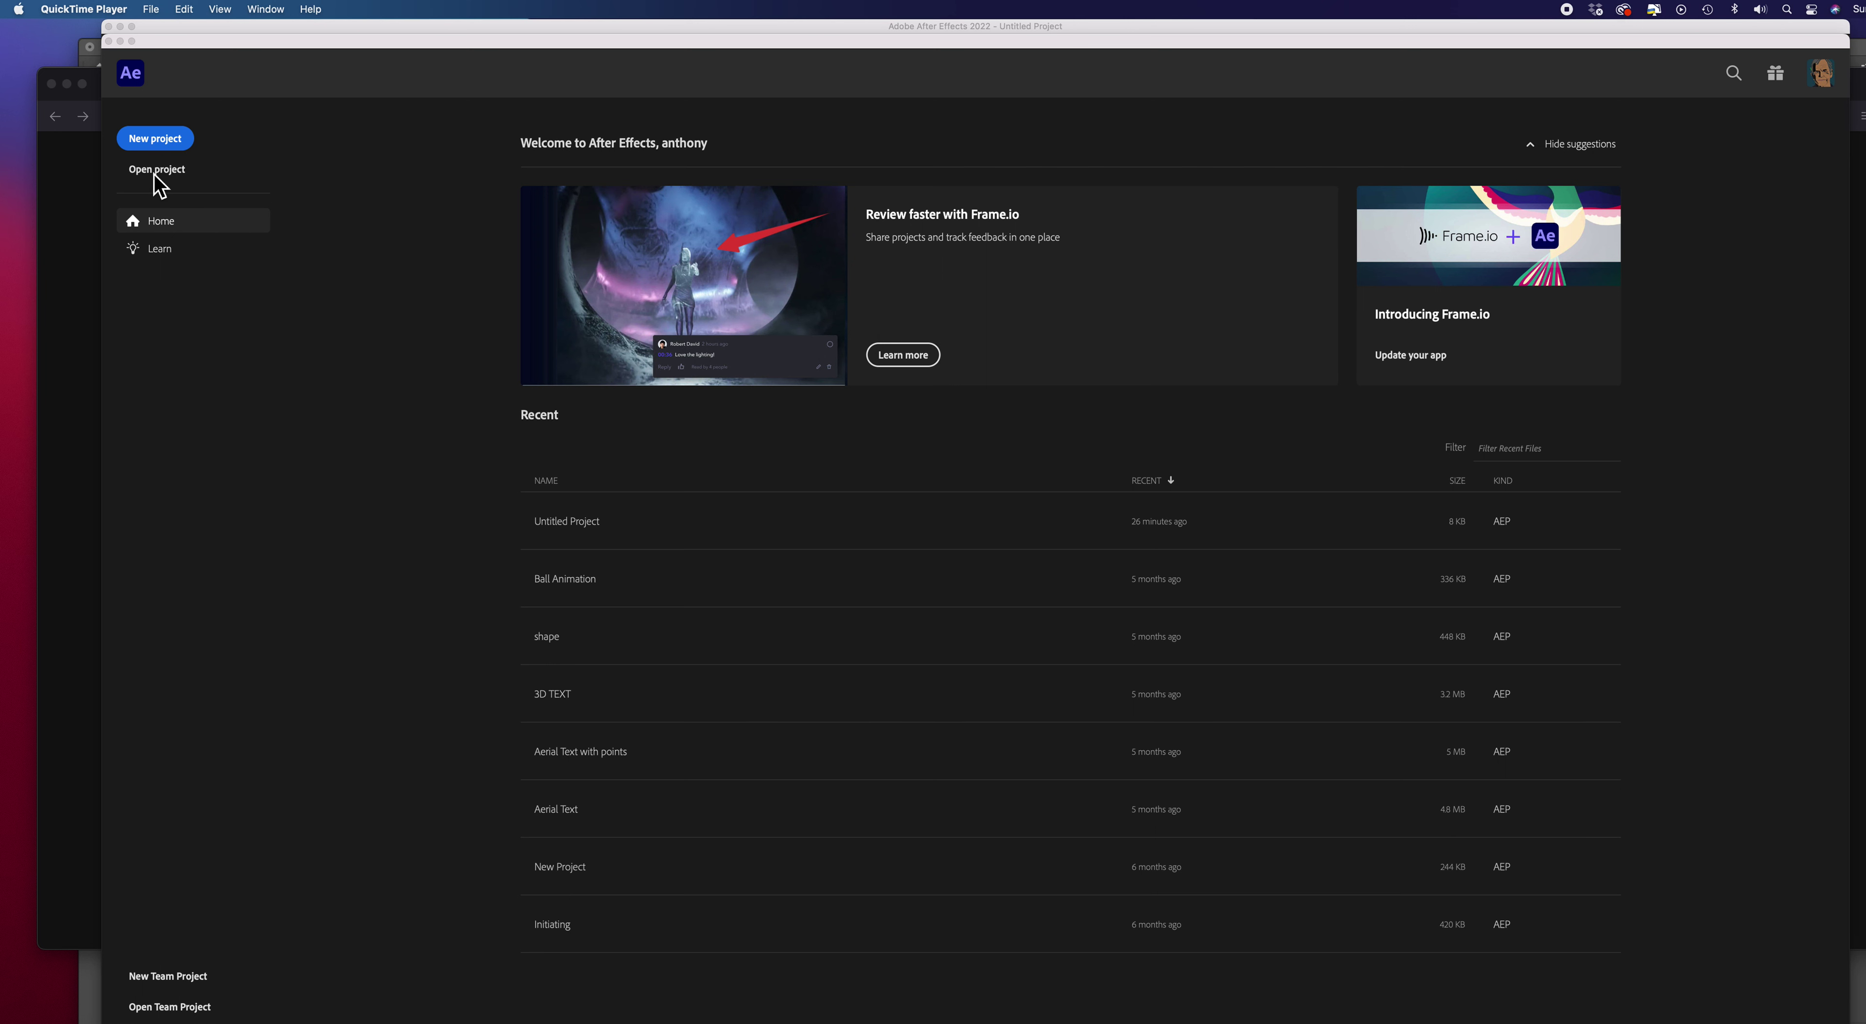
Bring After Effects 2022 to the front and start a new empty project
left_click(166, 142)
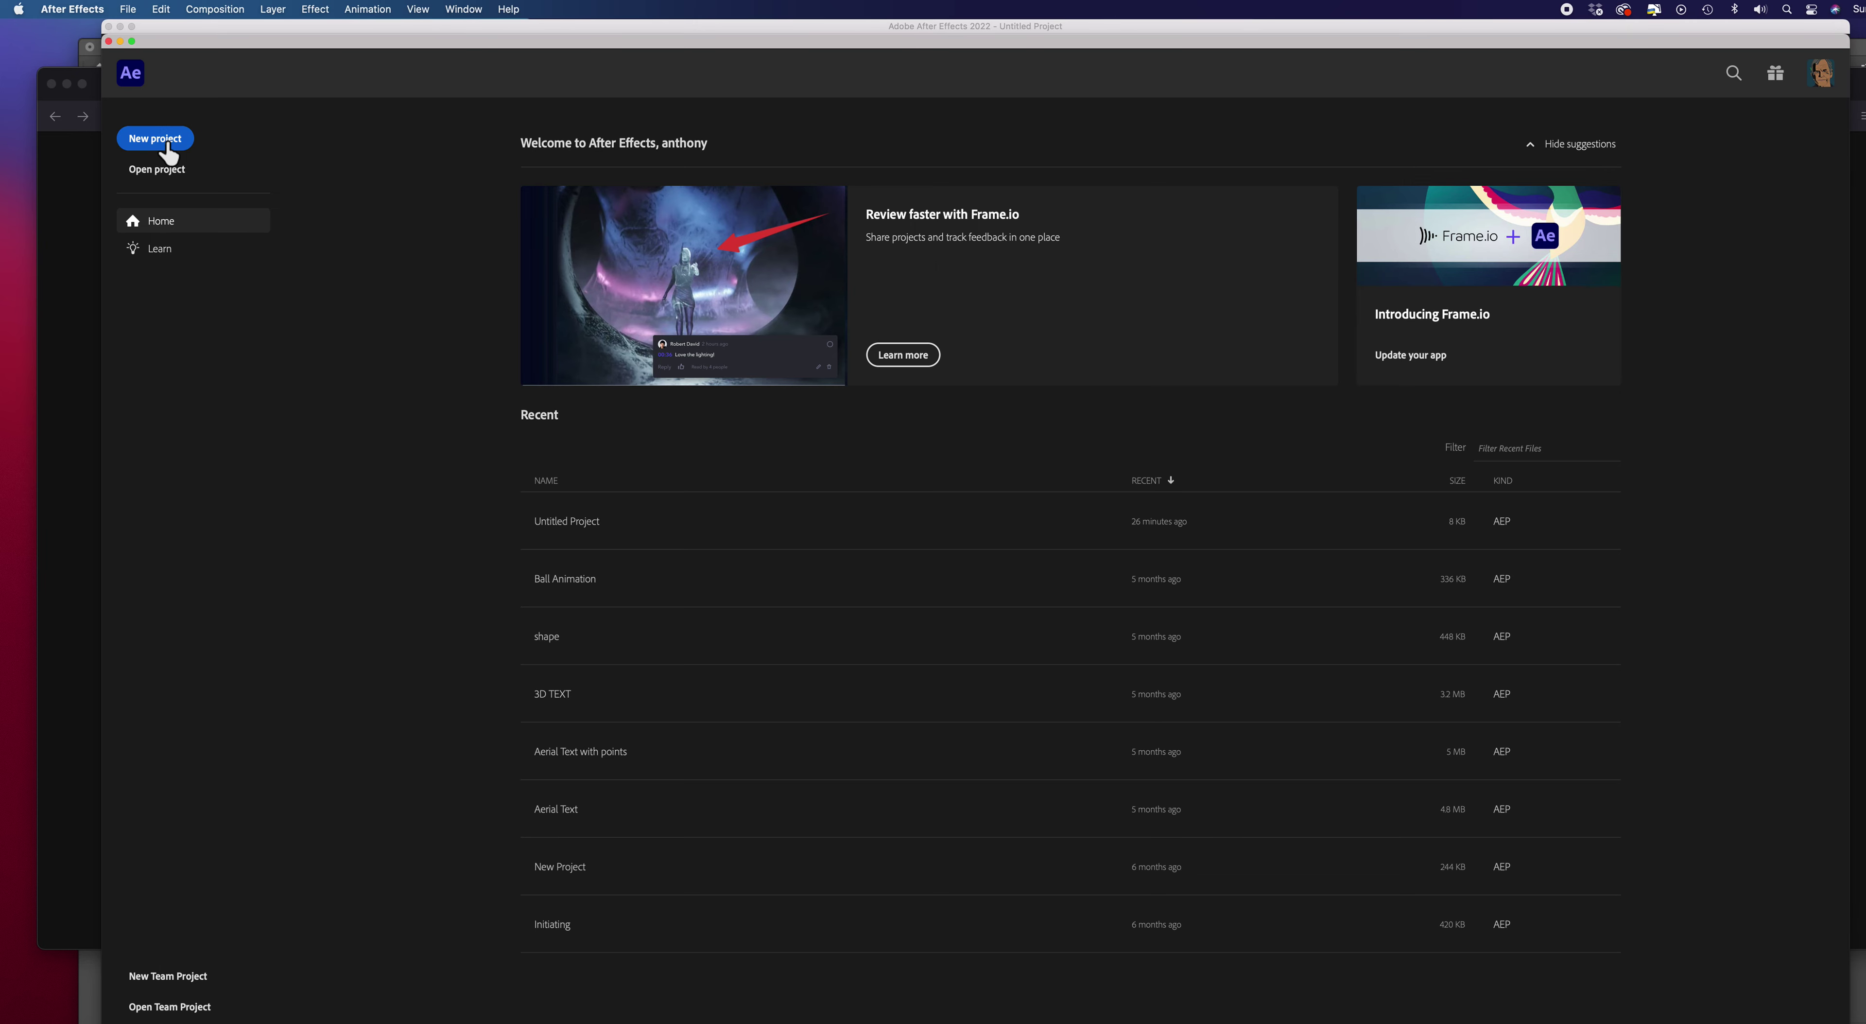
left_click(167, 142)
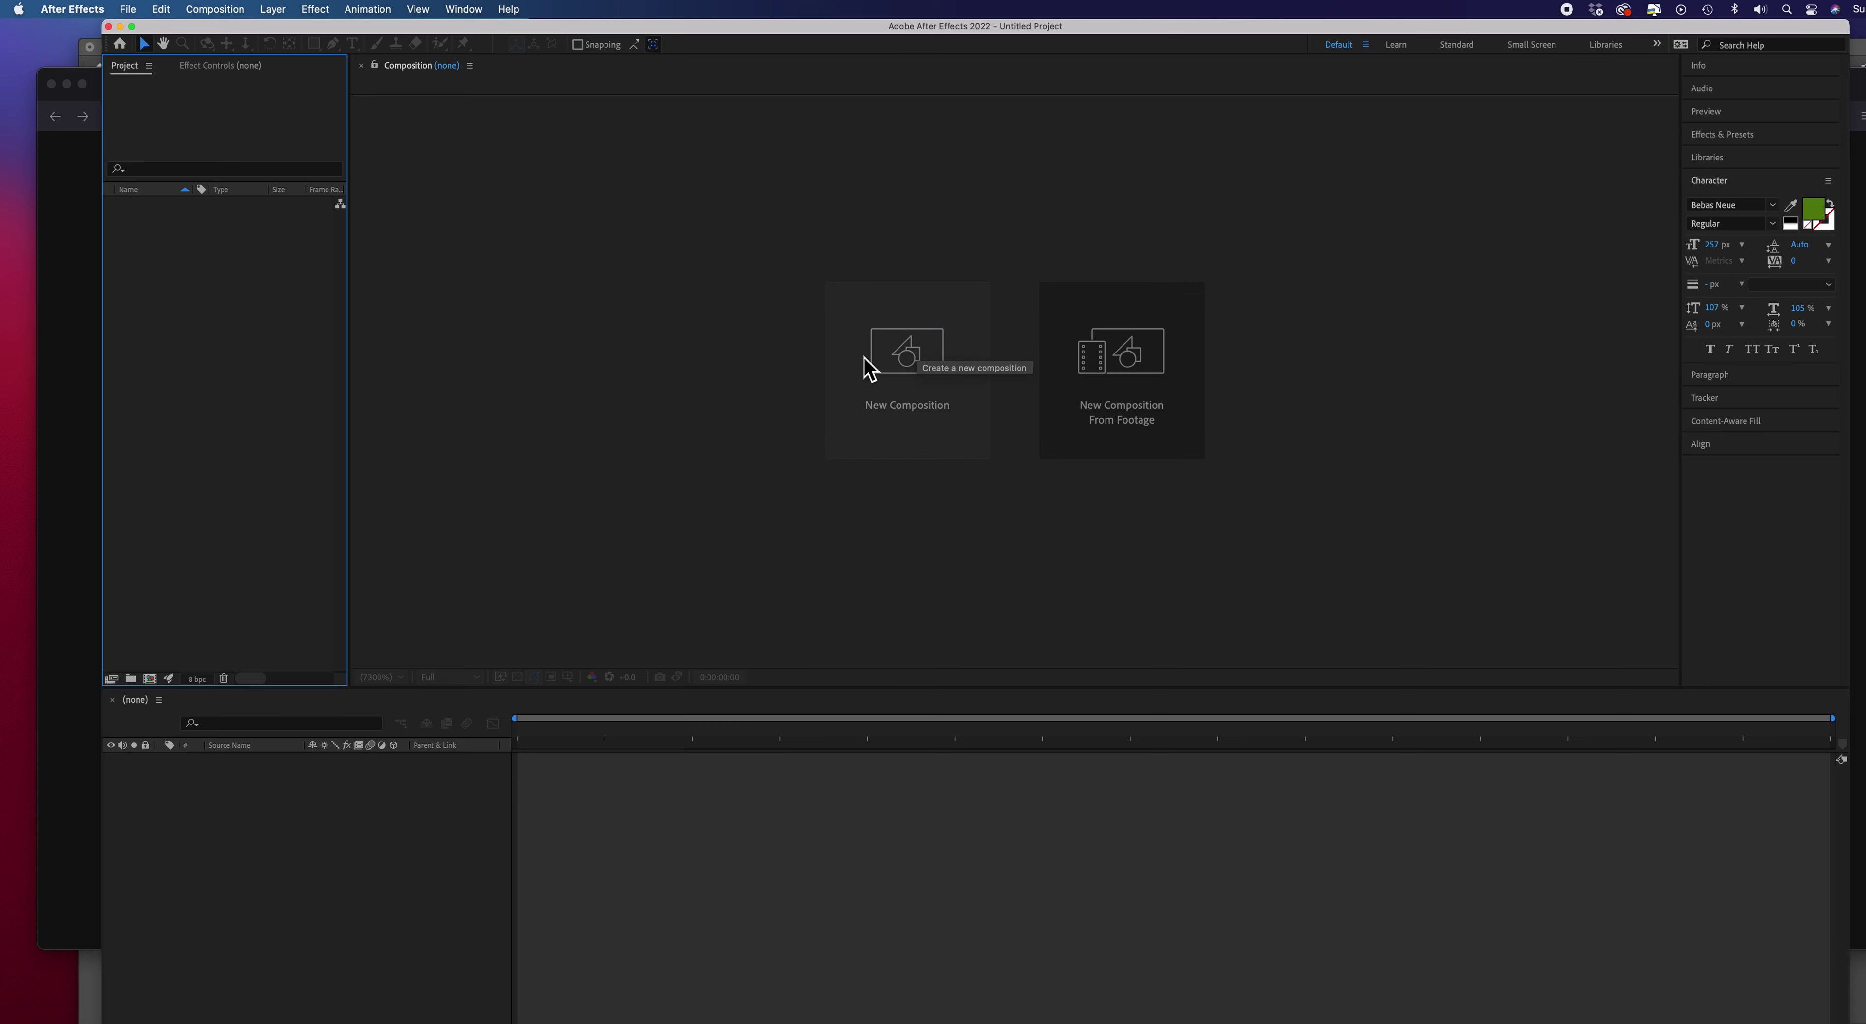
Choose New Composition from the Composition menu to bring up Composition Settings
left_click(229, 12)
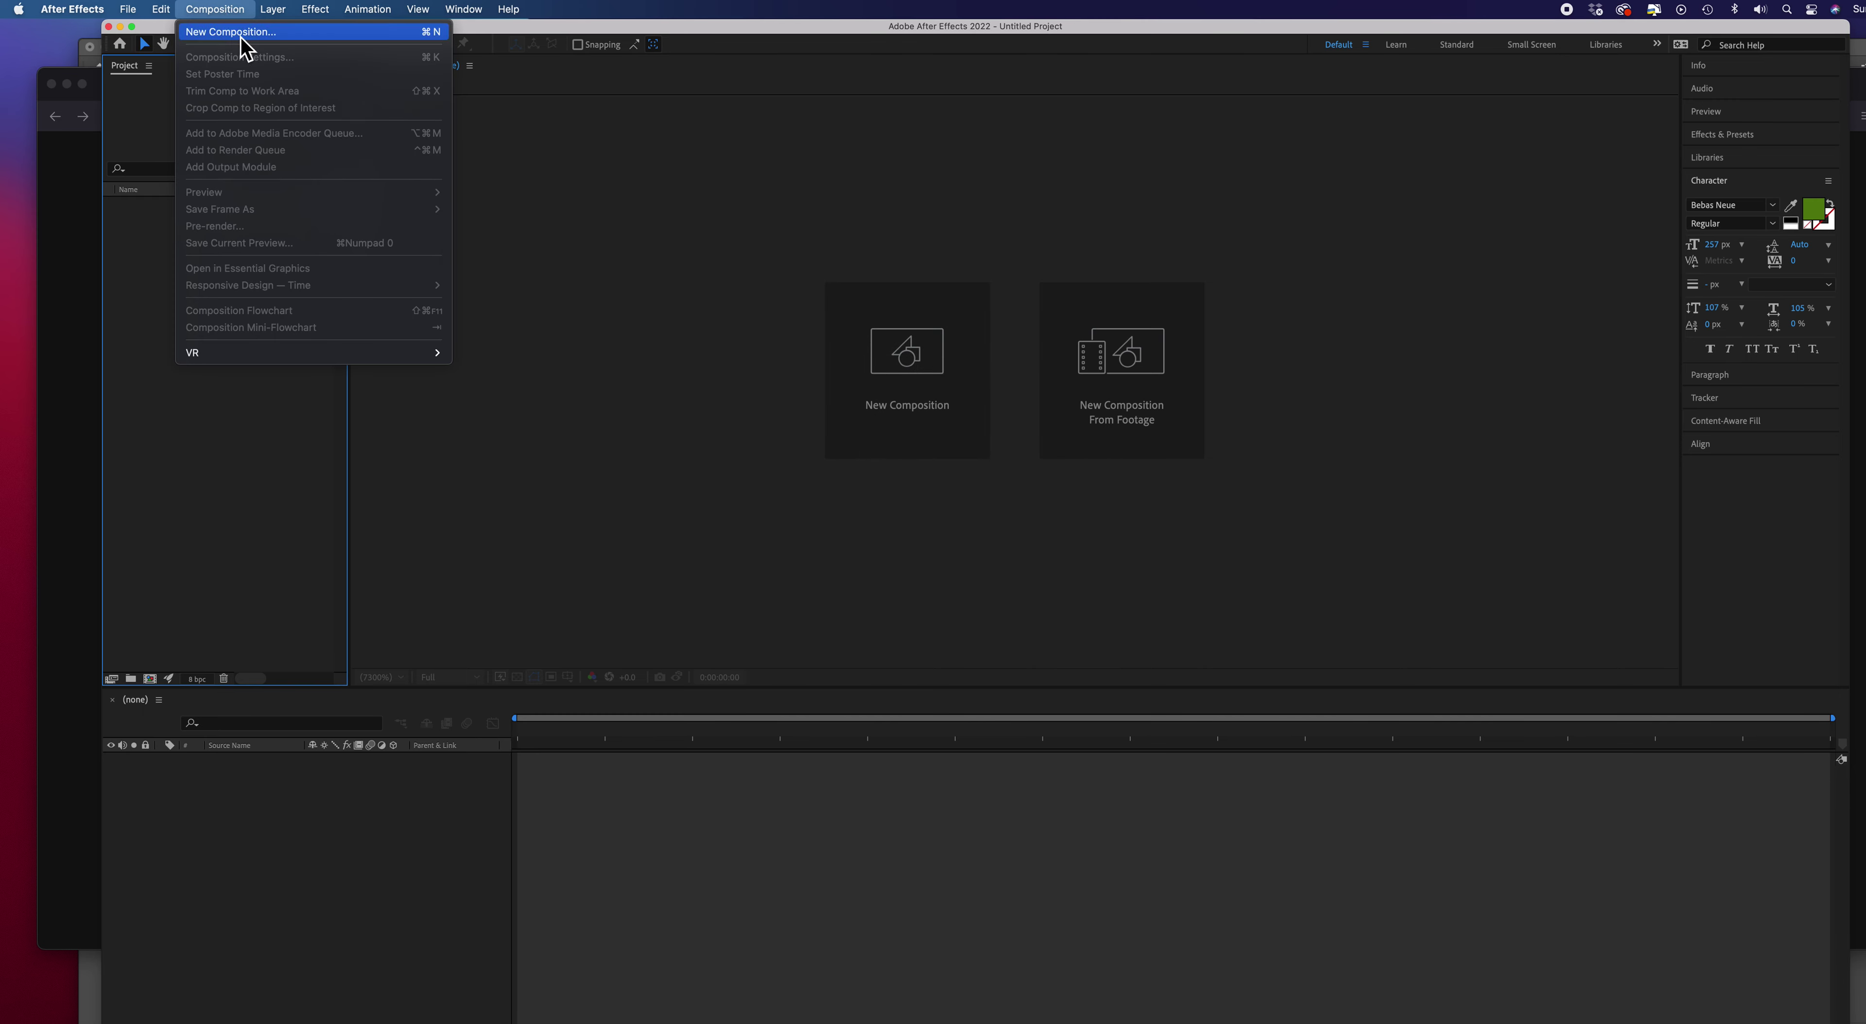
mouse_move(273, 11)
left_click(231, 32)
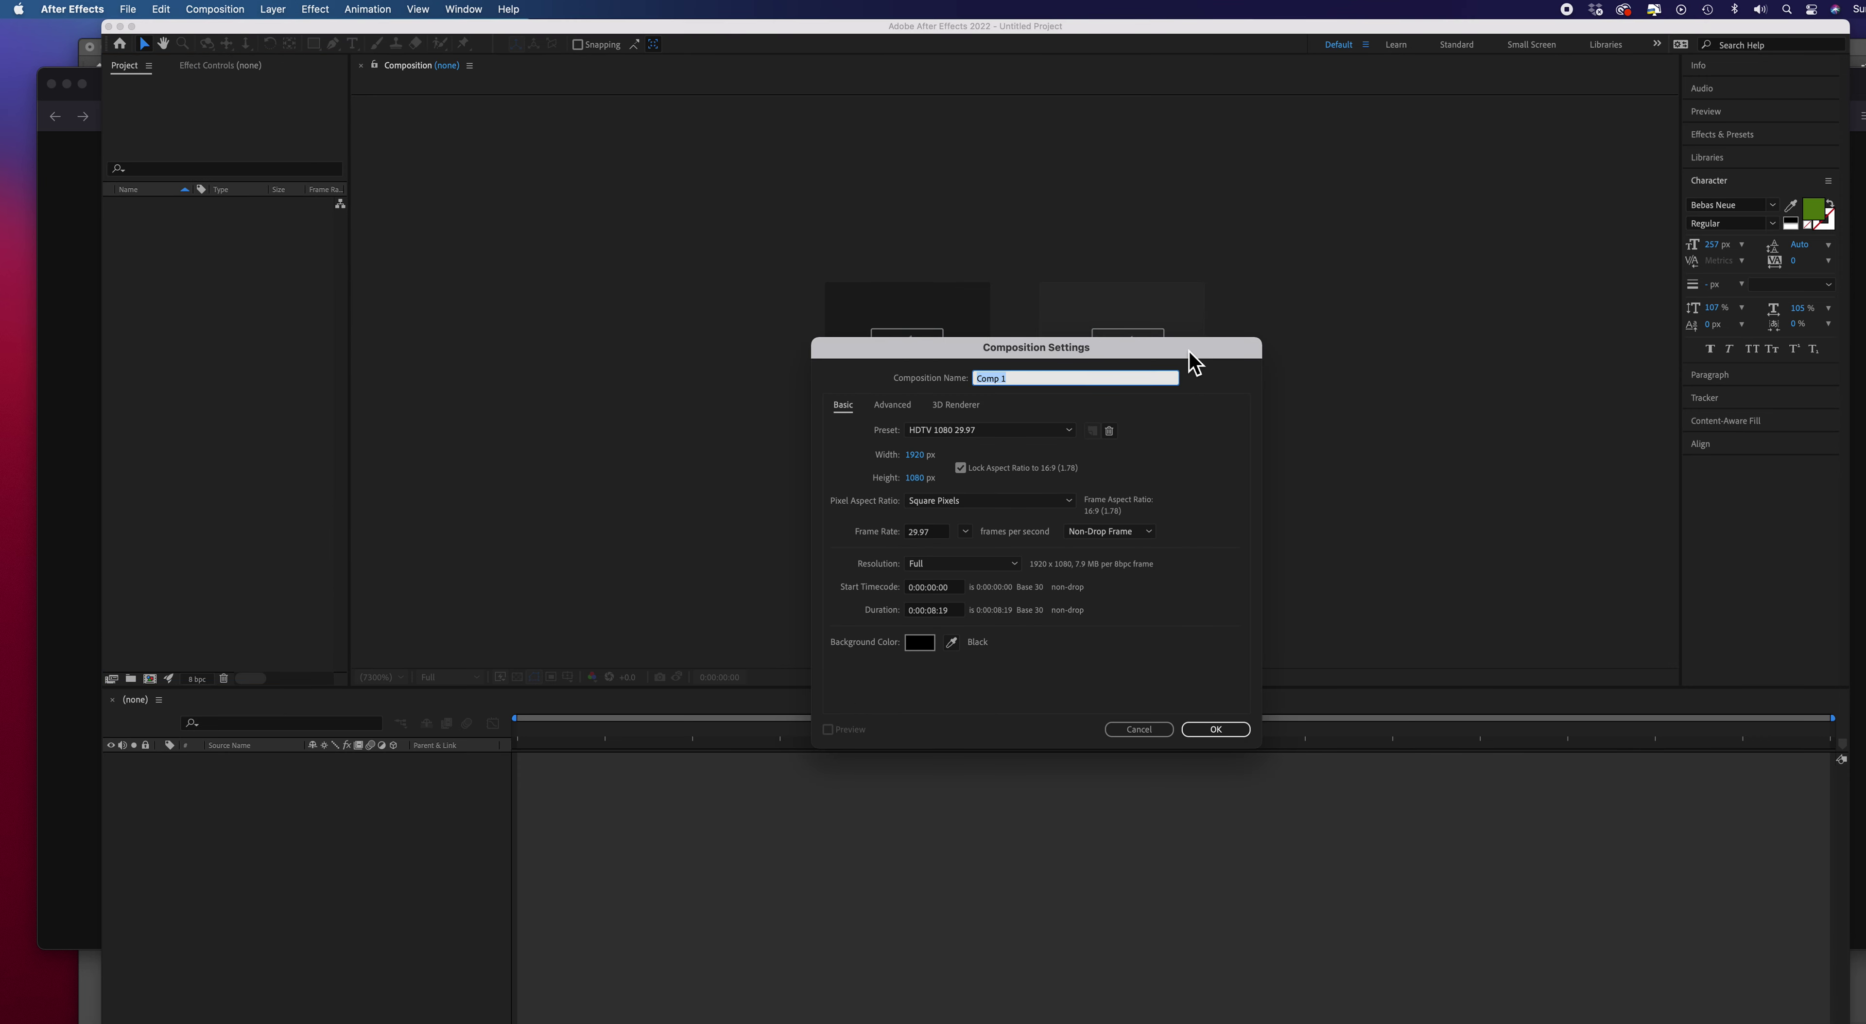
Reposition the Composition Settings dialog and name the 1920×1080 comp 'Cinema 4D'
left_click_drag(1188, 352, 1138, 283)
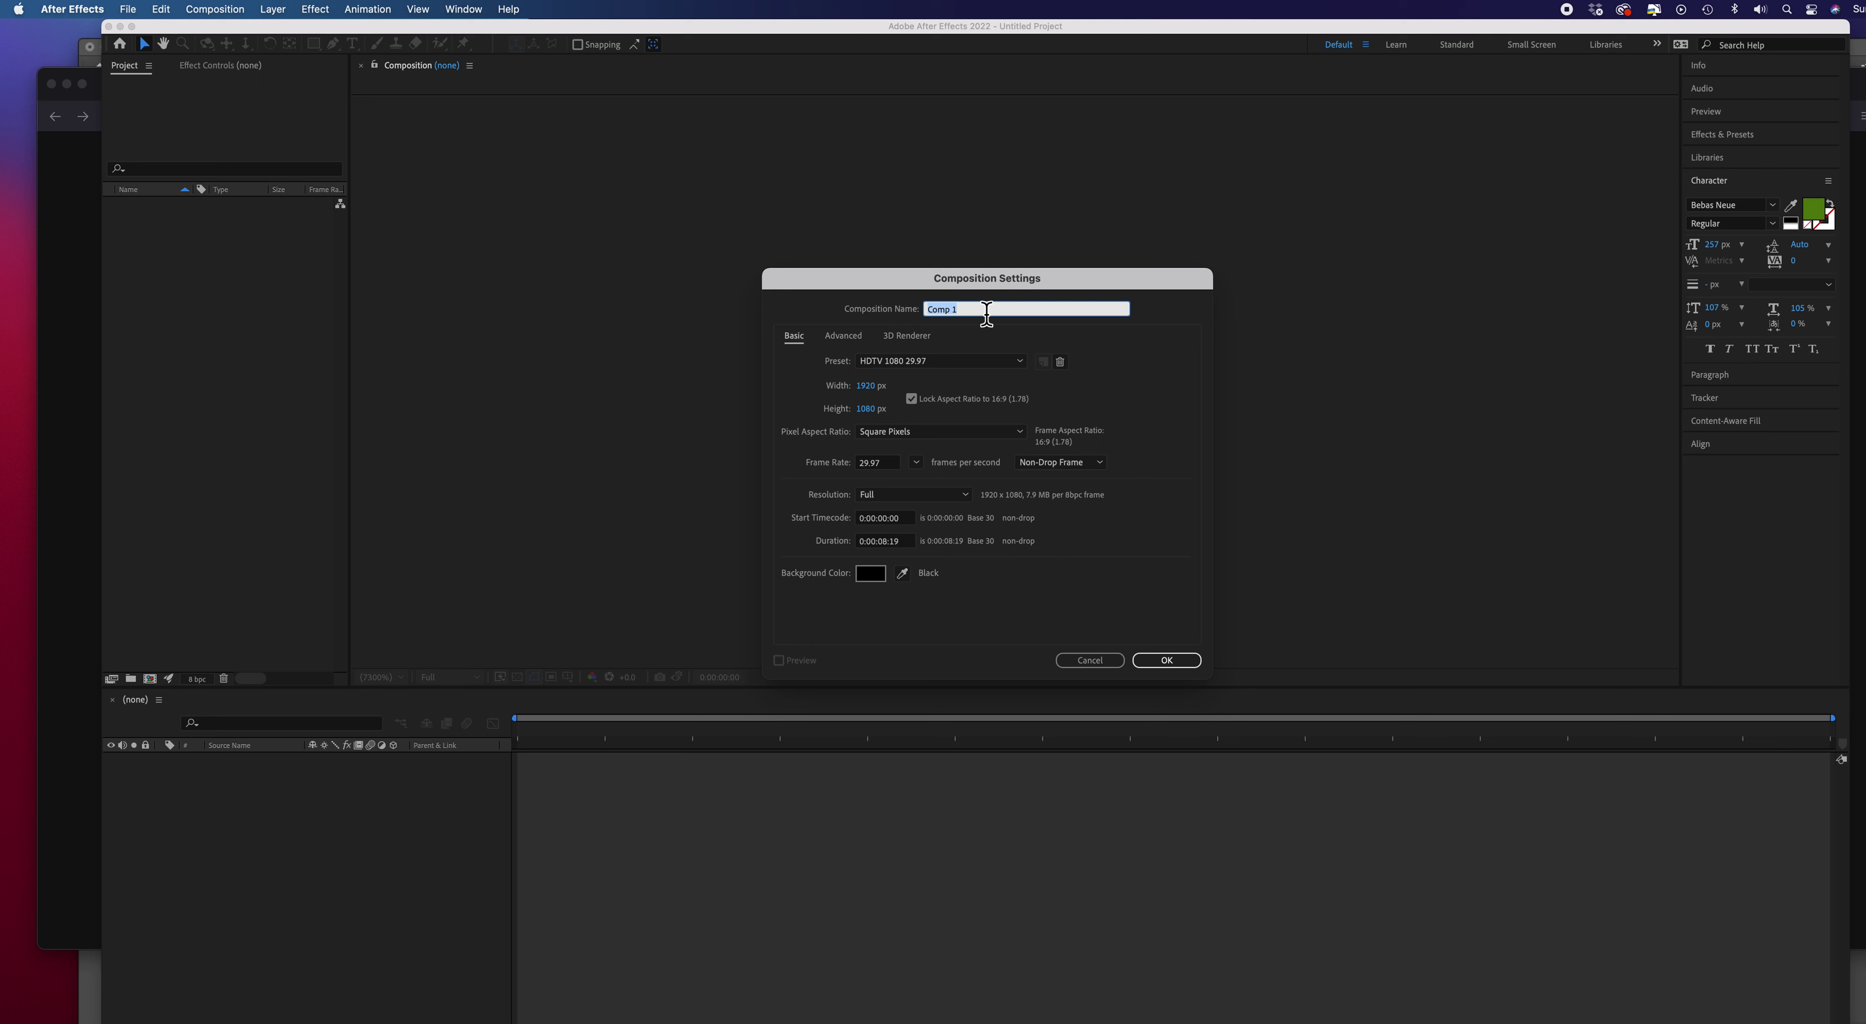
type("Cinema")
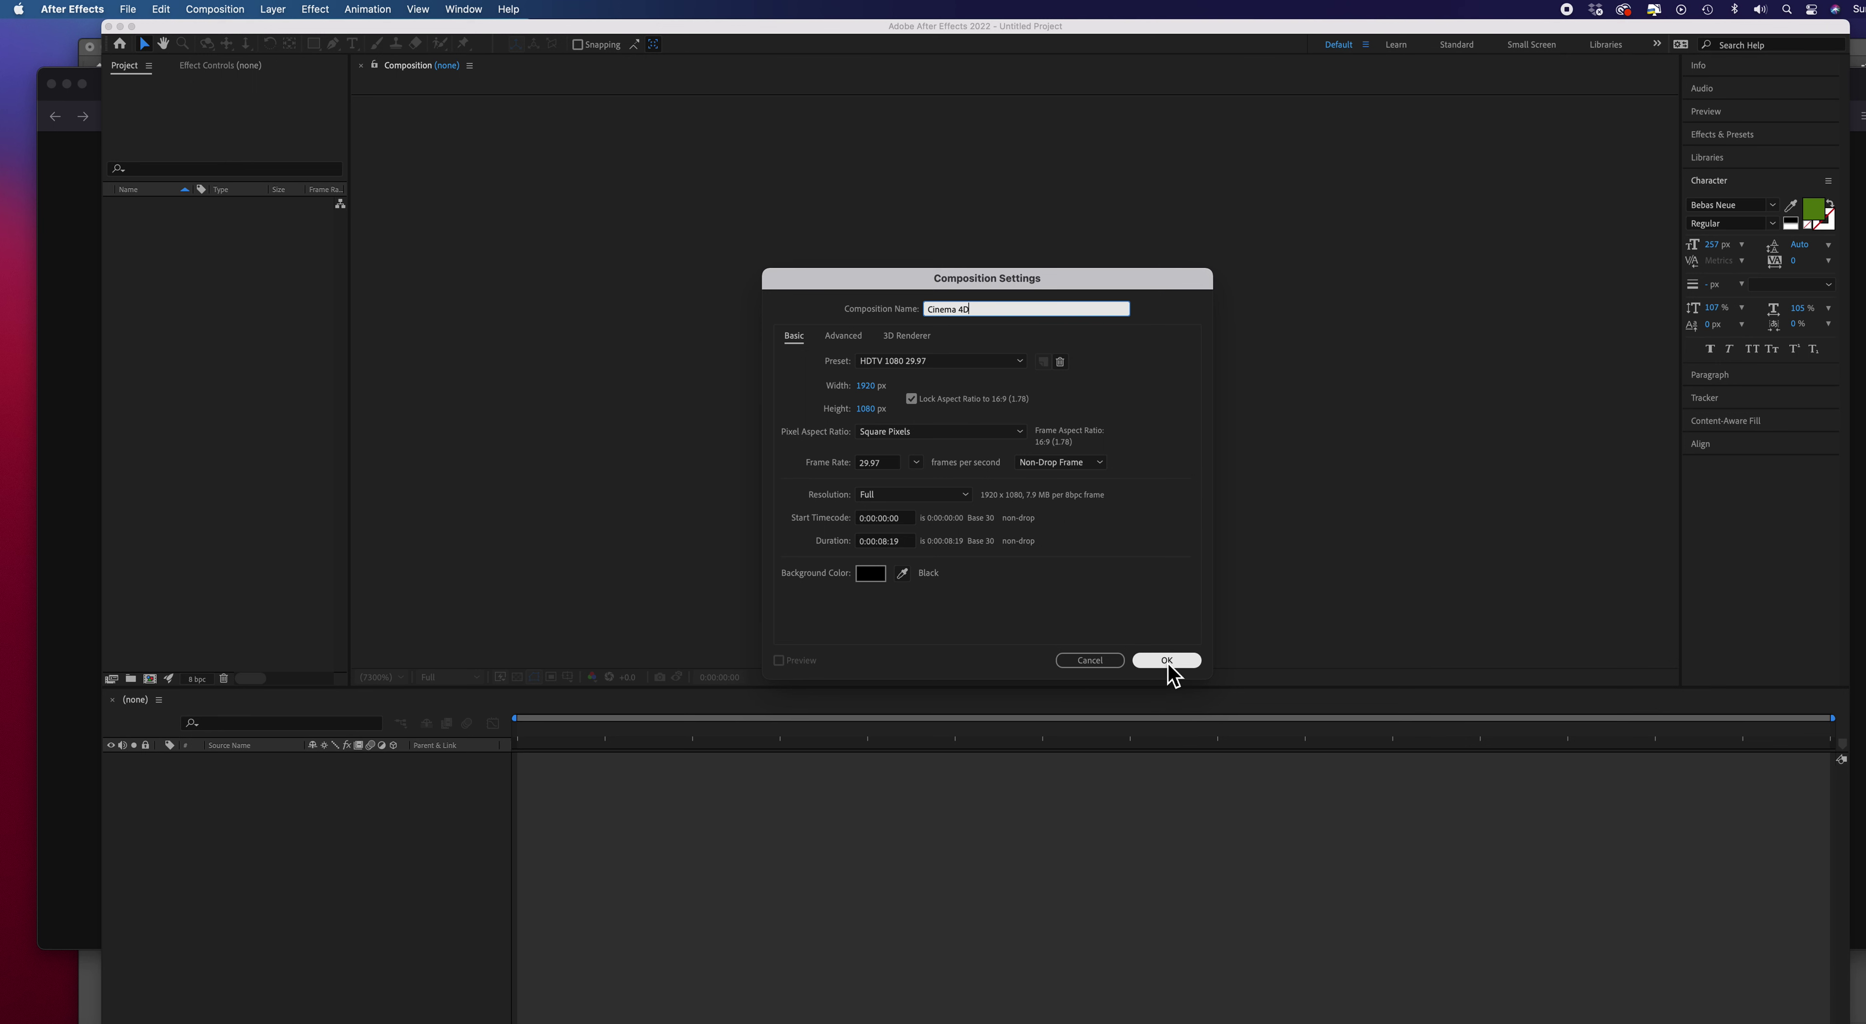
left_click(907, 336)
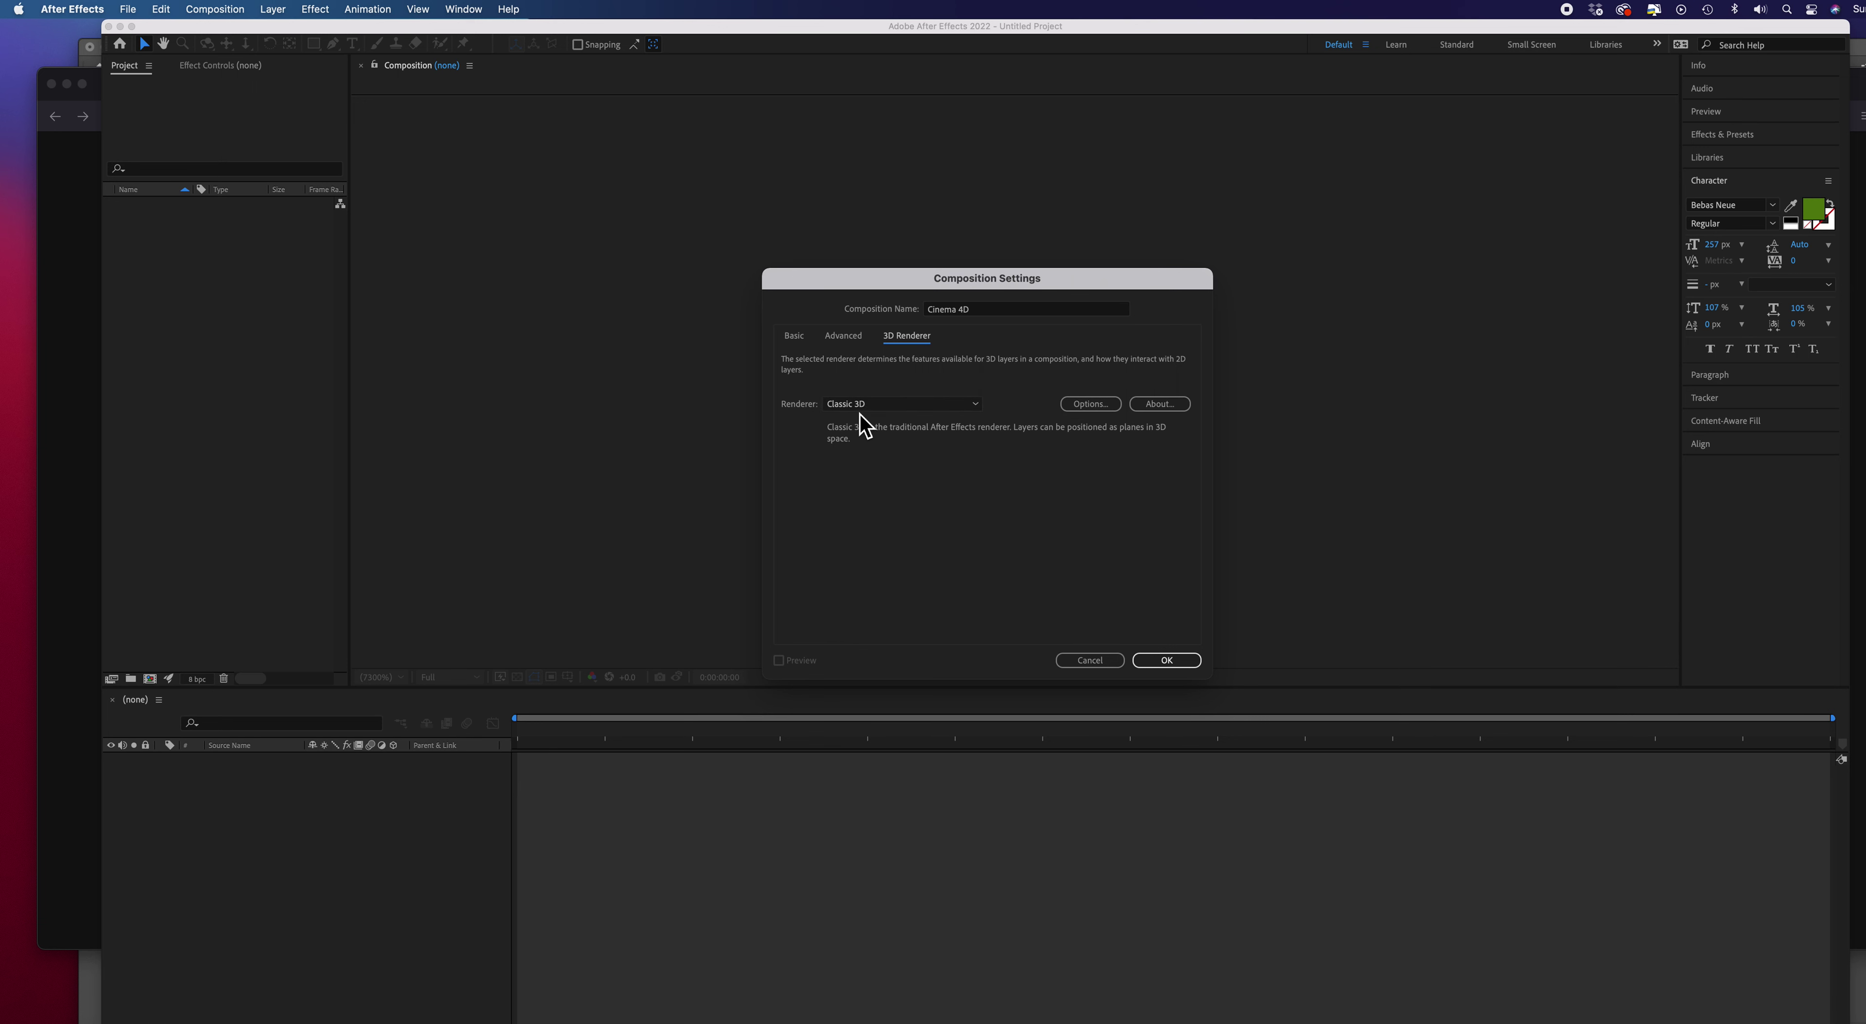
Set the comp's 3D renderer to Cinema 4D and confirm the settings
left_click(975, 404)
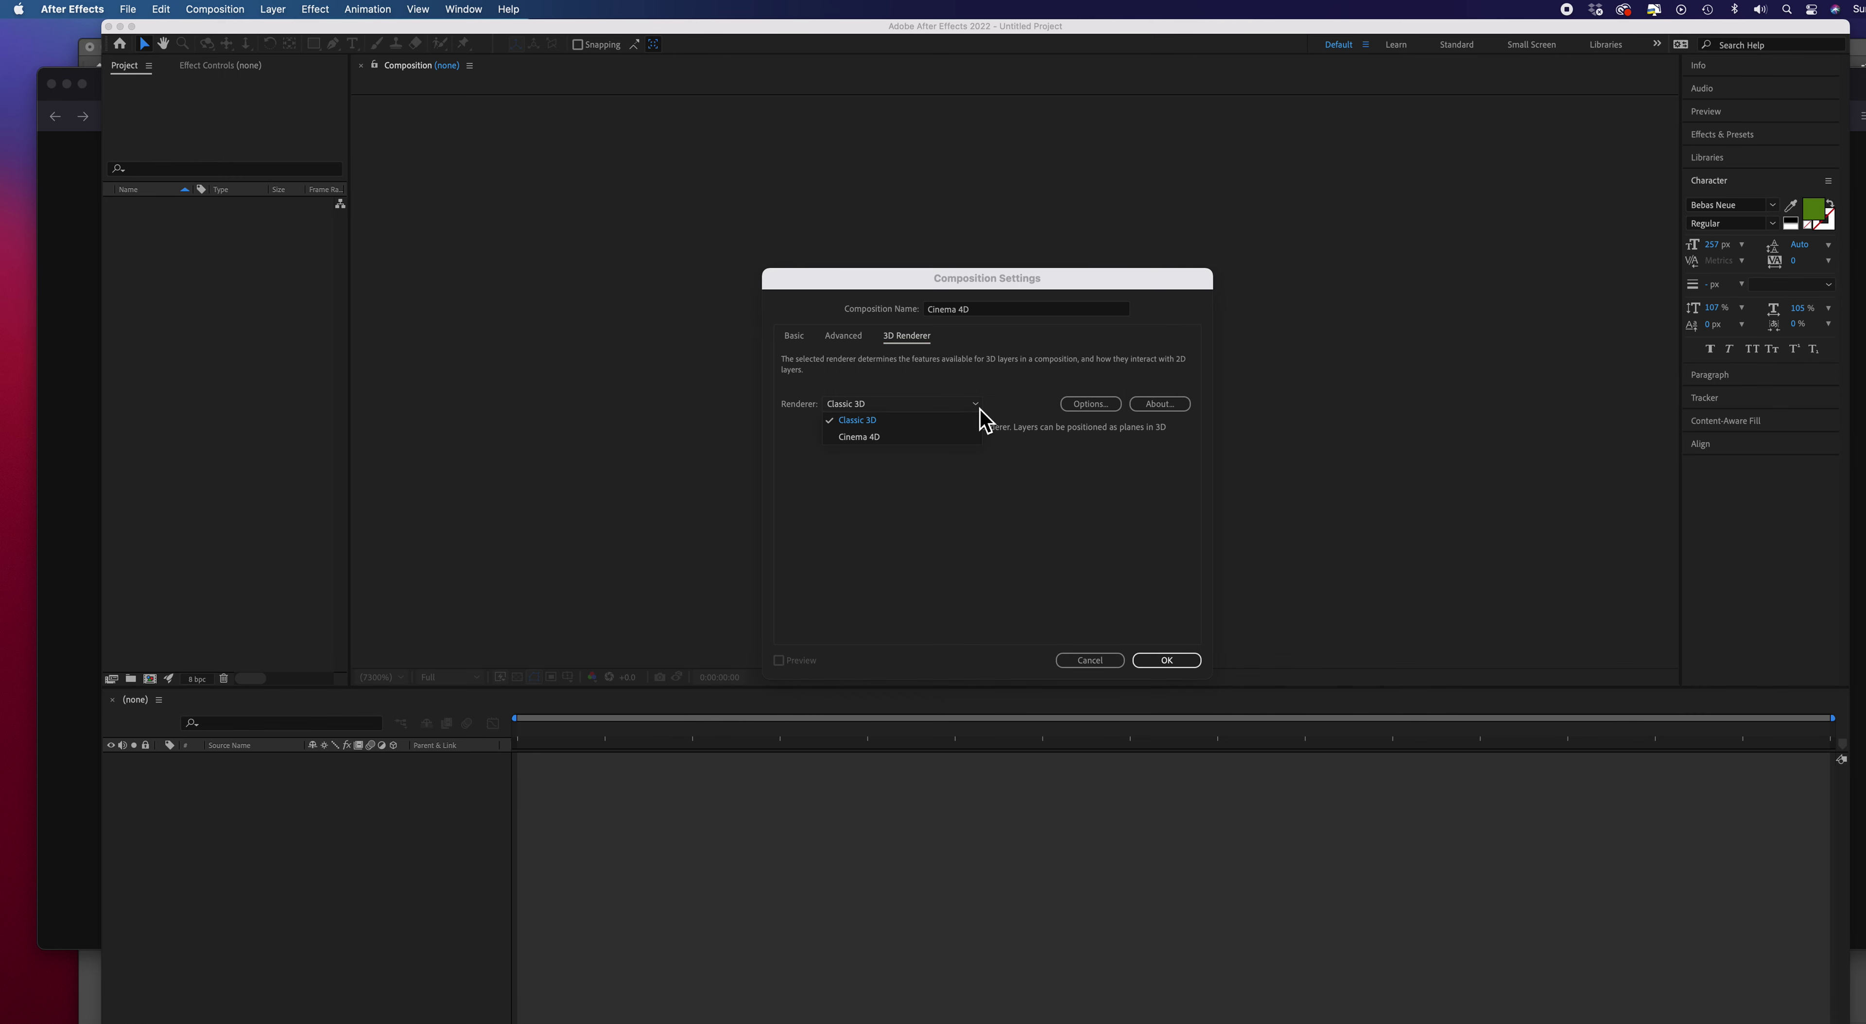
left_click(869, 437)
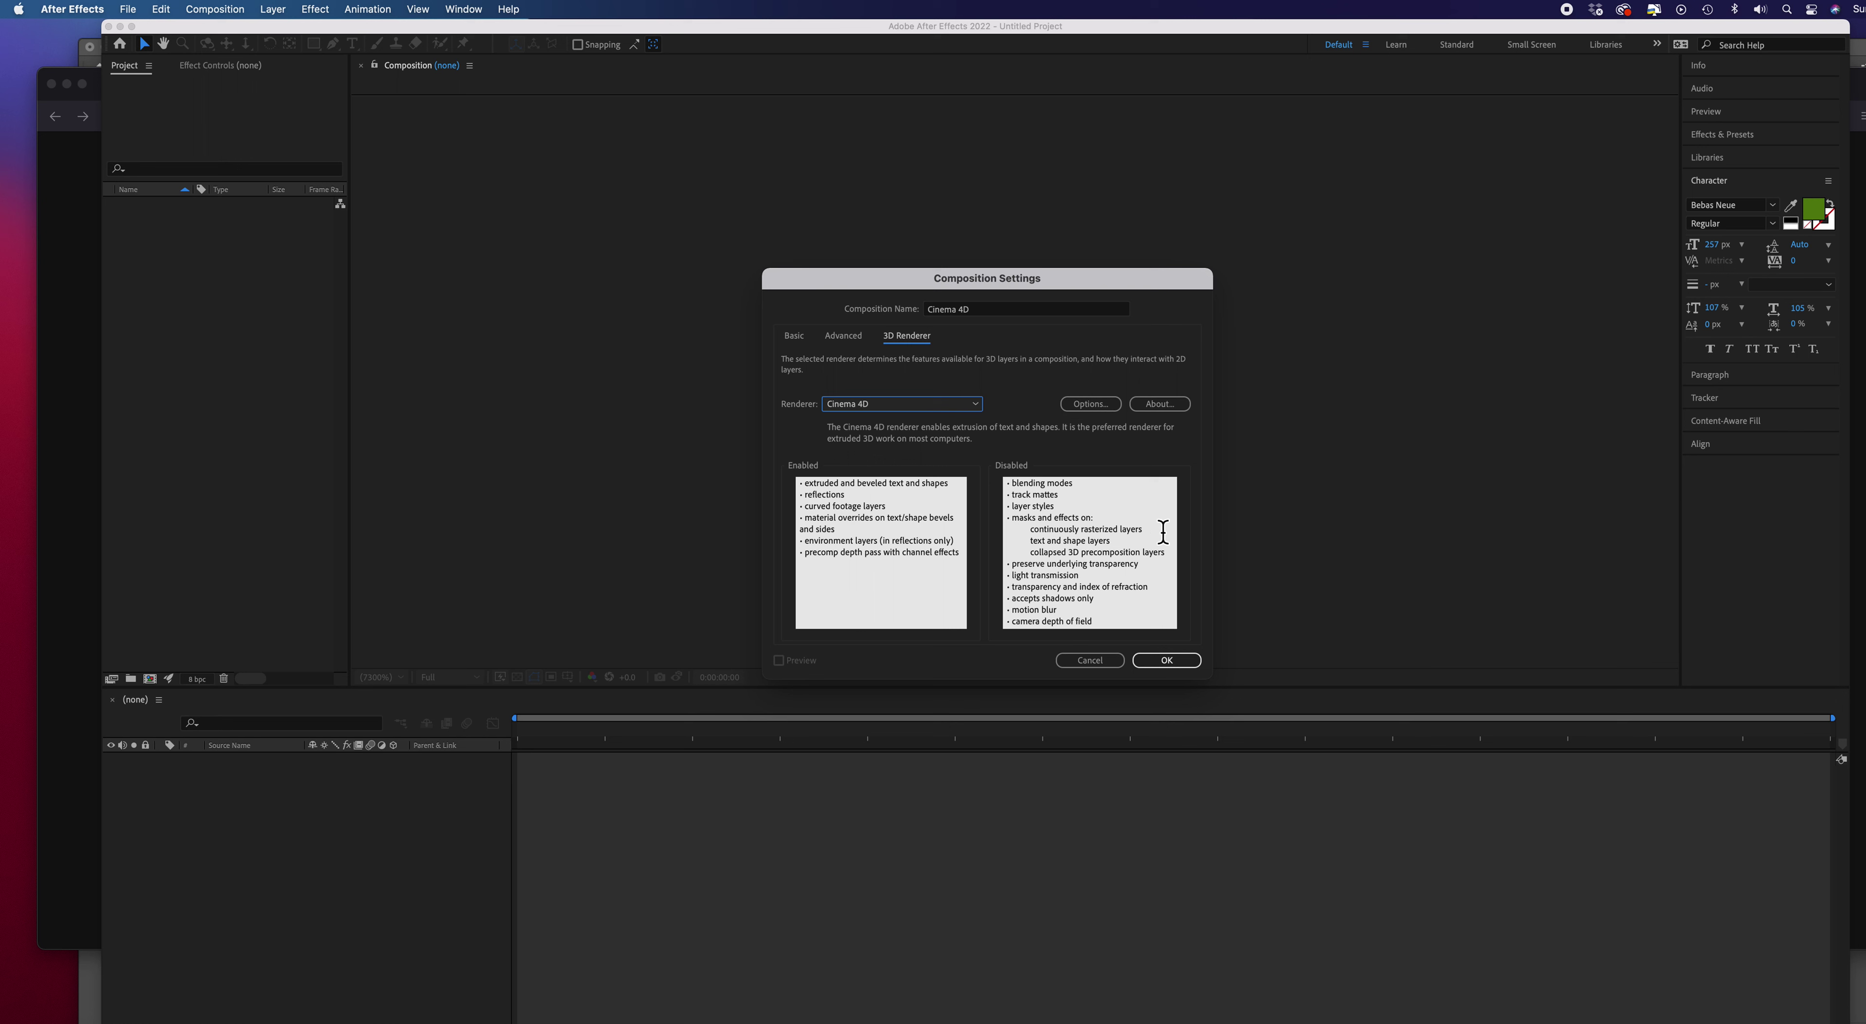
left_click(1167, 662)
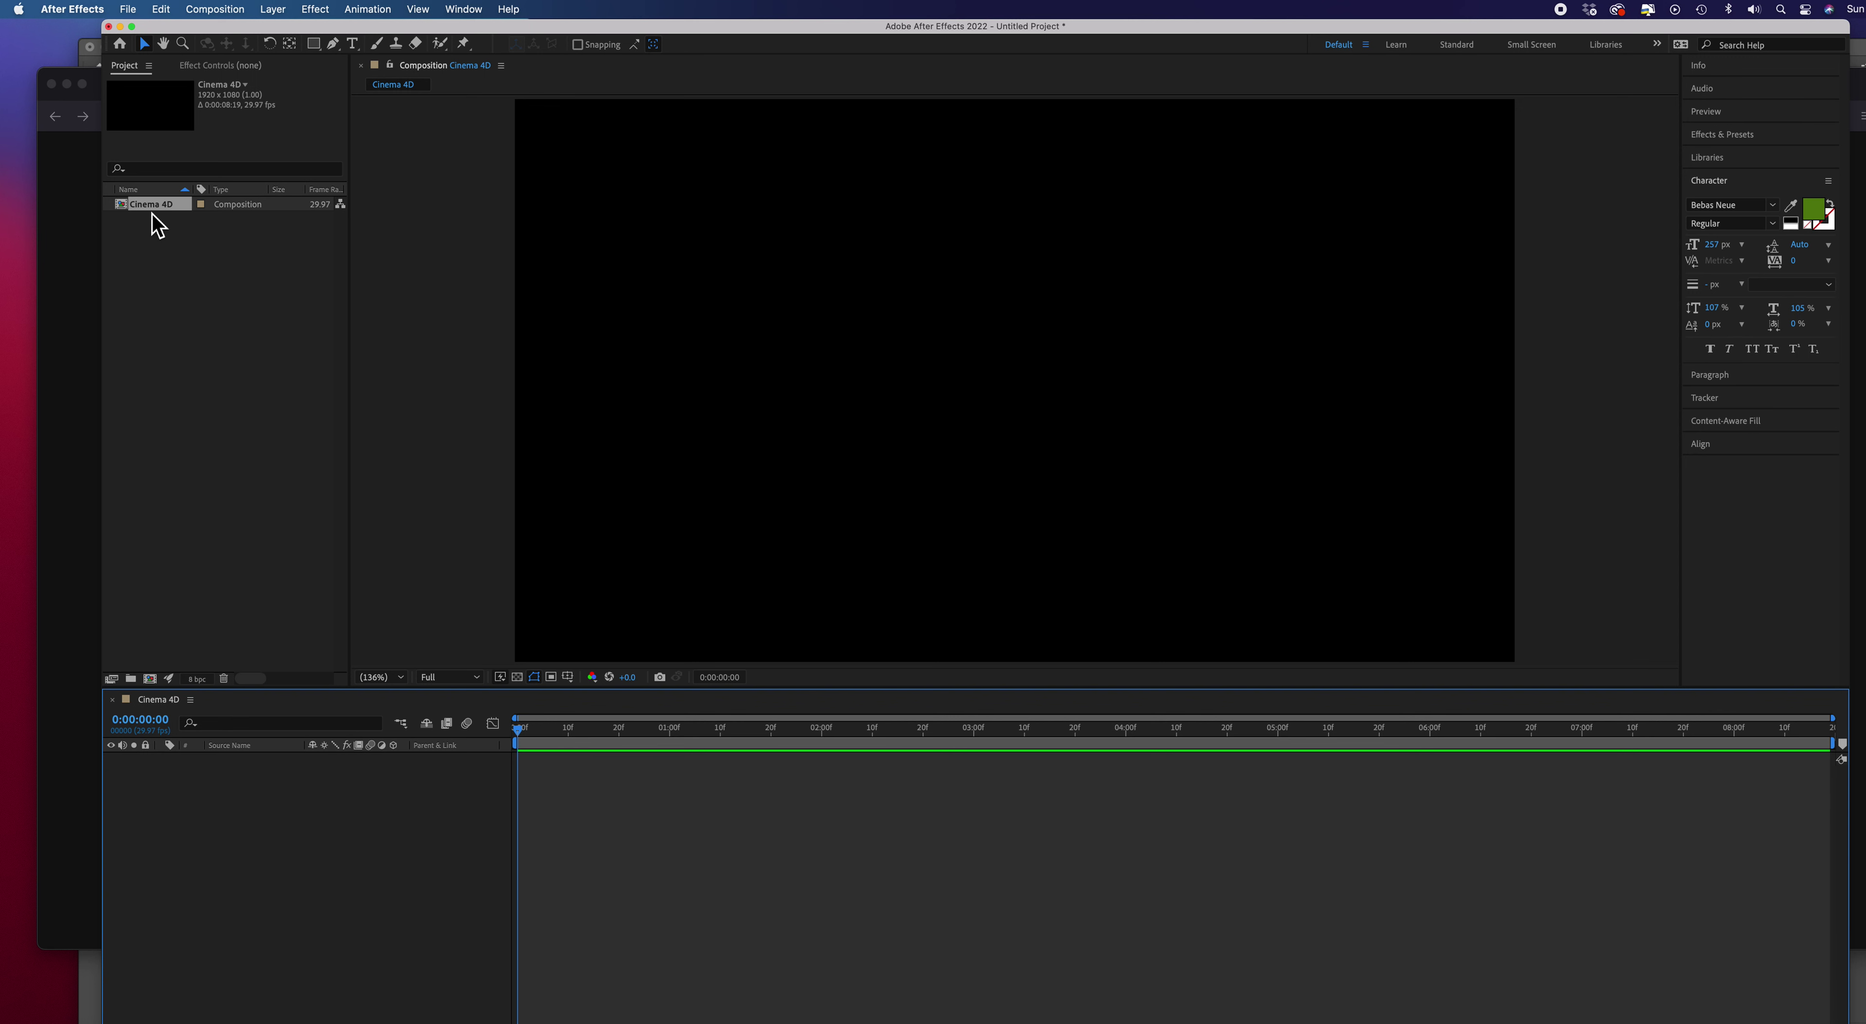
Scroll right and back left to look over the new empty Cinema 4D comp
scroll(150, 216, "right", 2)
scroll(195, 267, "left", 2)
Open Layer > New to add a comp-sized magenta solid as the backdrop
left_click(272, 9)
mouse_move(270, 31)
Finish typing the title in the text layer so it reads 'CINEMA 4D'
left_click(480, 35)
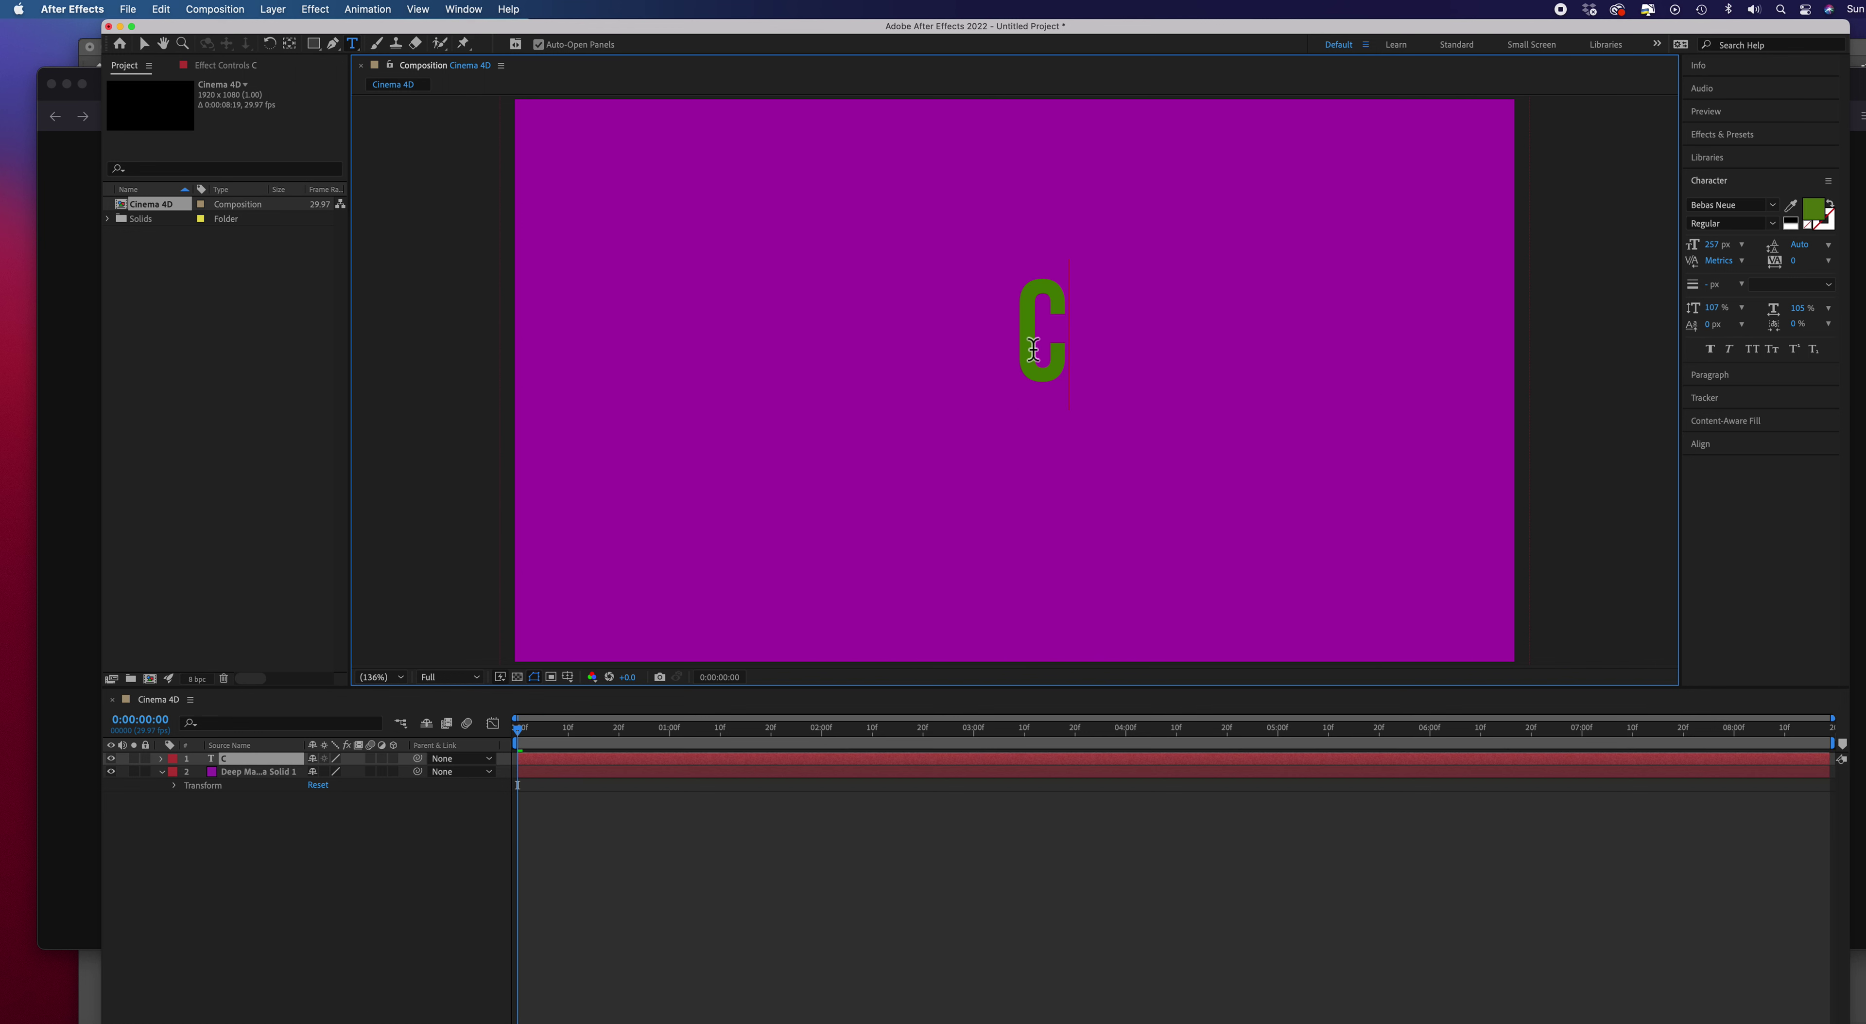
type("IN")
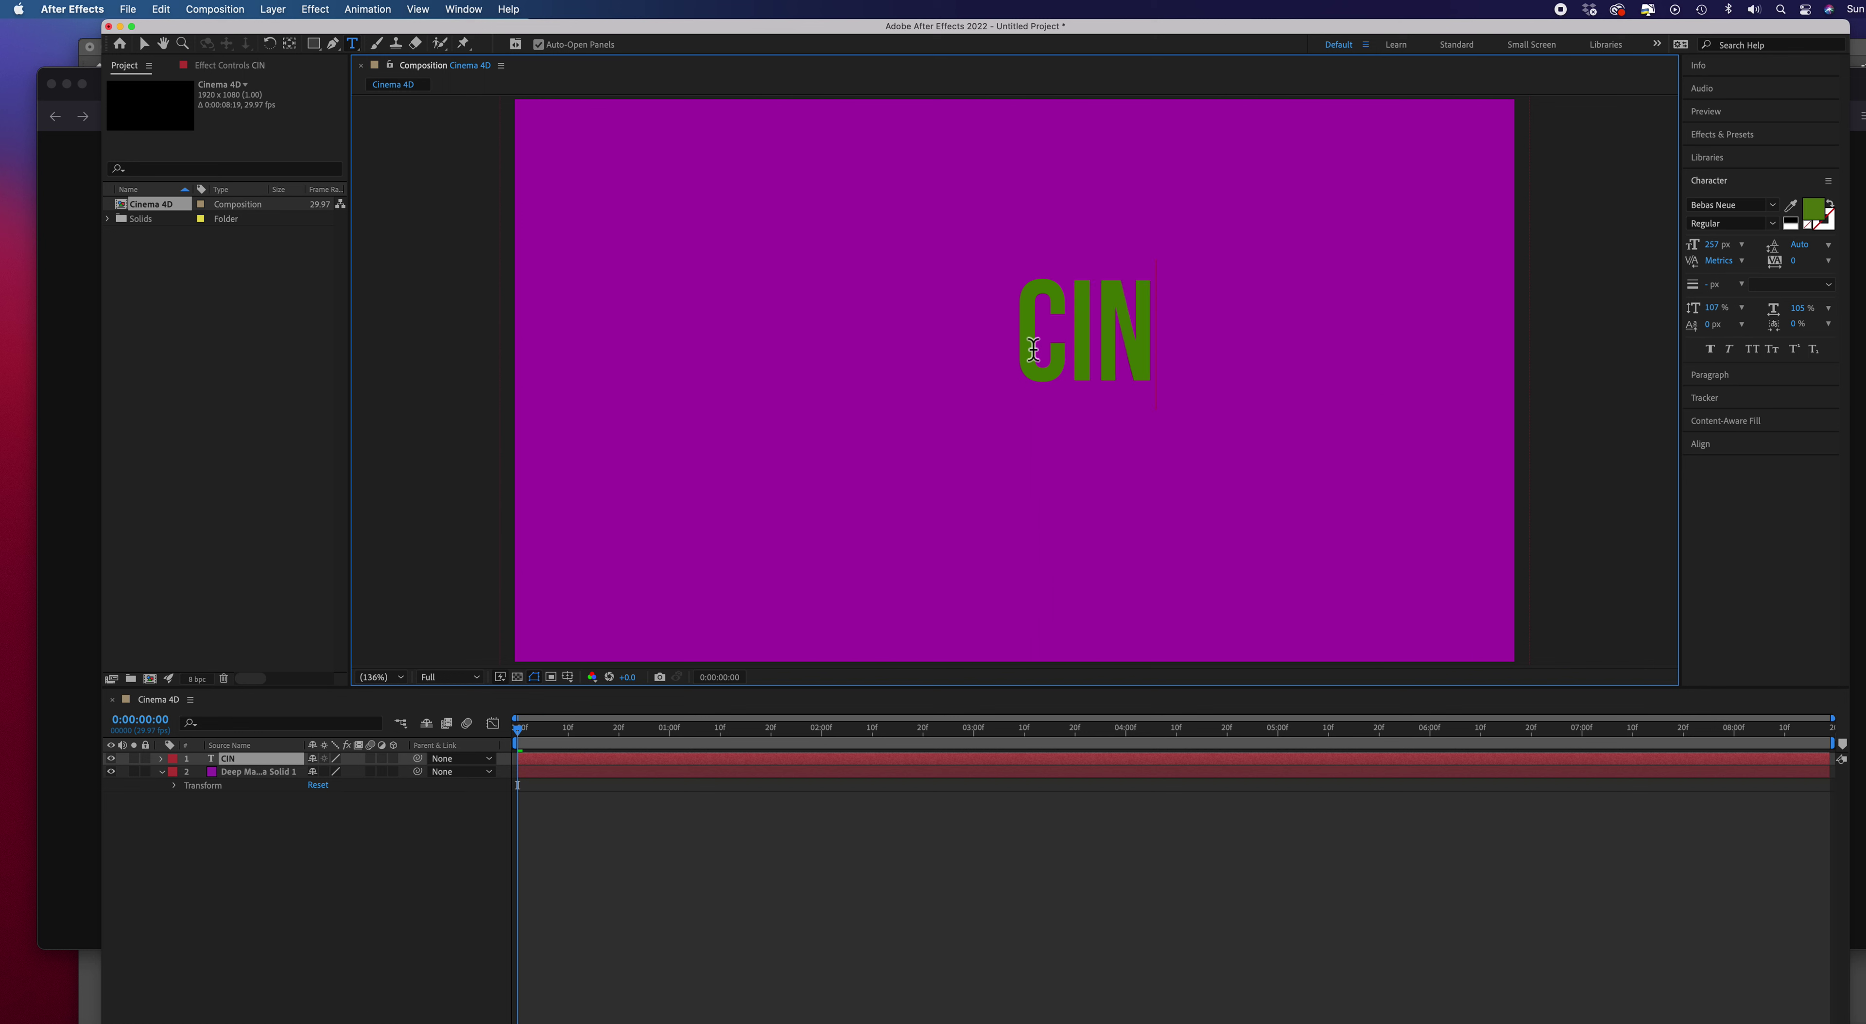
type("EMA")
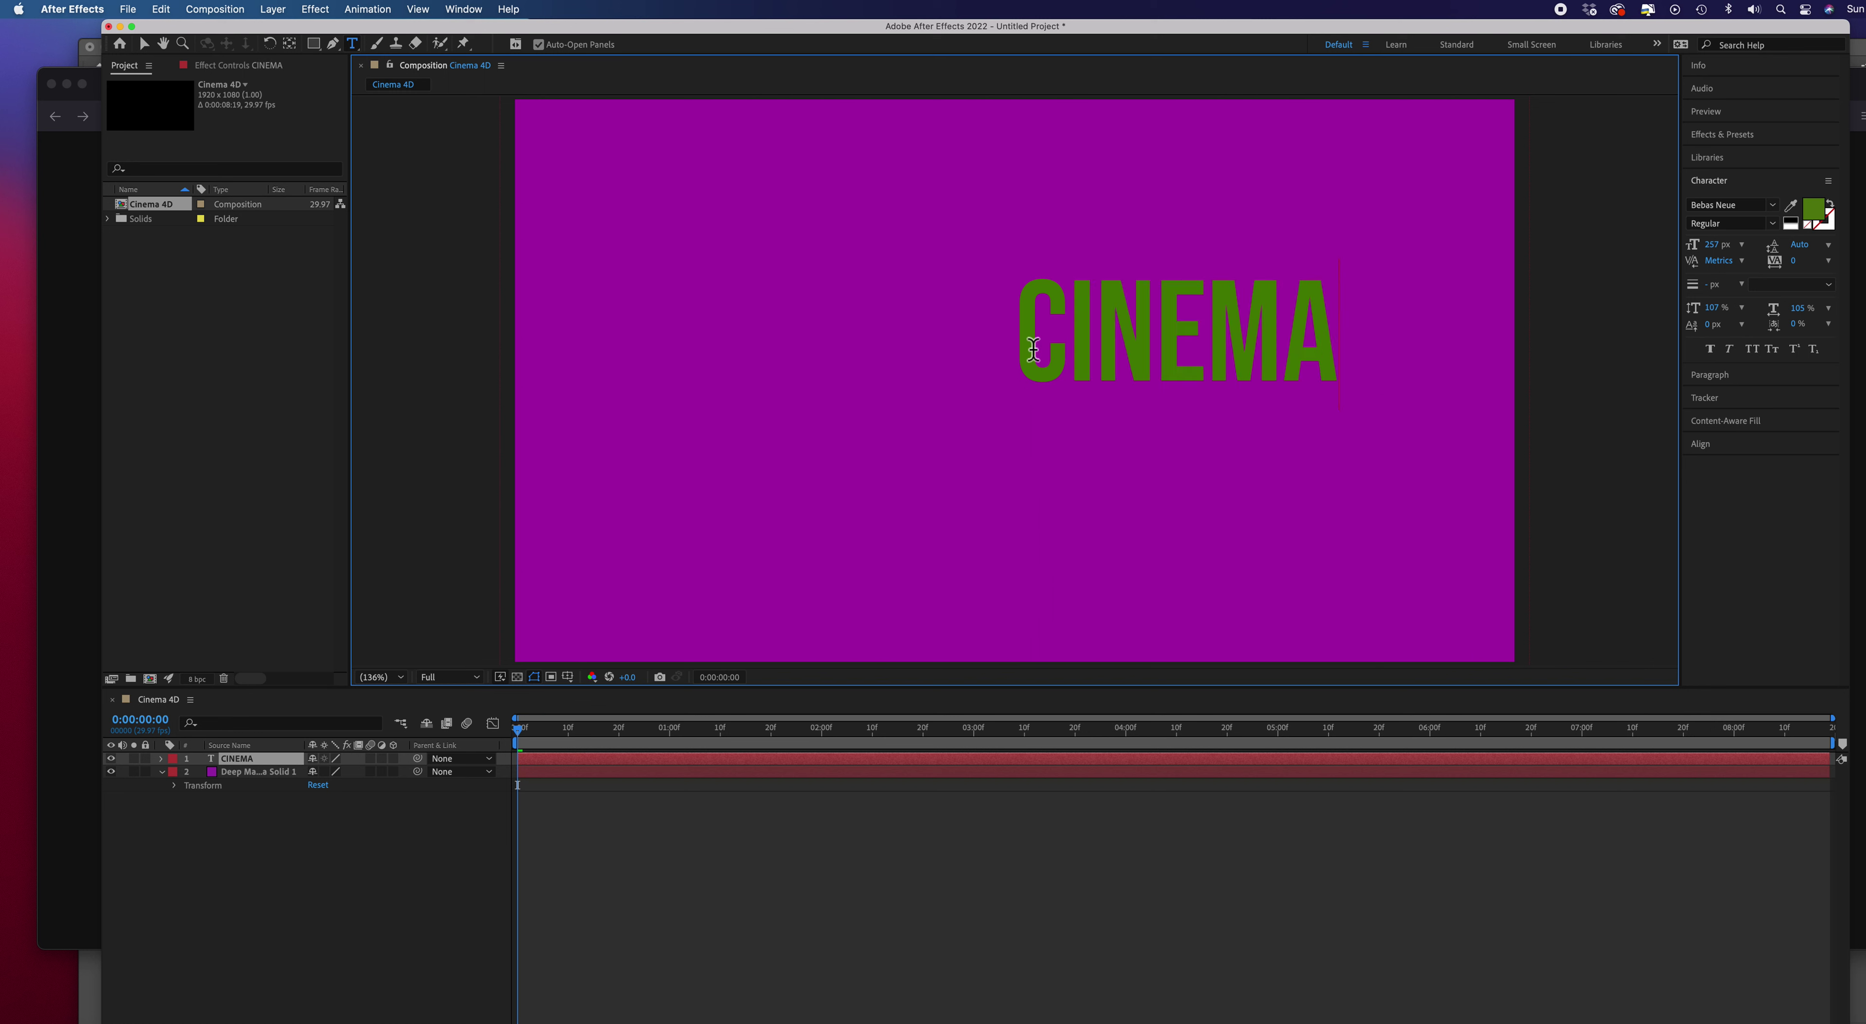
type(" 4")
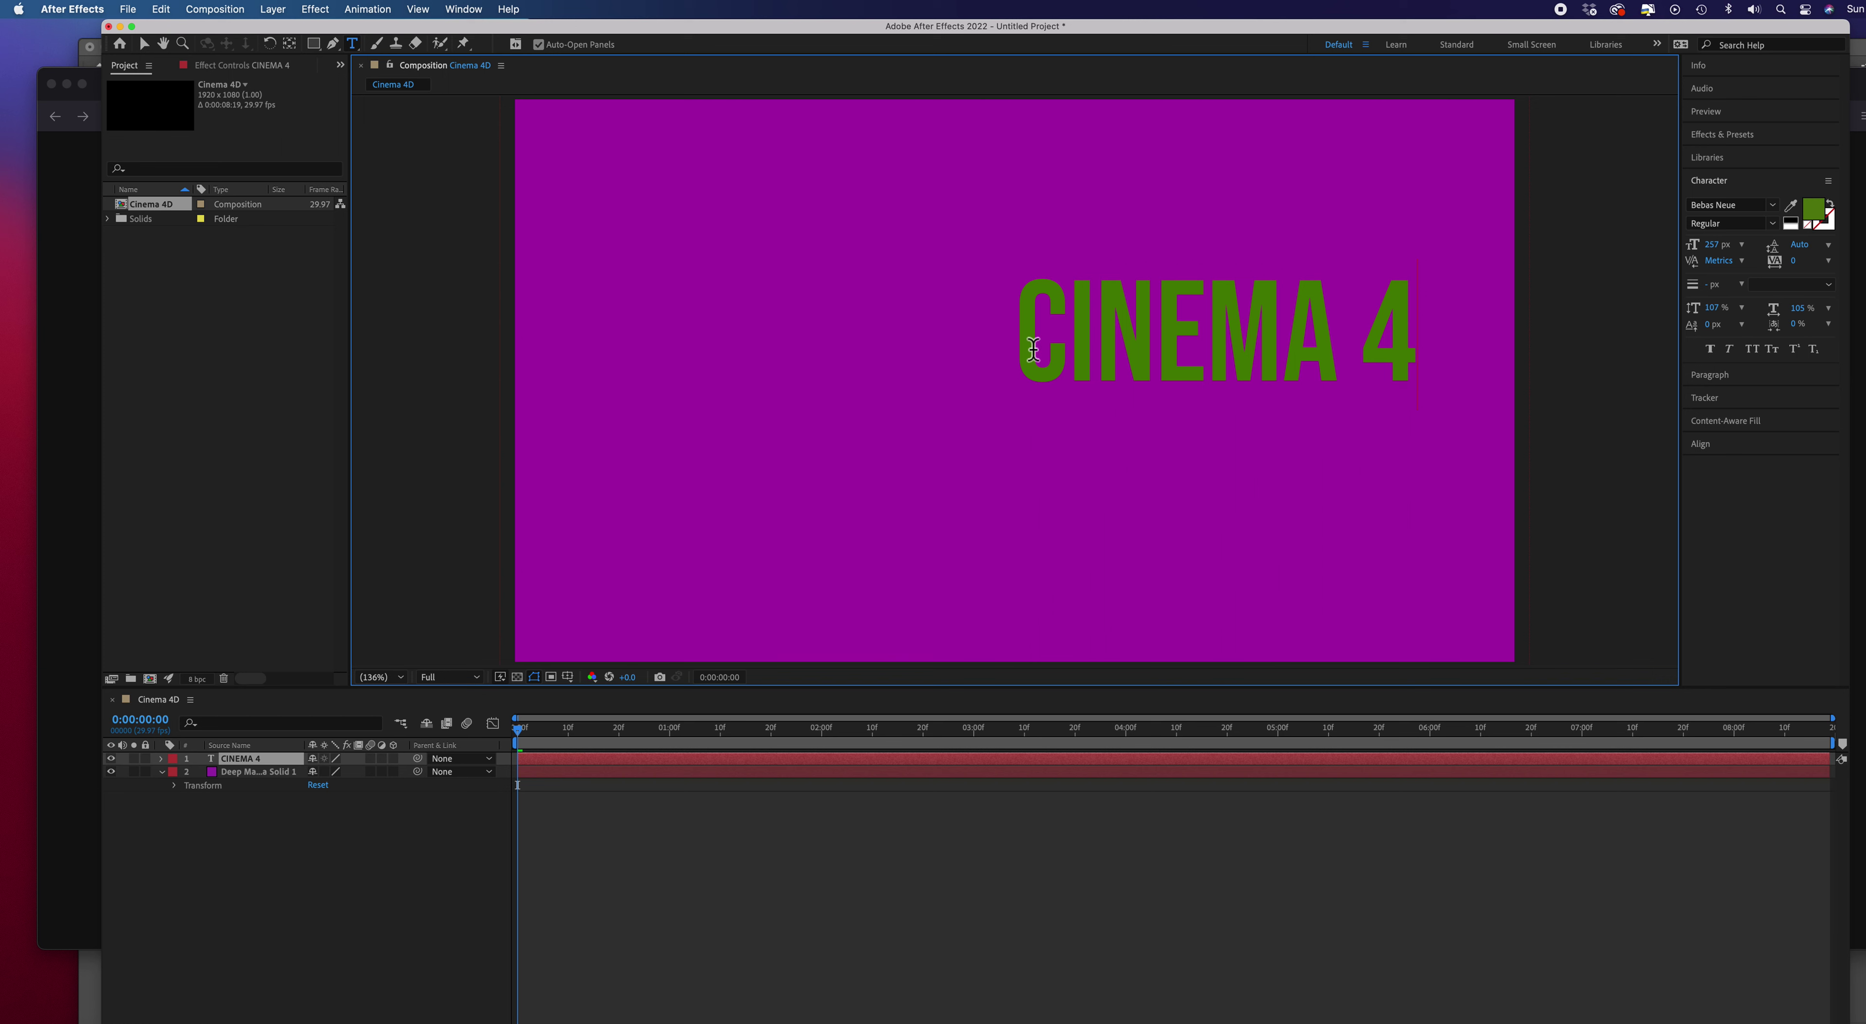
type("D")
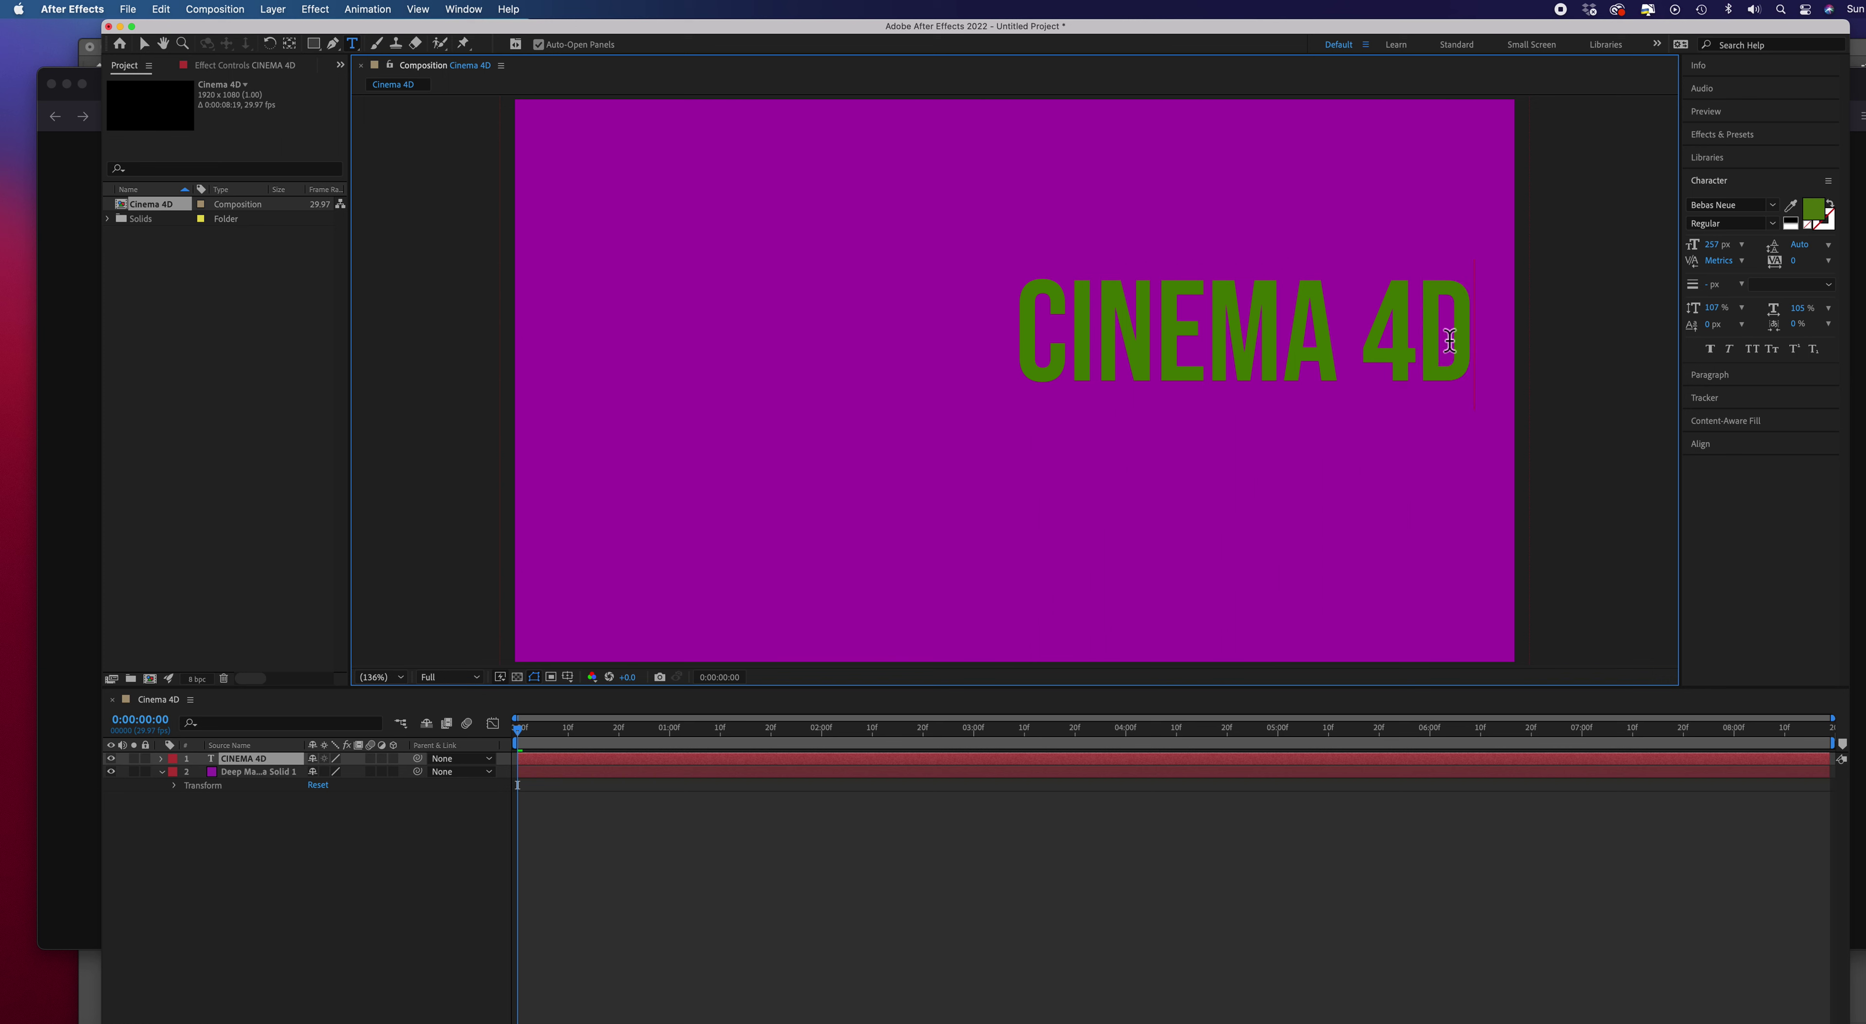
Select the entire 'CINEMA 4D' line of title text
double_click(1227, 340)
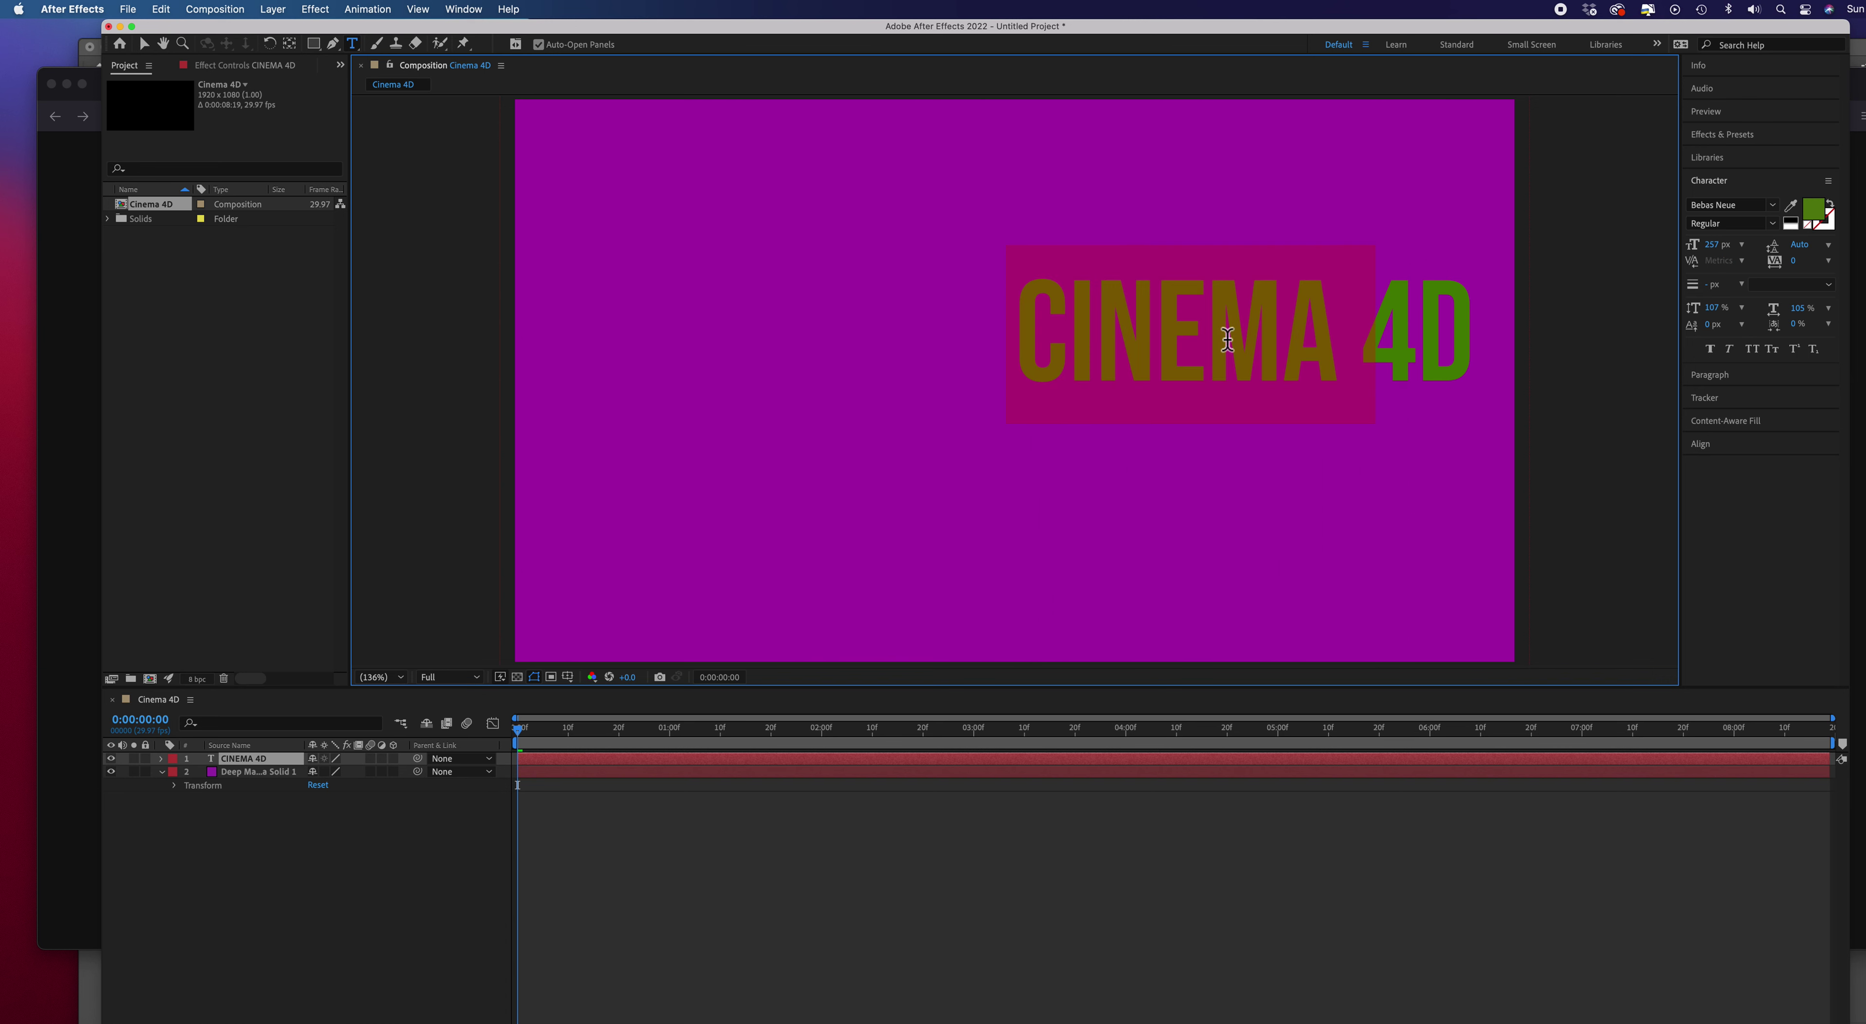
left_click(1422, 342)
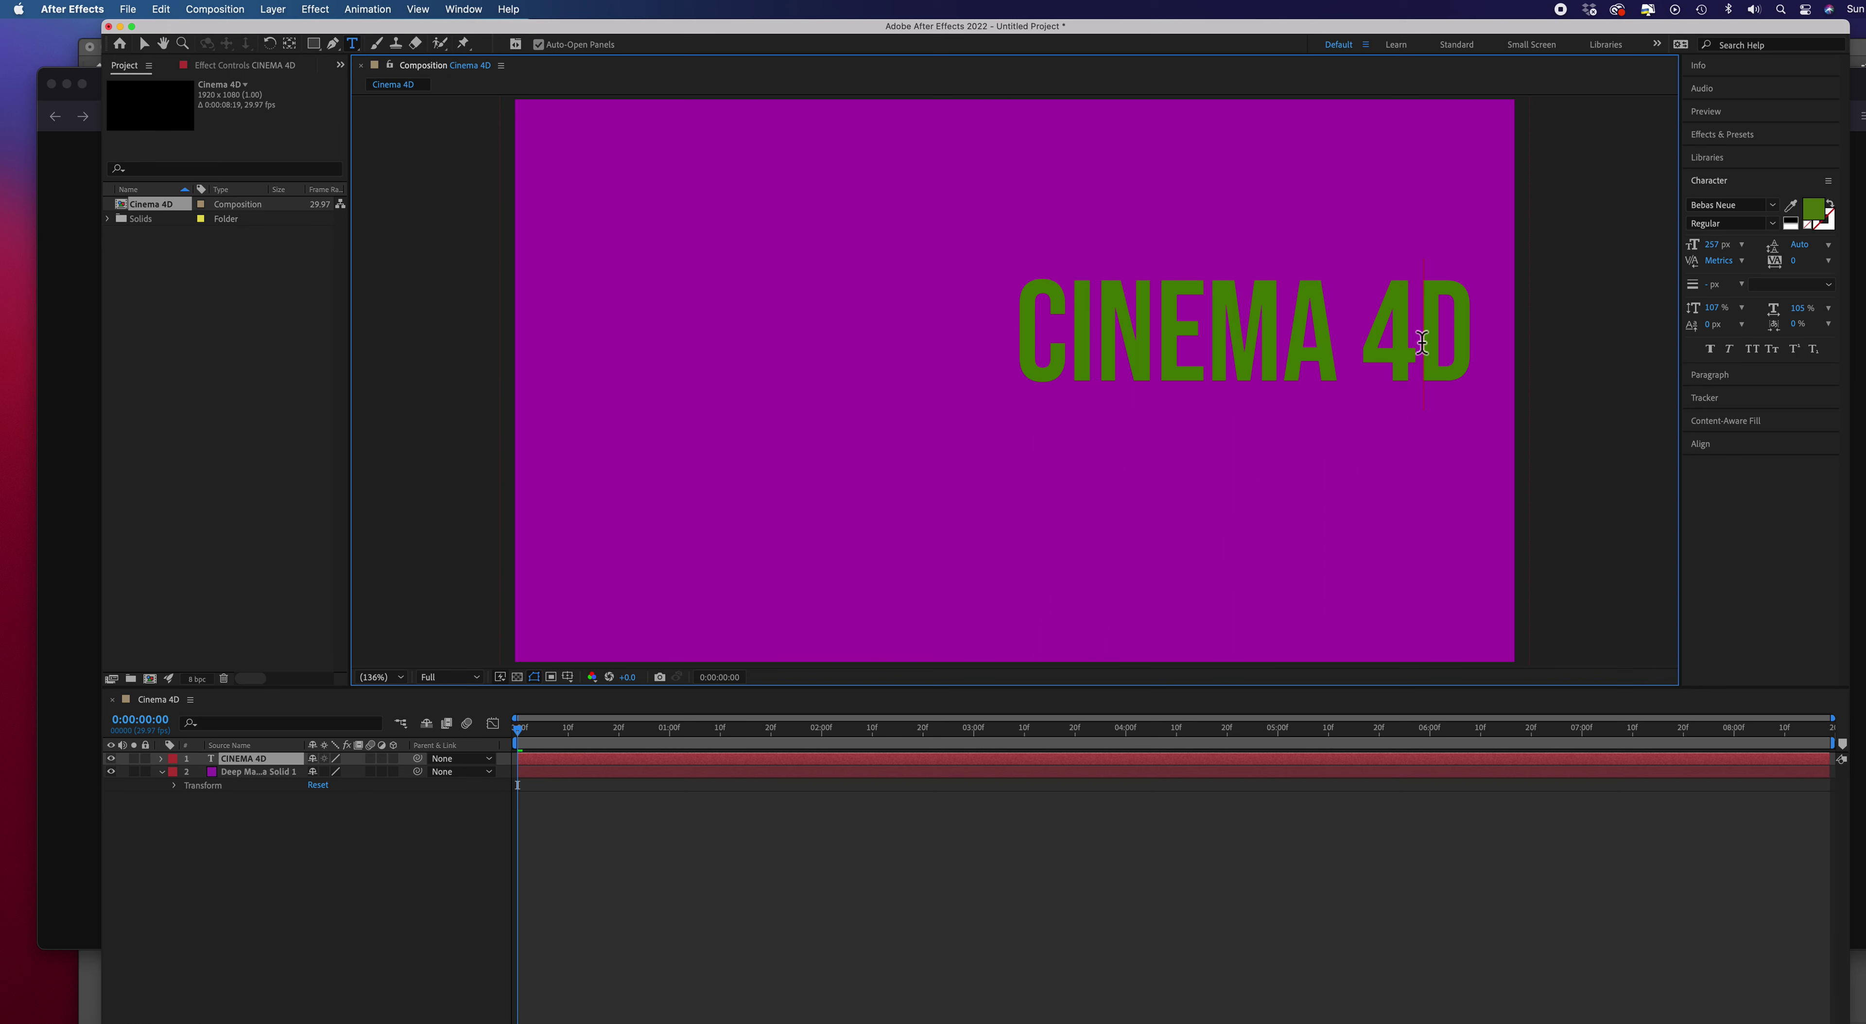
mouse_move(1476, 338)
left_mouse_down()
mouse_move(1004, 339)
mouse_move(1491, 349)
left_mouse_up()
left_click(1153, 347)
double_click(1153, 348)
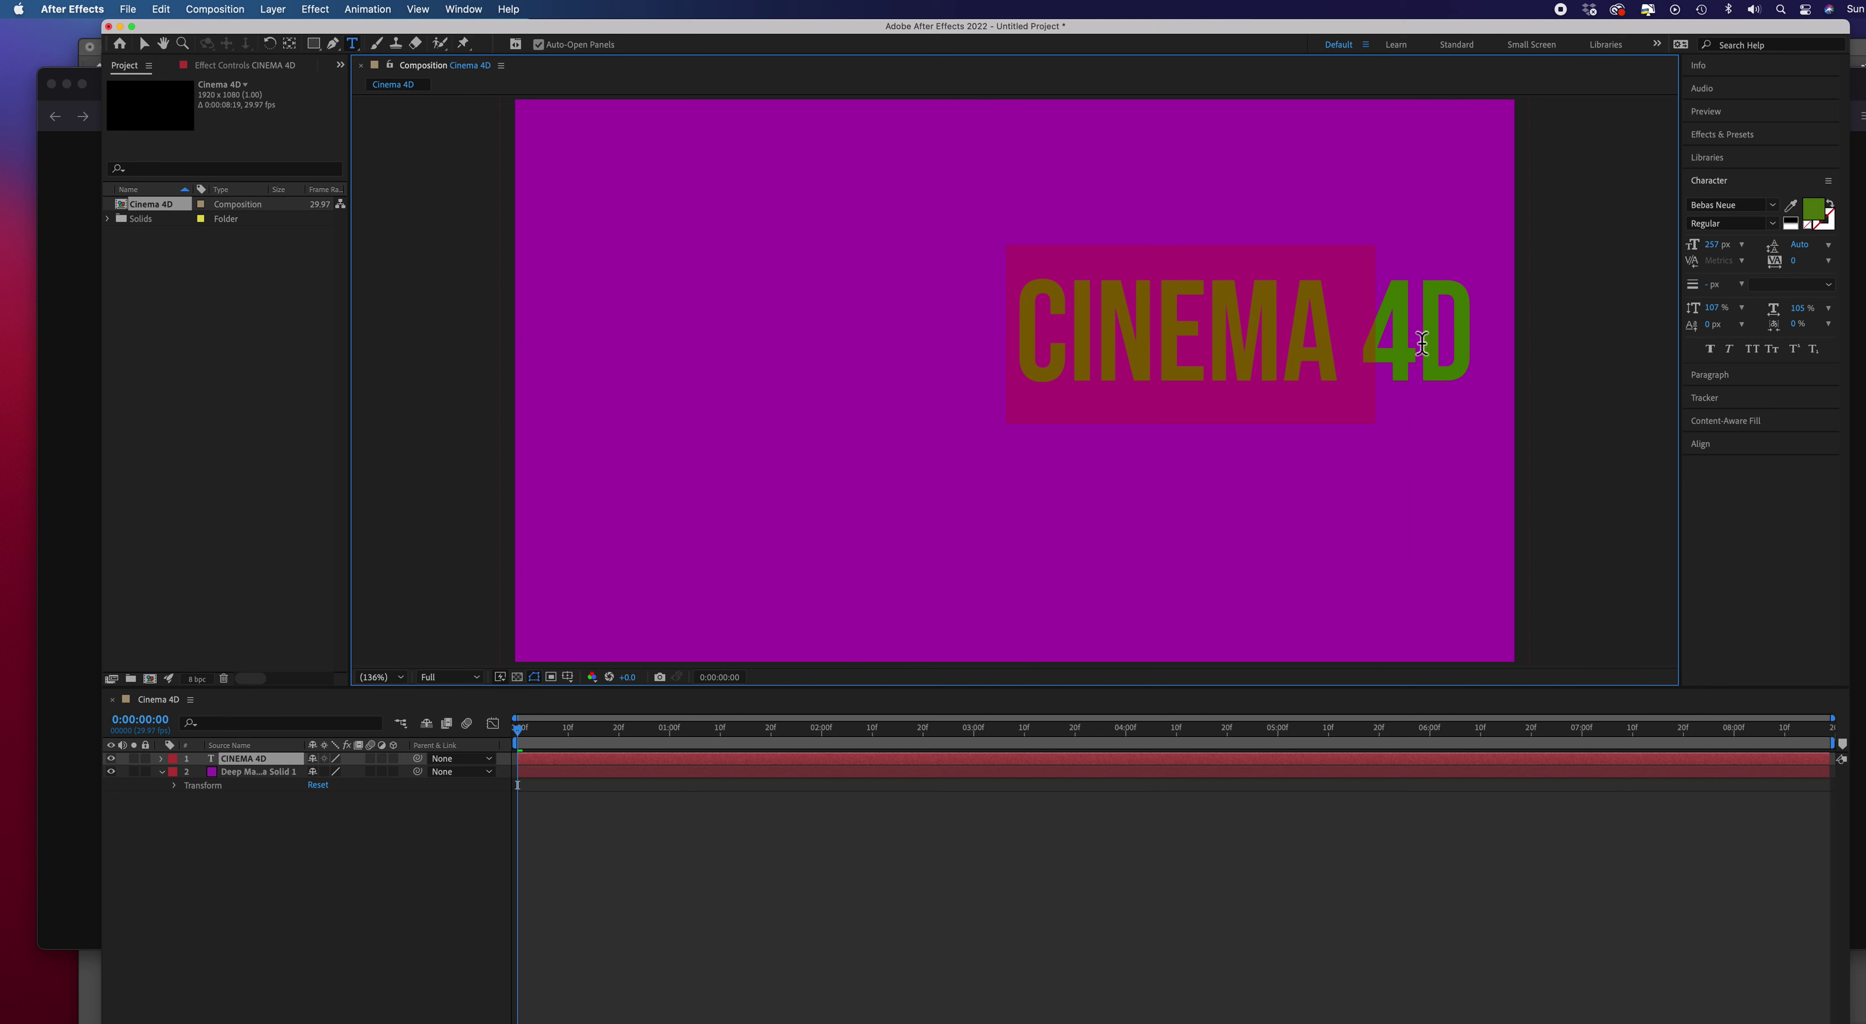
key("super+a")
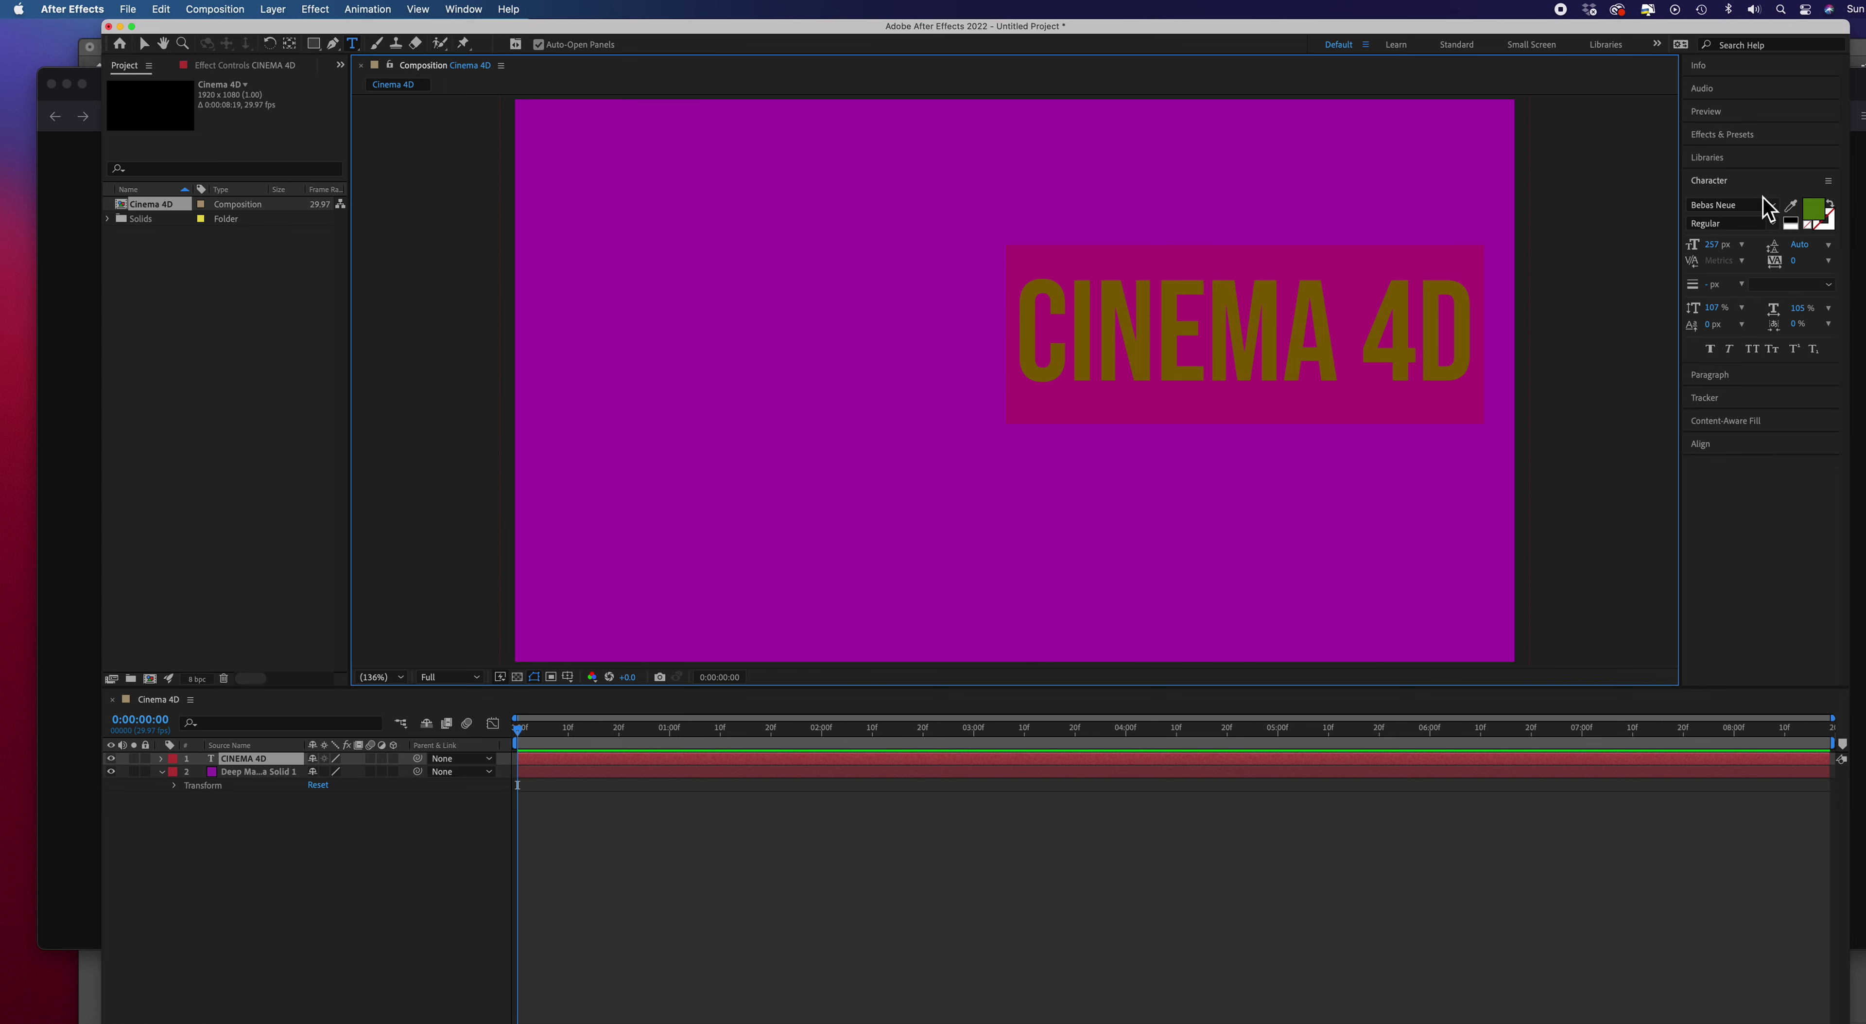
Change the title's fill colour from green to dark grey #242622
left_click(1819, 218)
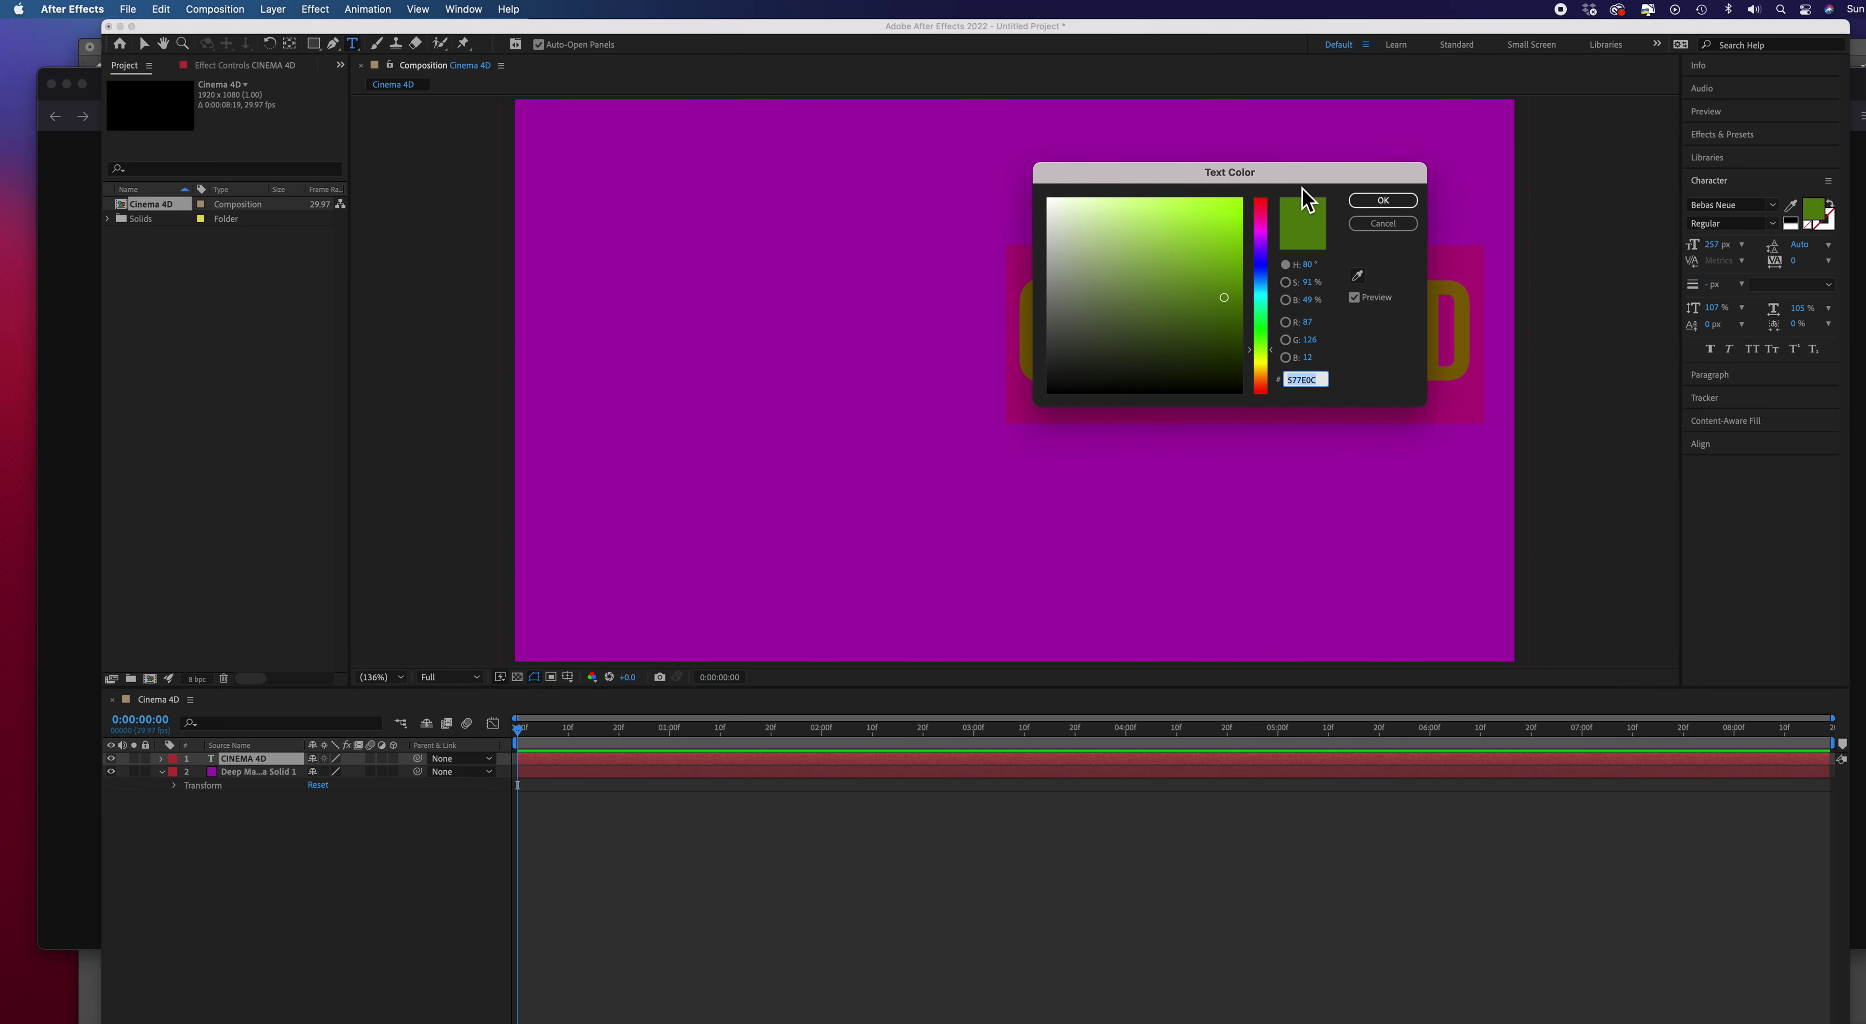
left_click_drag(1295, 187, 1417, 490)
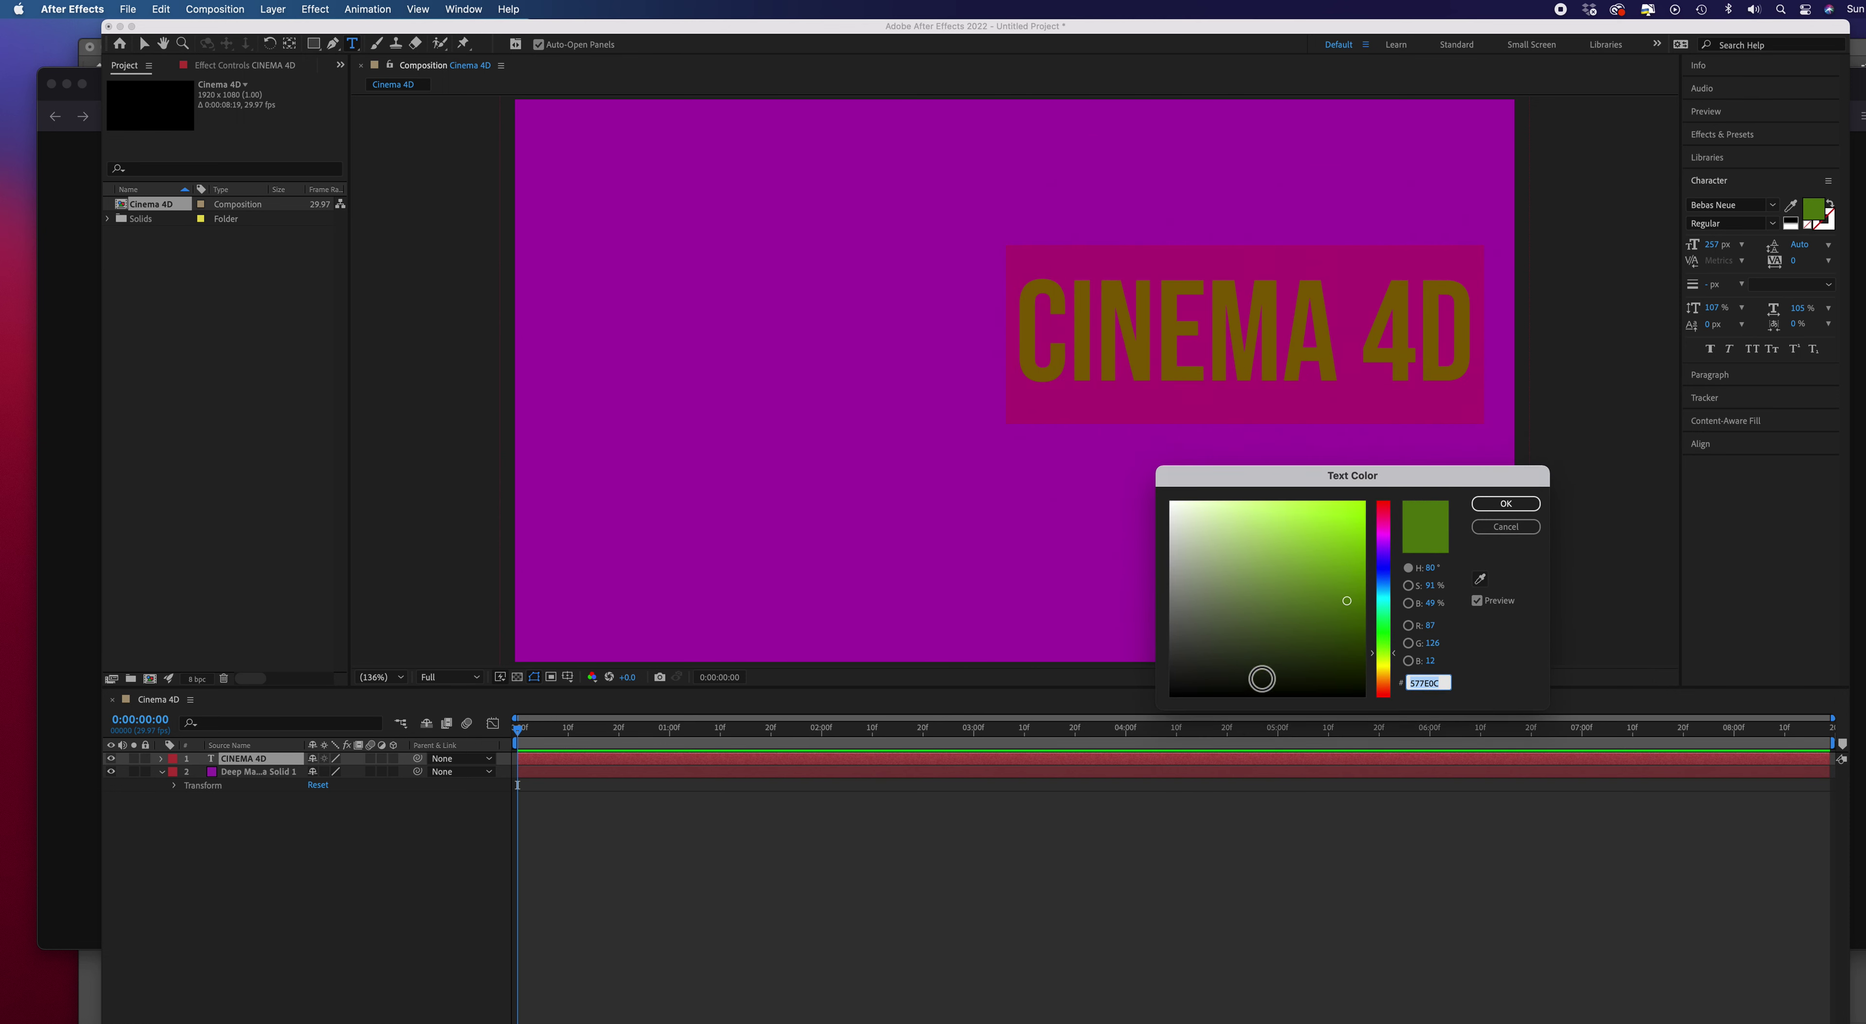
left_click(1197, 673)
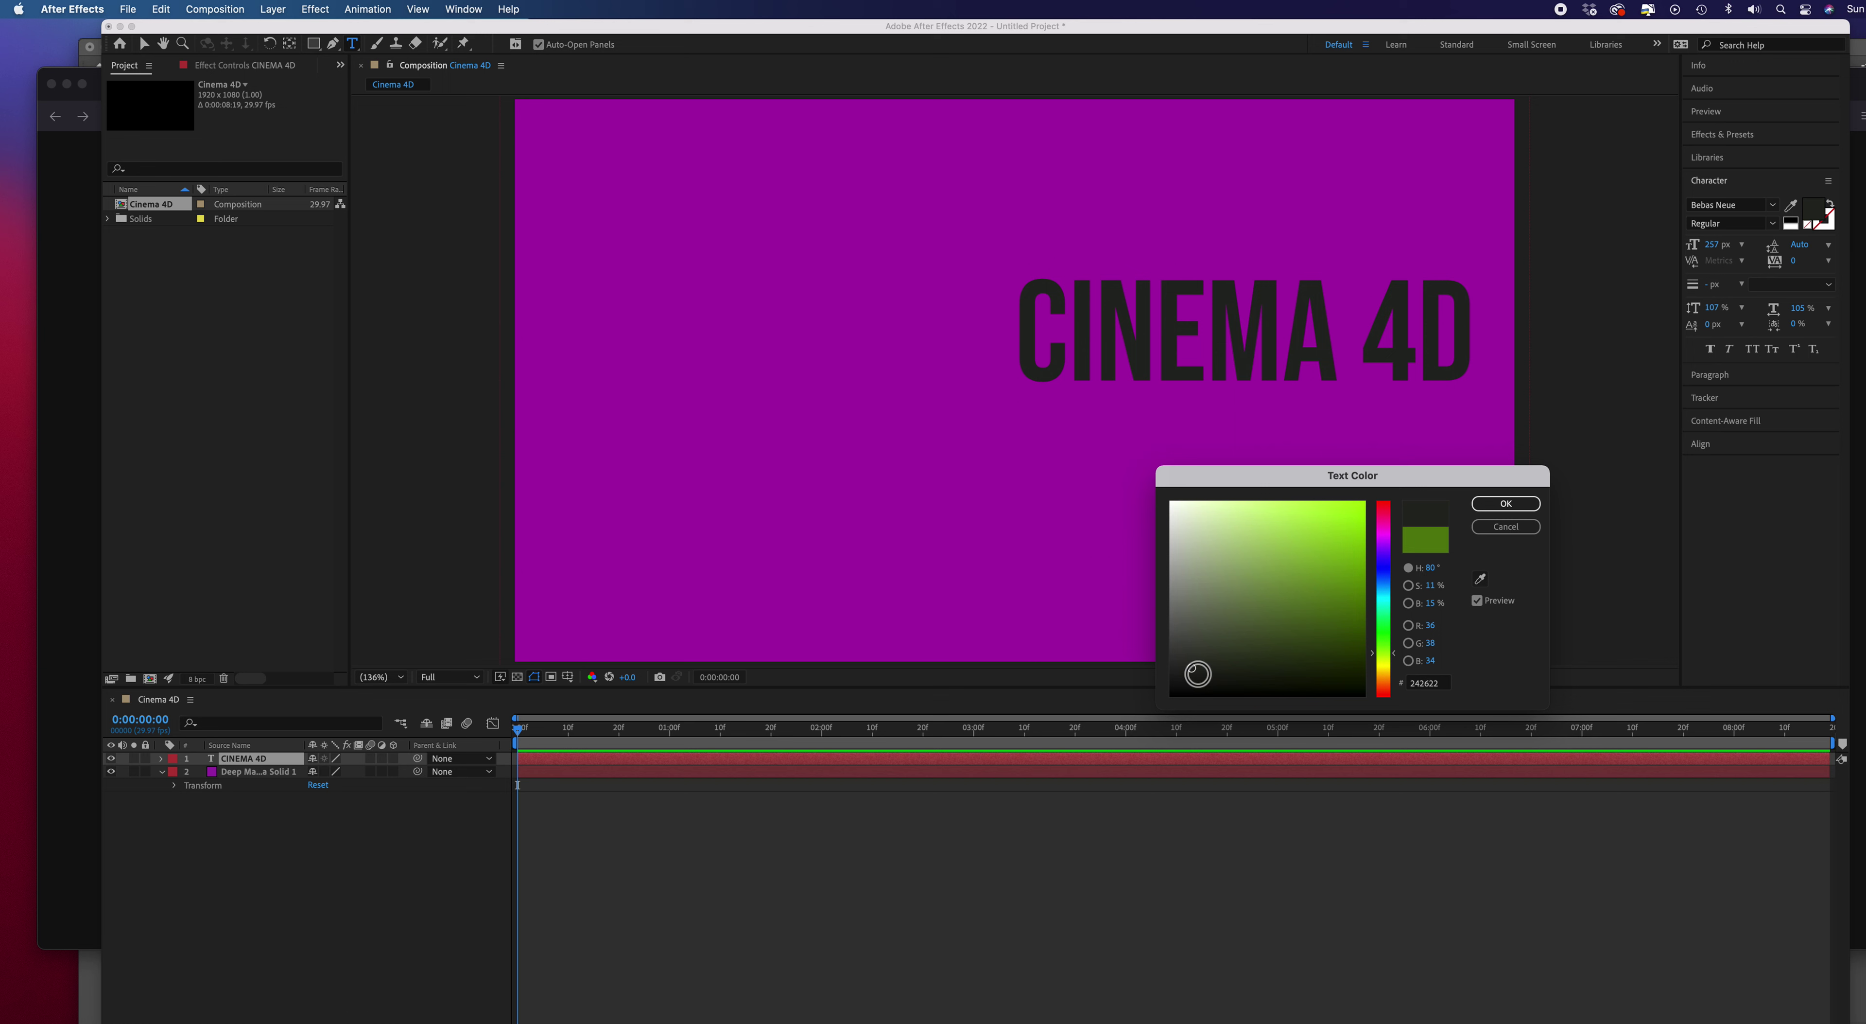
left_click(1507, 503)
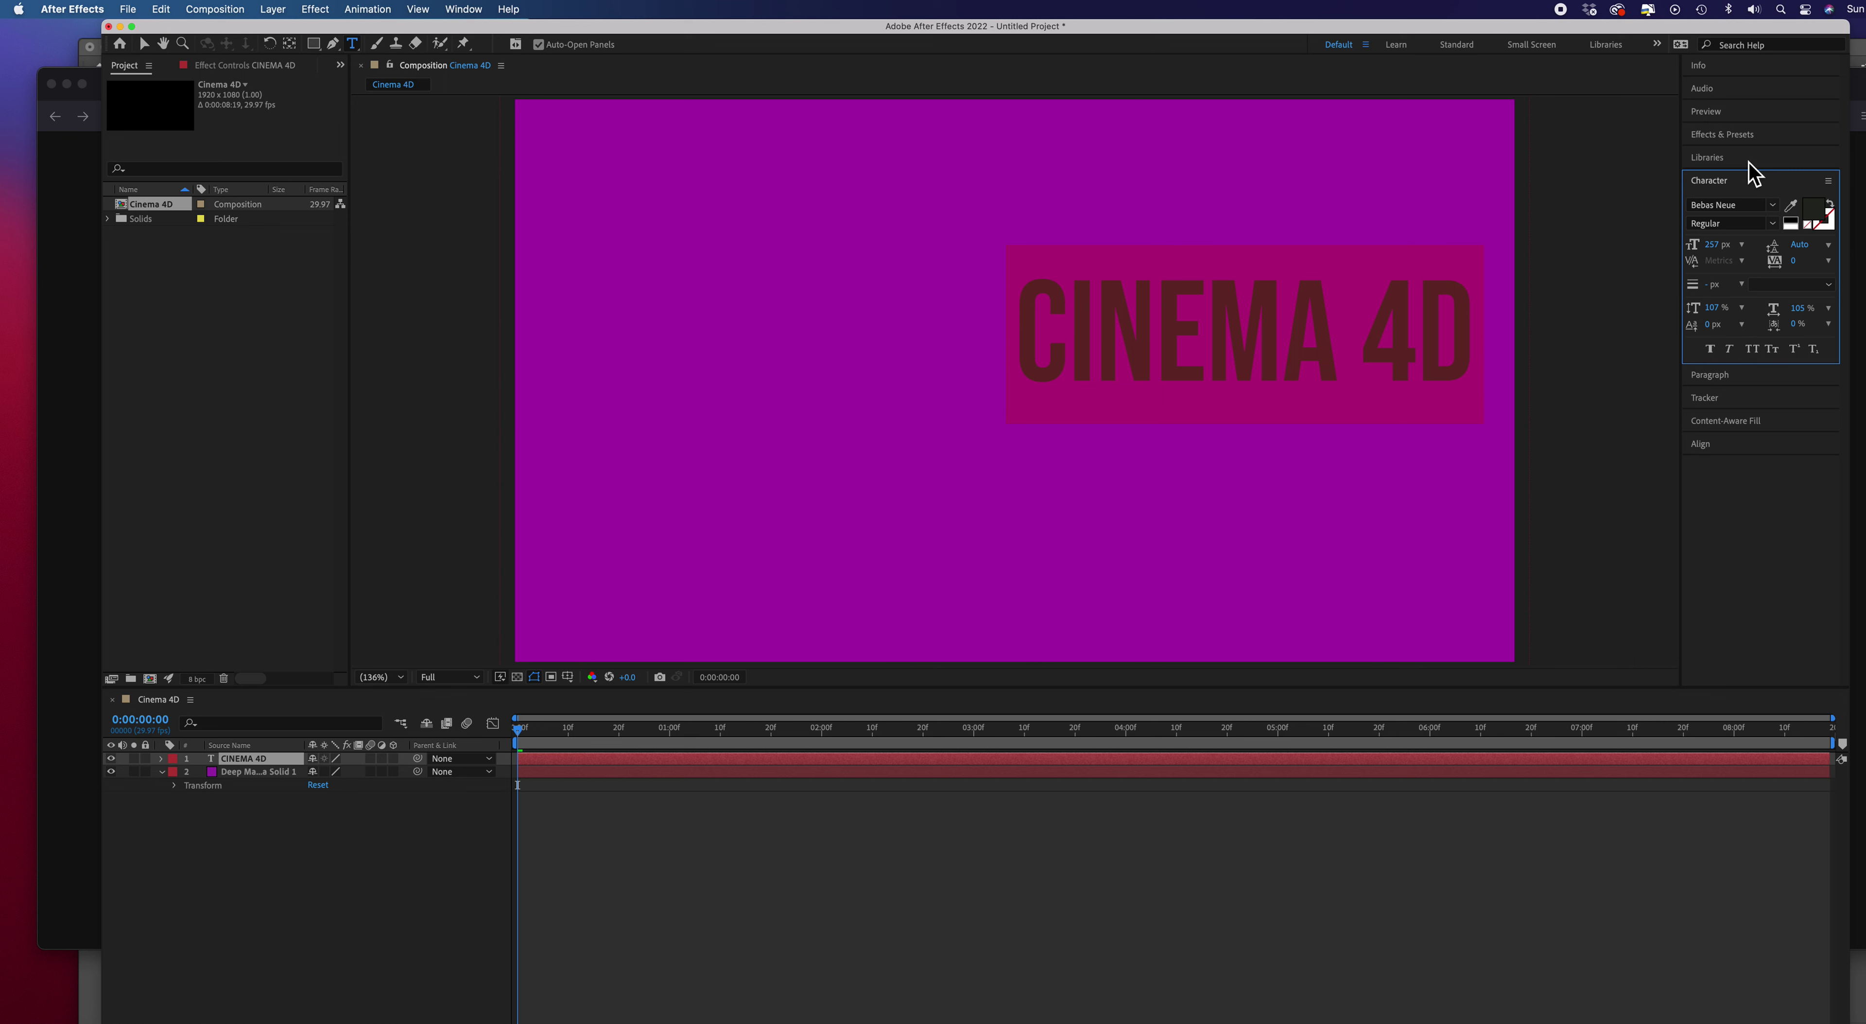
Bring up the Align panel and centre the title horizontally and vertically to the composition
left_click(1751, 142)
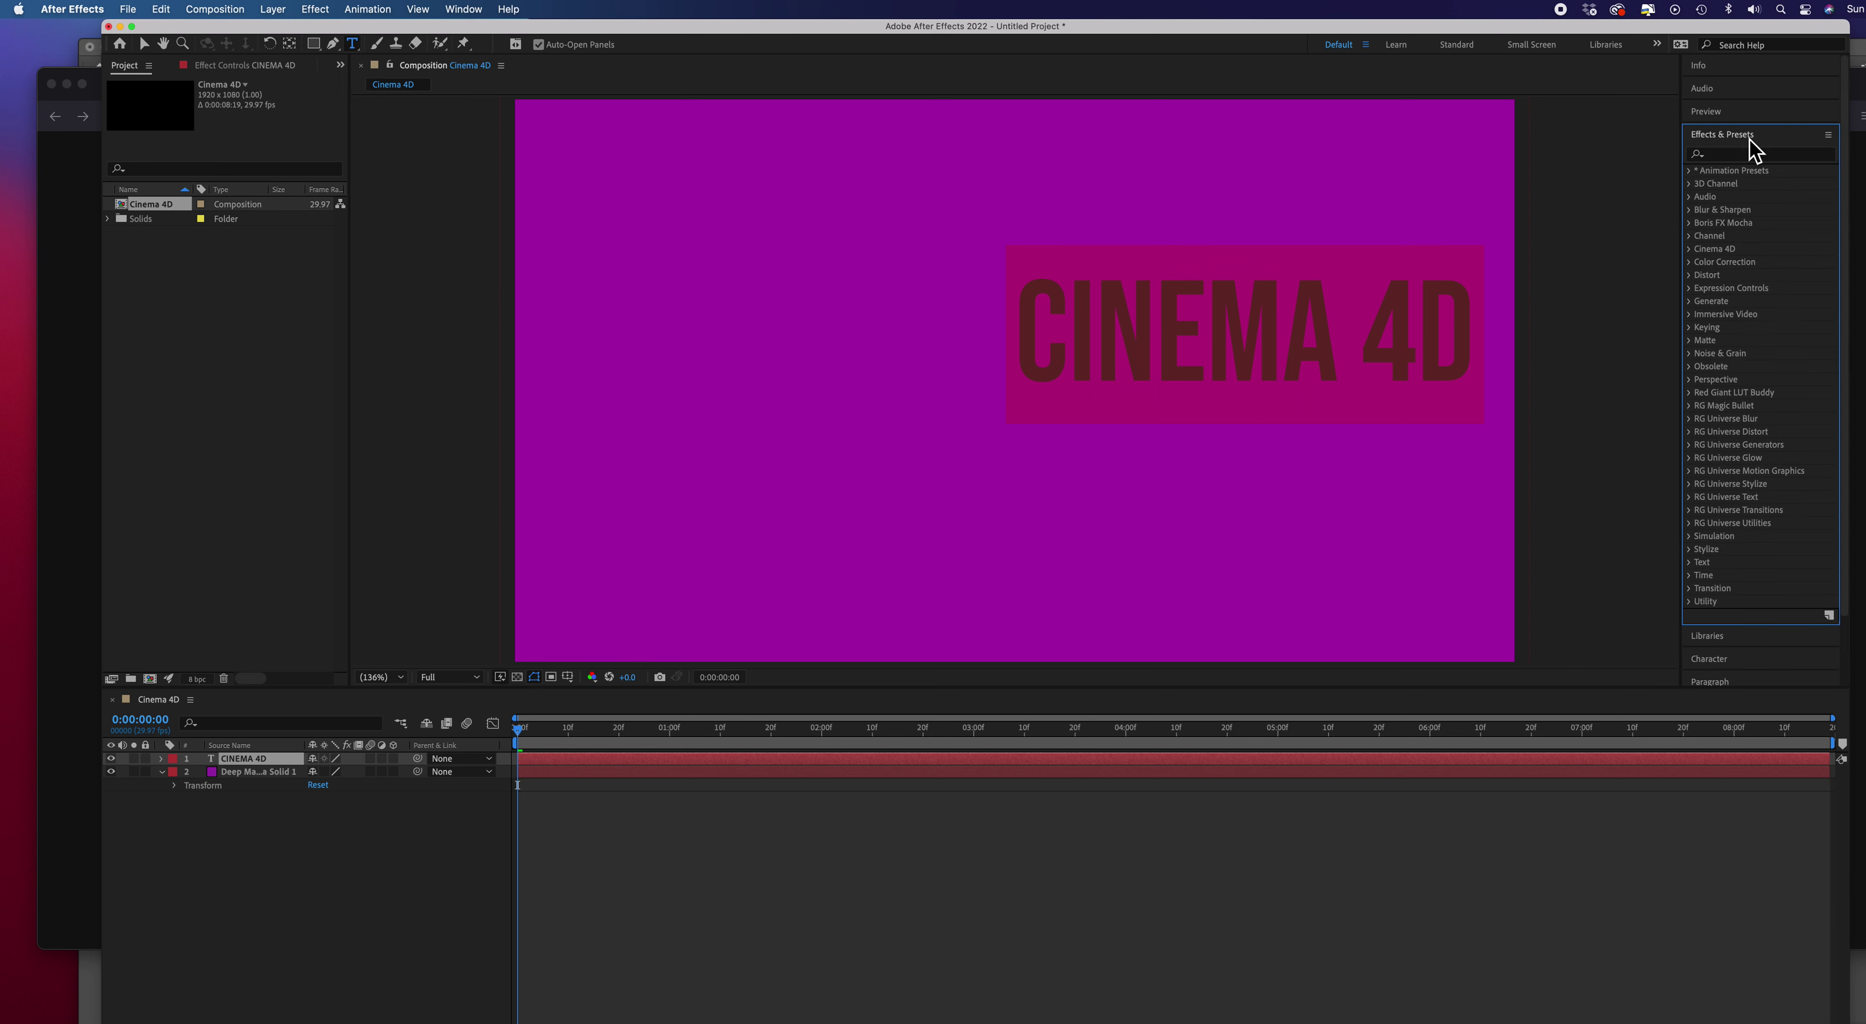
left_click(1711, 112)
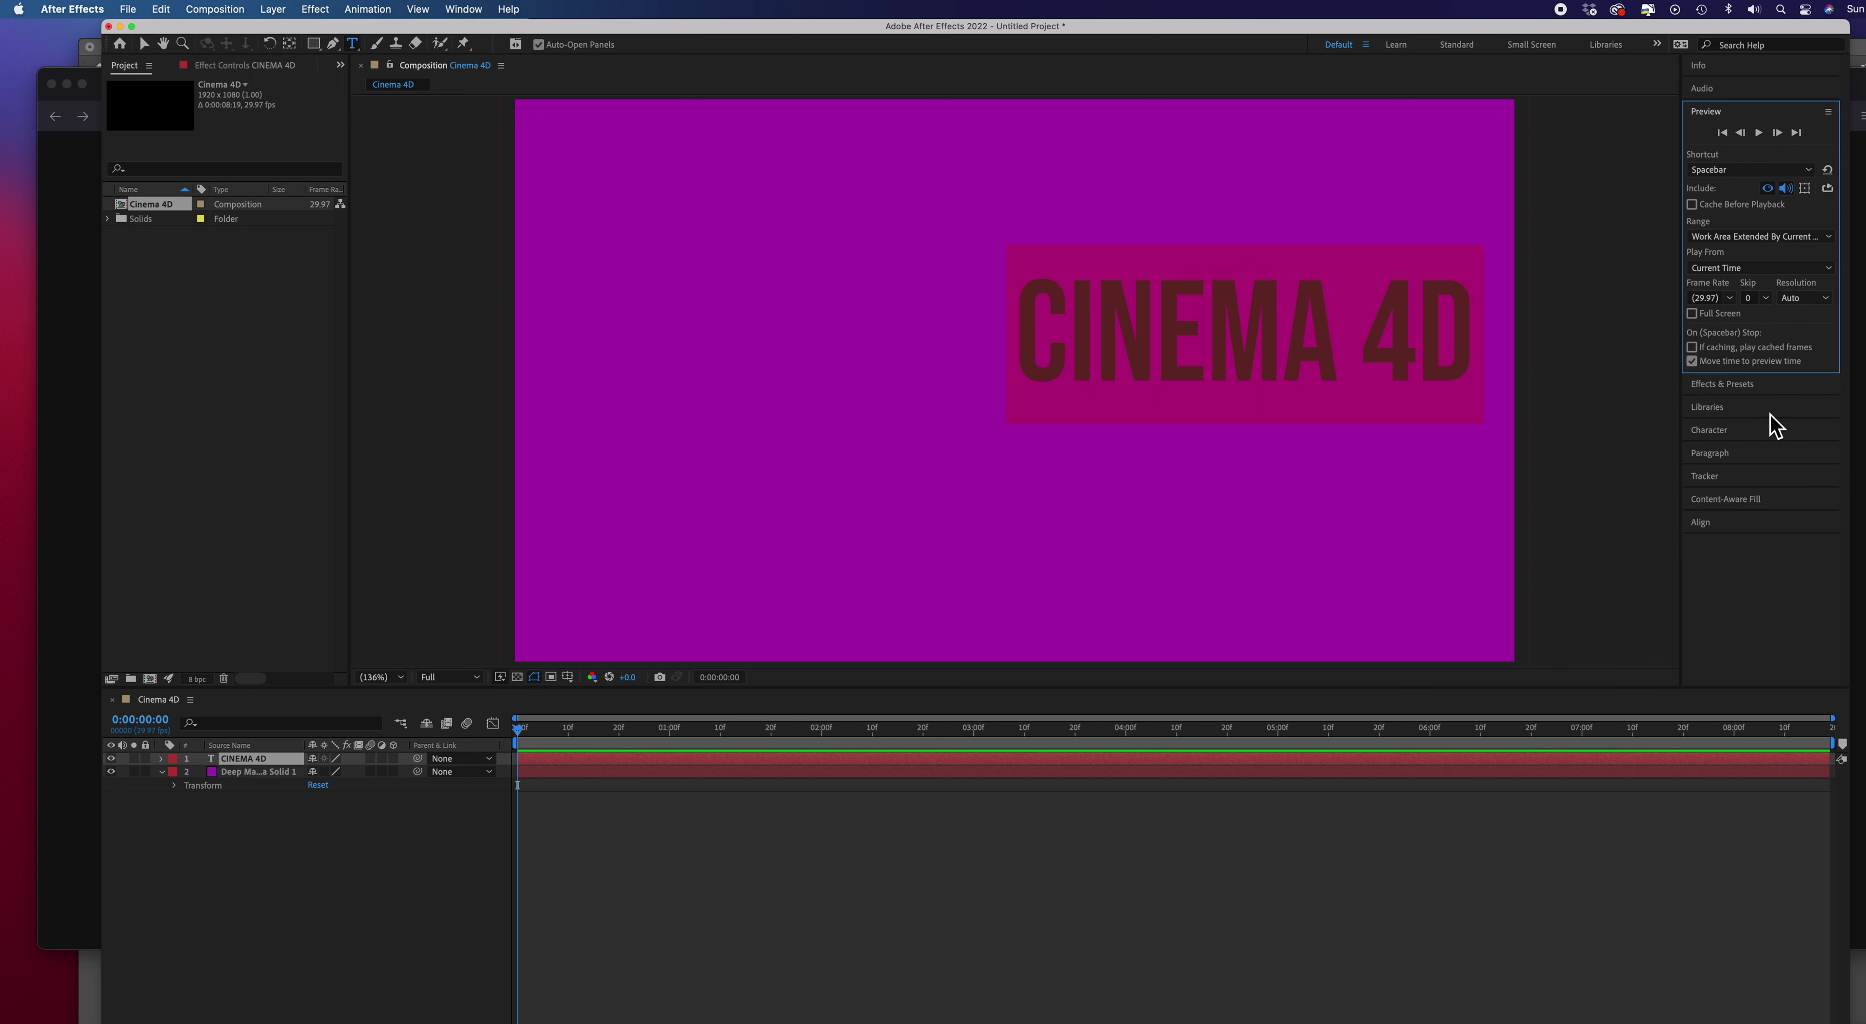
left_click(1738, 530)
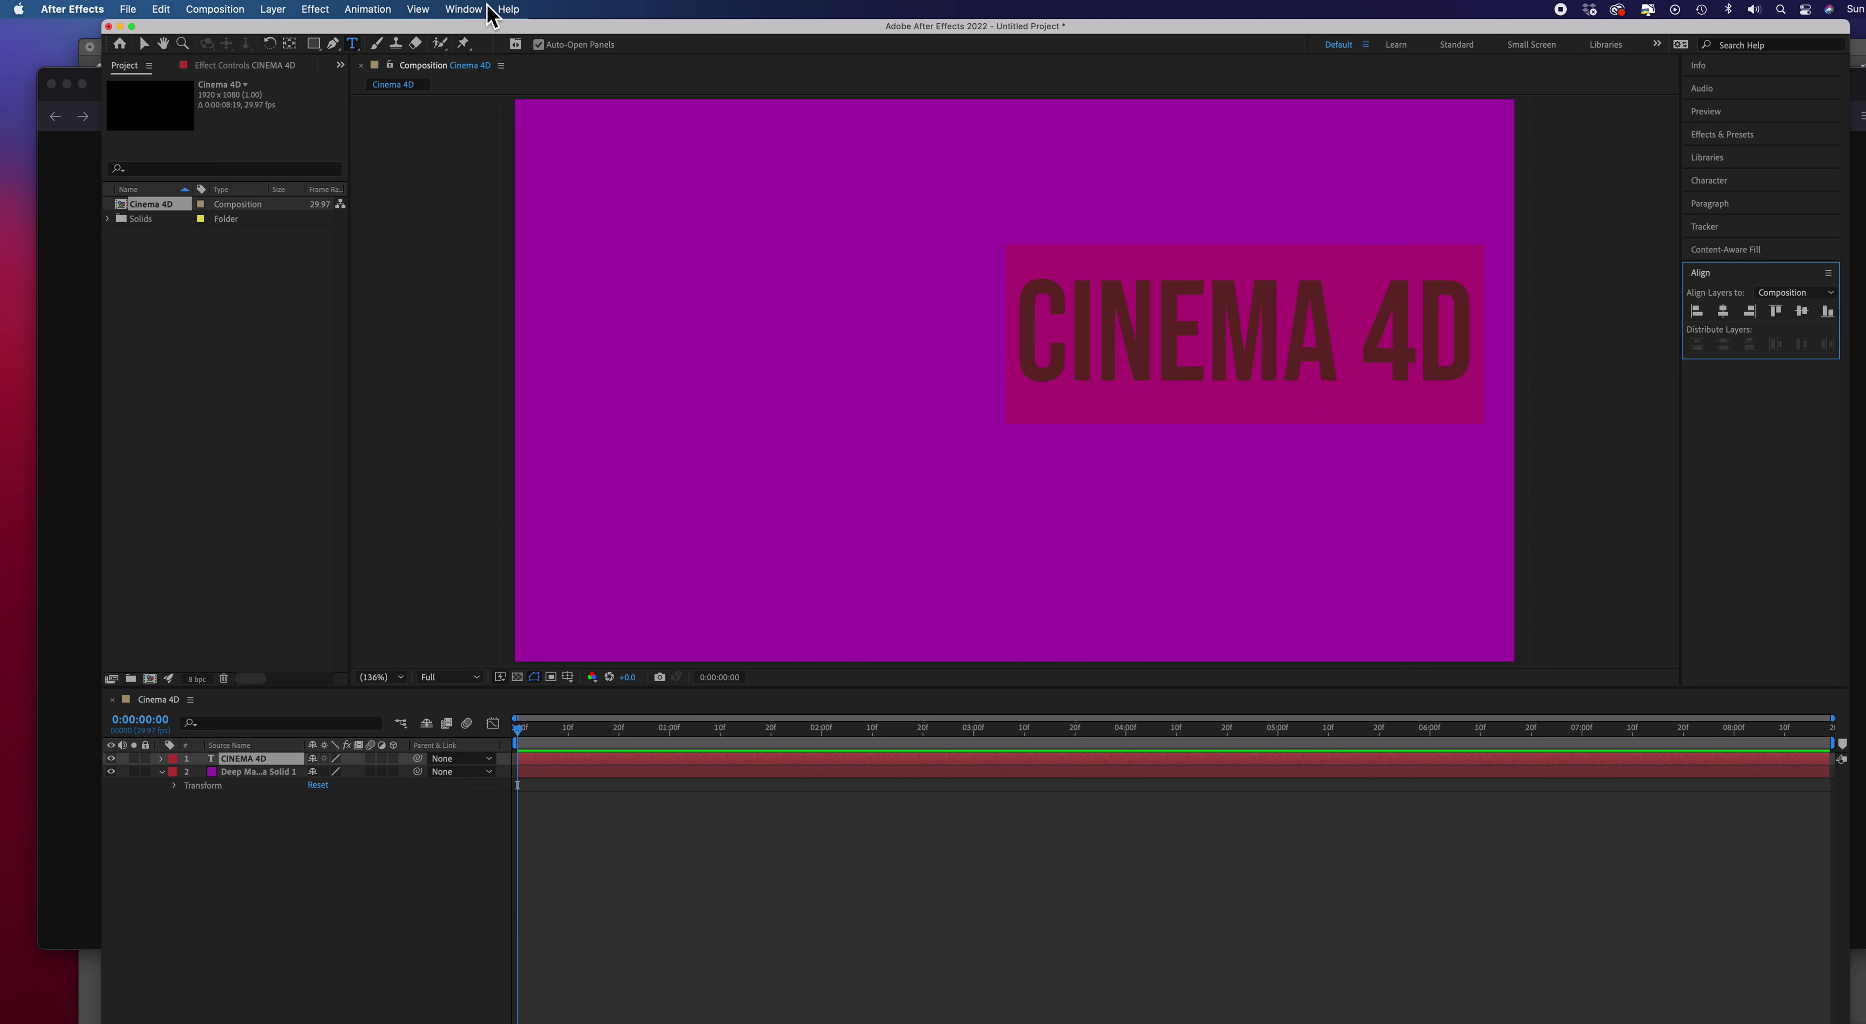
left_click(465, 11)
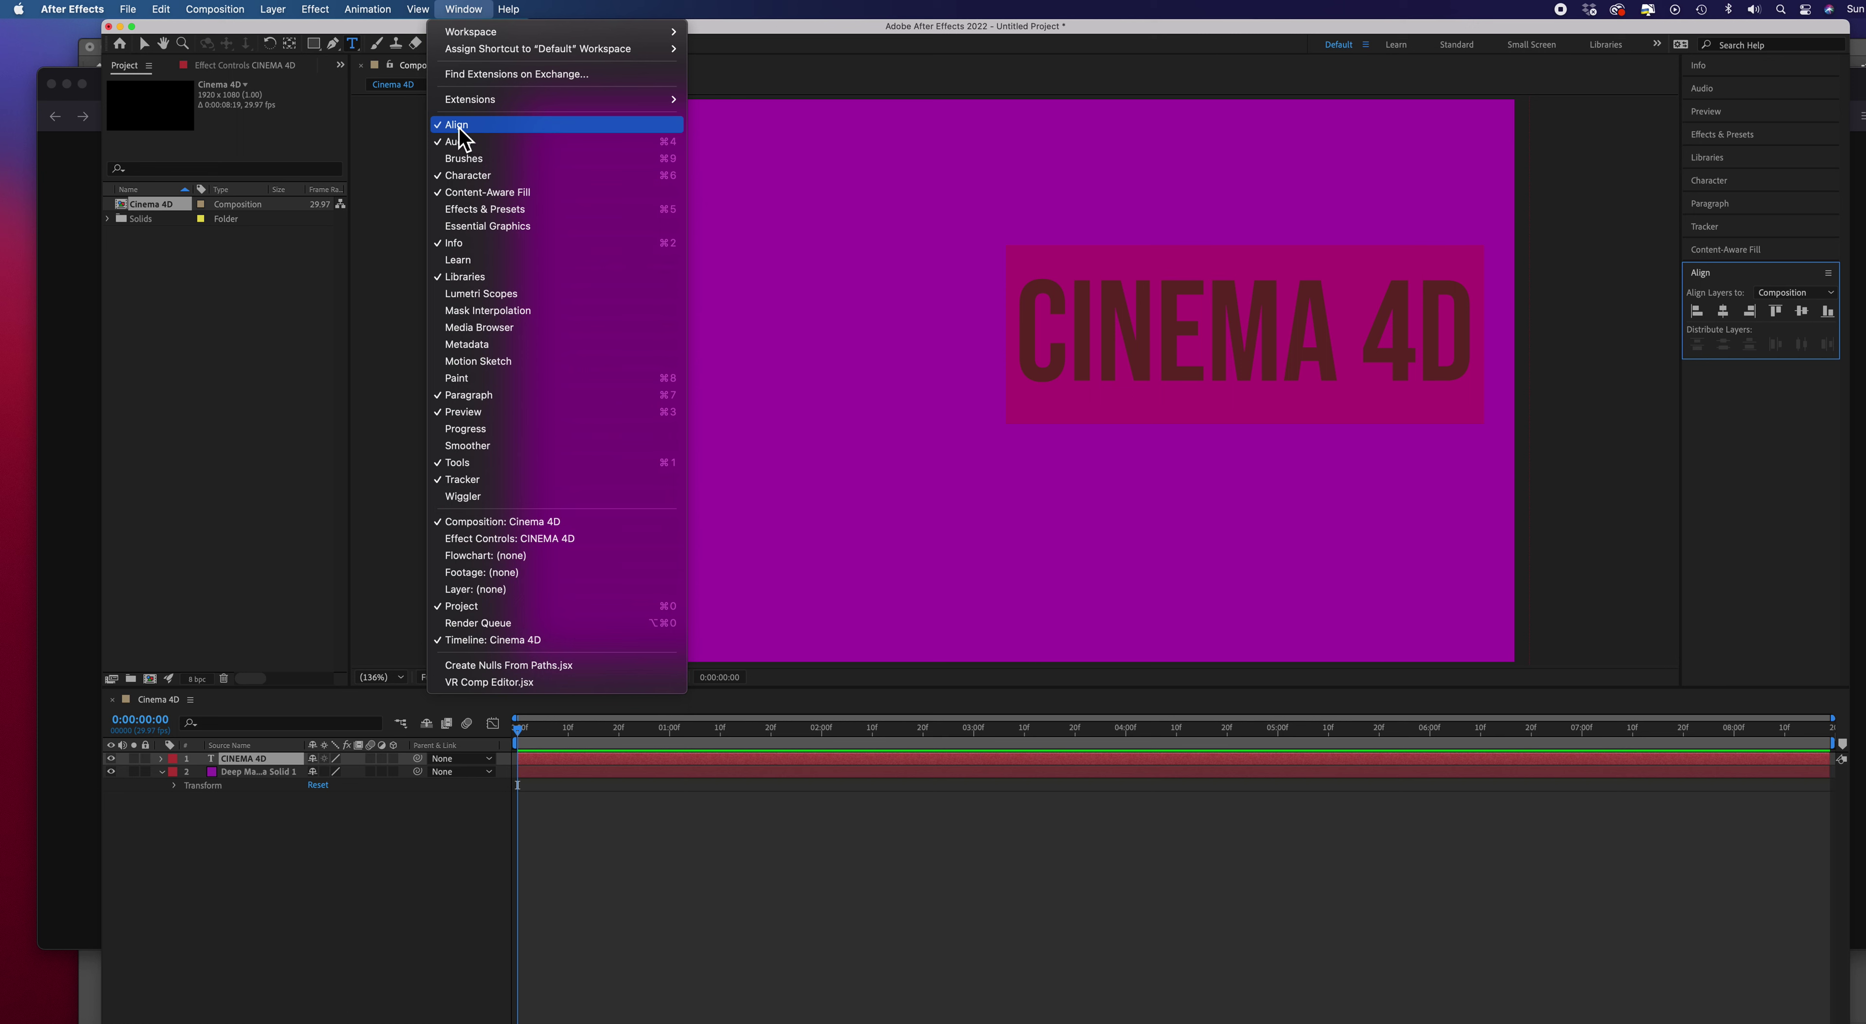
left_click(463, 8)
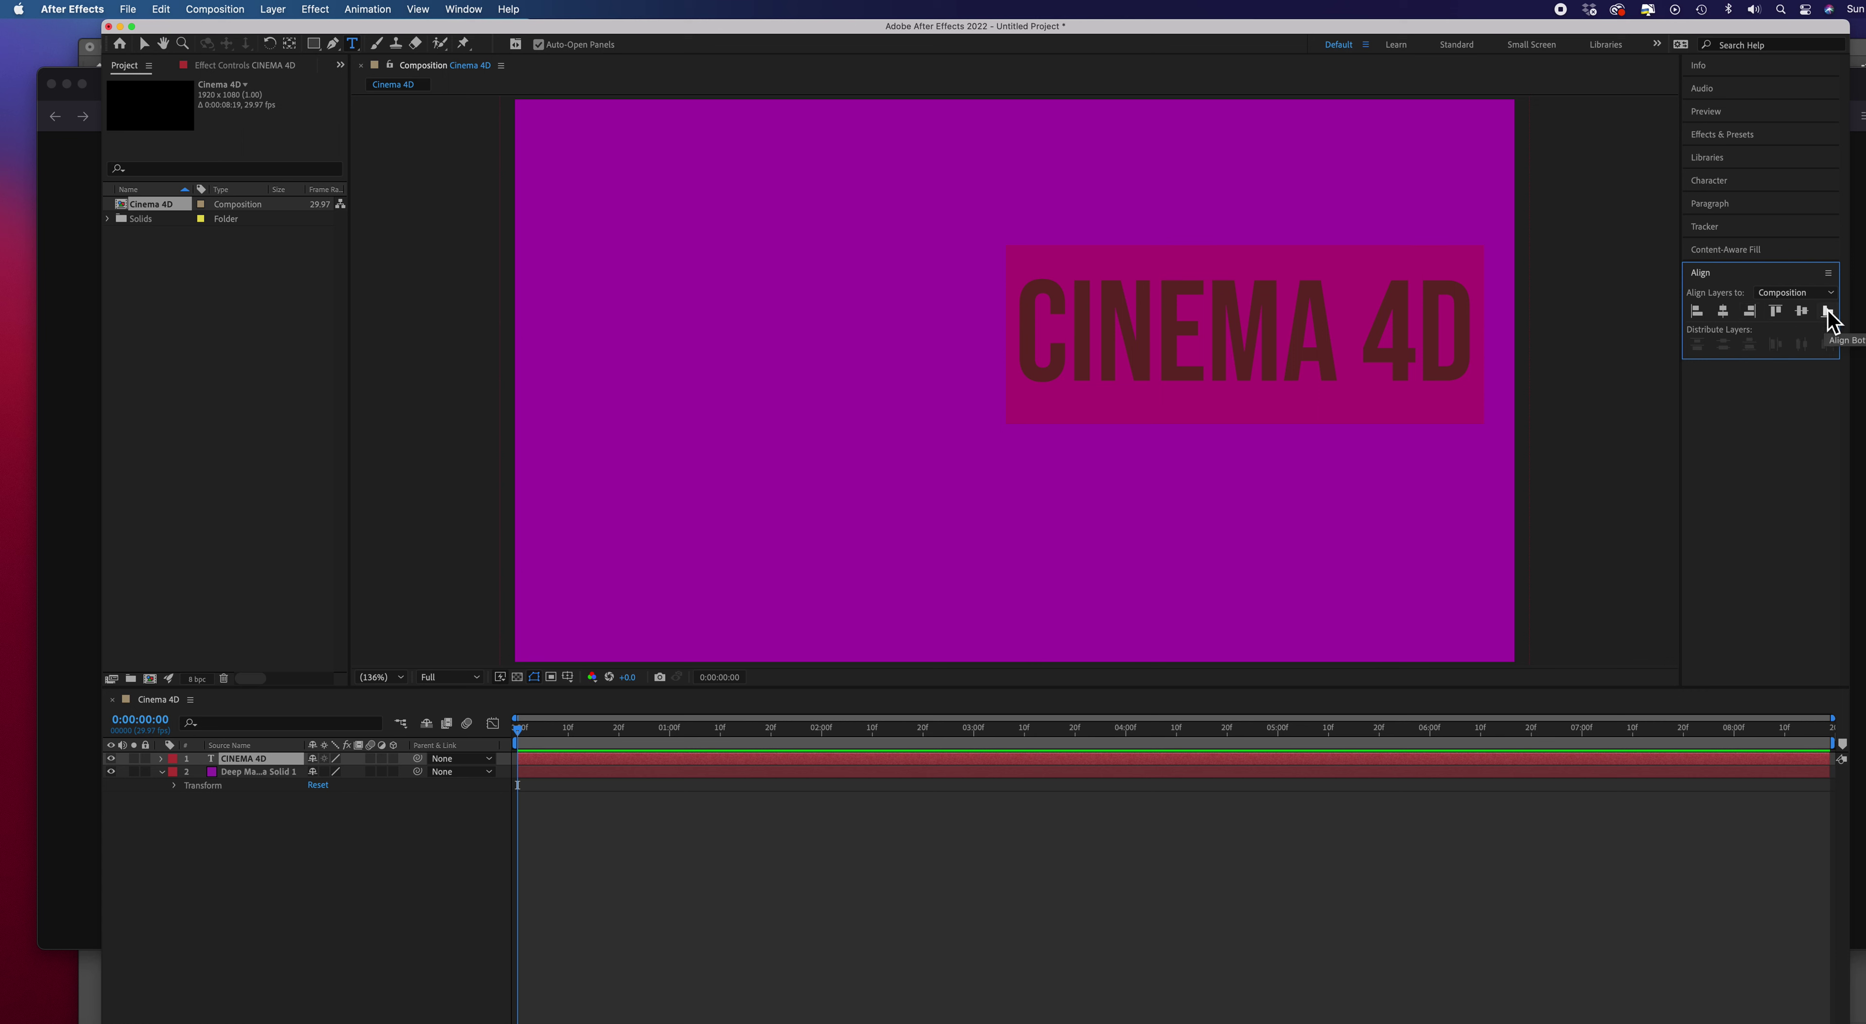
left_click(1723, 312)
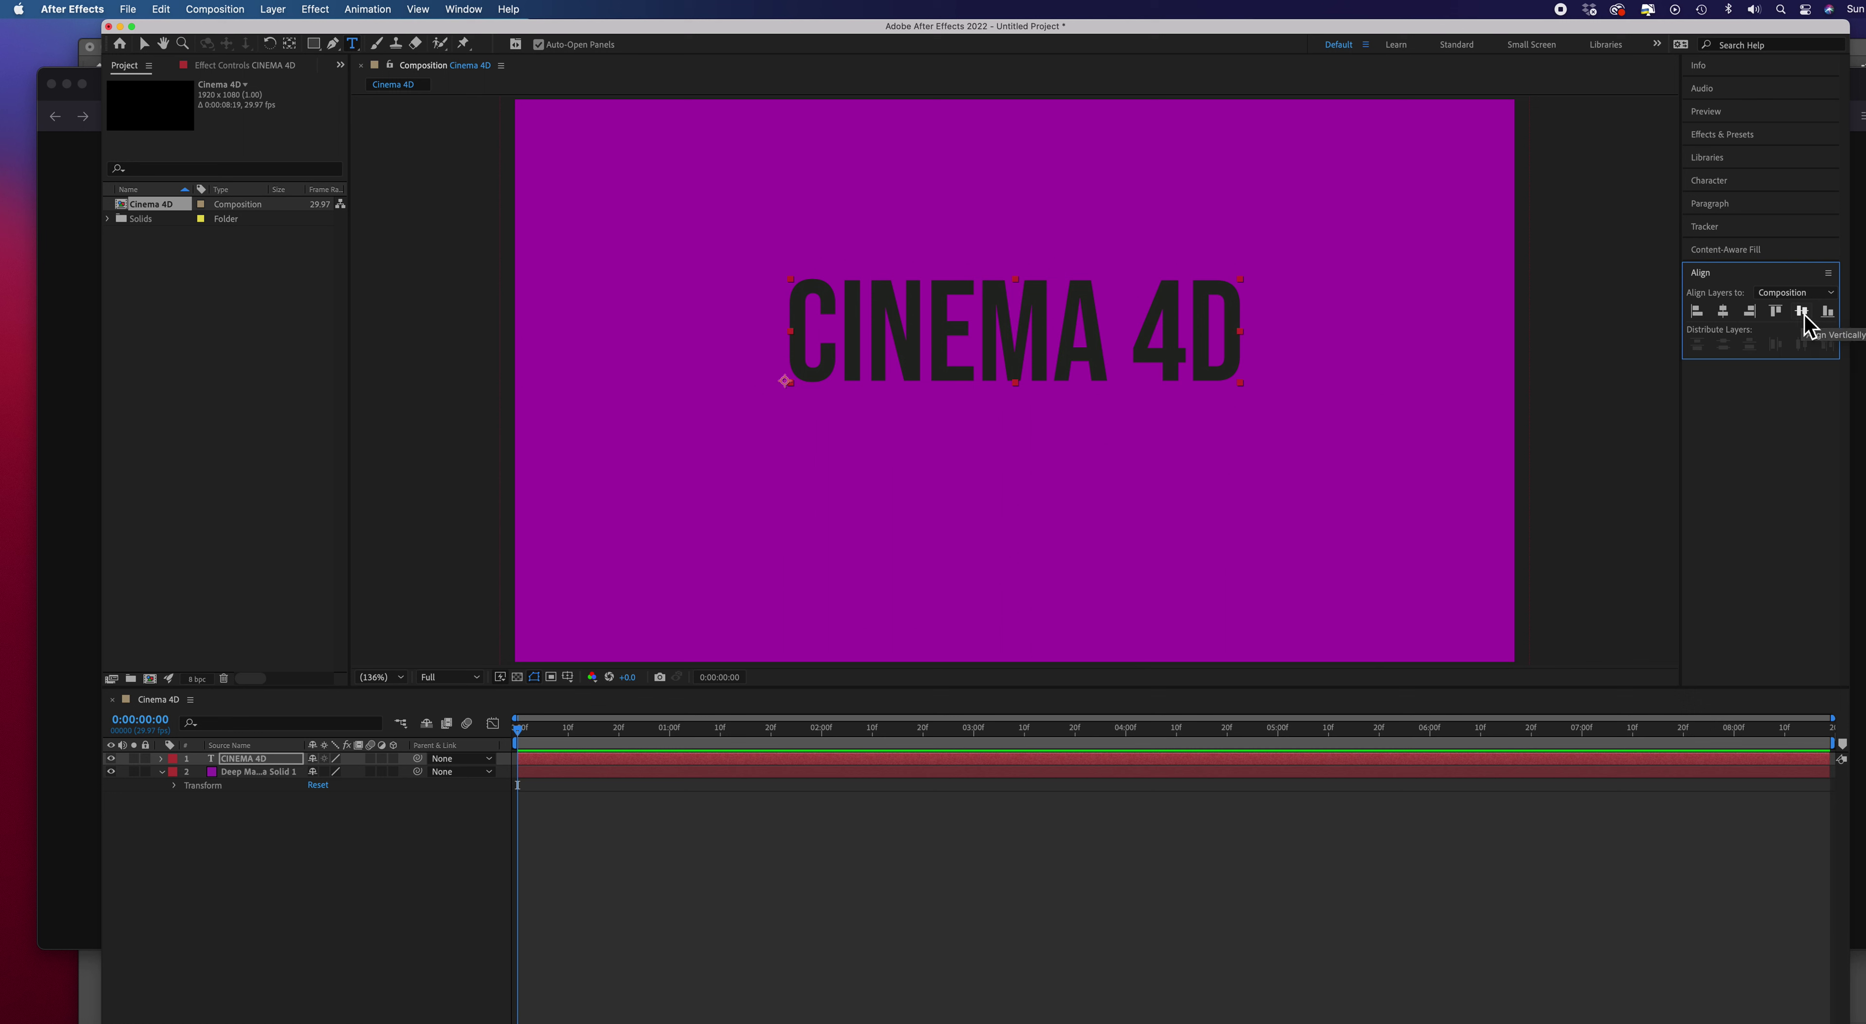
left_click(1803, 313)
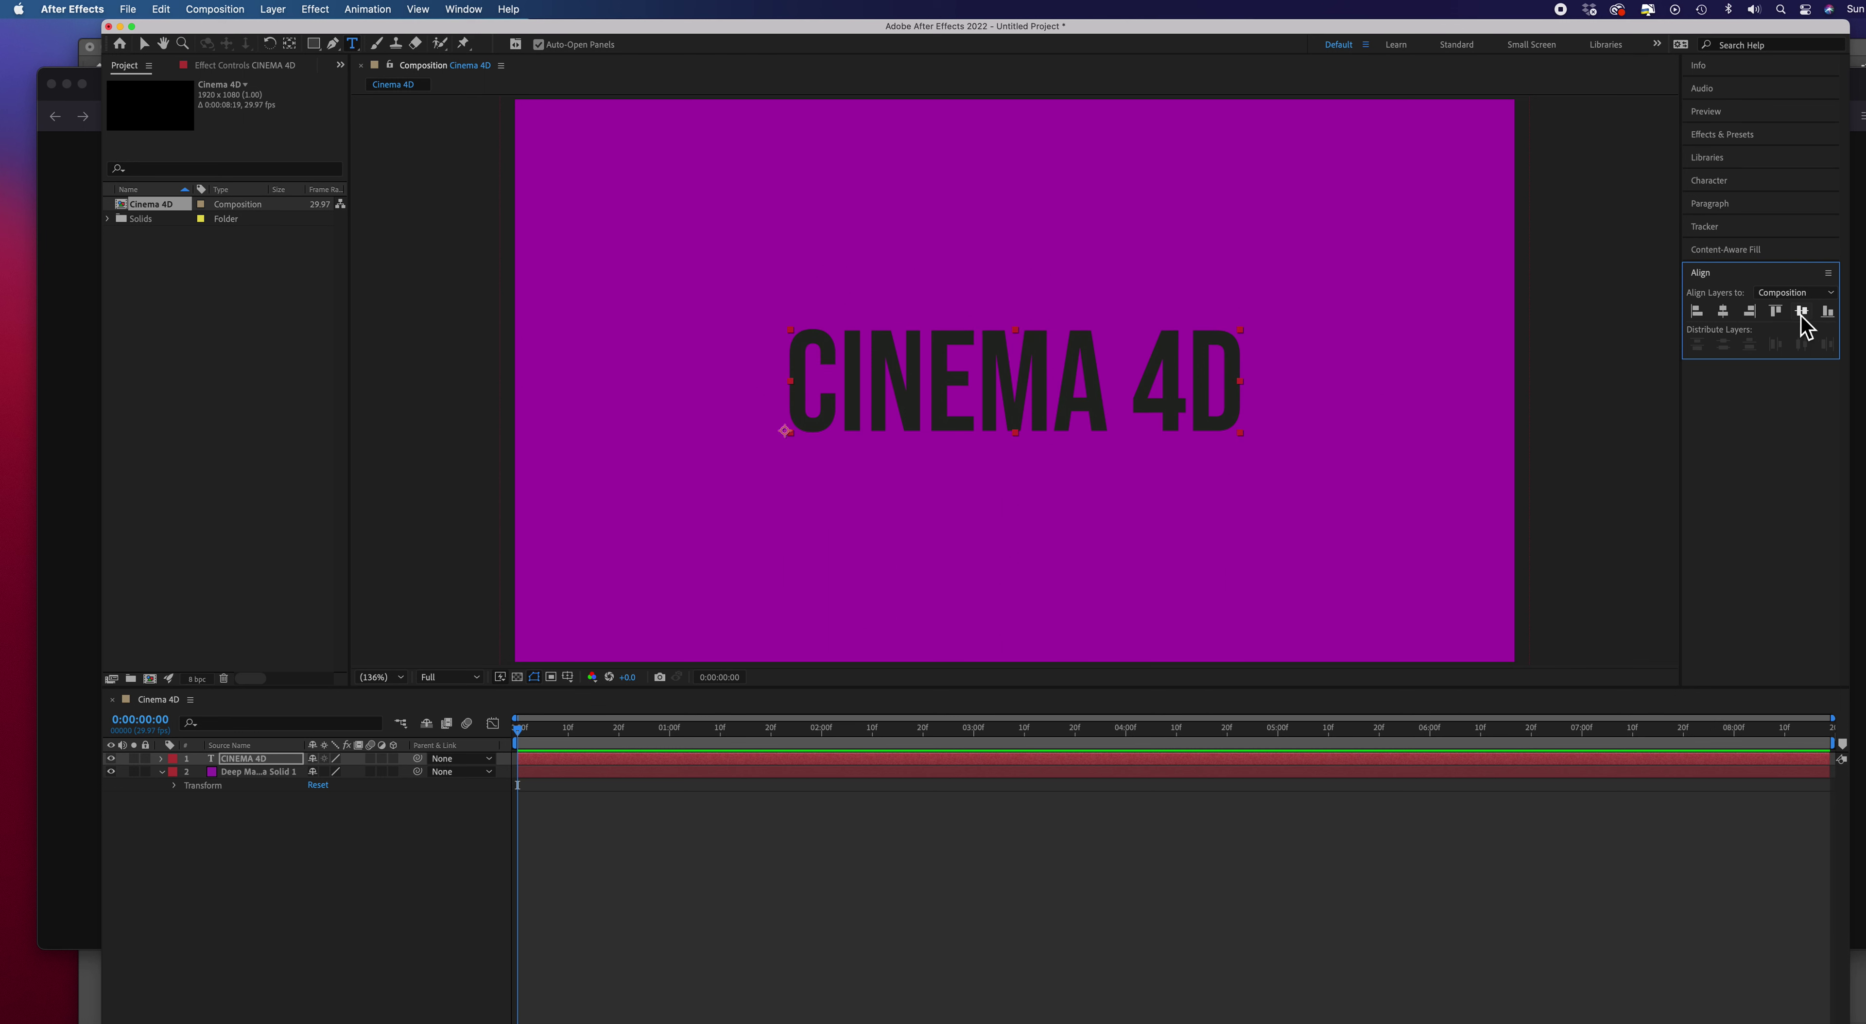
Scrub the Character panel font size upward to enlarge the 'CINEMA 4D' title
left_click(1741, 183)
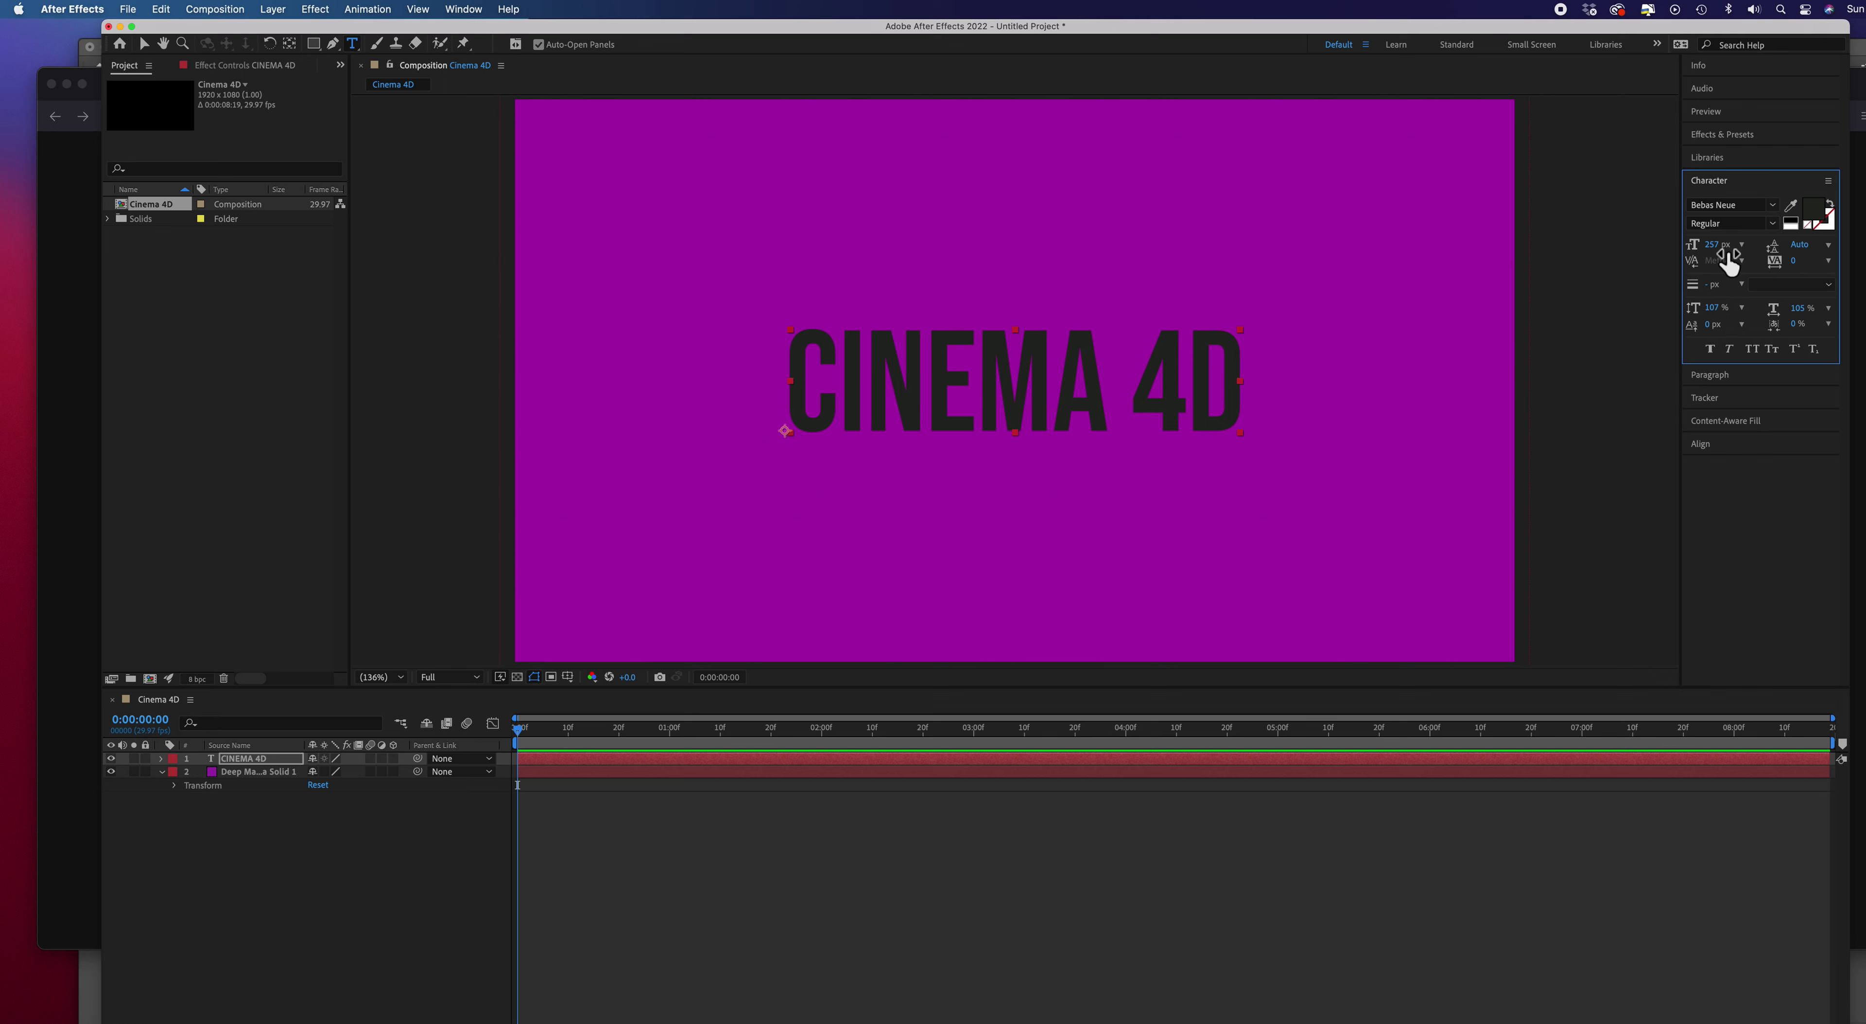
mouse_move(1717, 253)
left_mouse_down()
mouse_move(1749, 258)
mouse_move(1717, 255)
left_mouse_up()
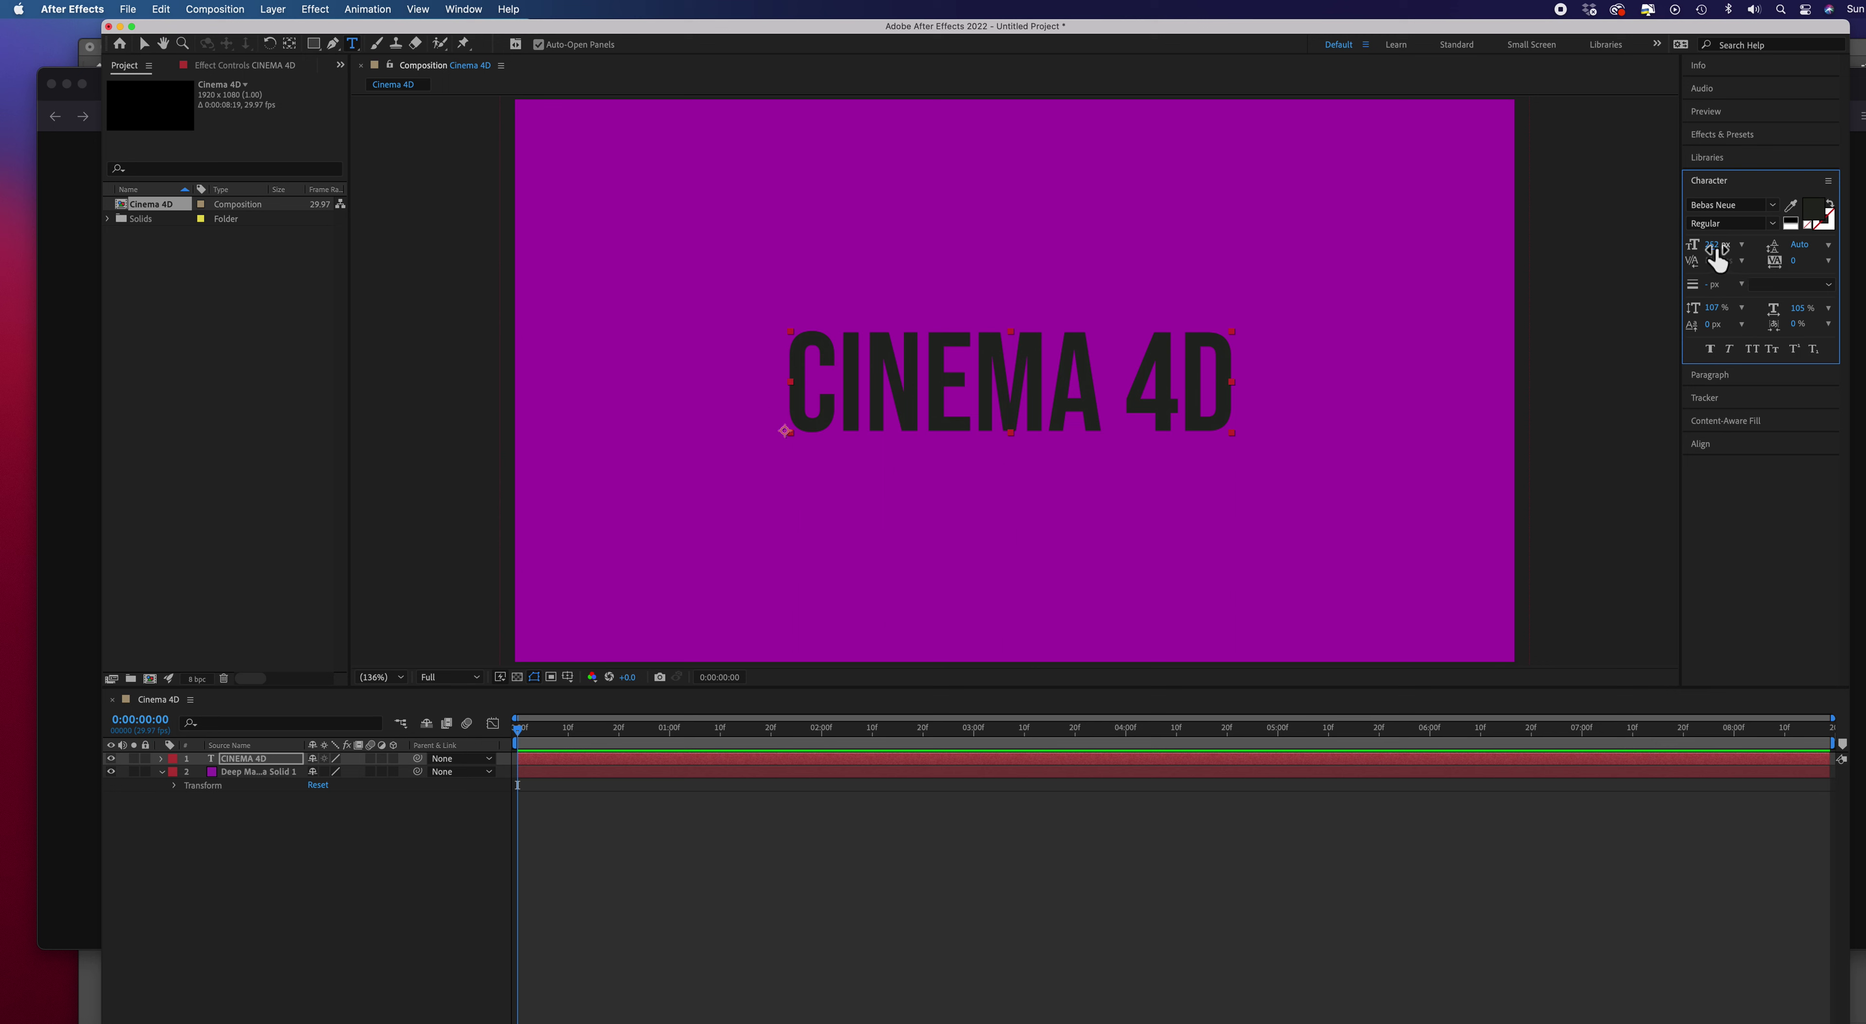
left_click_drag(1712, 250, 1760, 259)
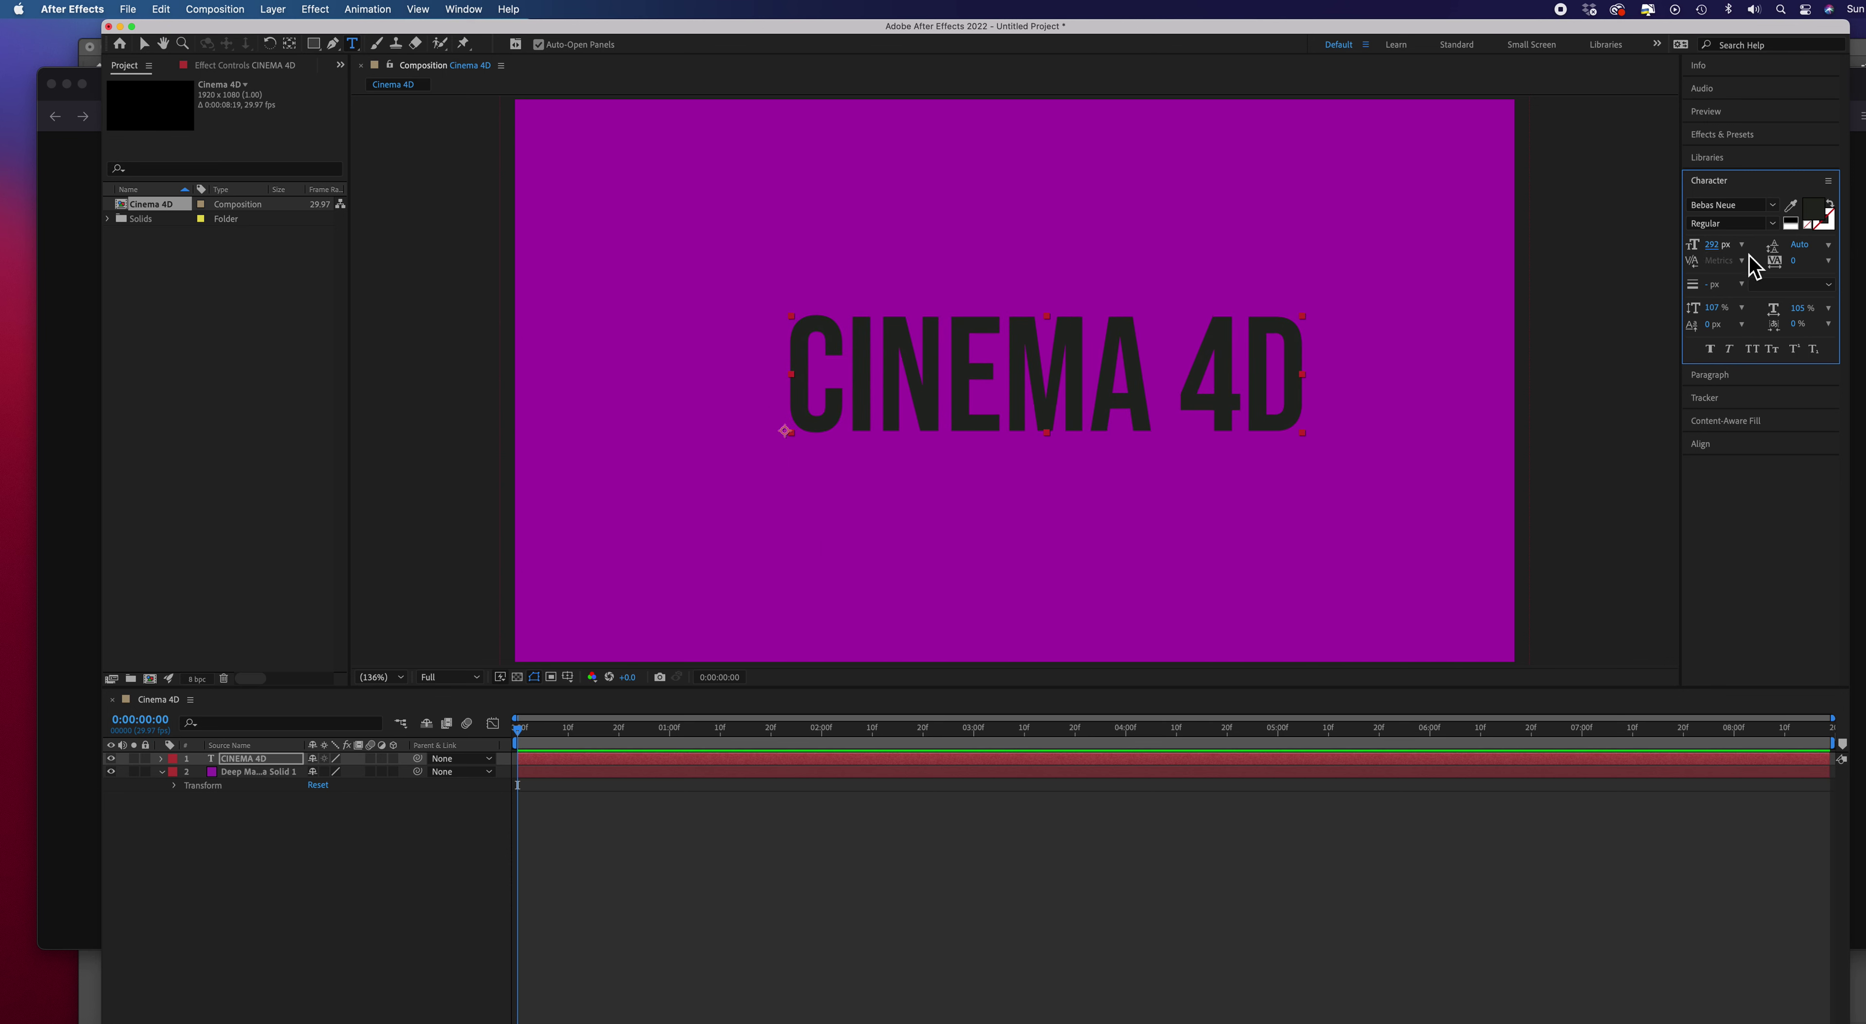
left_click(1742, 446)
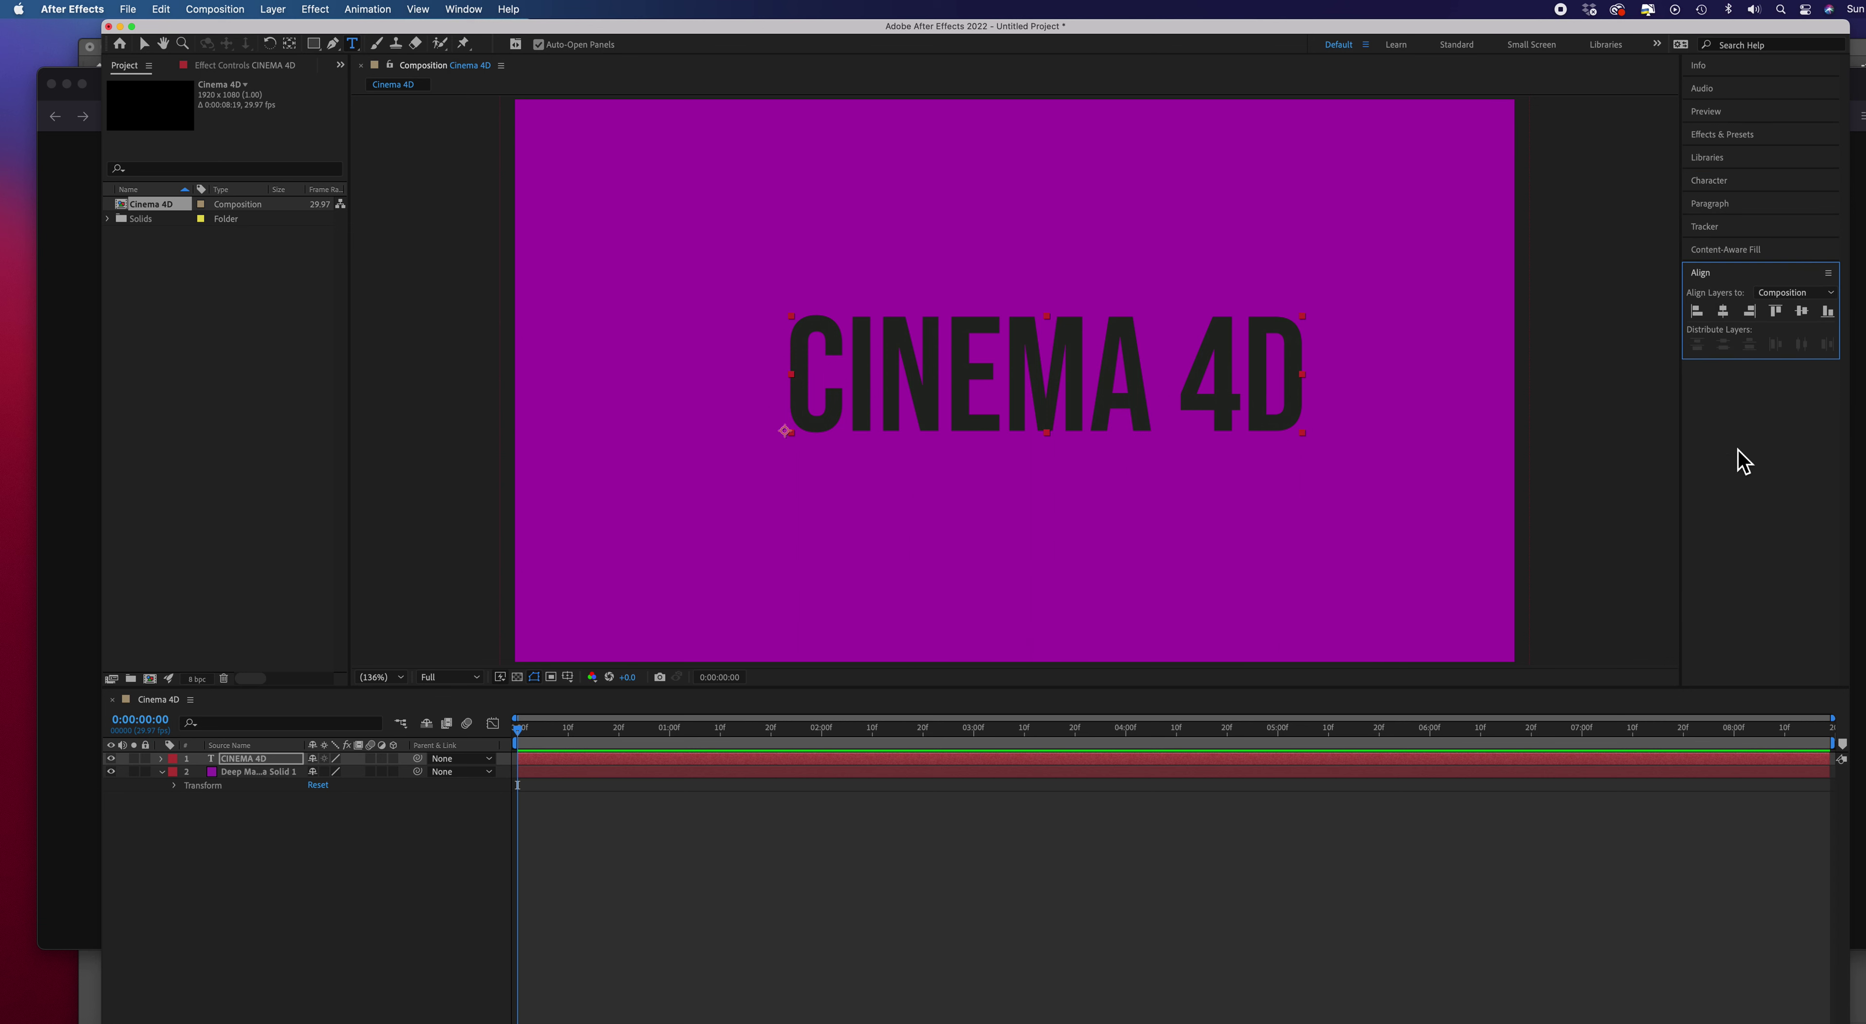
Centre the CINEMA 4D text horizontally and vertically in the composition
left_click(1727, 316)
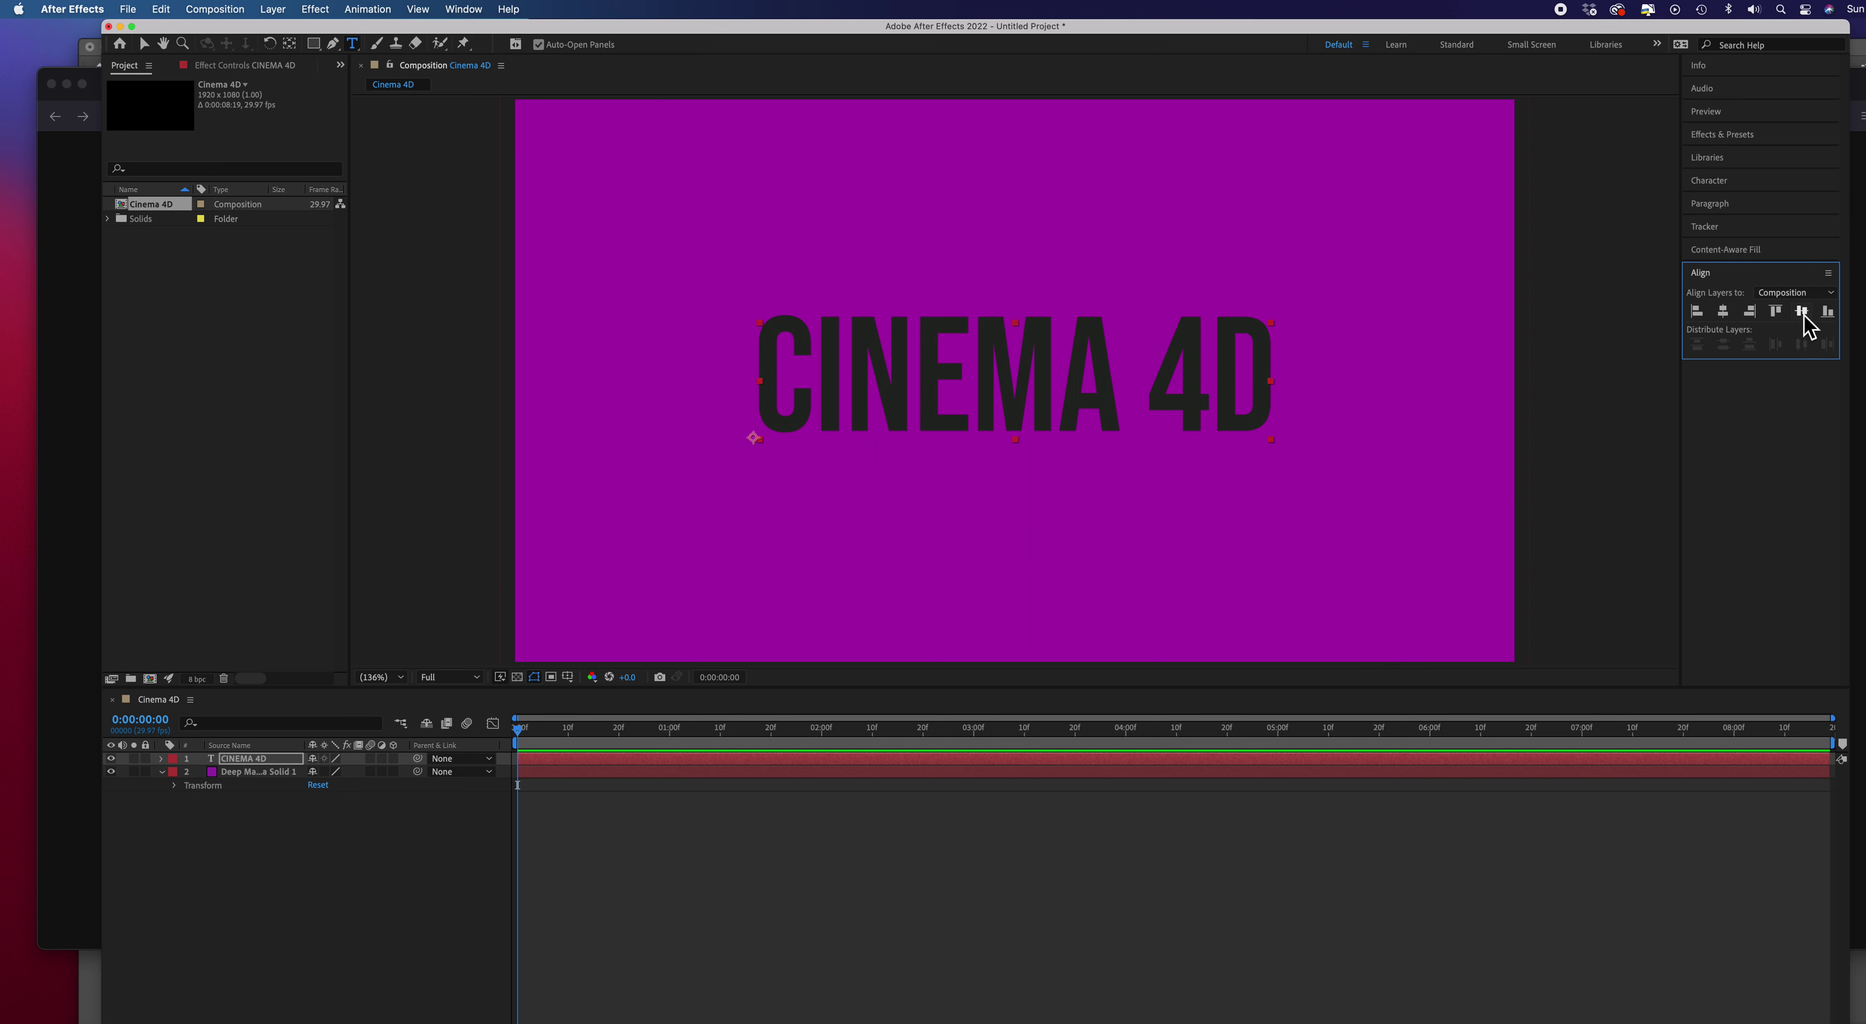
left_click(1803, 315)
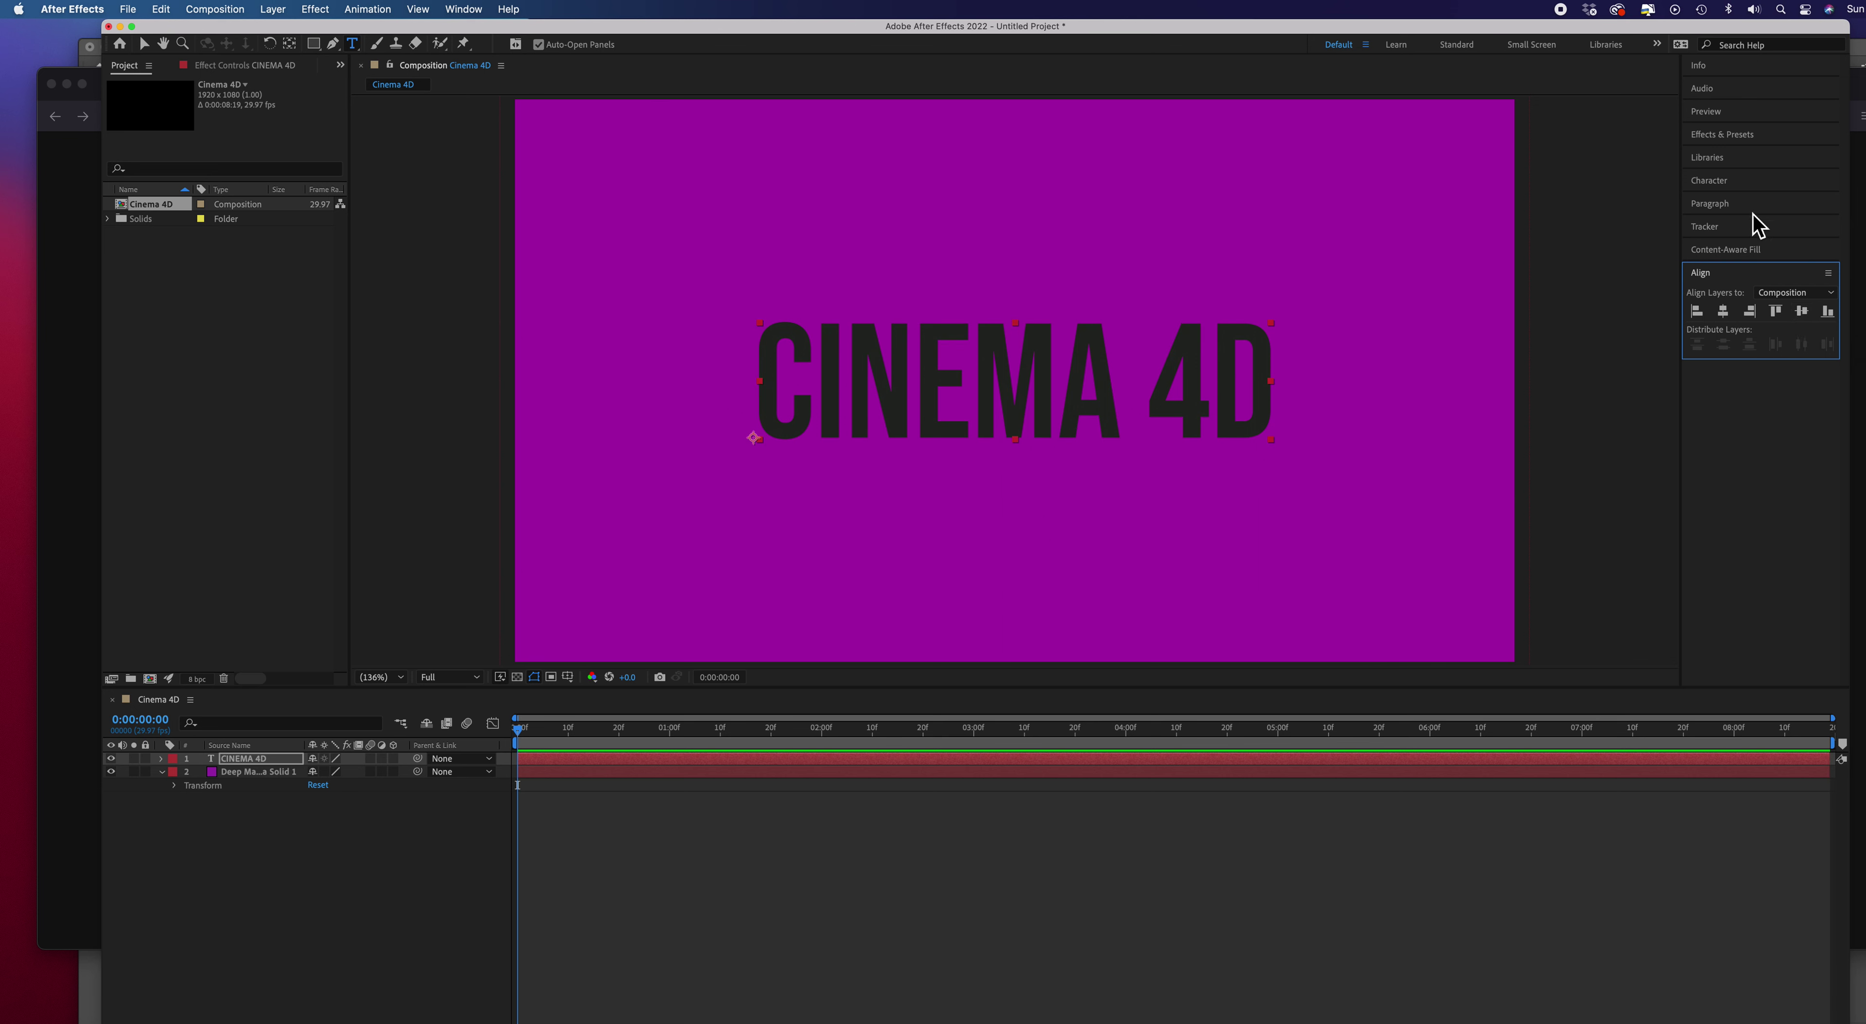
left_click(1753, 181)
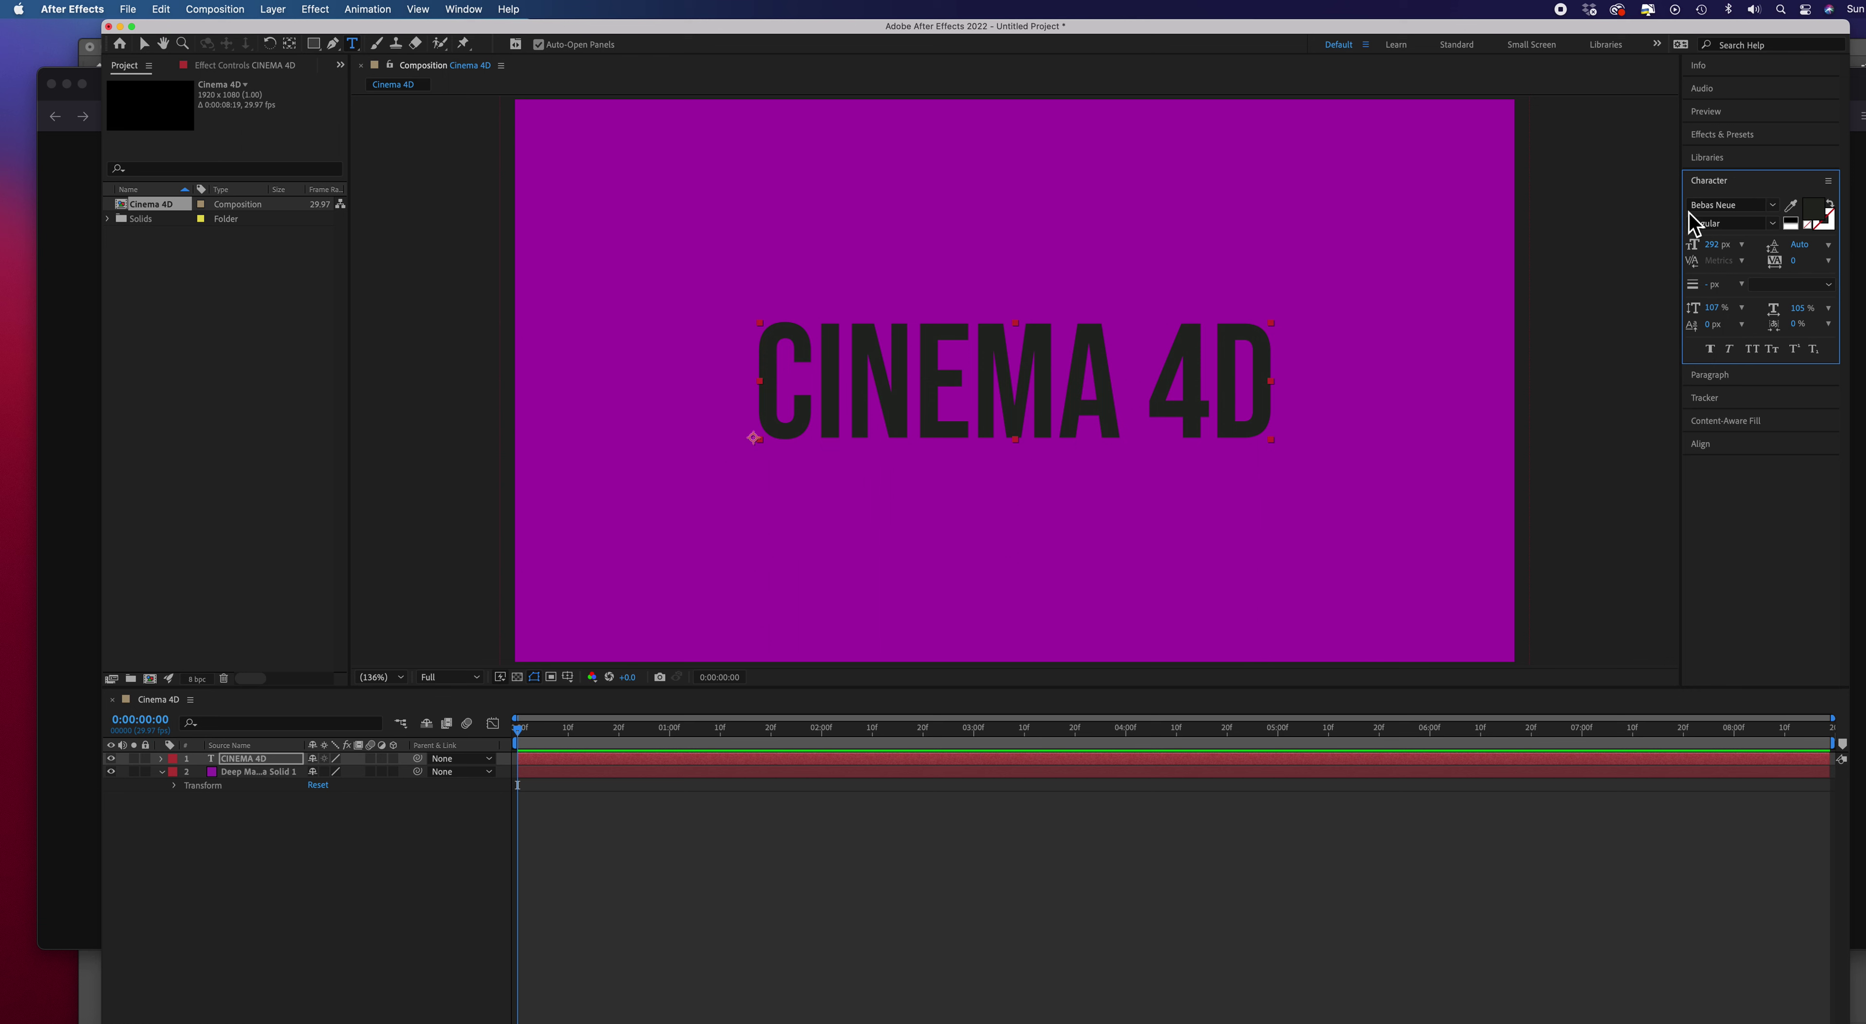
Try Bodoni 72 Book on the title, then switch the font back to Bebas Neue
left_click(1774, 206)
left_click(1698, 298)
left_click(1773, 206)
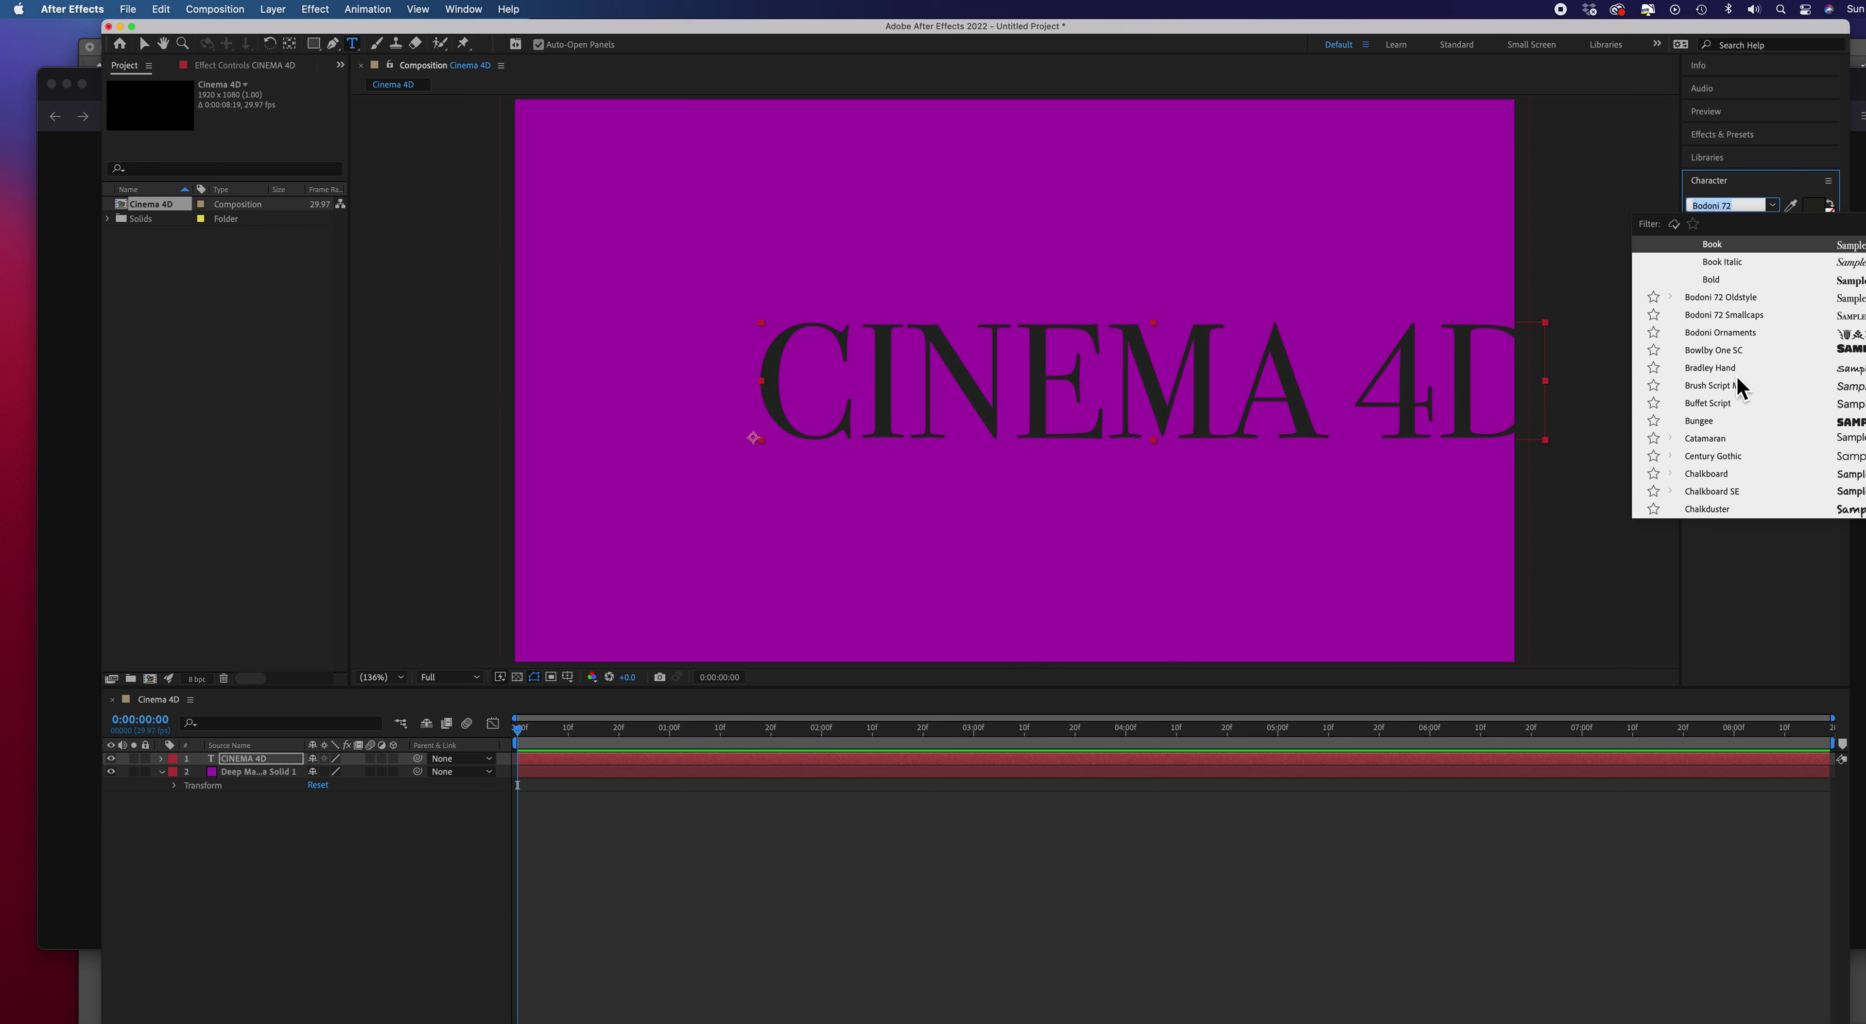
scroll(1737, 375, "up", 15)
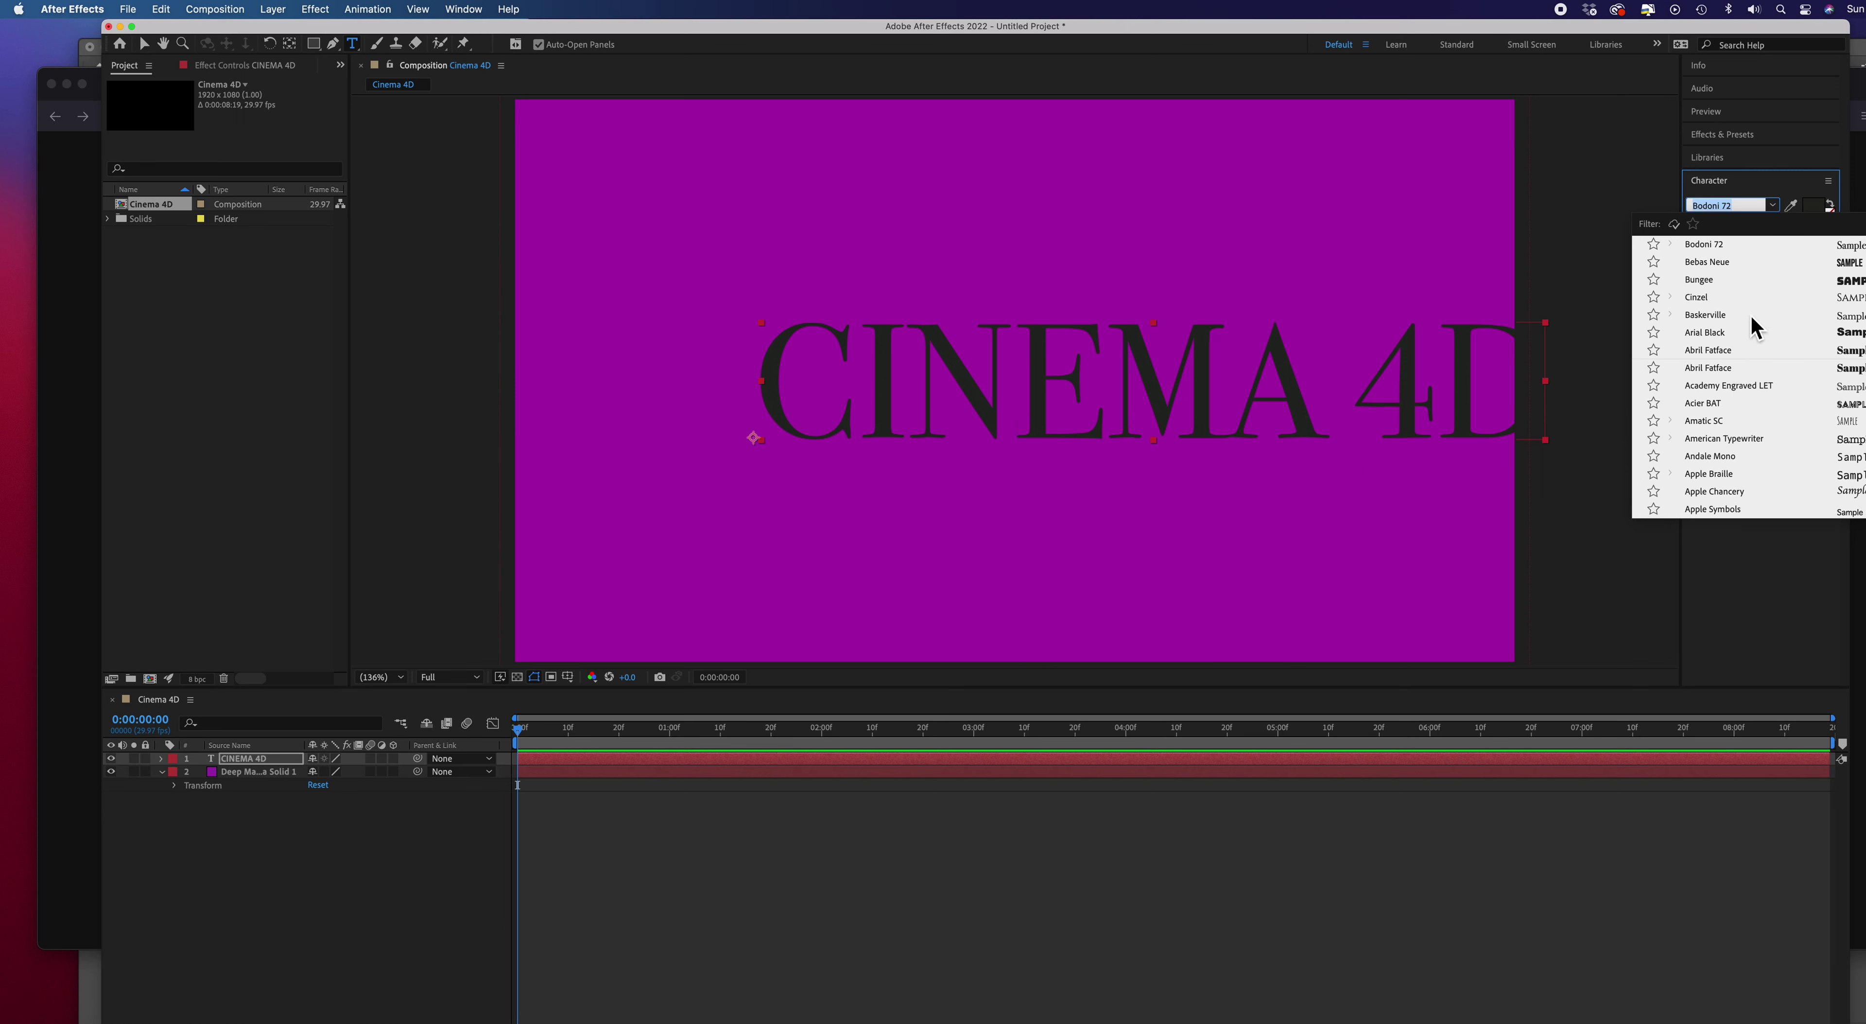
left_click(1709, 265)
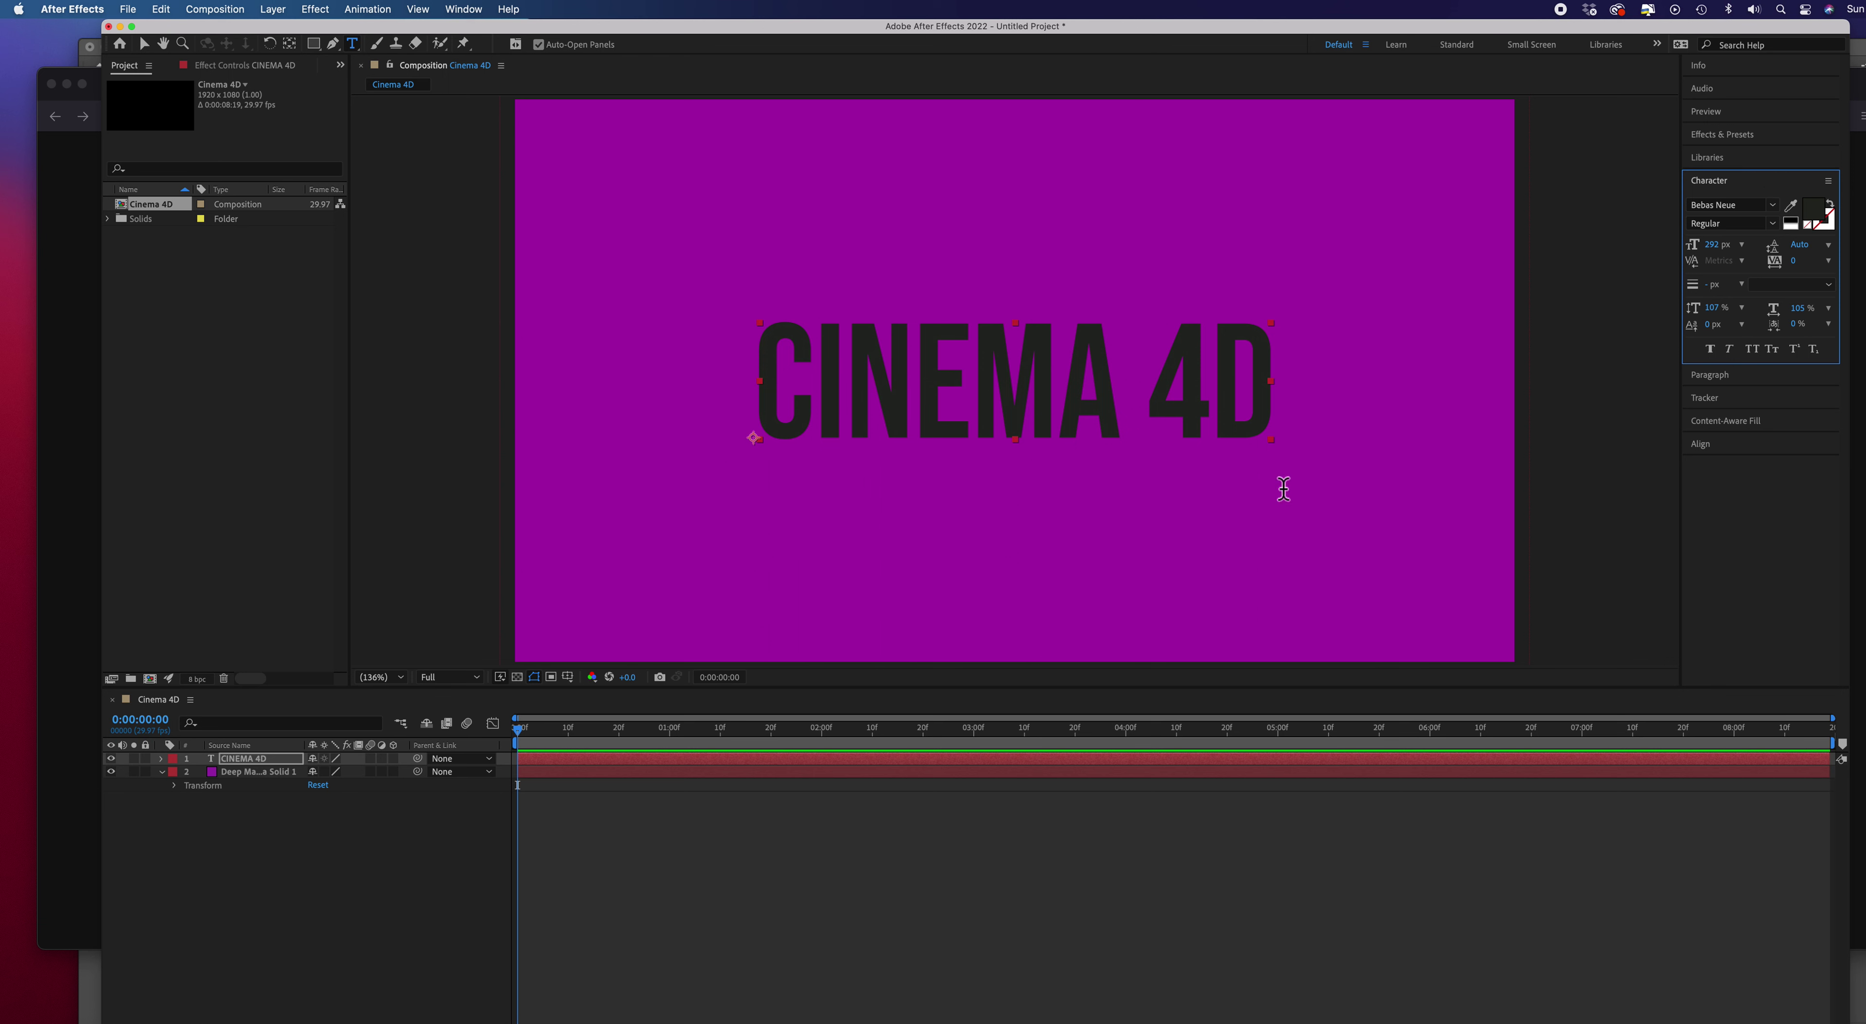
left_click(290, 771)
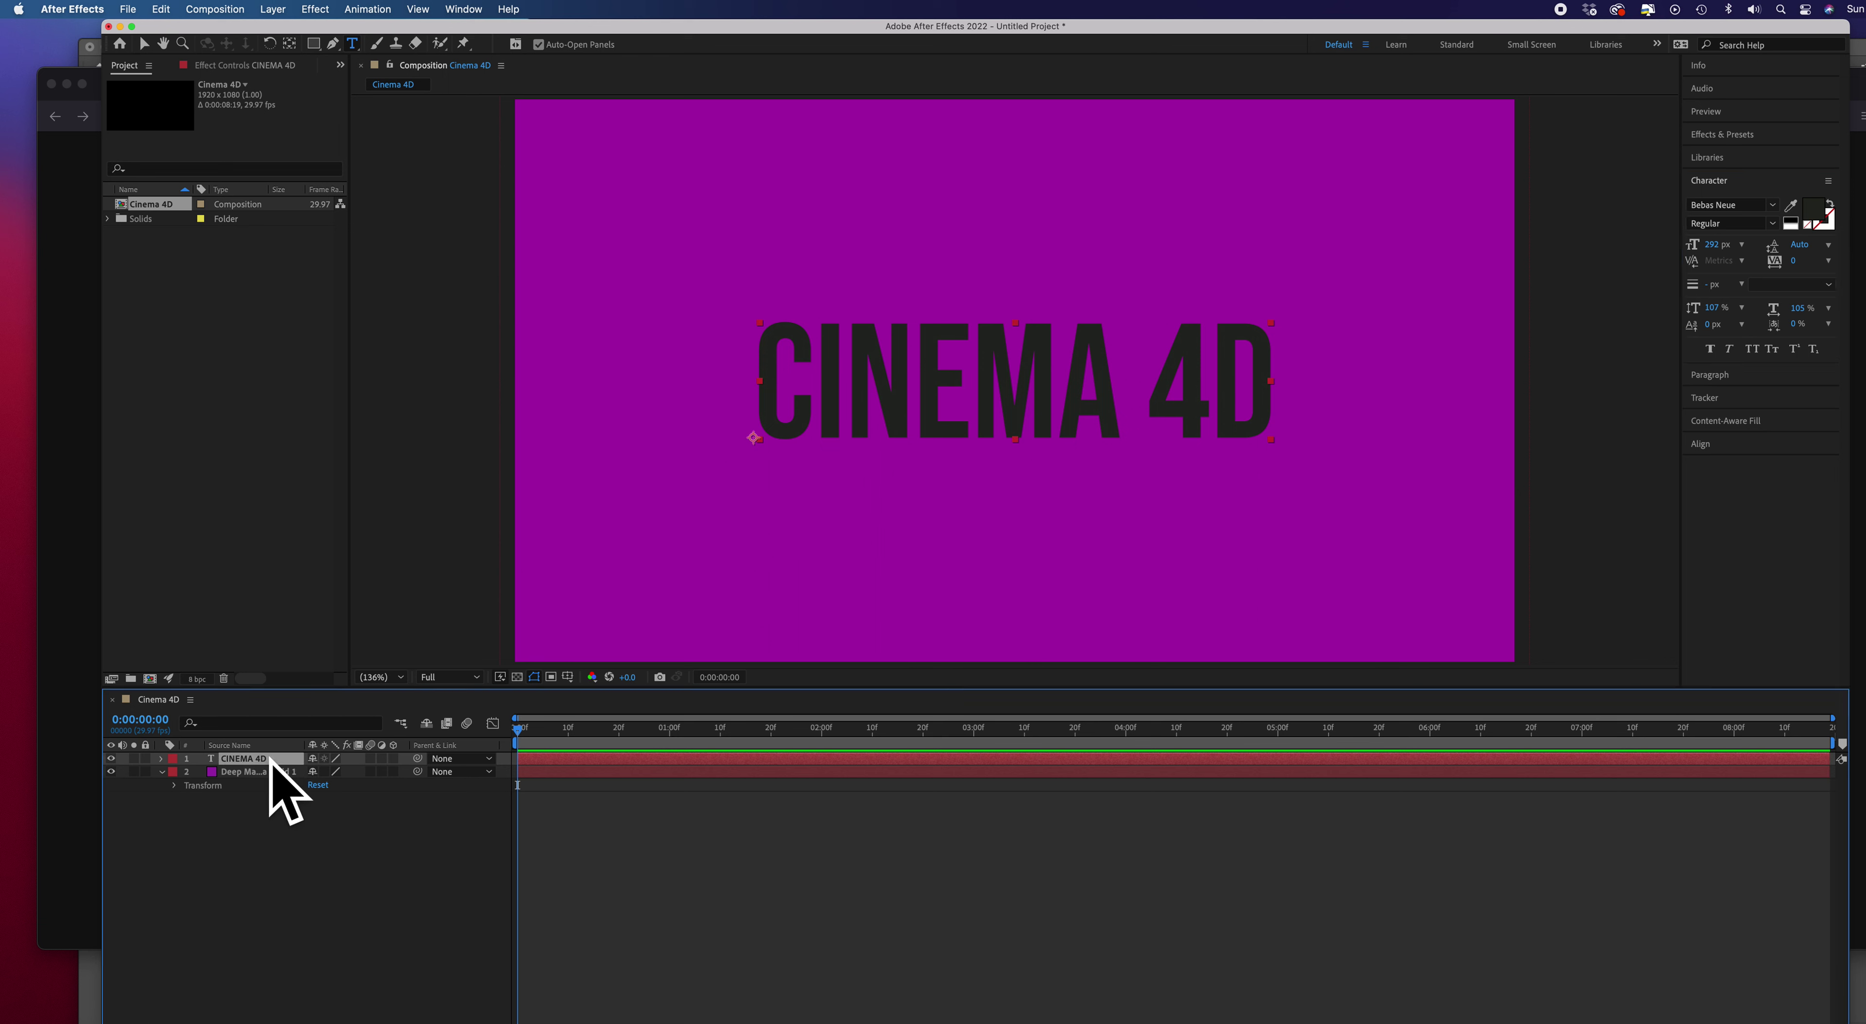
Select the CINEMA 4D text layer and convert it to a 3D layer
left_click(238, 773)
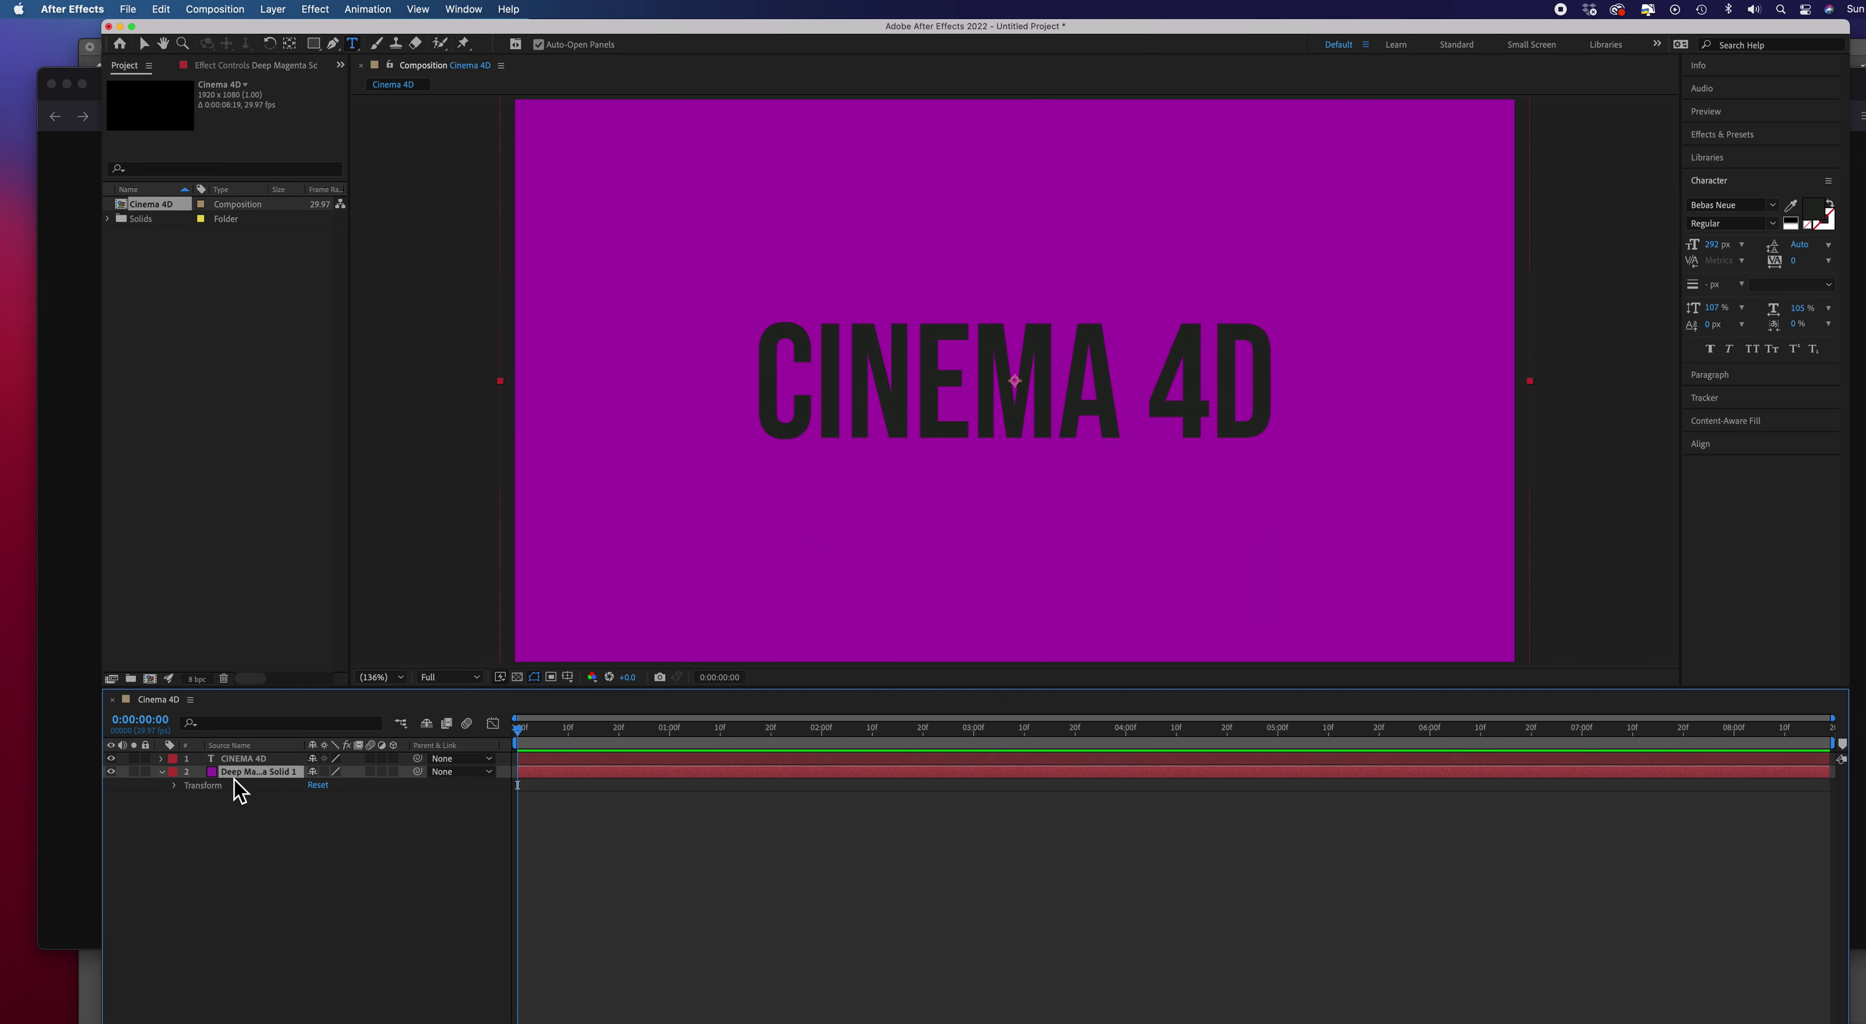
left_click(282, 761)
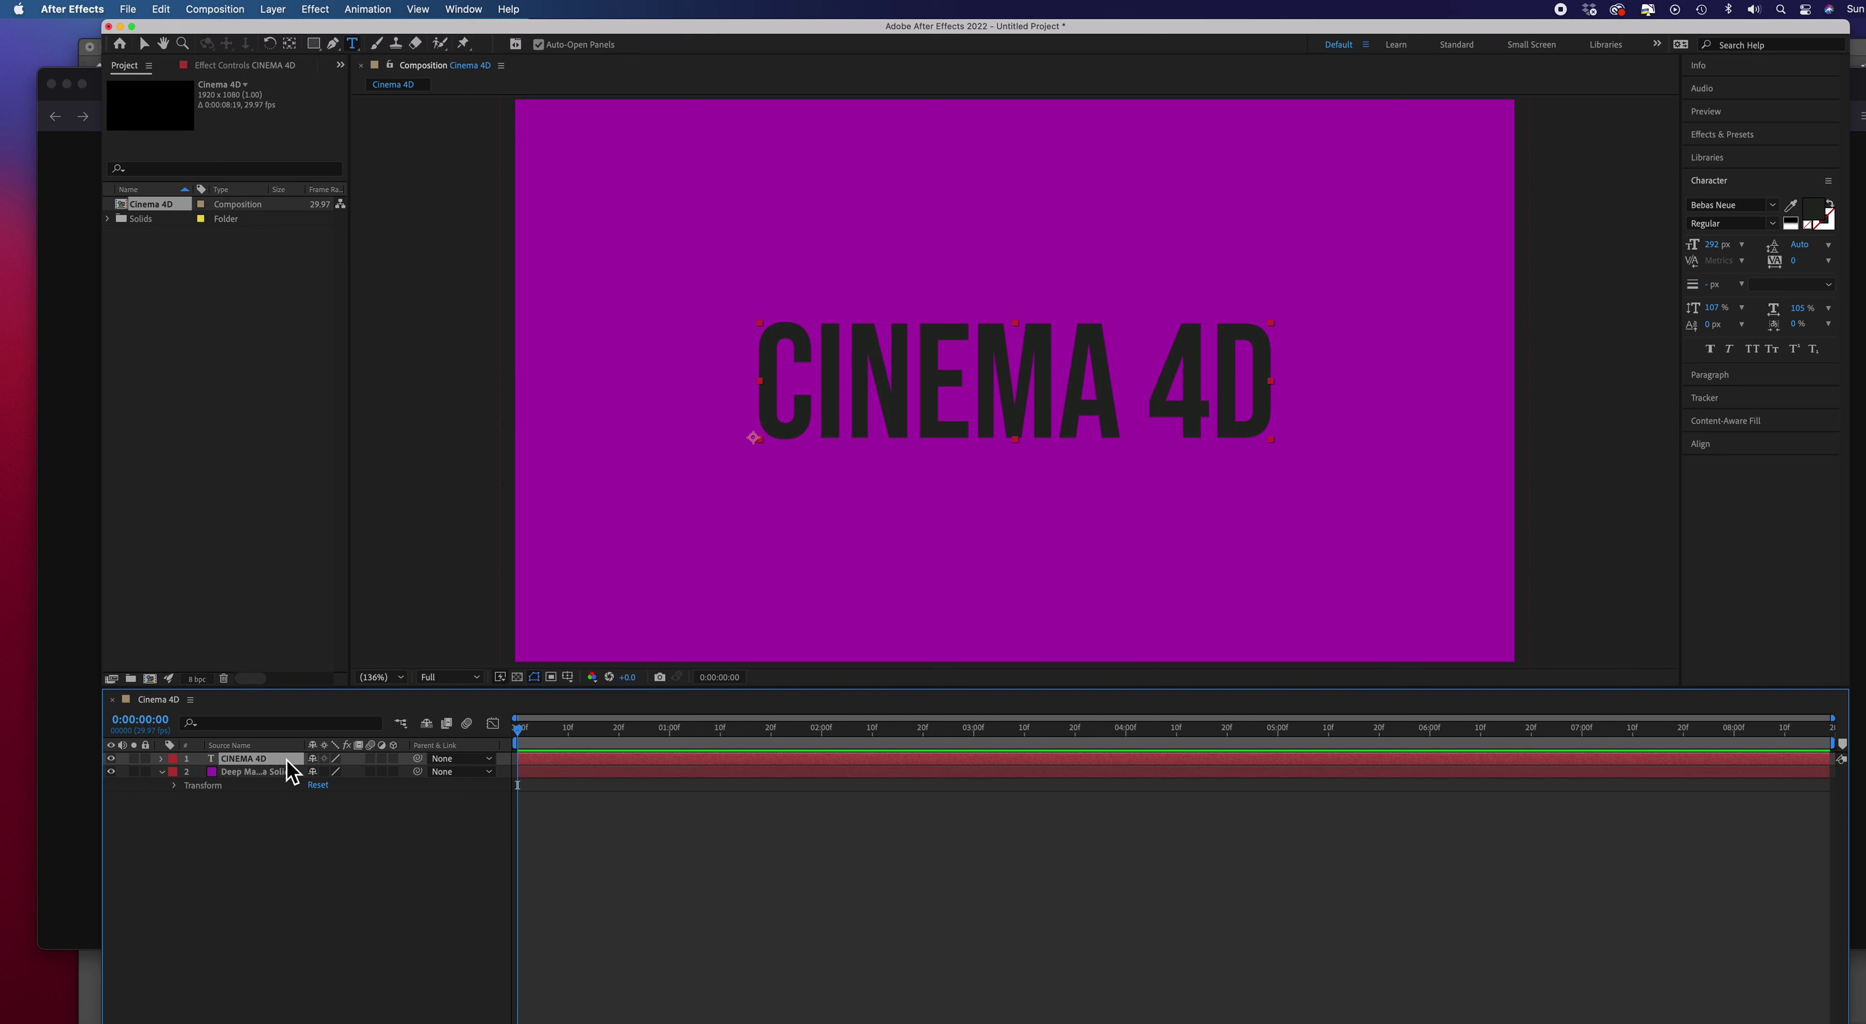
right_click(285, 759)
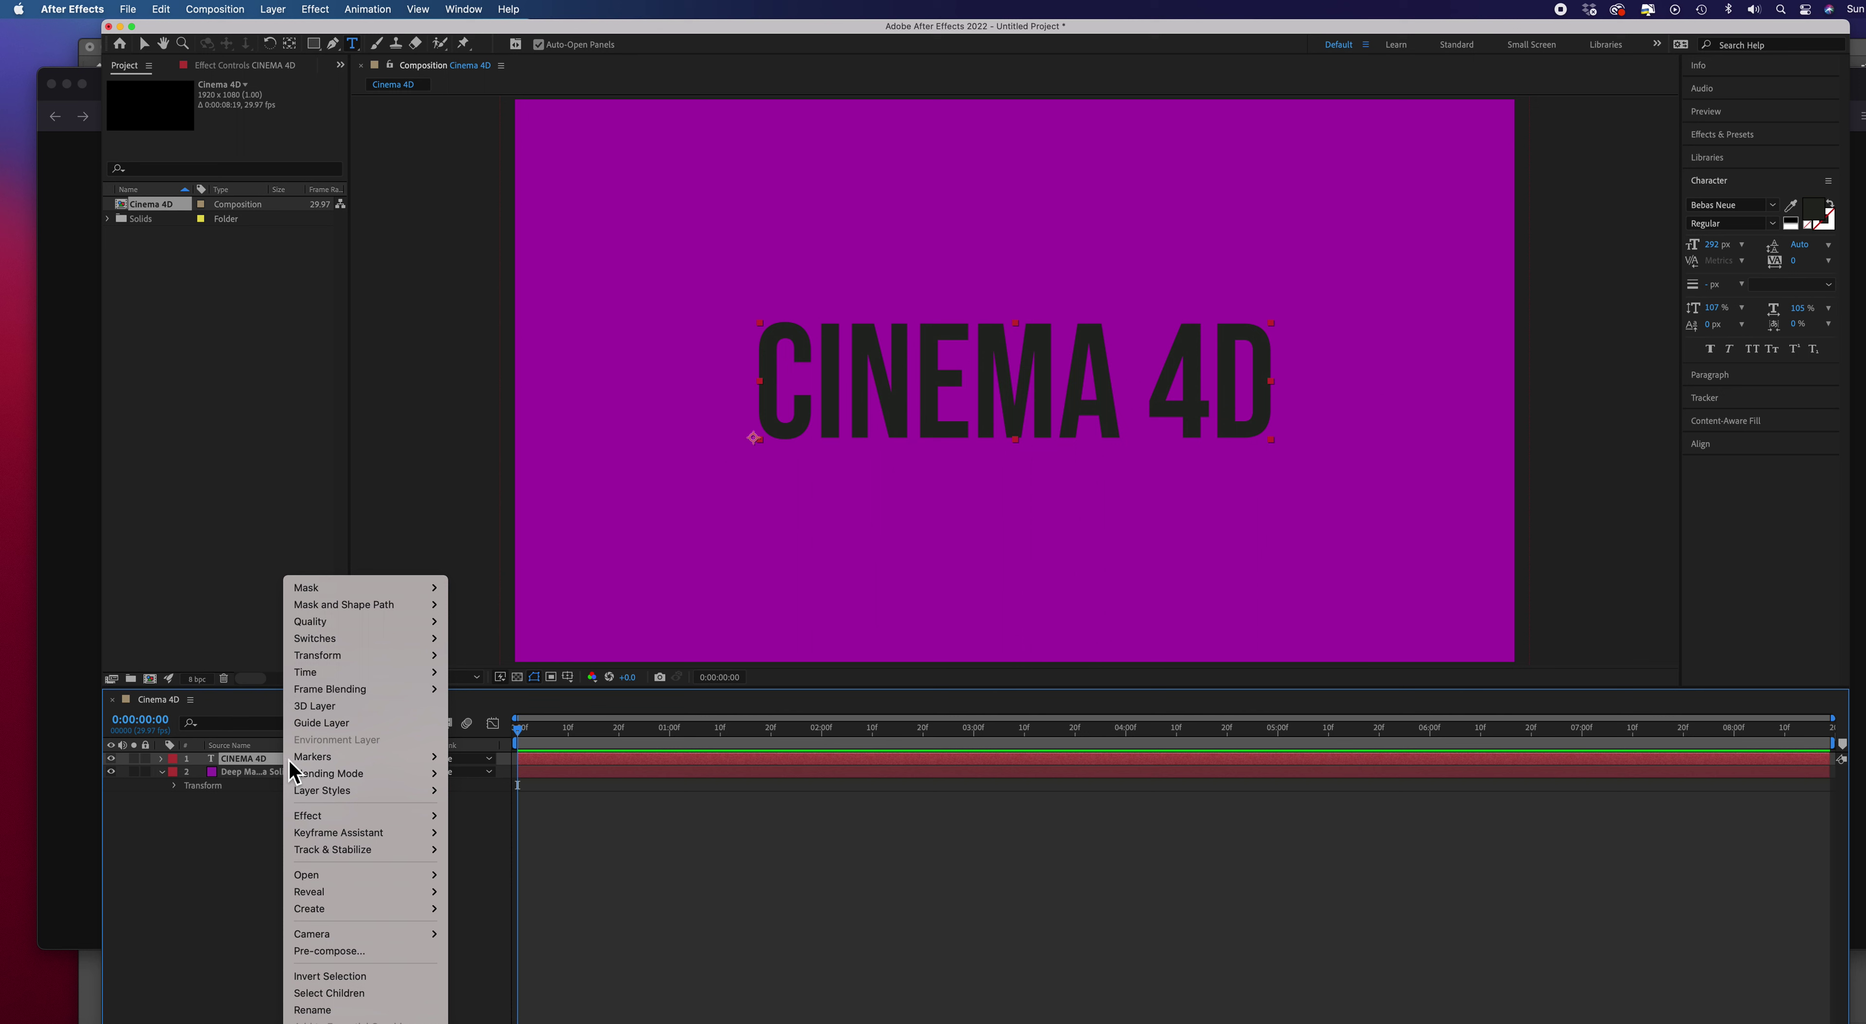
left_click(337, 707)
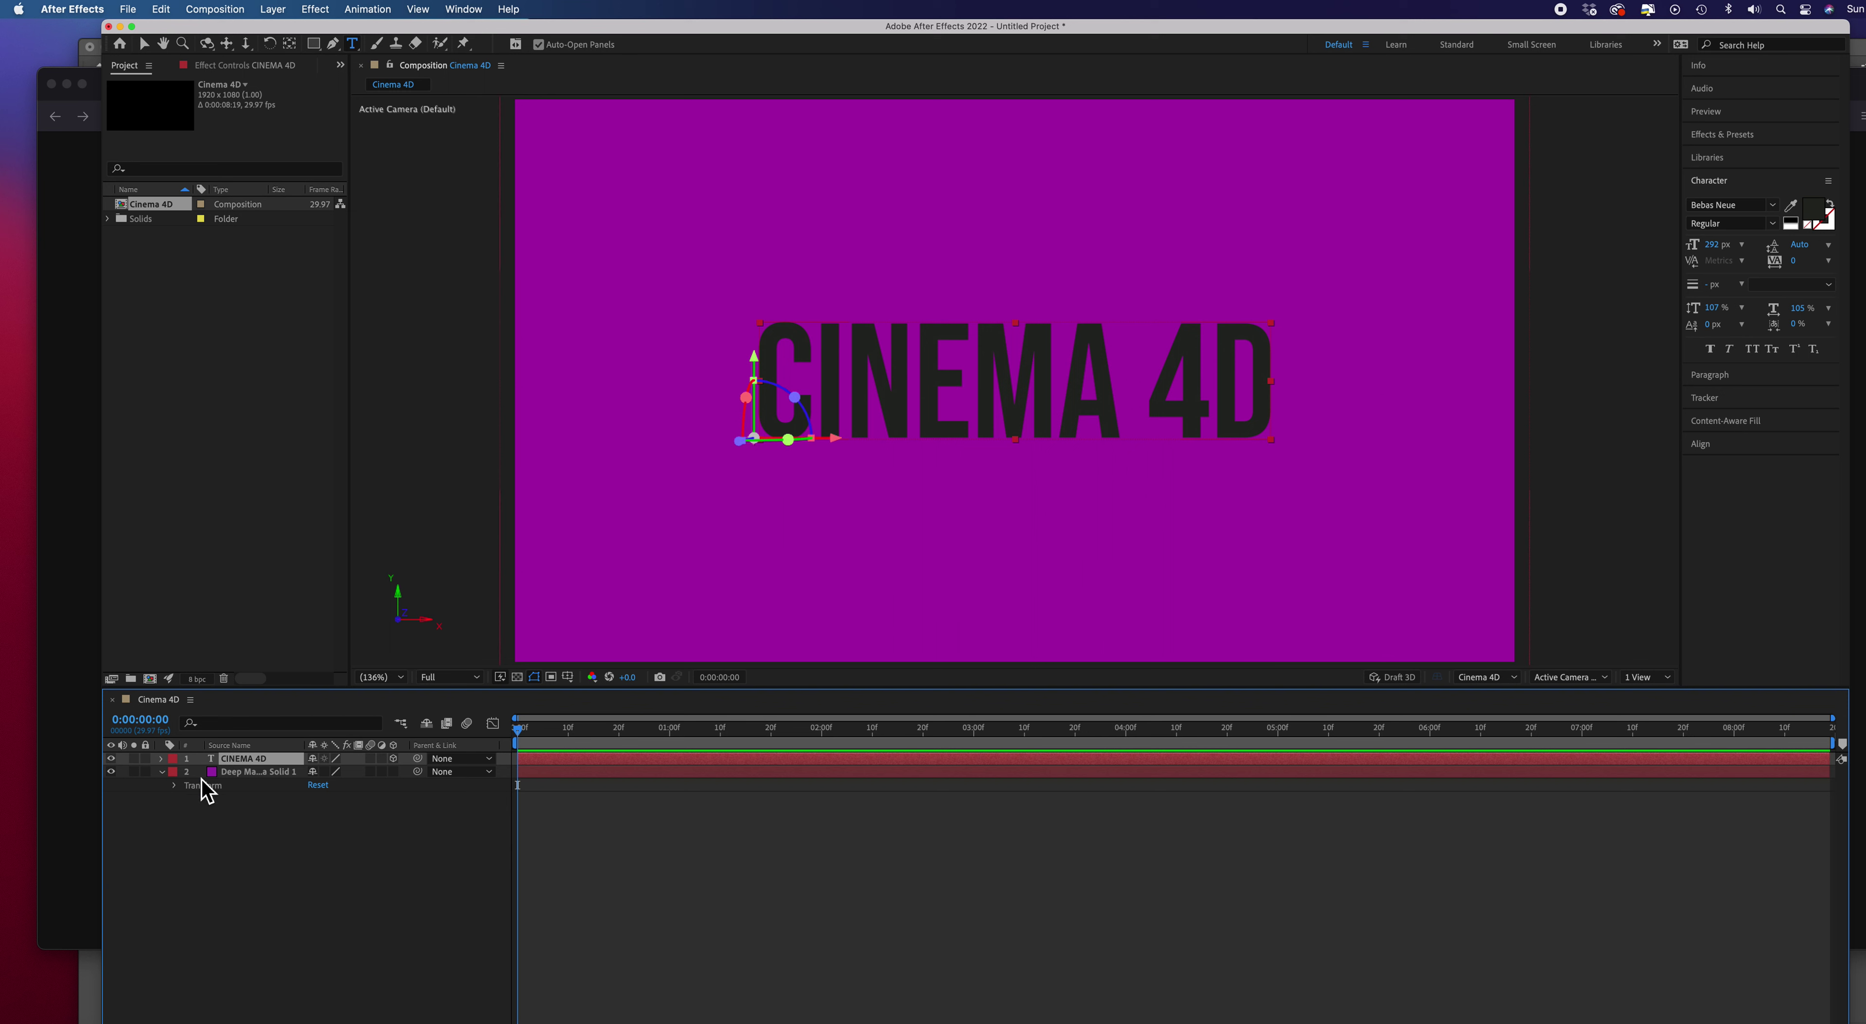
Collapse the magenta solid and expand the CINEMA 4D layer to list Text, Transform, Geometry and Material Options
left_click(164, 775)
left_click(161, 759)
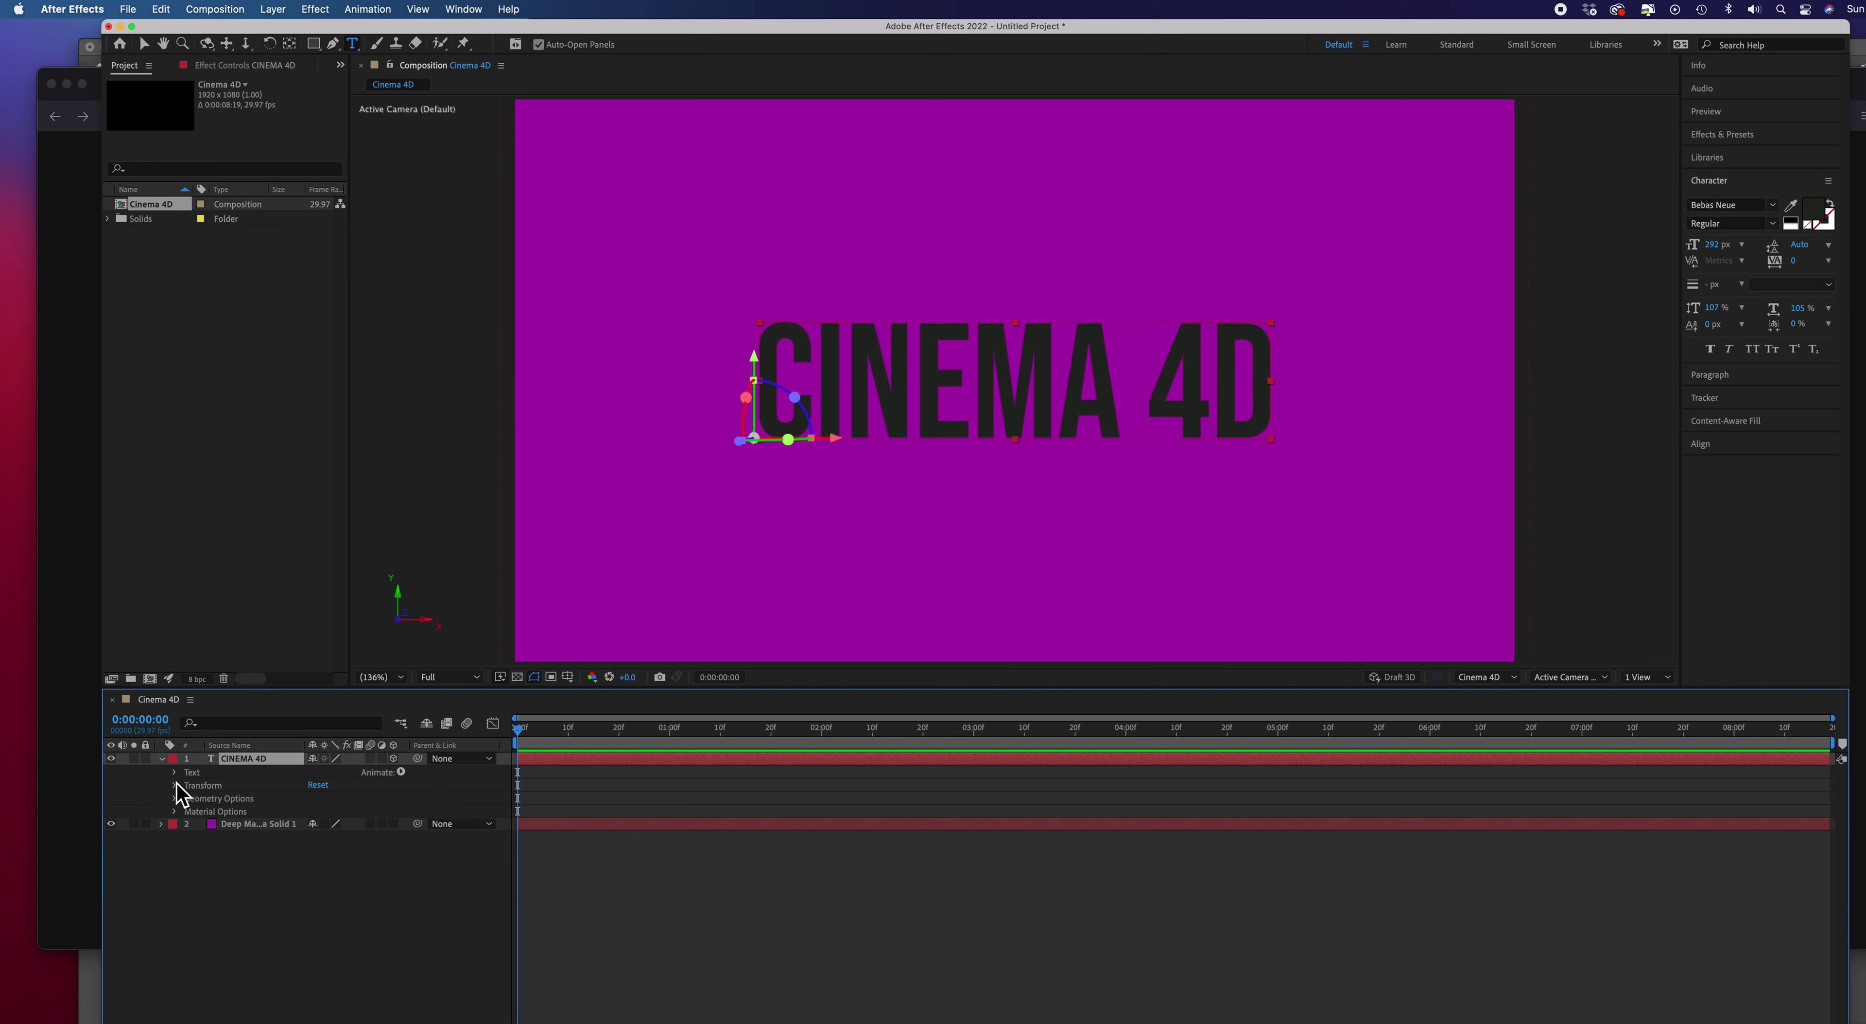
left_click(175, 773)
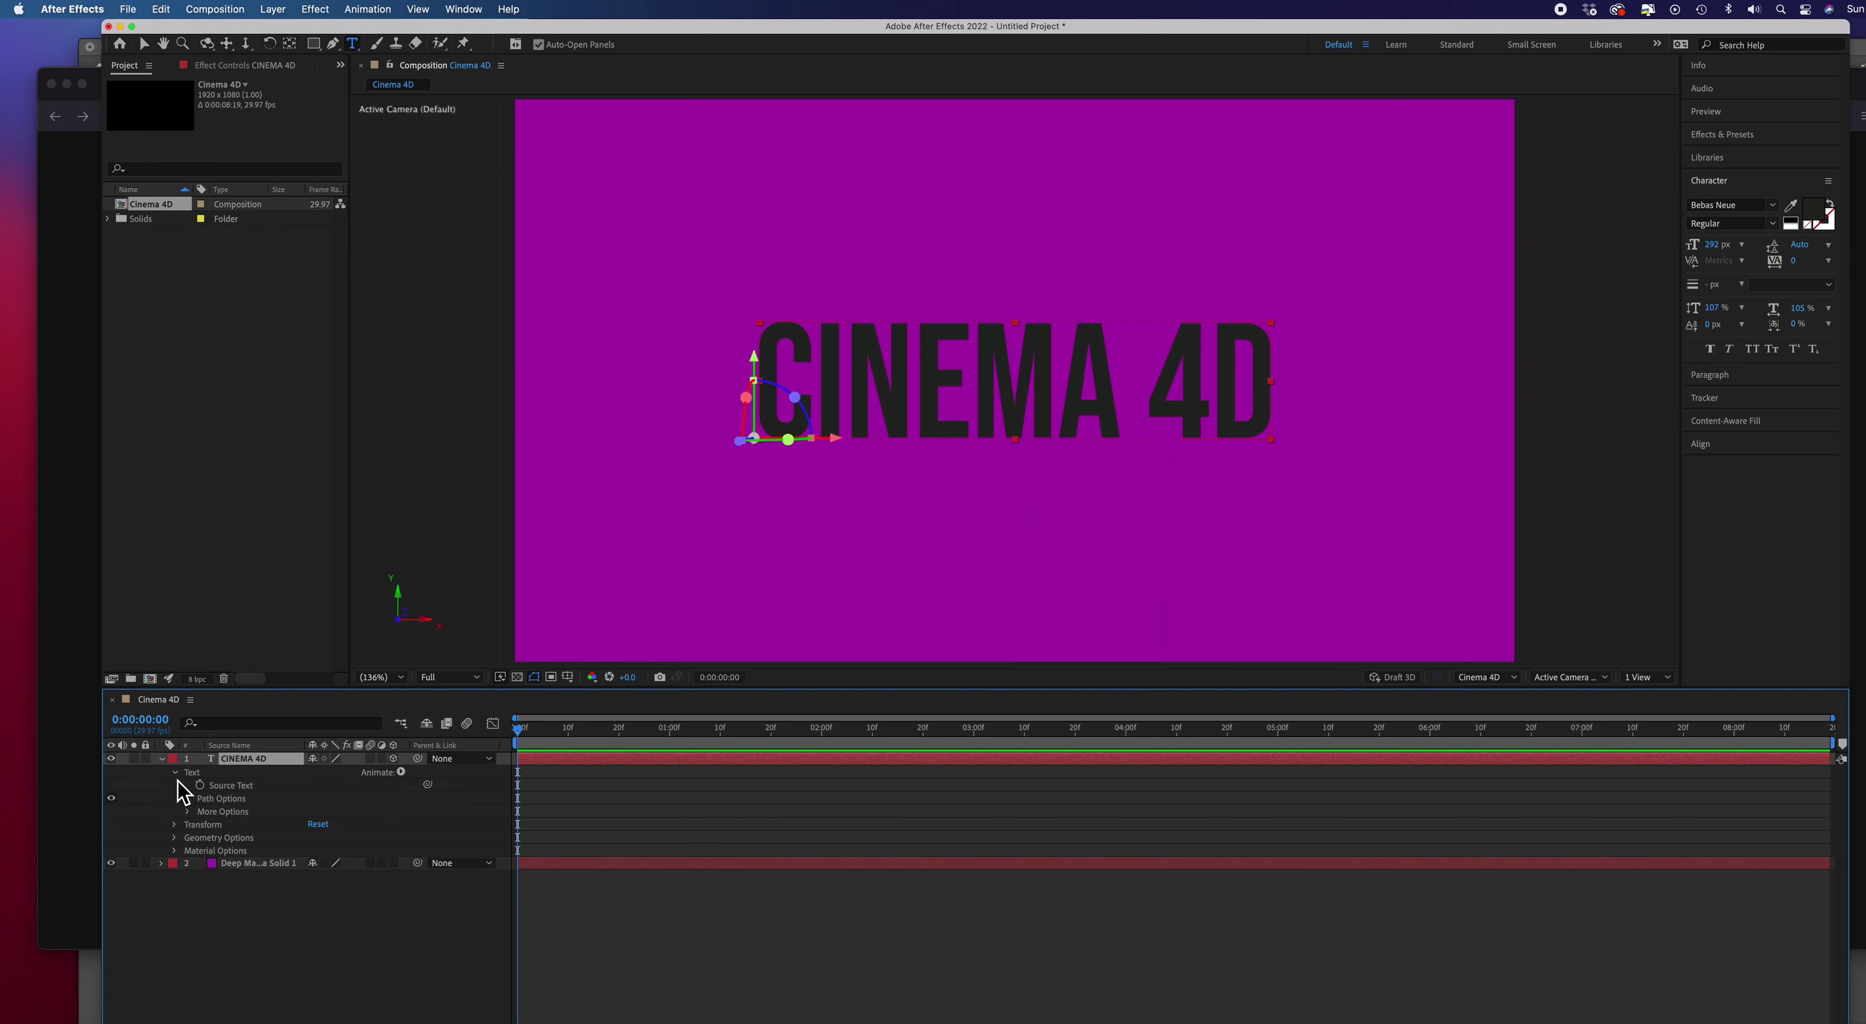
left_click(175, 773)
left_click(176, 786)
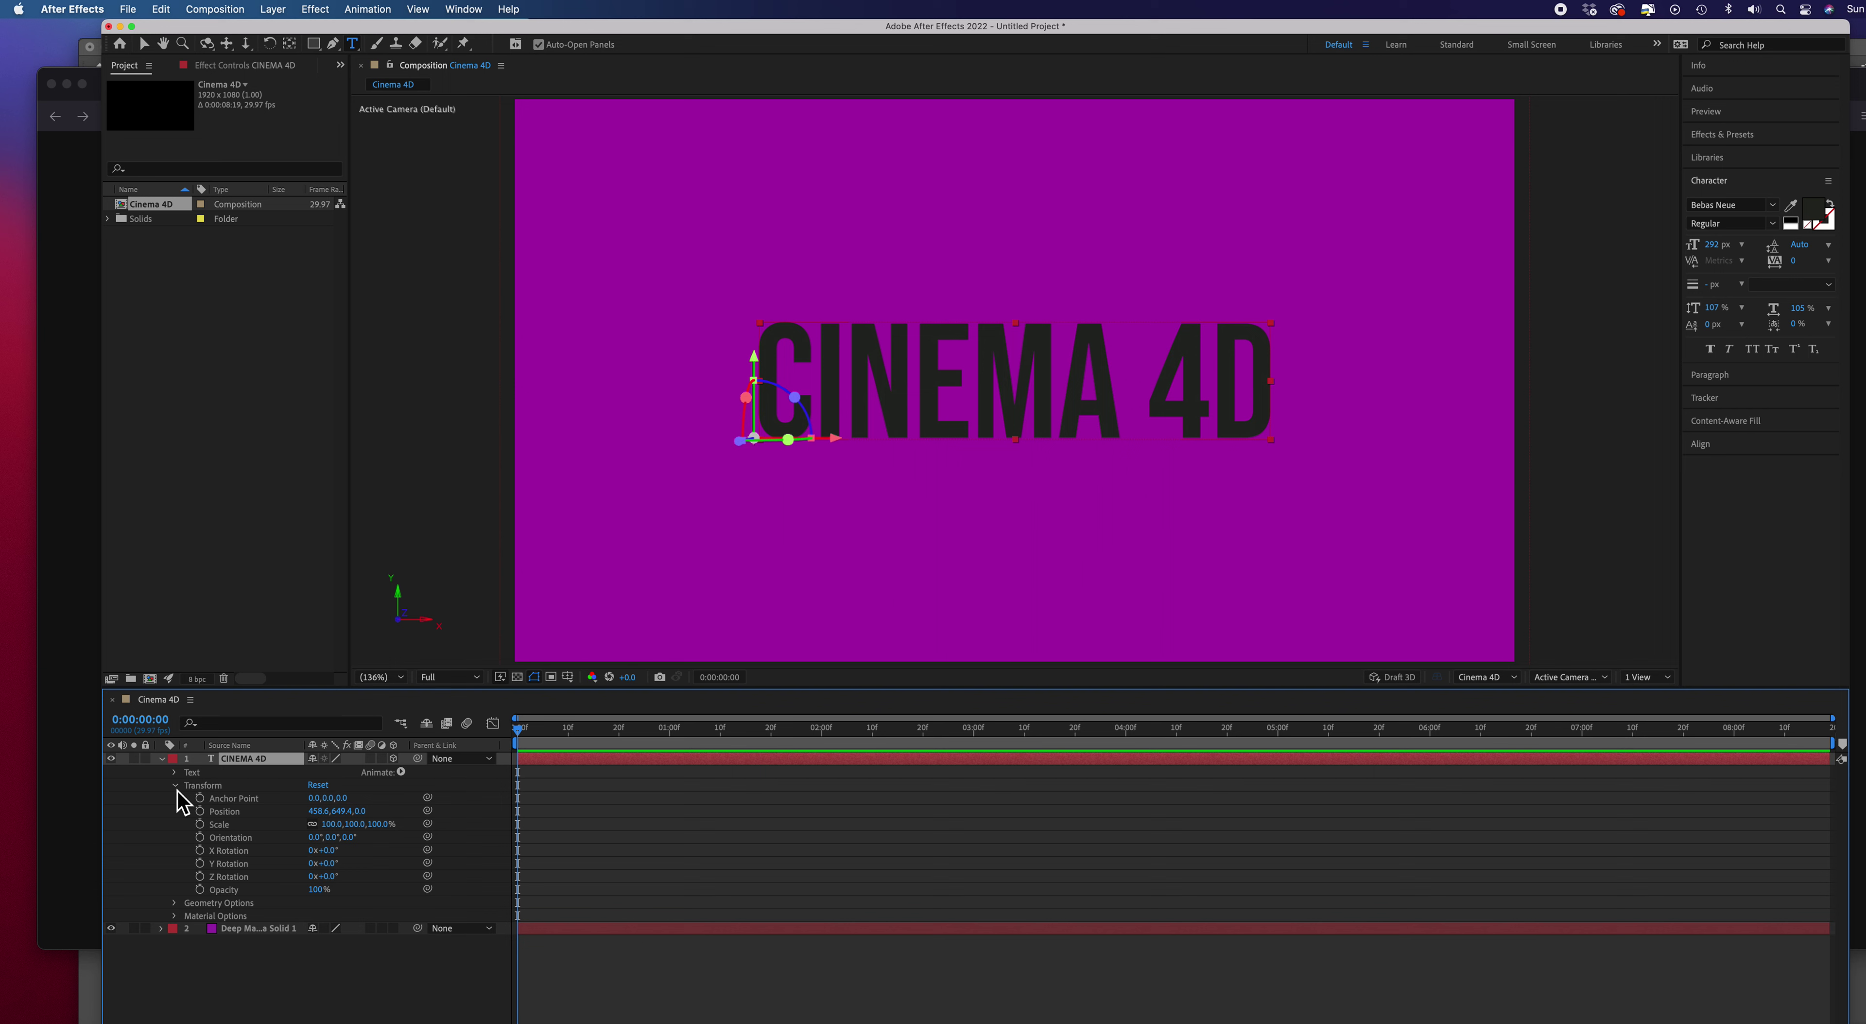
left_click(175, 788)
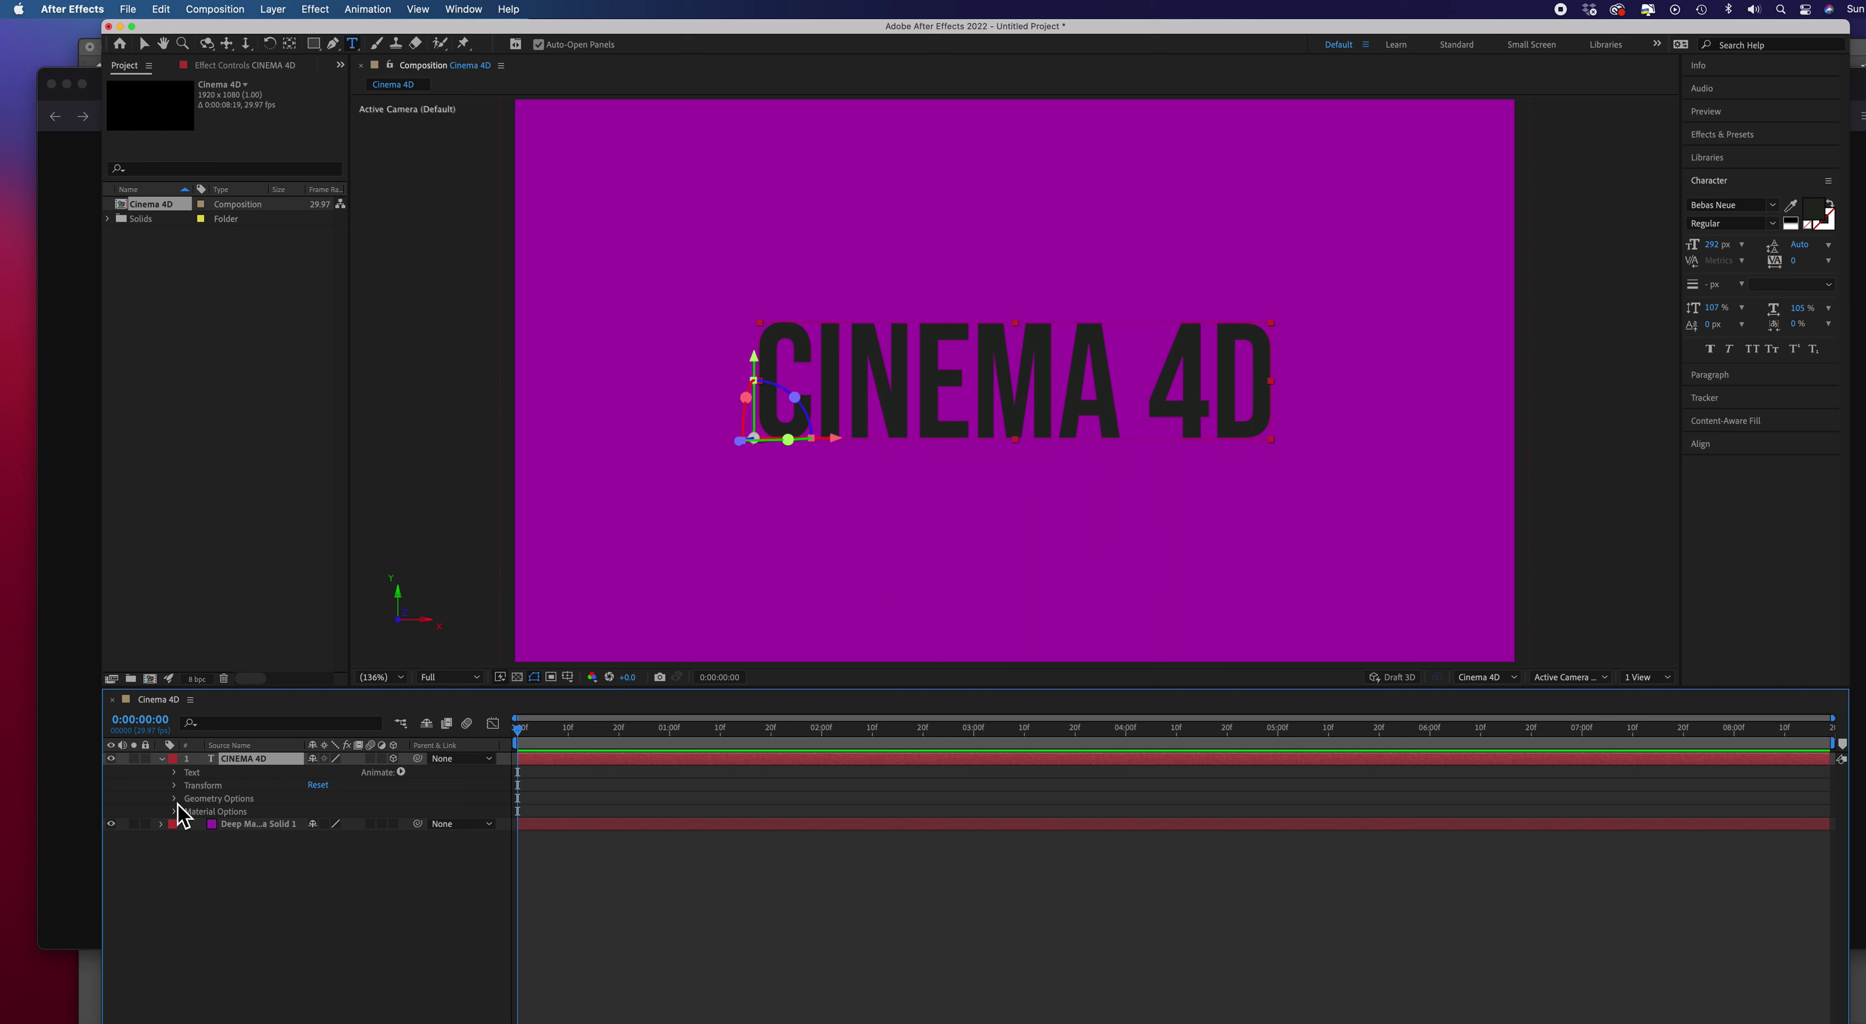
Set the CINEMA 4D text's Extrusion Depth to 125, then collapse its properties
left_click(176, 799)
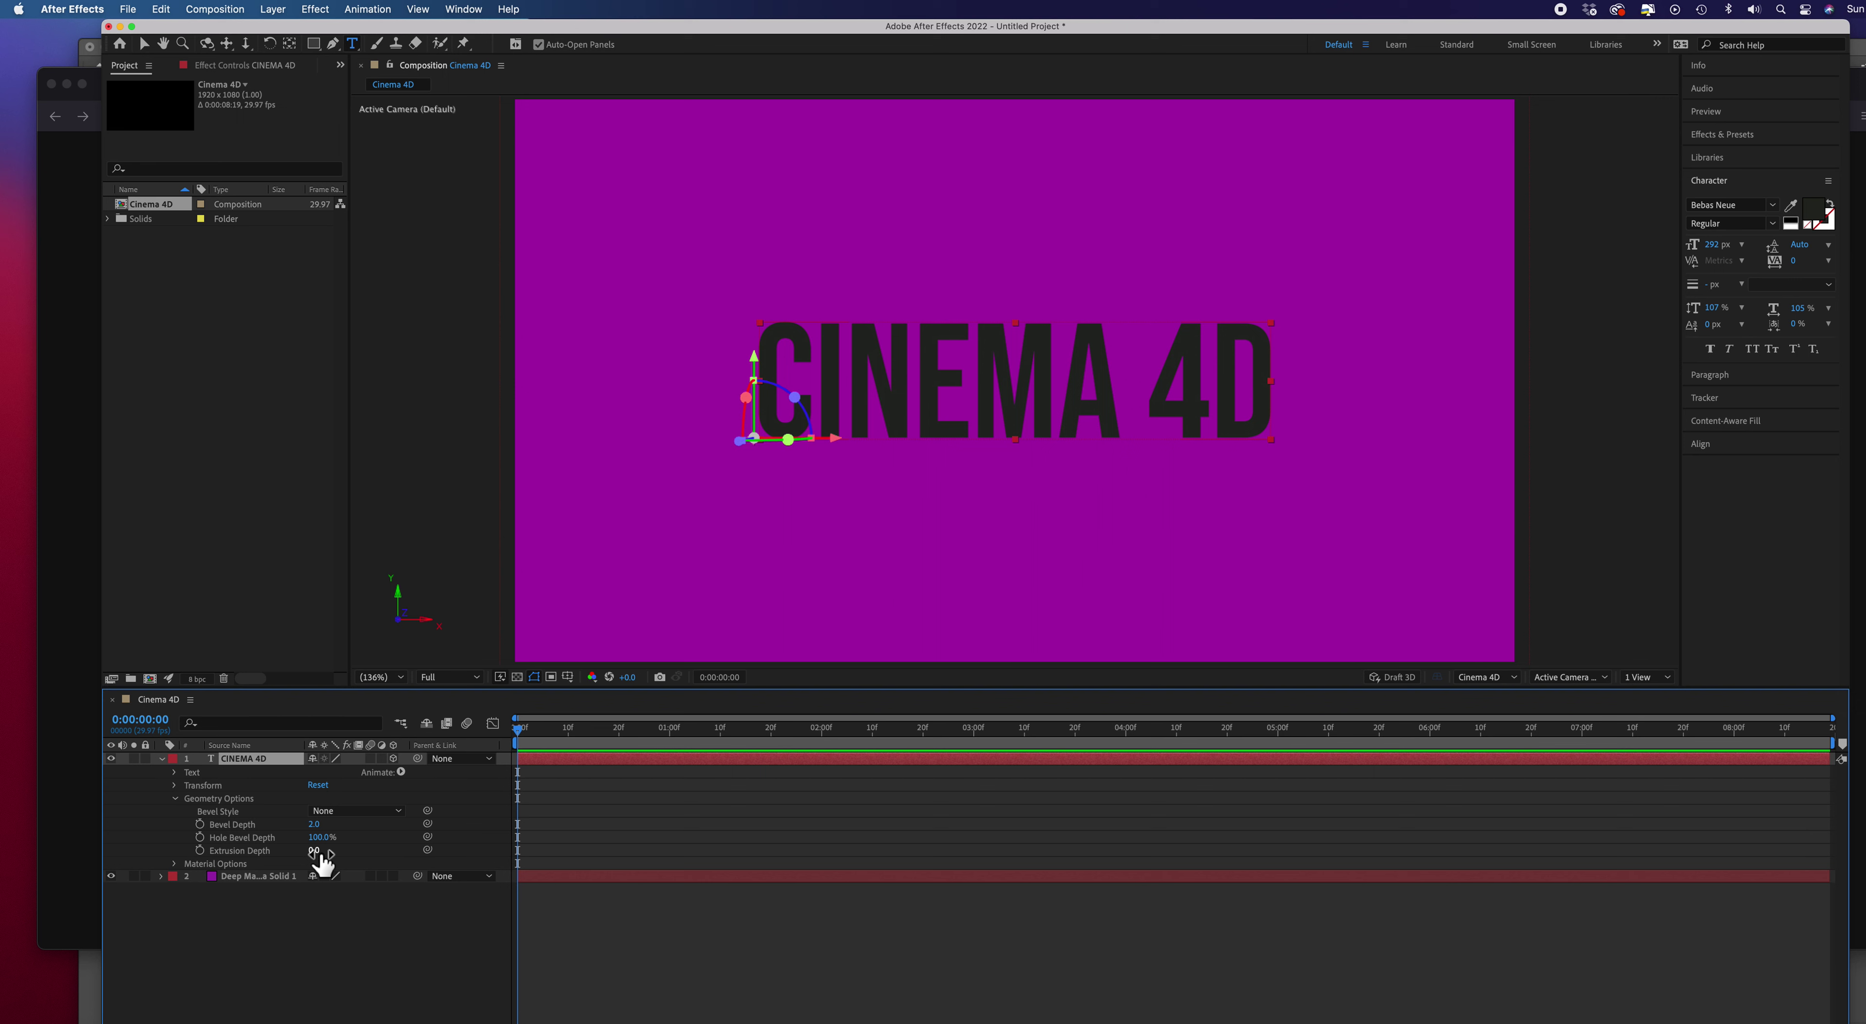
left_click_drag(319, 852, 370, 857)
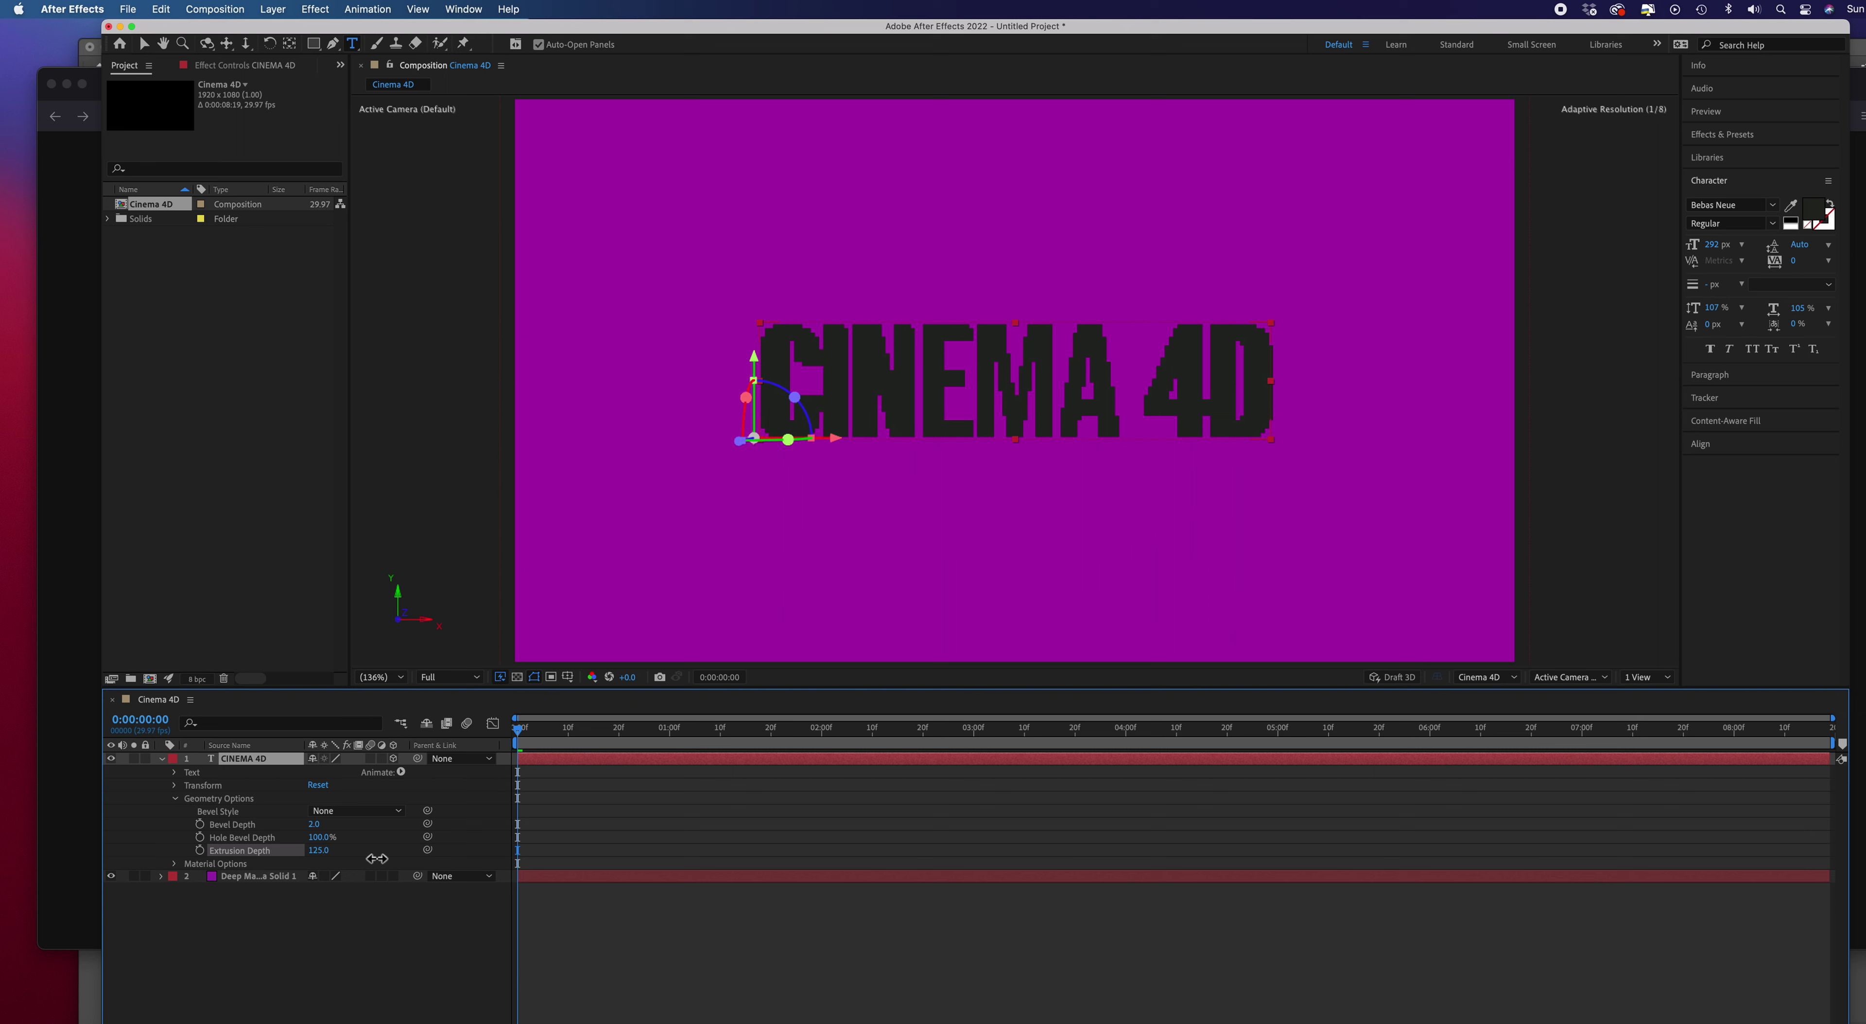
left_click_drag(377, 857, 375, 859)
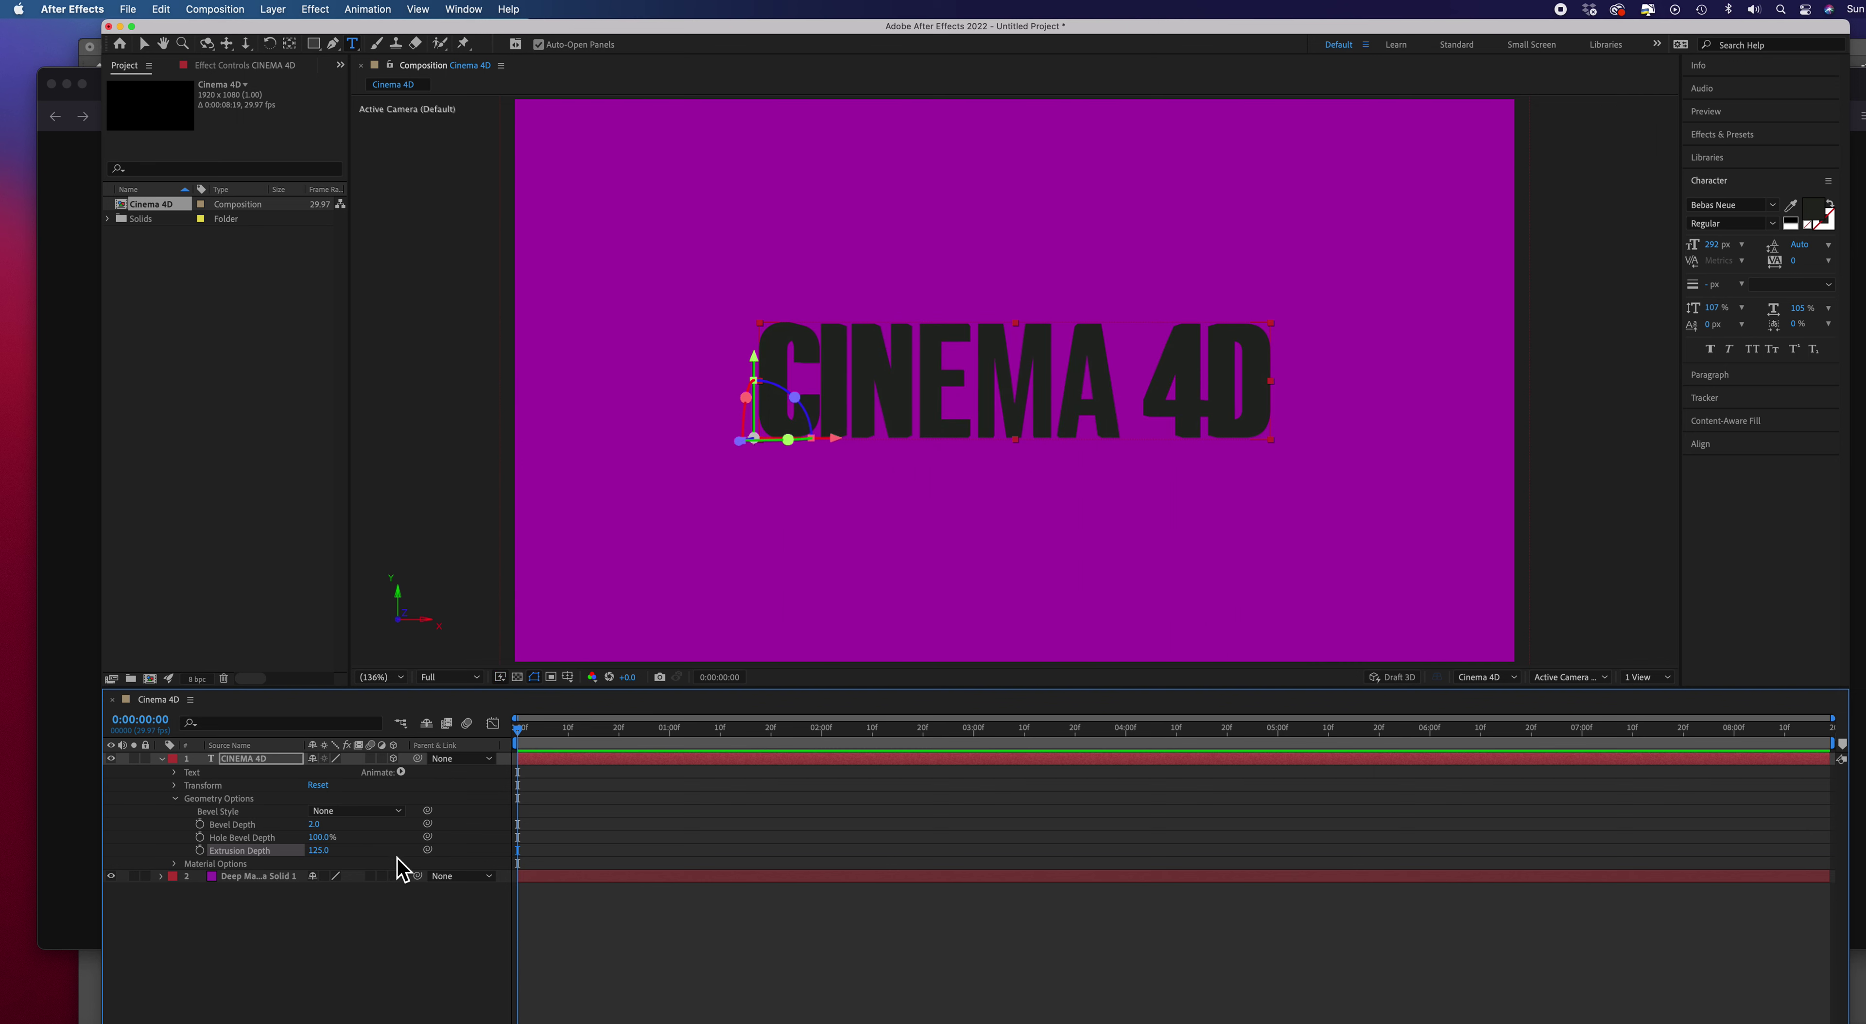
left_click(319, 851)
left_click(366, 868)
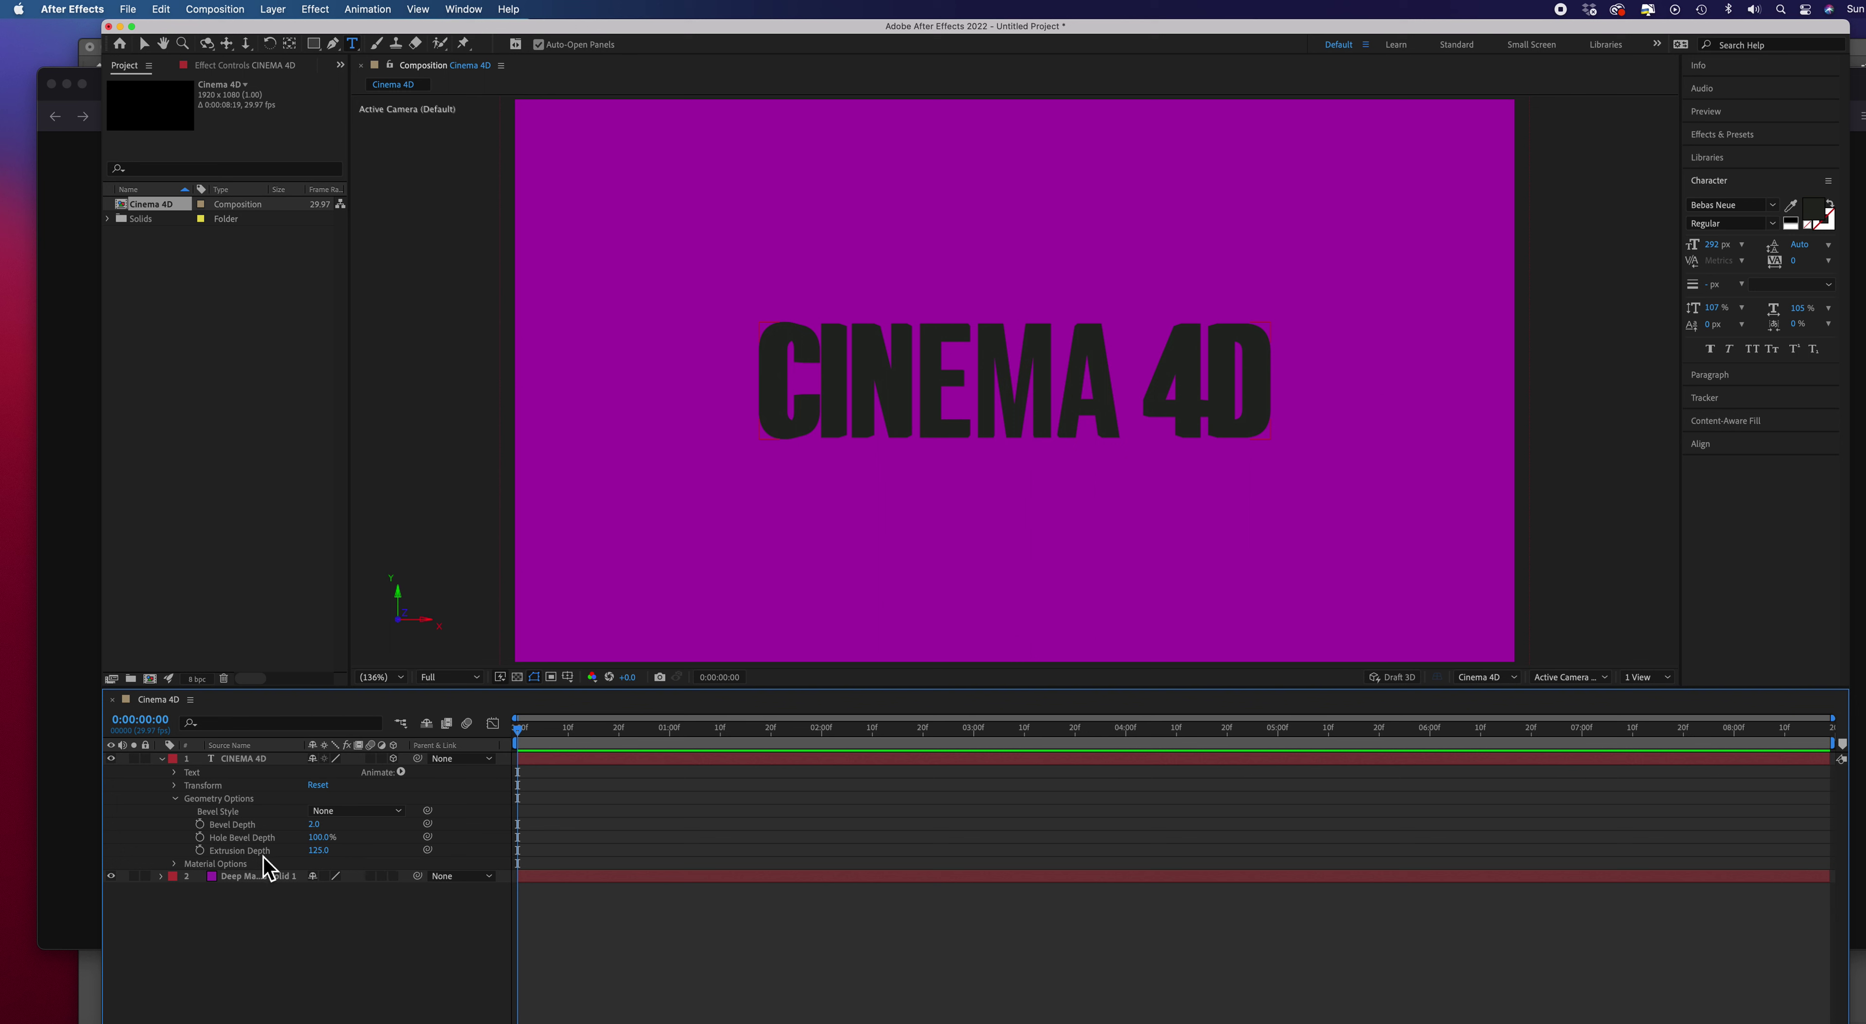
left_click(175, 798)
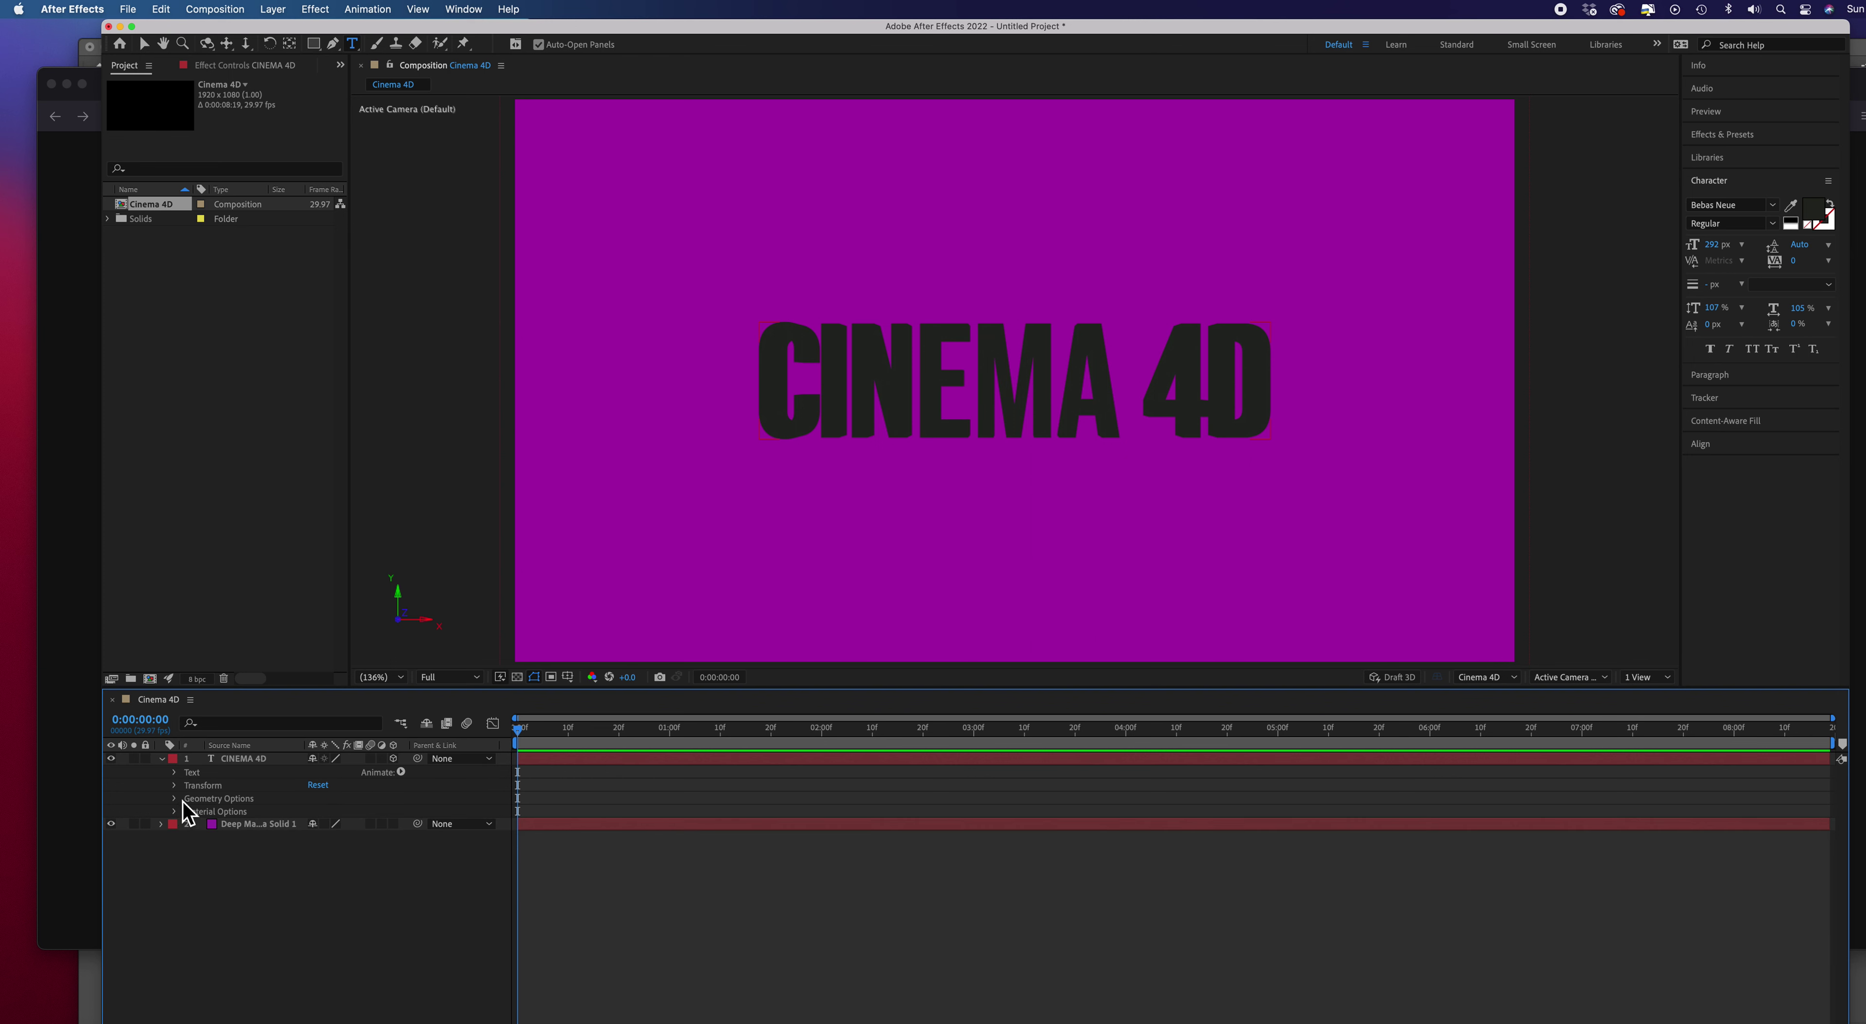
left_click(161, 758)
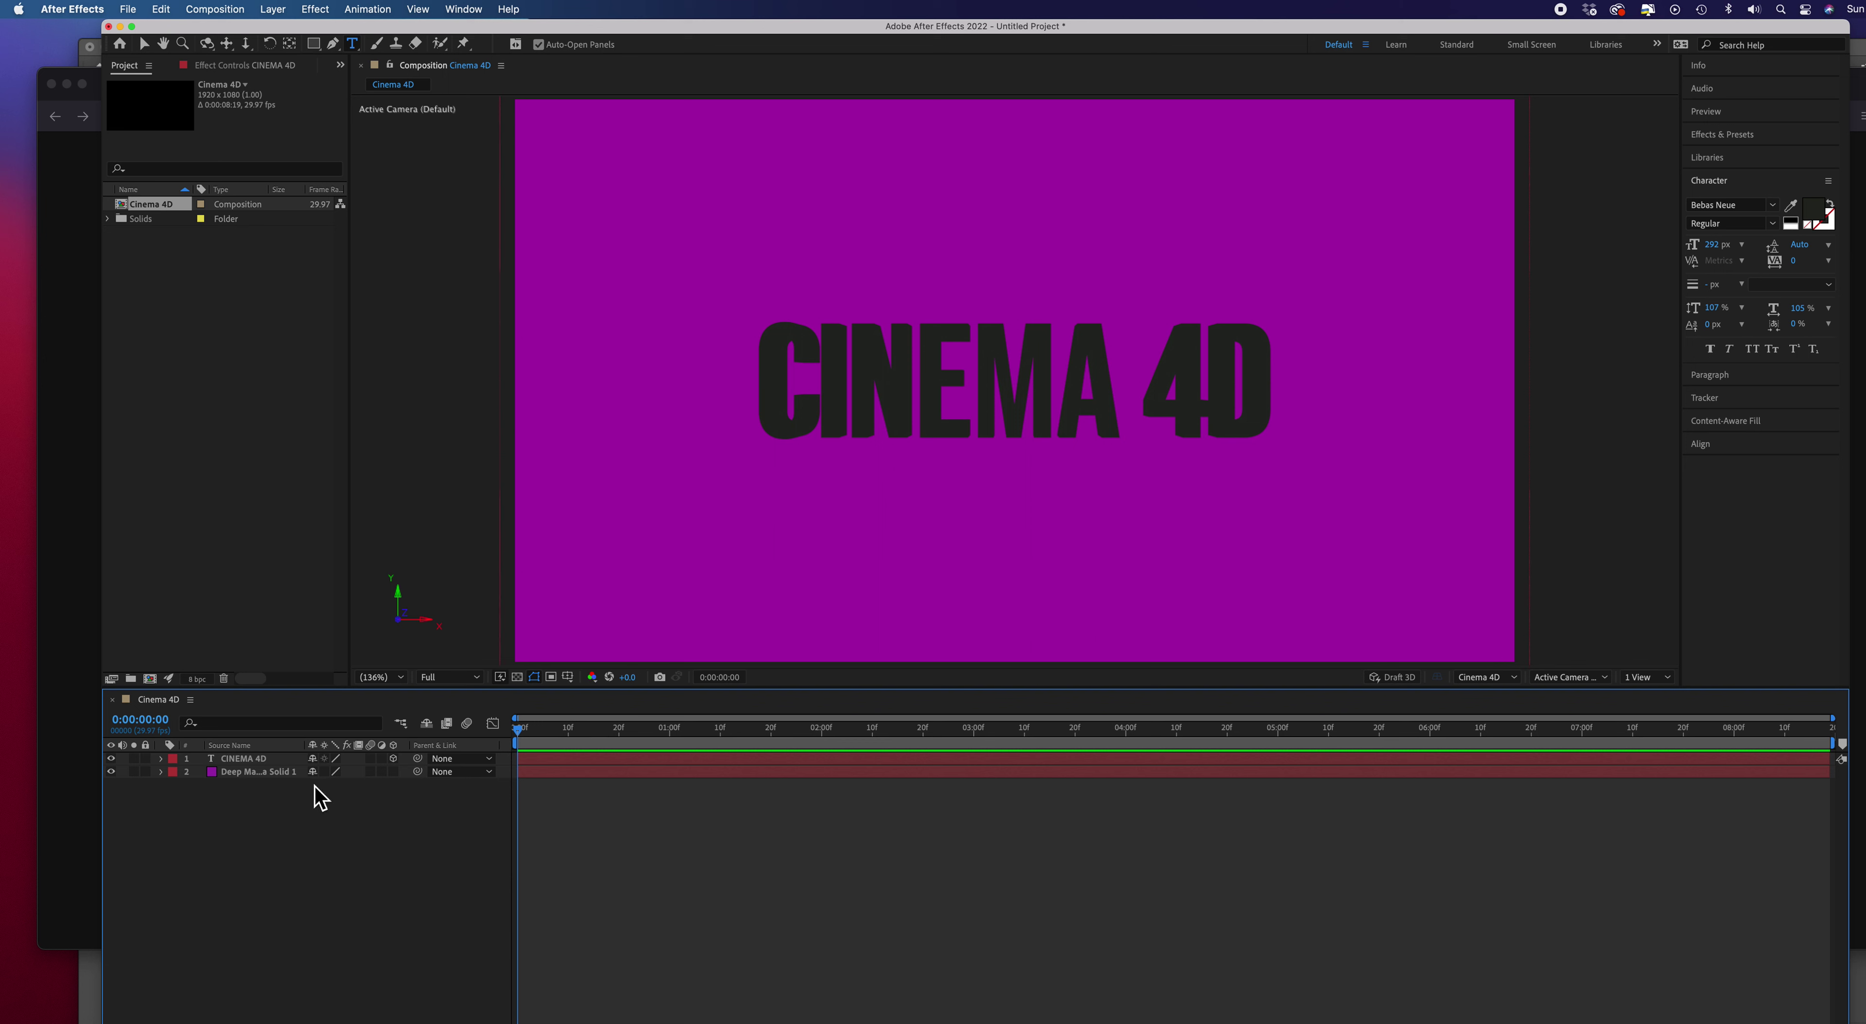
Add a new Spot light layer through Layer > New > Light with Casts Shadows enabled
left_click(274, 15)
mouse_move(283, 34)
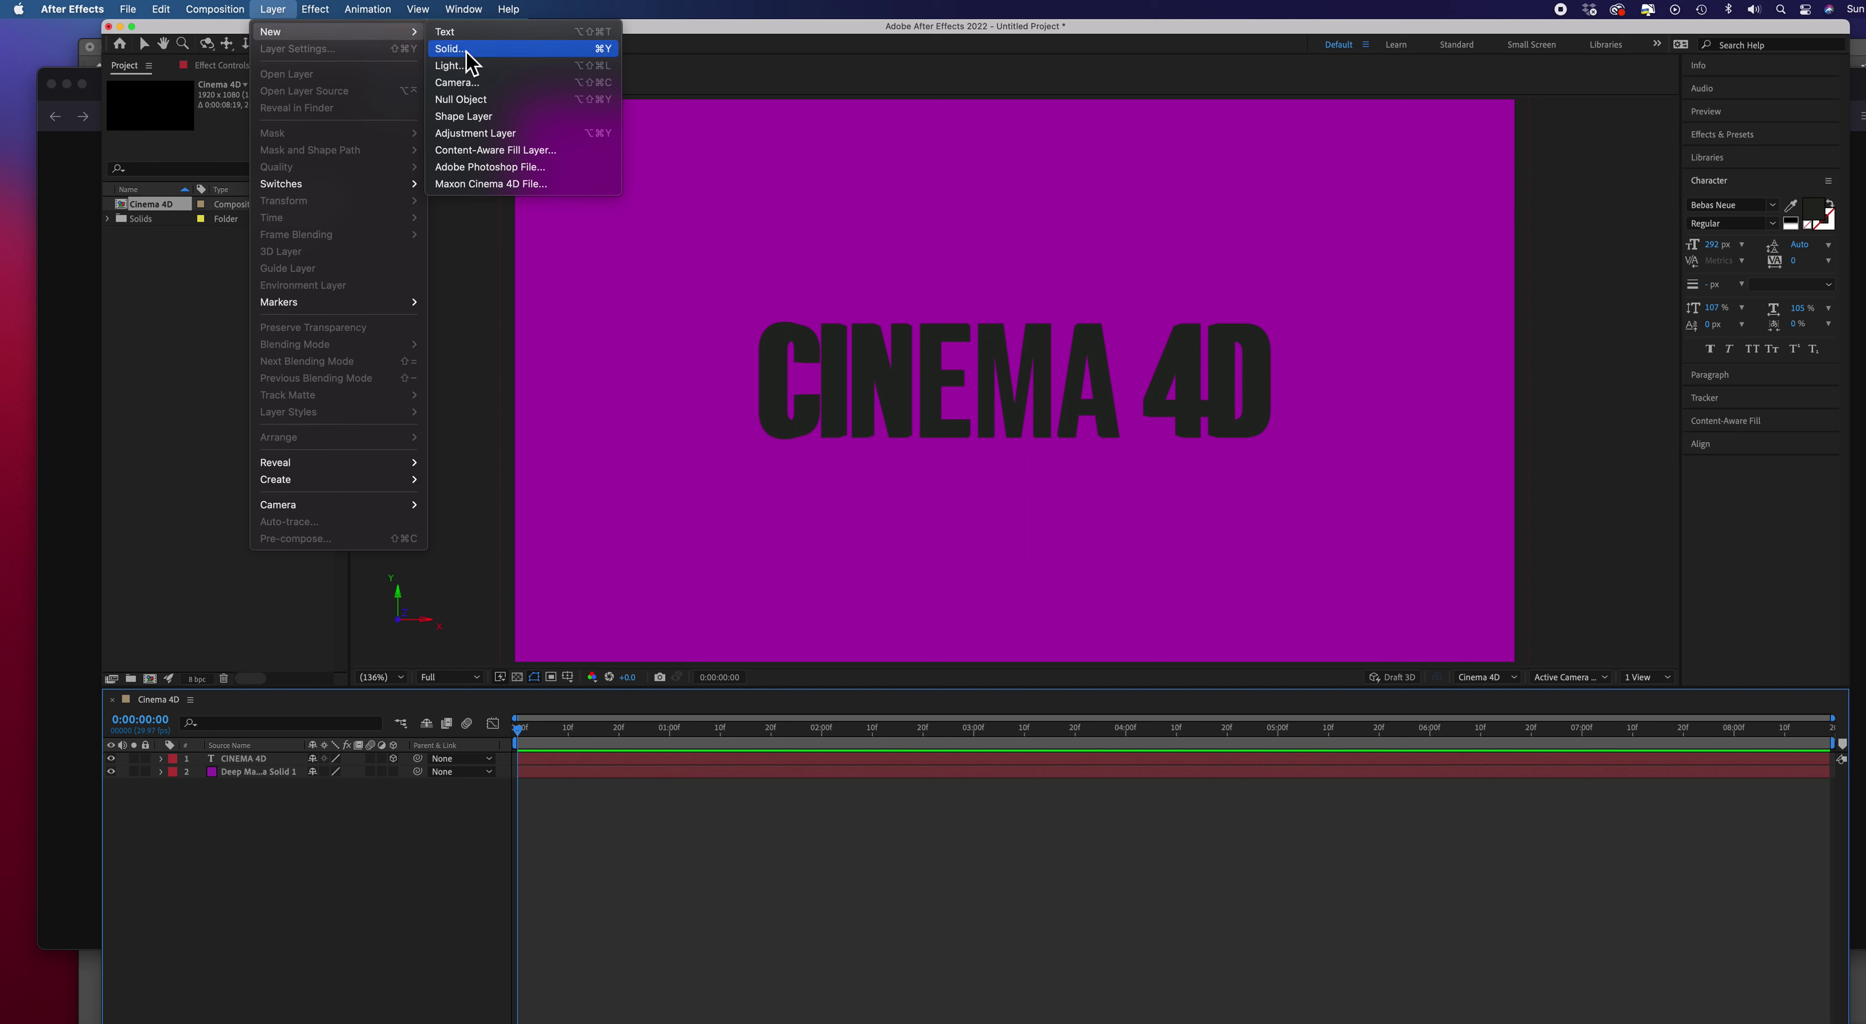
left_click(469, 66)
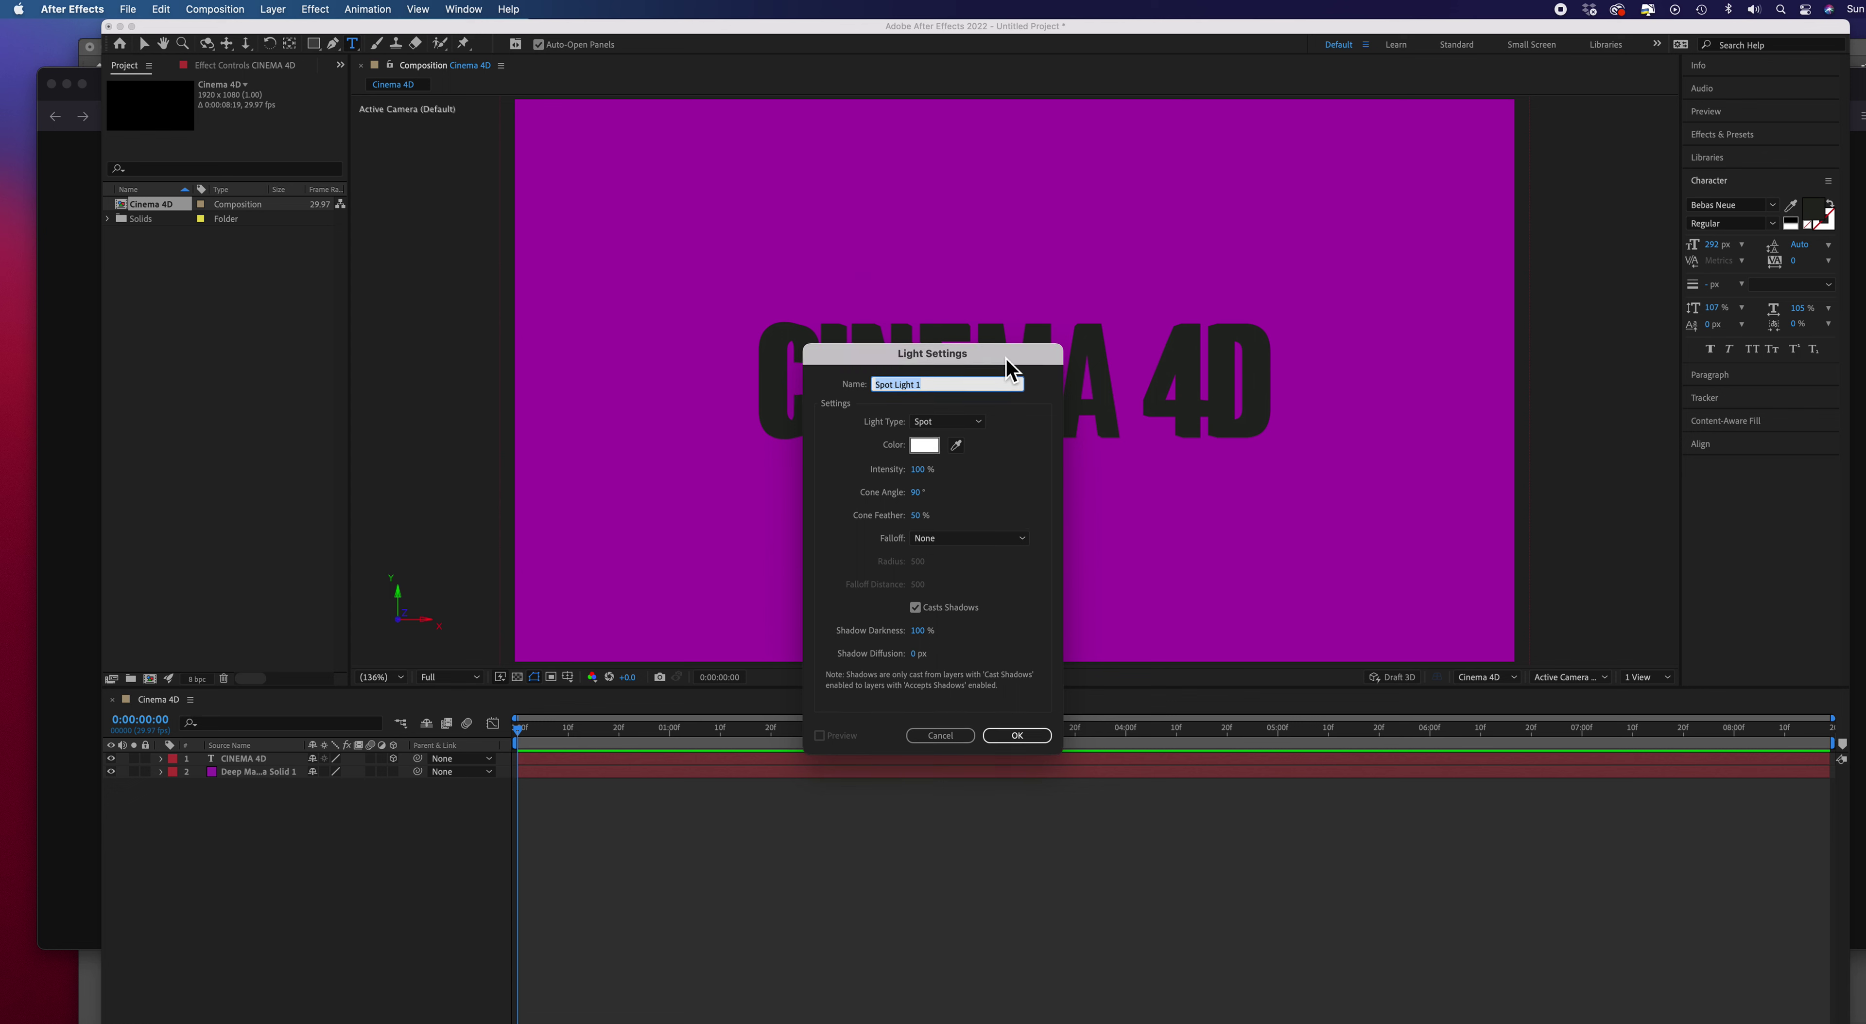
left_click_drag(1011, 352, 1163, 174)
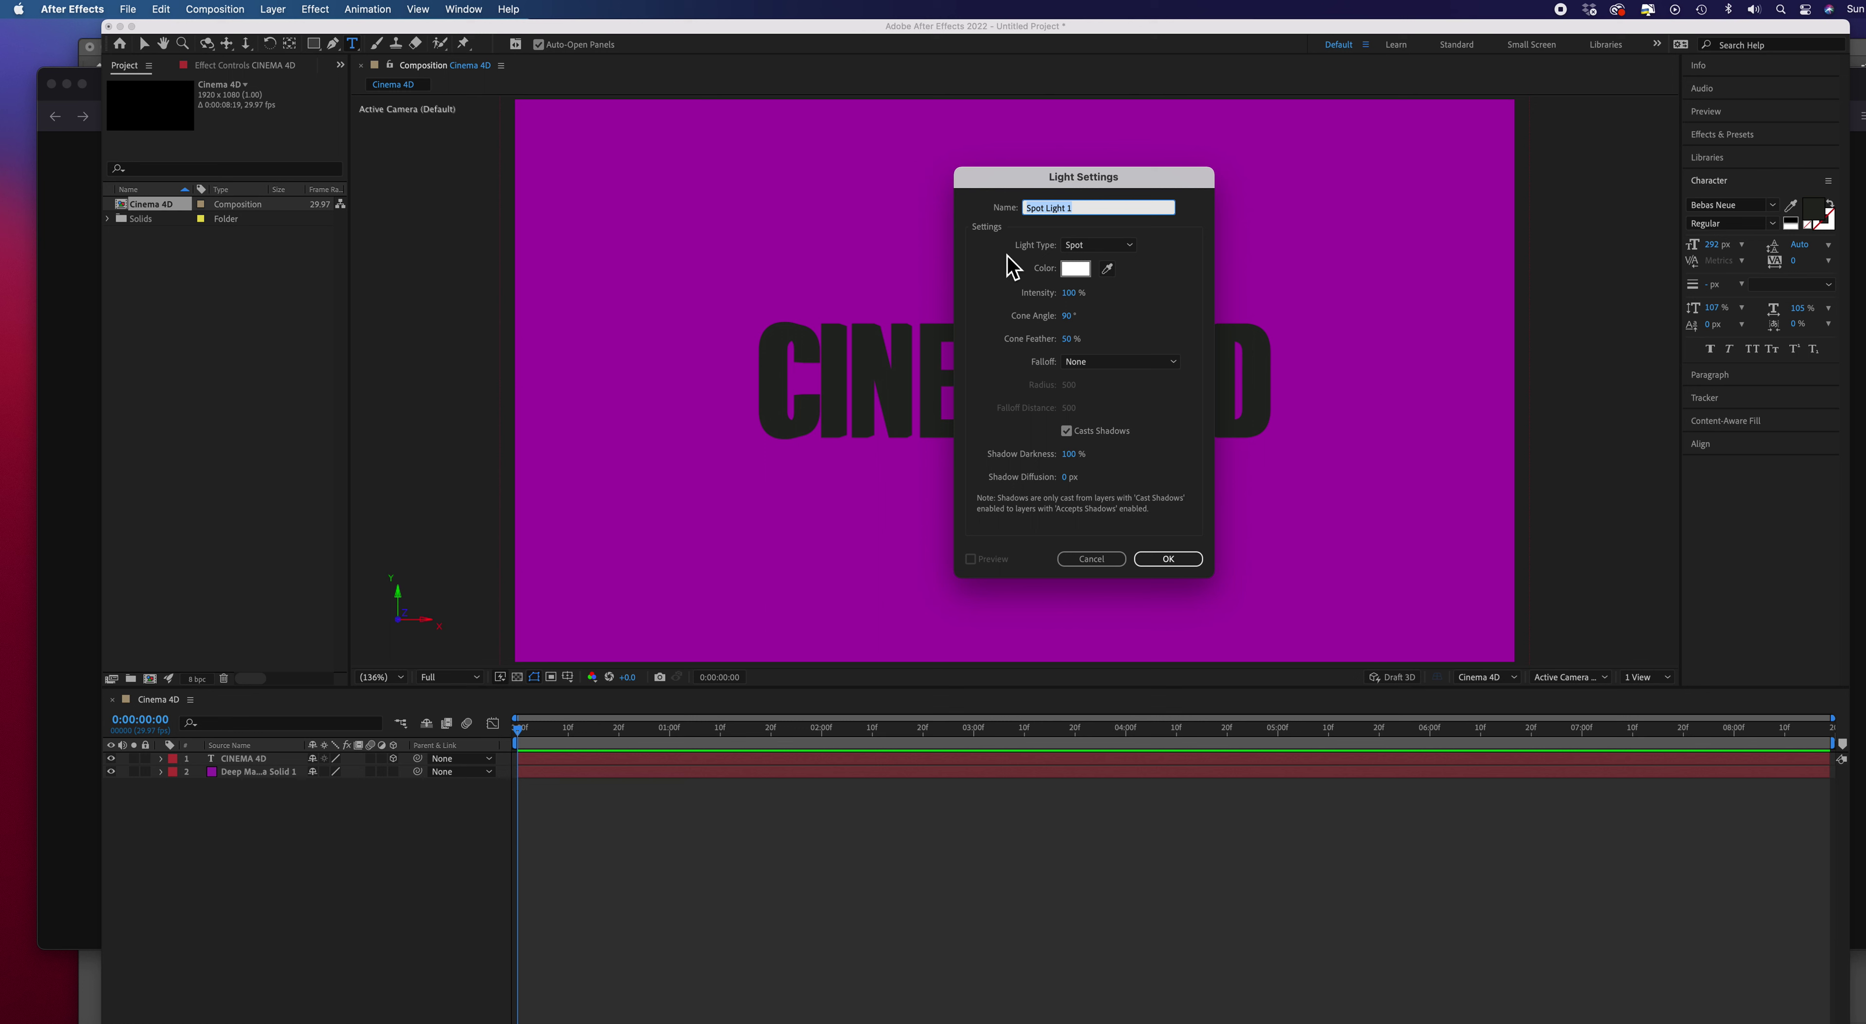
left_click(1128, 245)
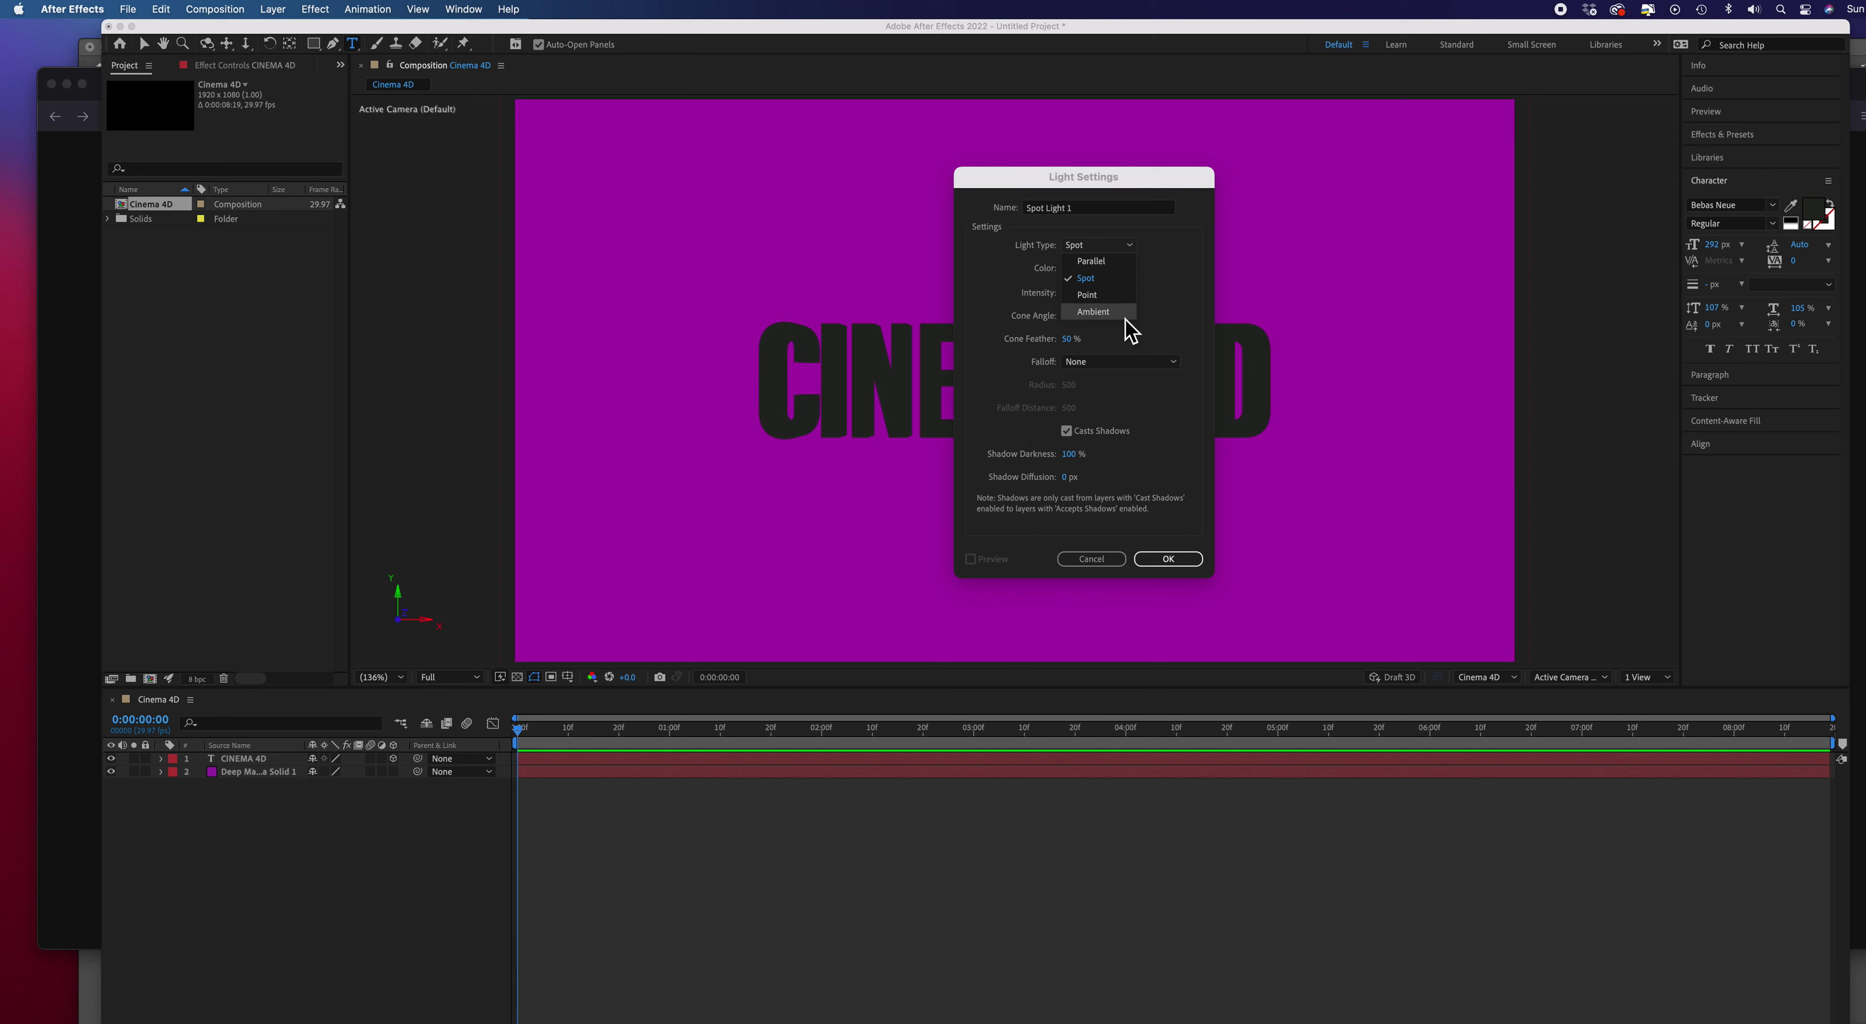
left_click(1133, 247)
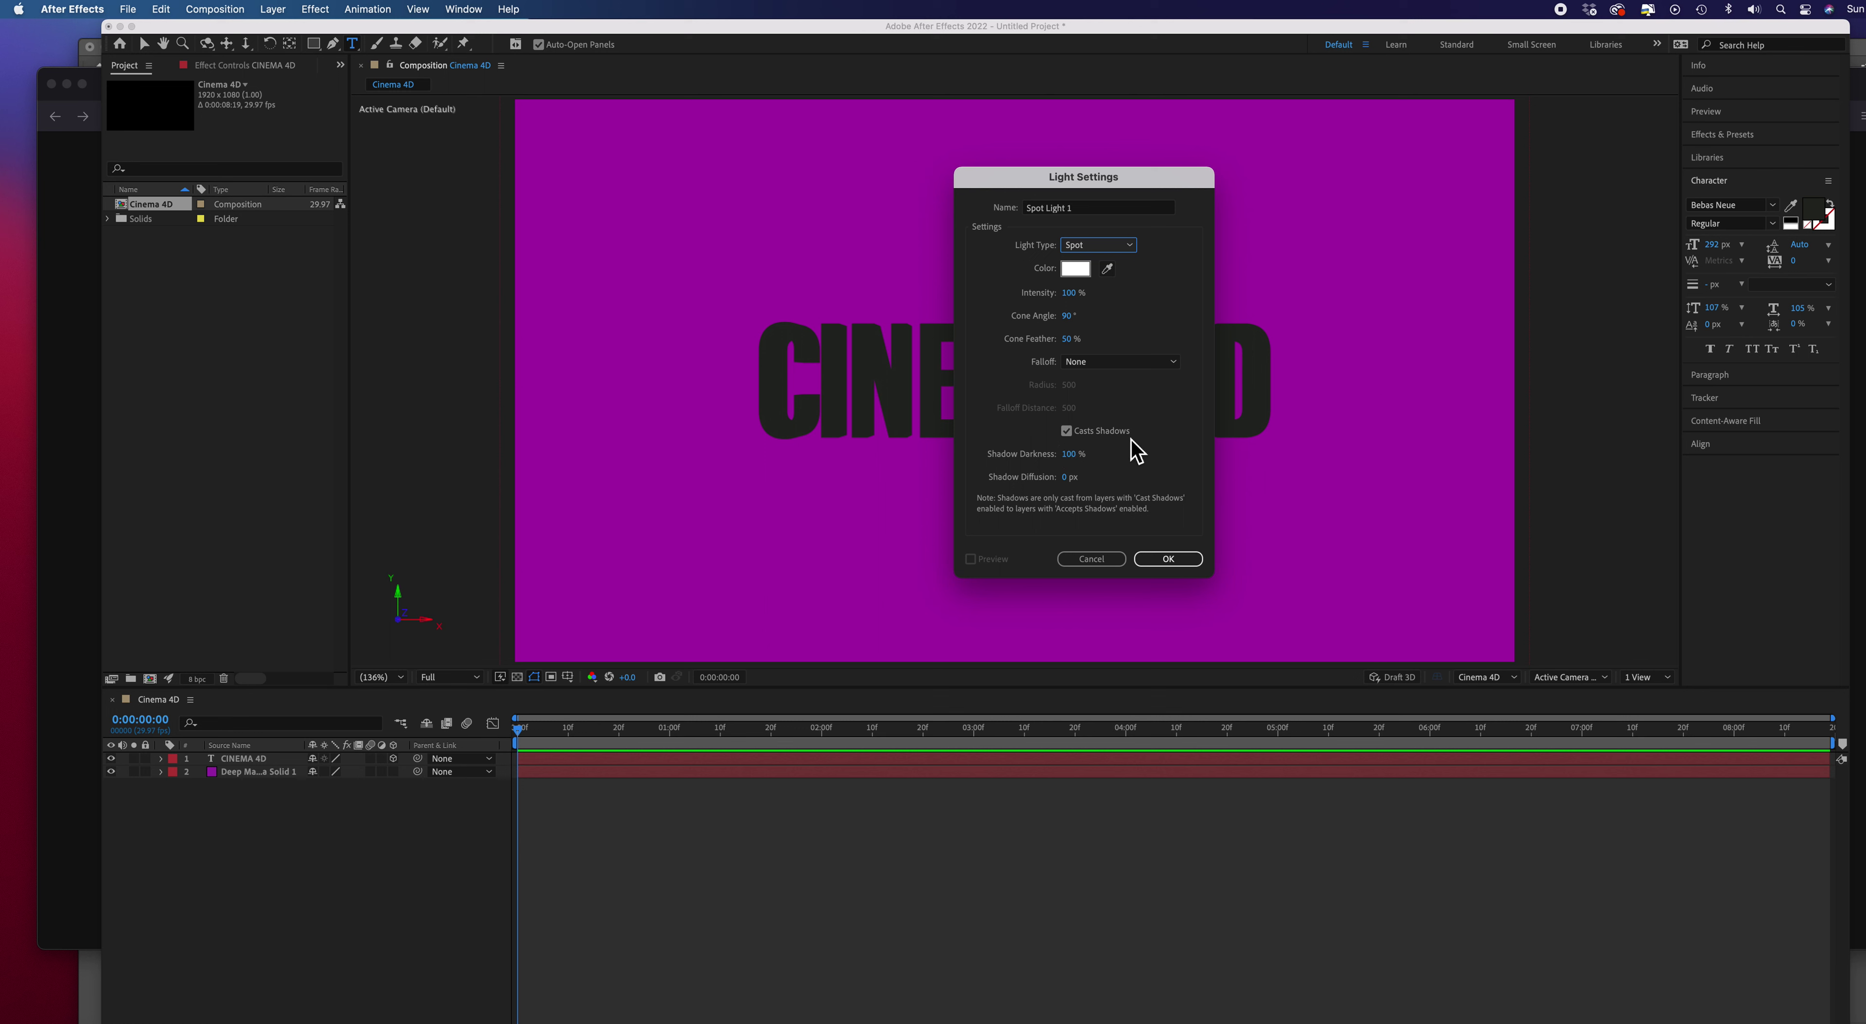
left_click(1068, 432)
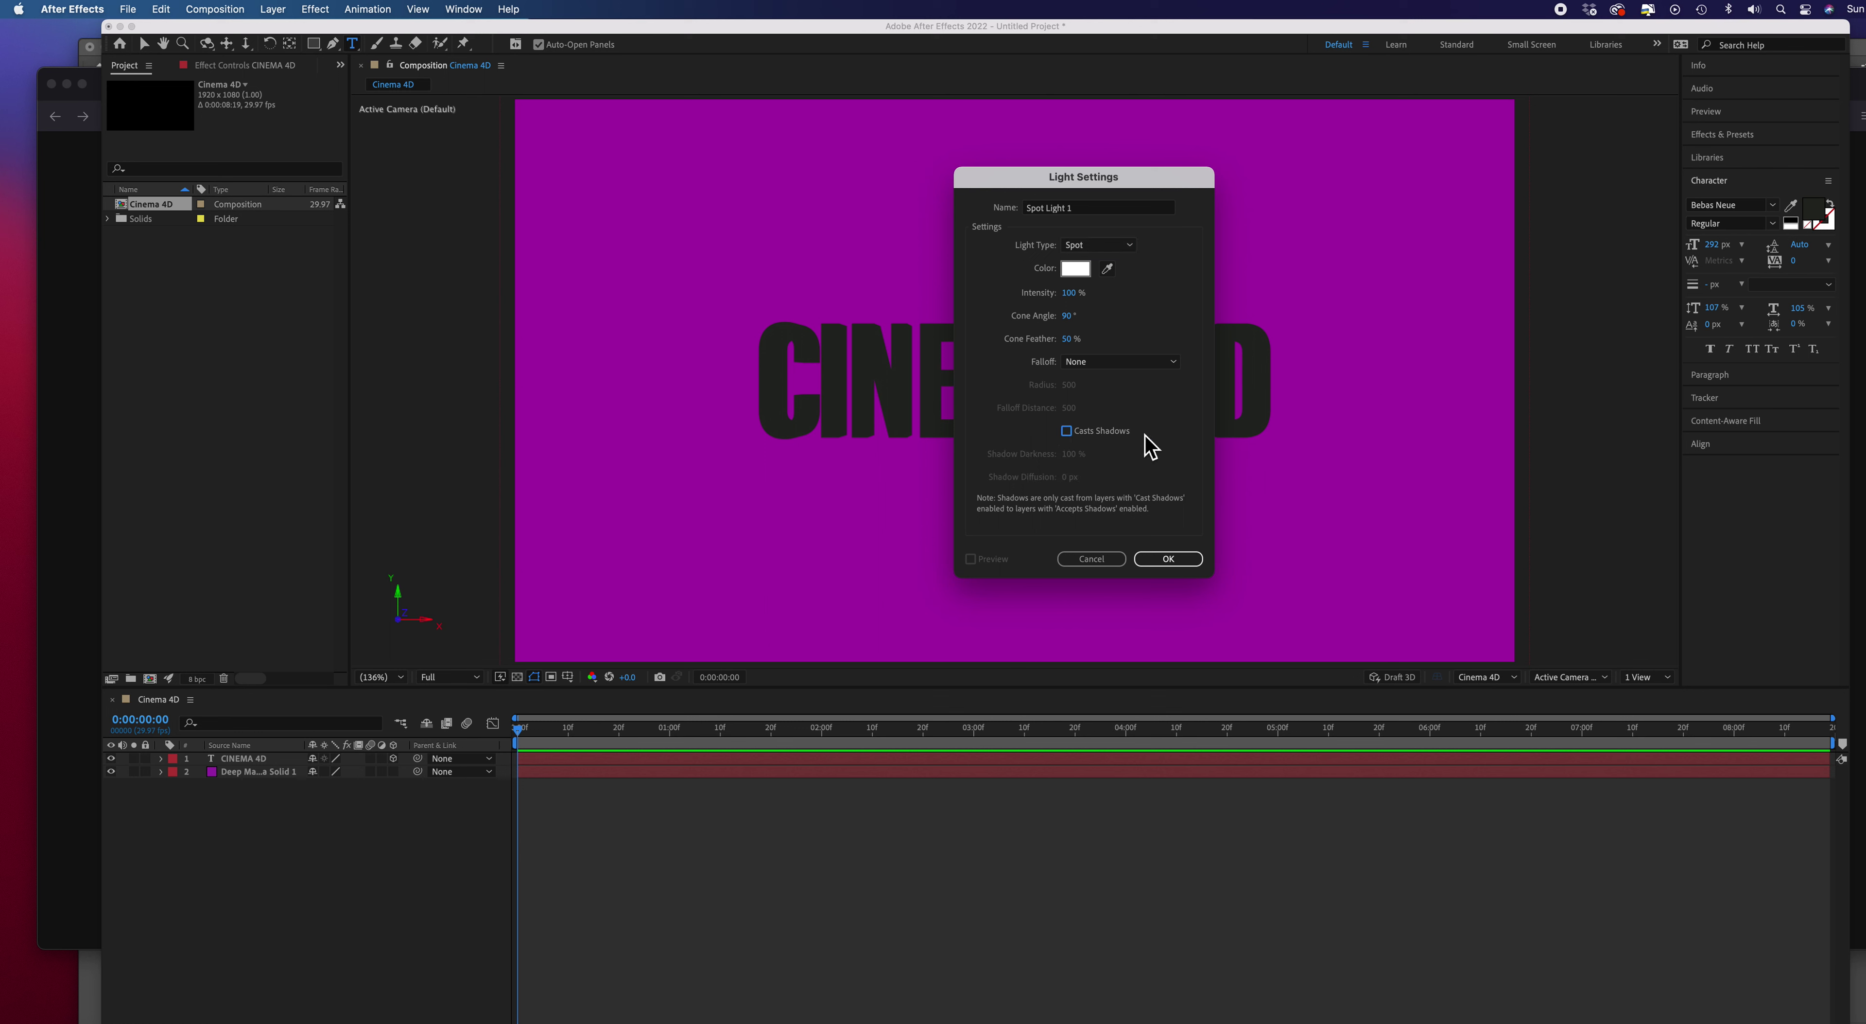
left_click(1069, 434)
left_click(1168, 562)
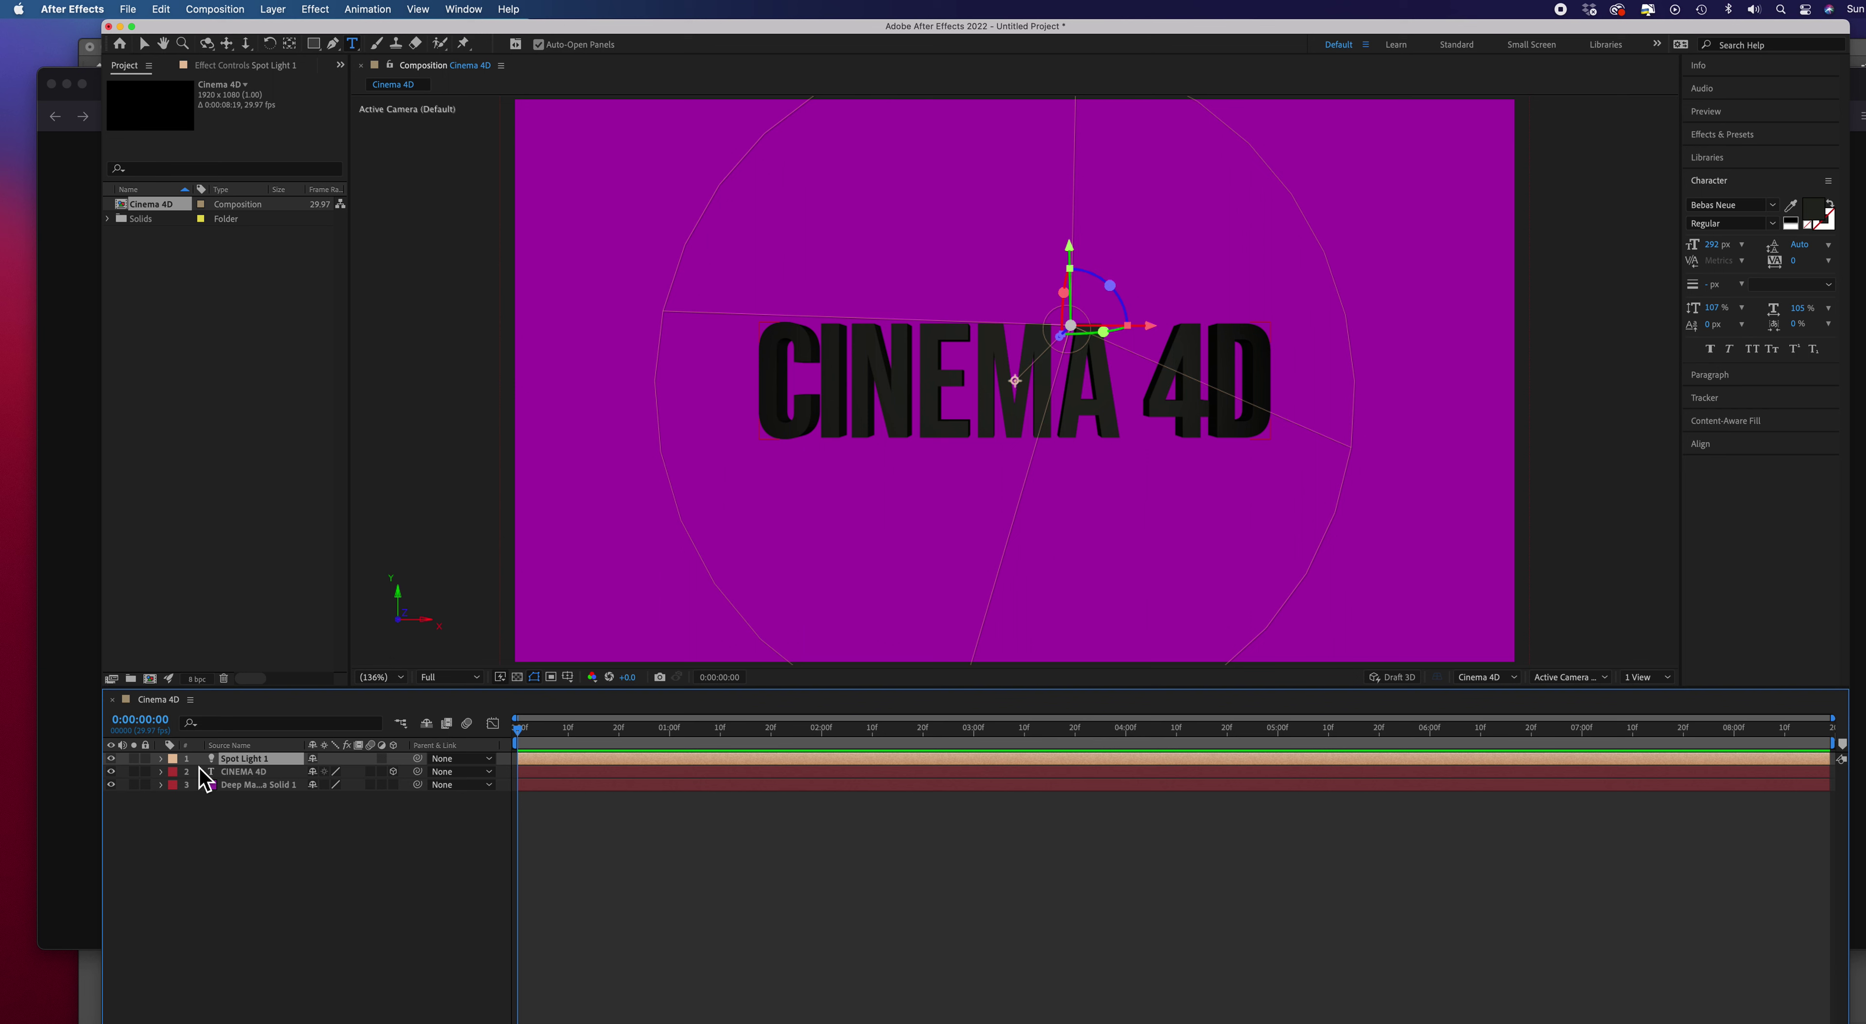
Expand Spot Light 1's Transform and scrub its Position X to shift it horizontally
left_click(161, 760)
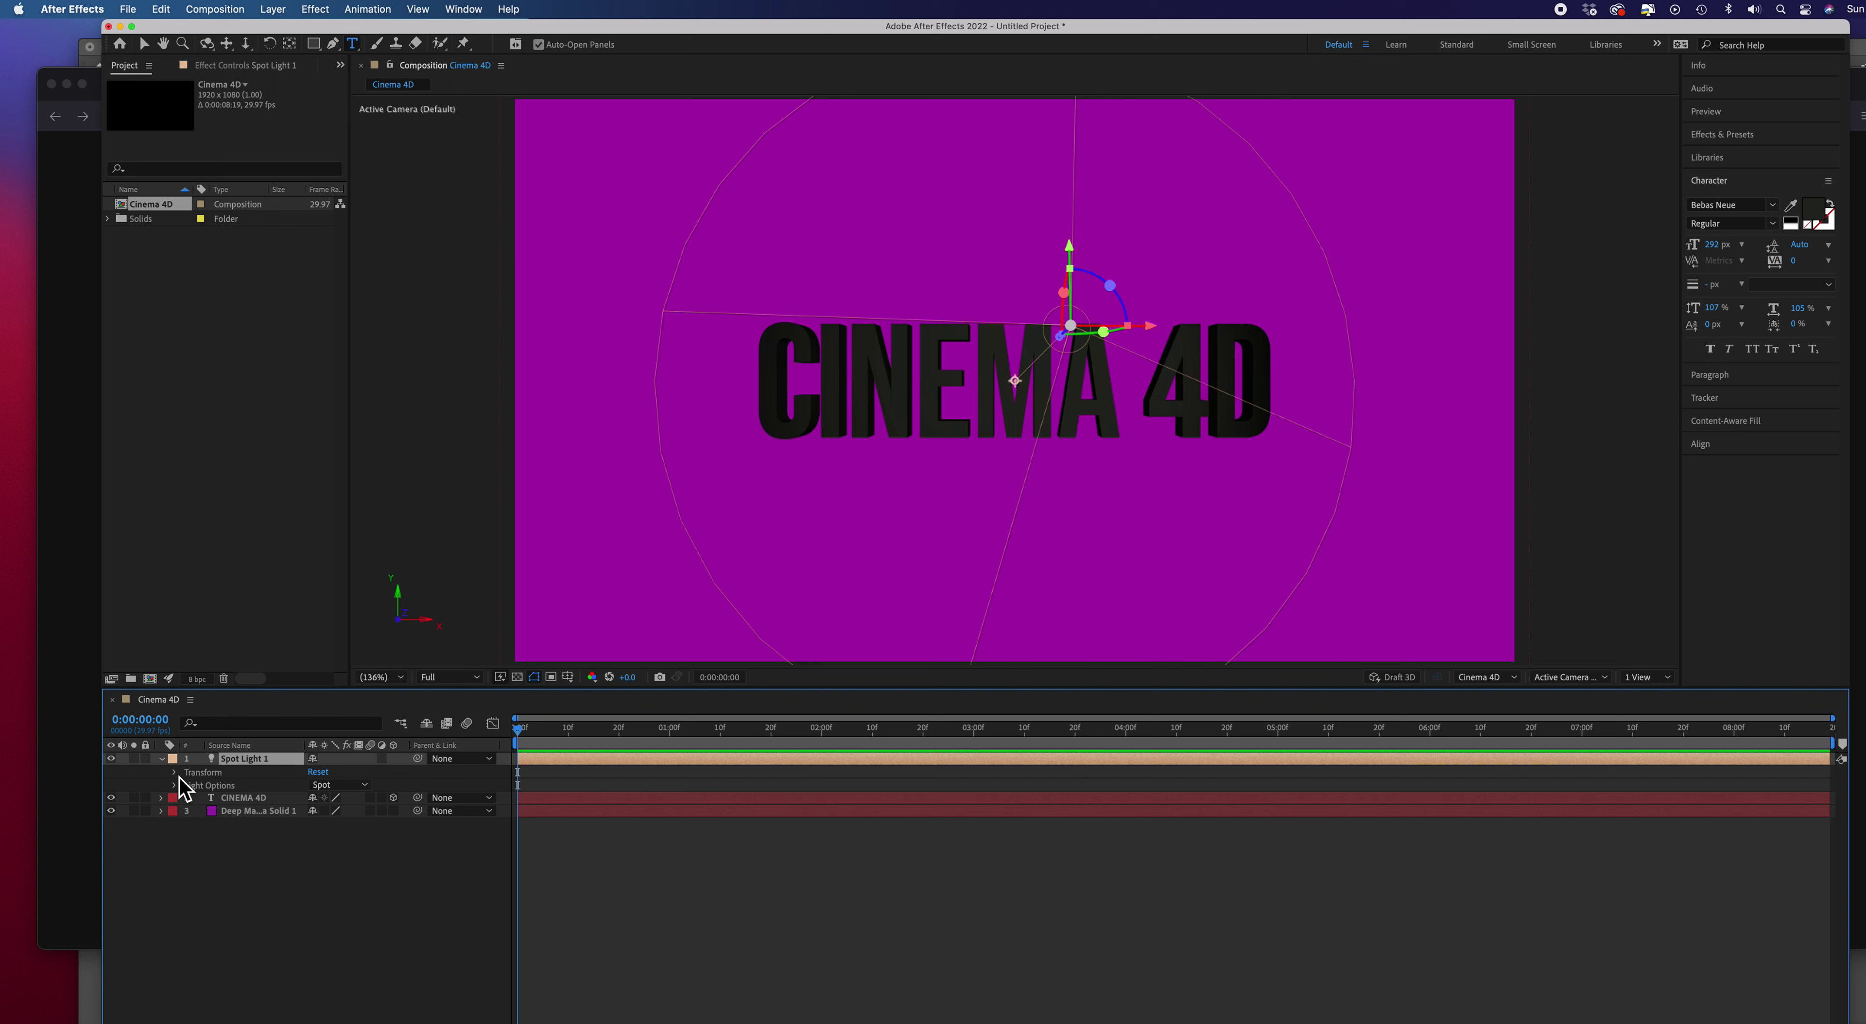
left_click(176, 773)
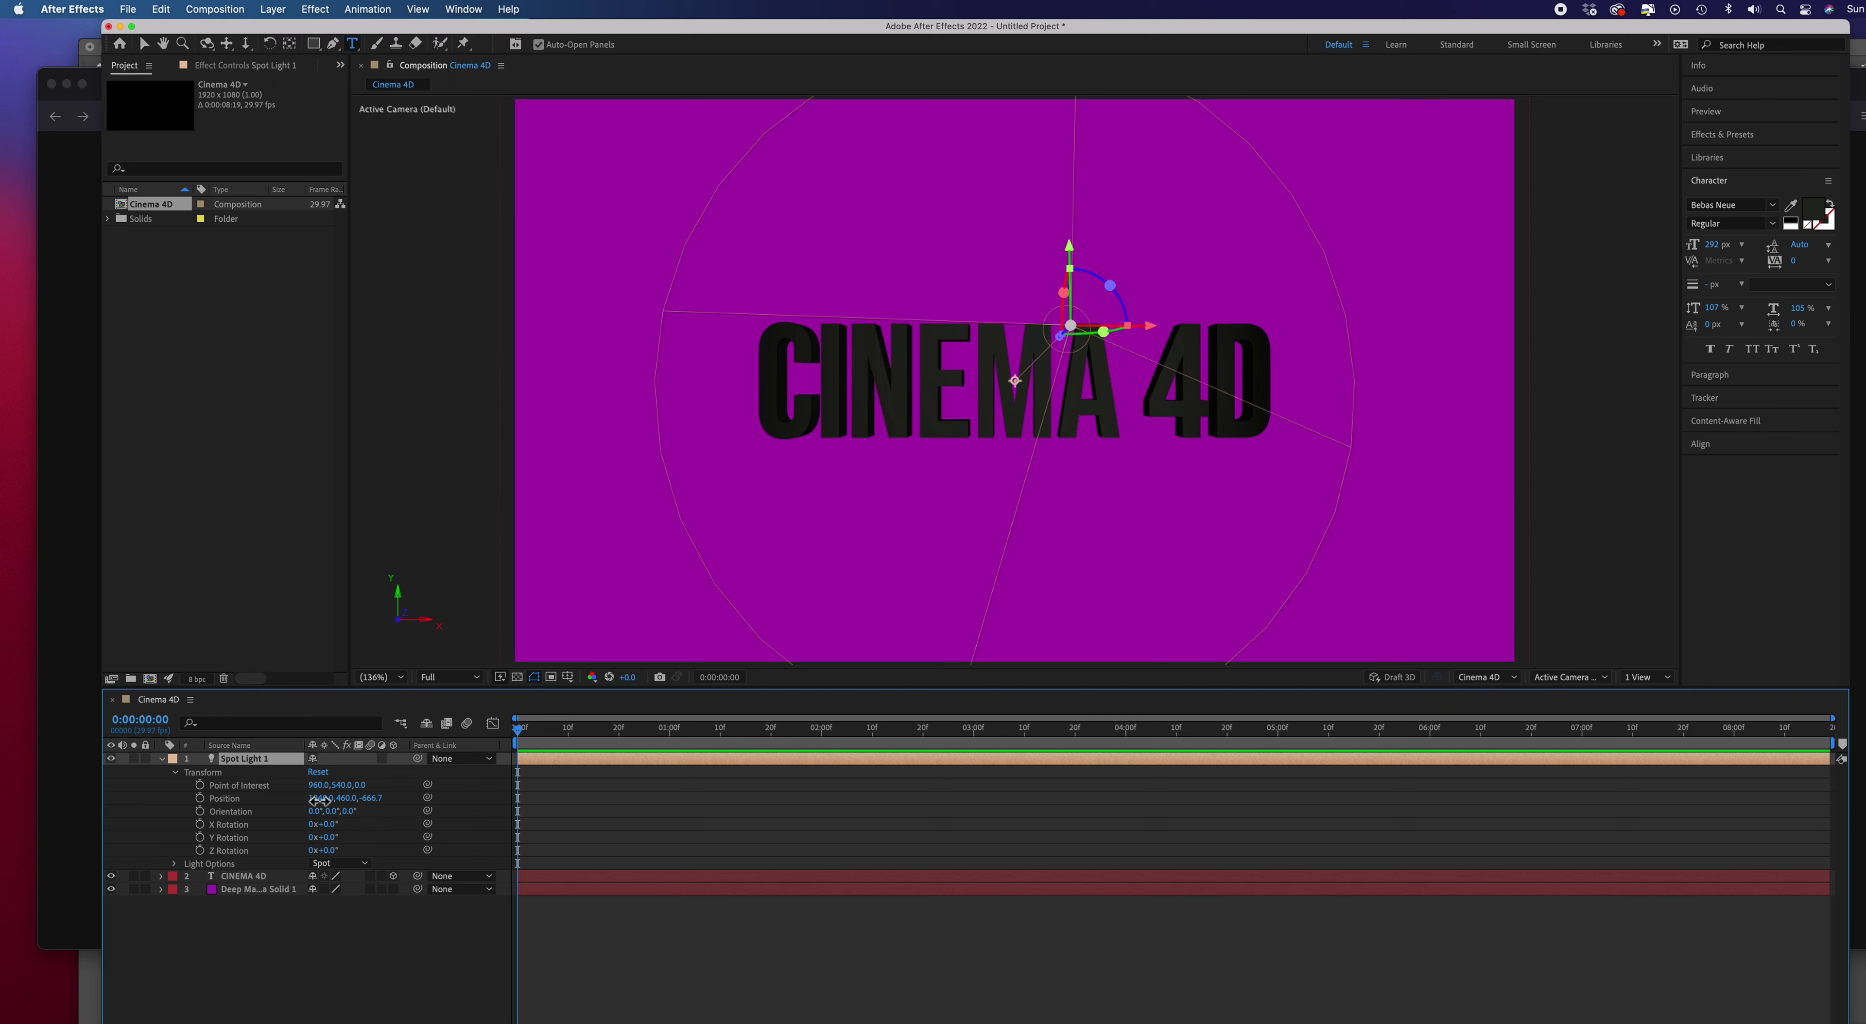
left_click_drag(319, 799, 356, 809)
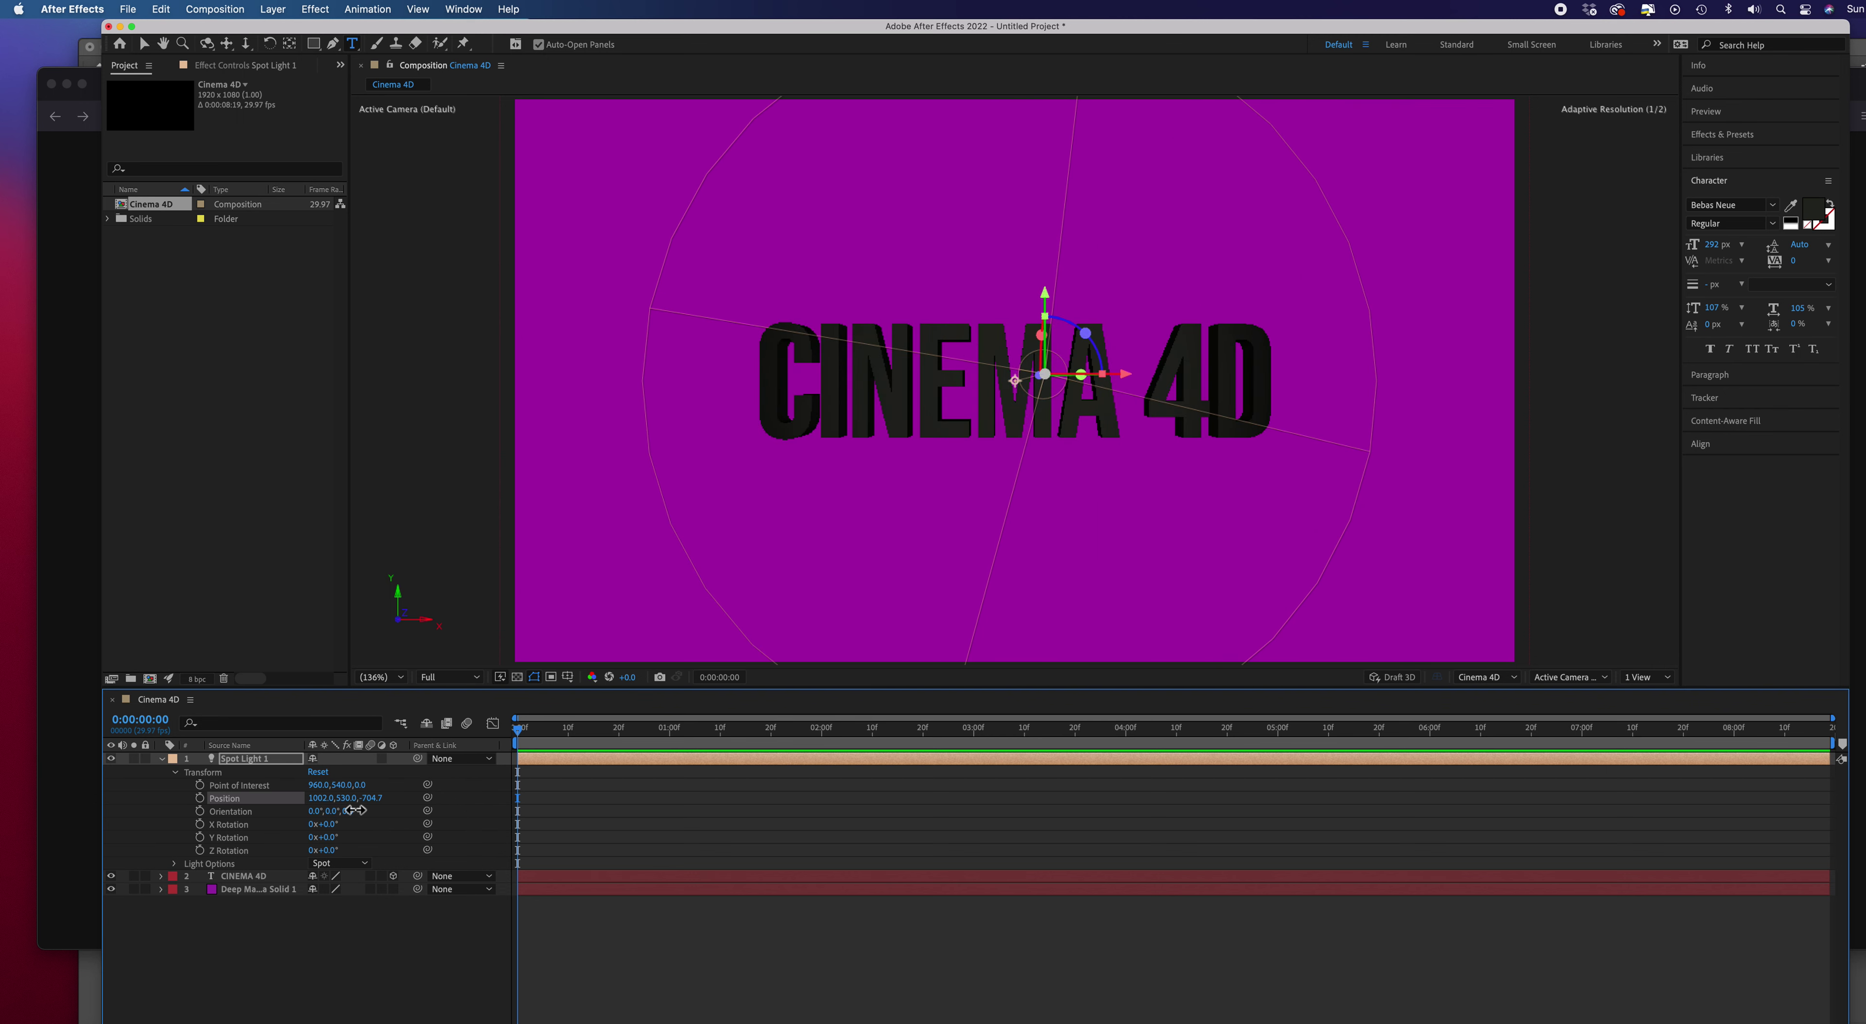
Scrub Spot Light 1's Position closer, then back, so its cone centres on the title
left_click_drag(355, 810, 448, 810)
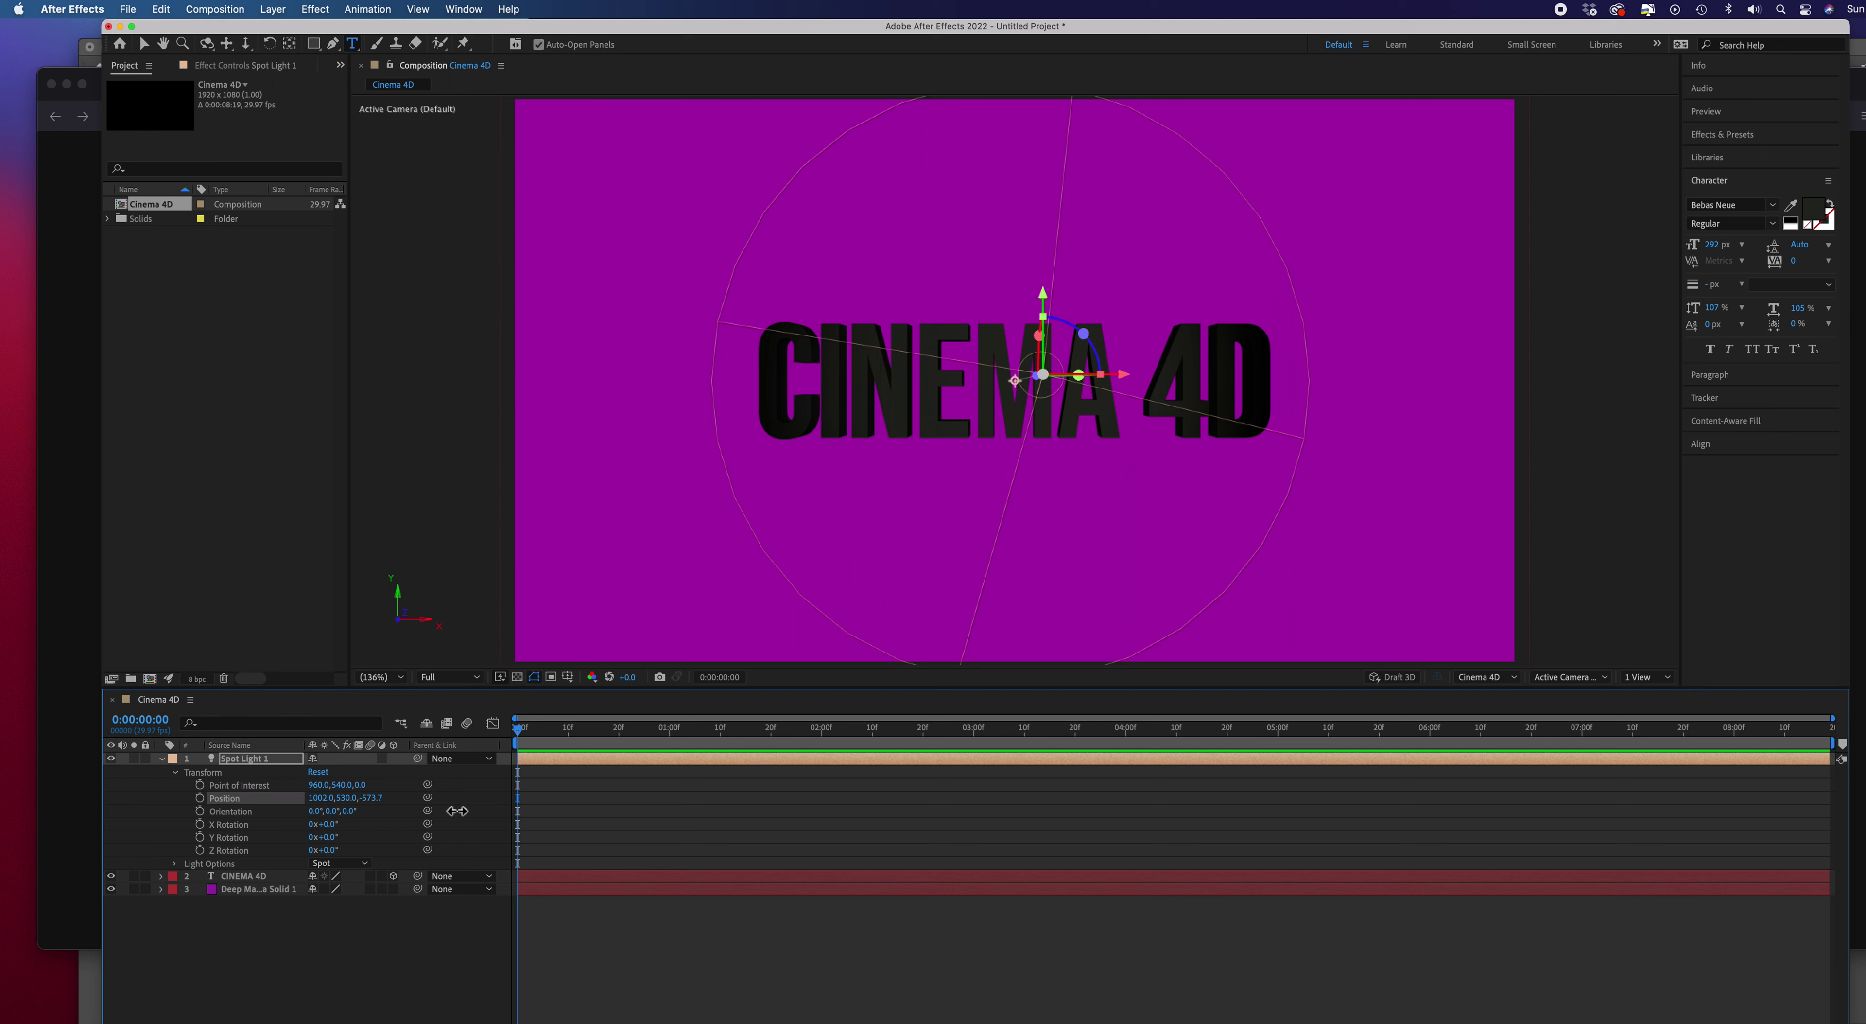
mouse_move(458, 809)
left_mouse_down()
mouse_move(282, 810)
mouse_move(447, 810)
left_mouse_up()
Collapse Spot Light 1 and make the Deep Magenta Solid a 3D layer
left_click(175, 773)
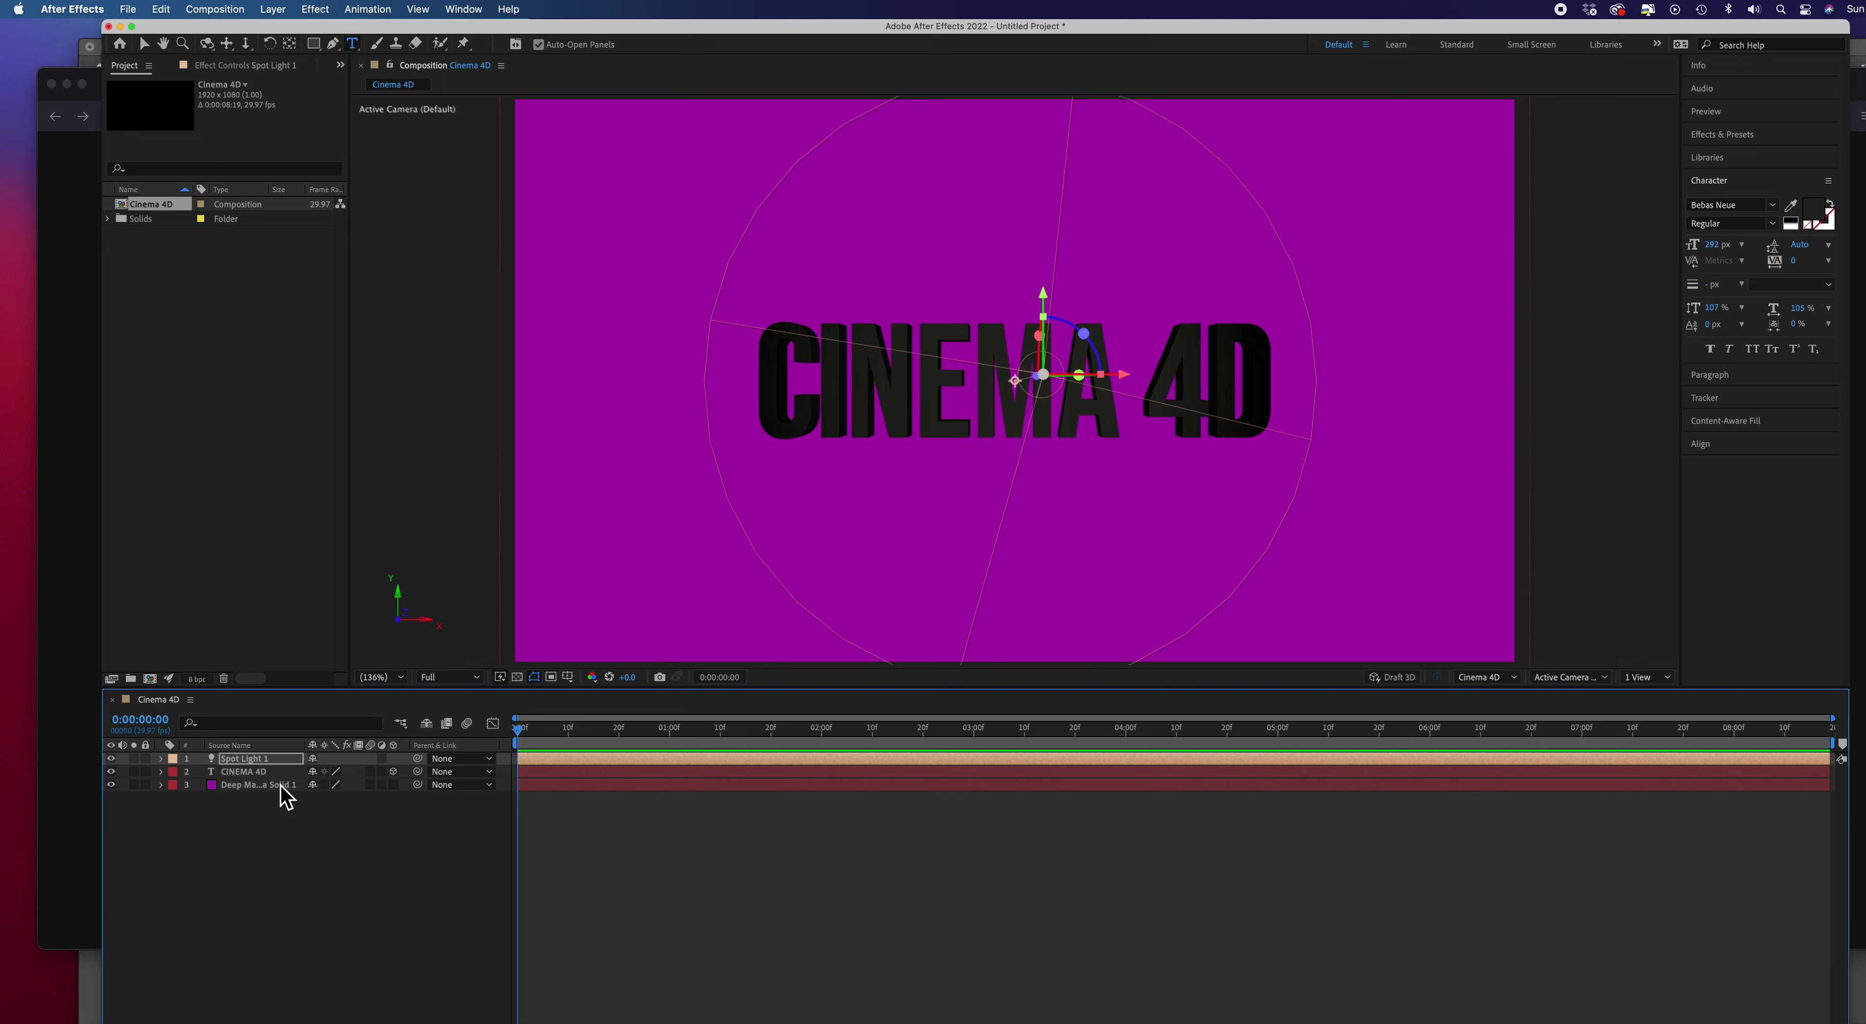
left_click(255, 785)
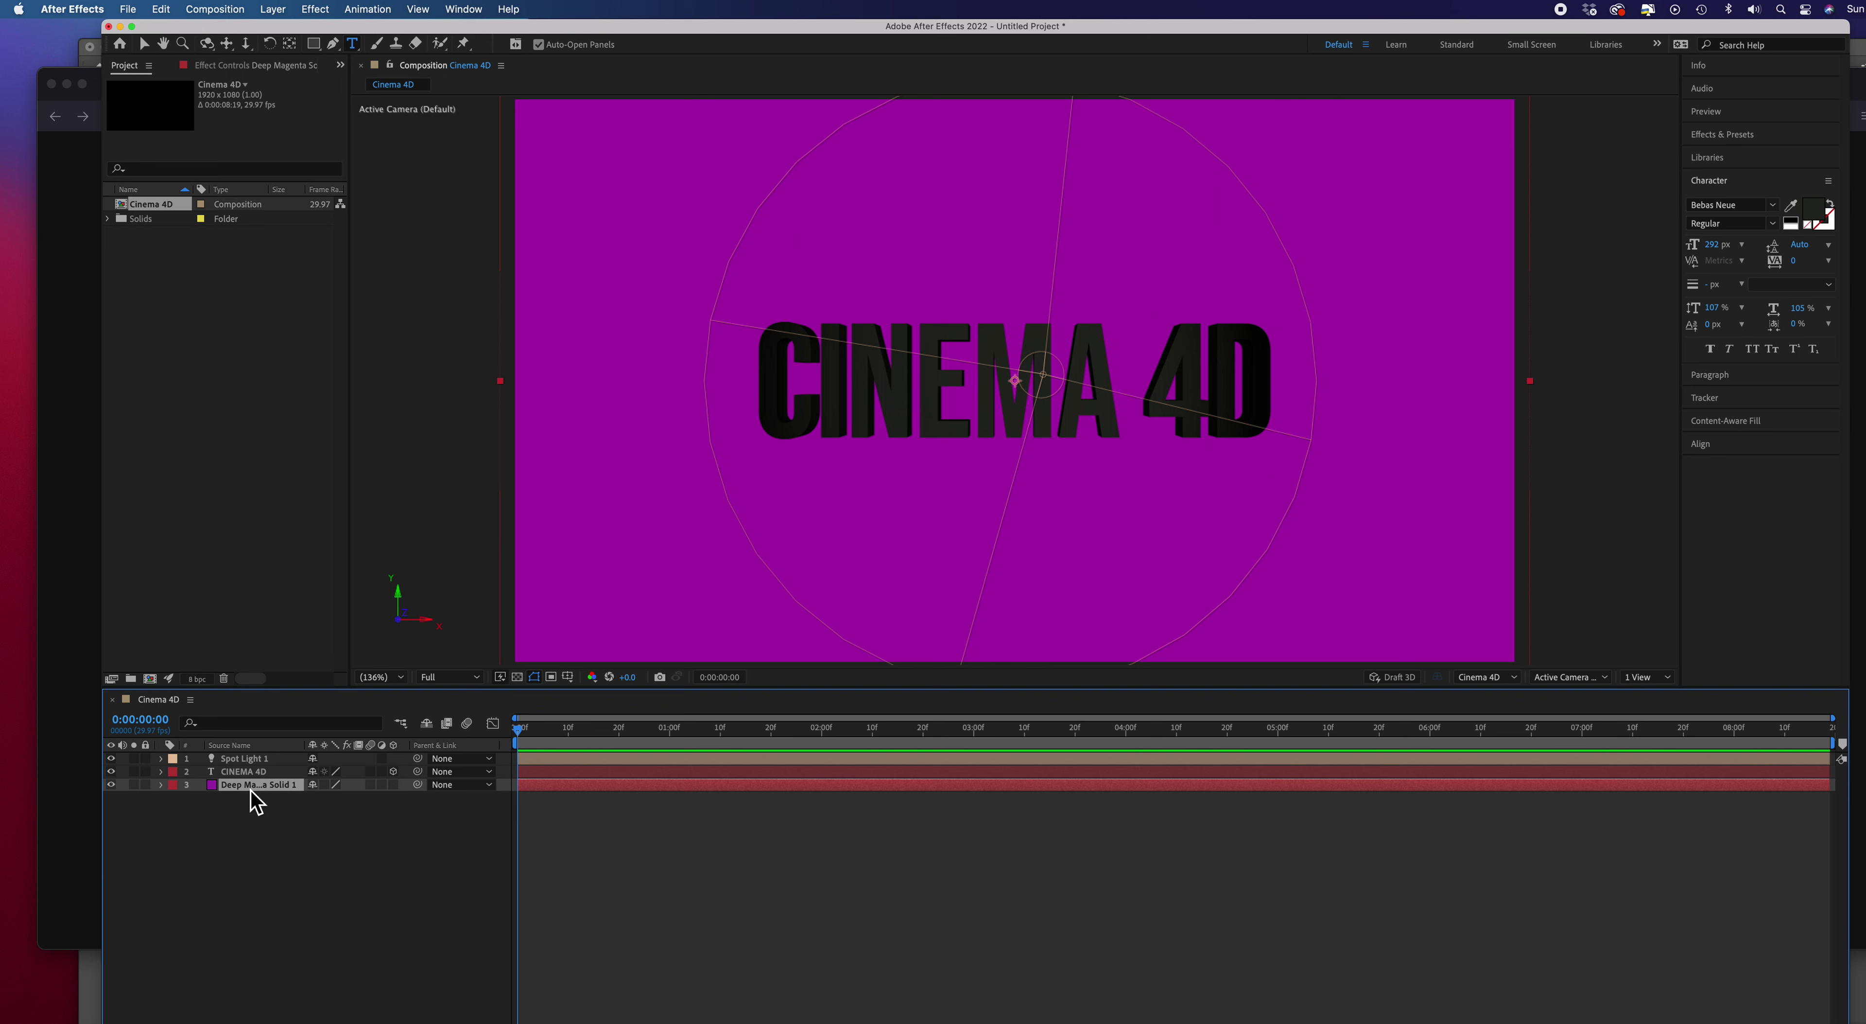
right_click(255, 801)
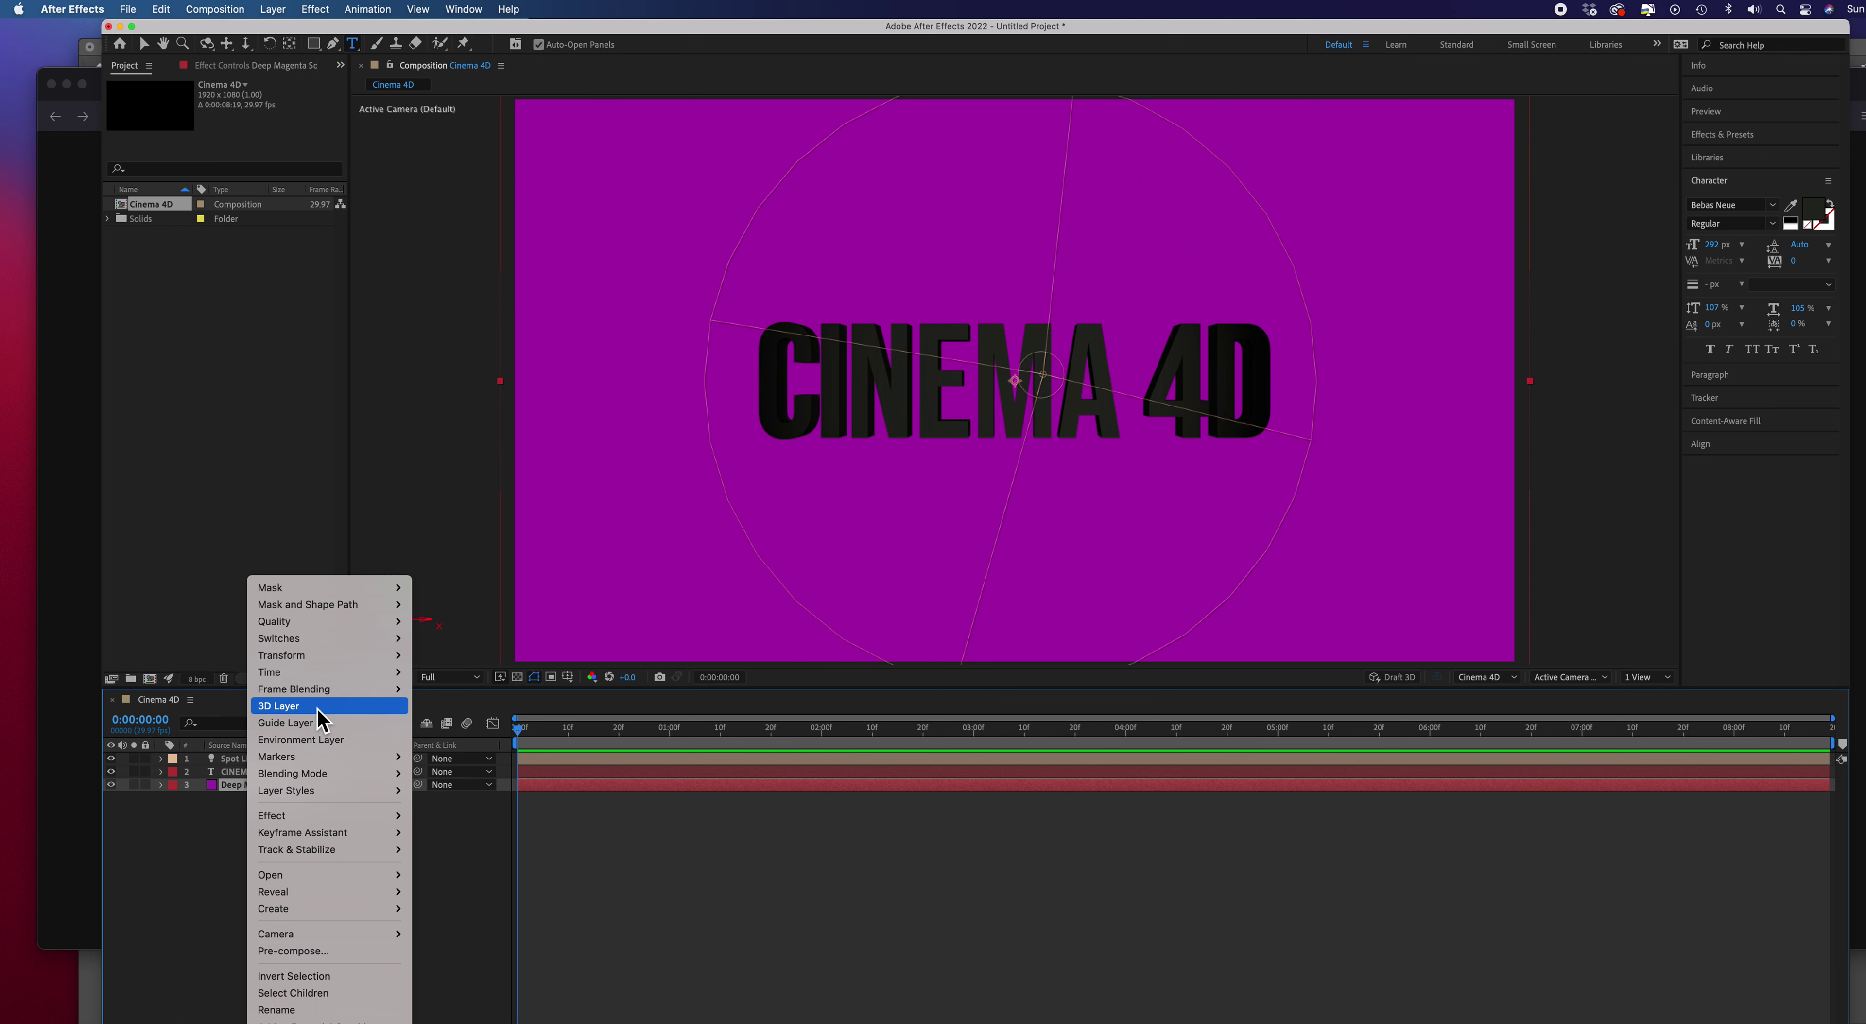
left_click(289, 705)
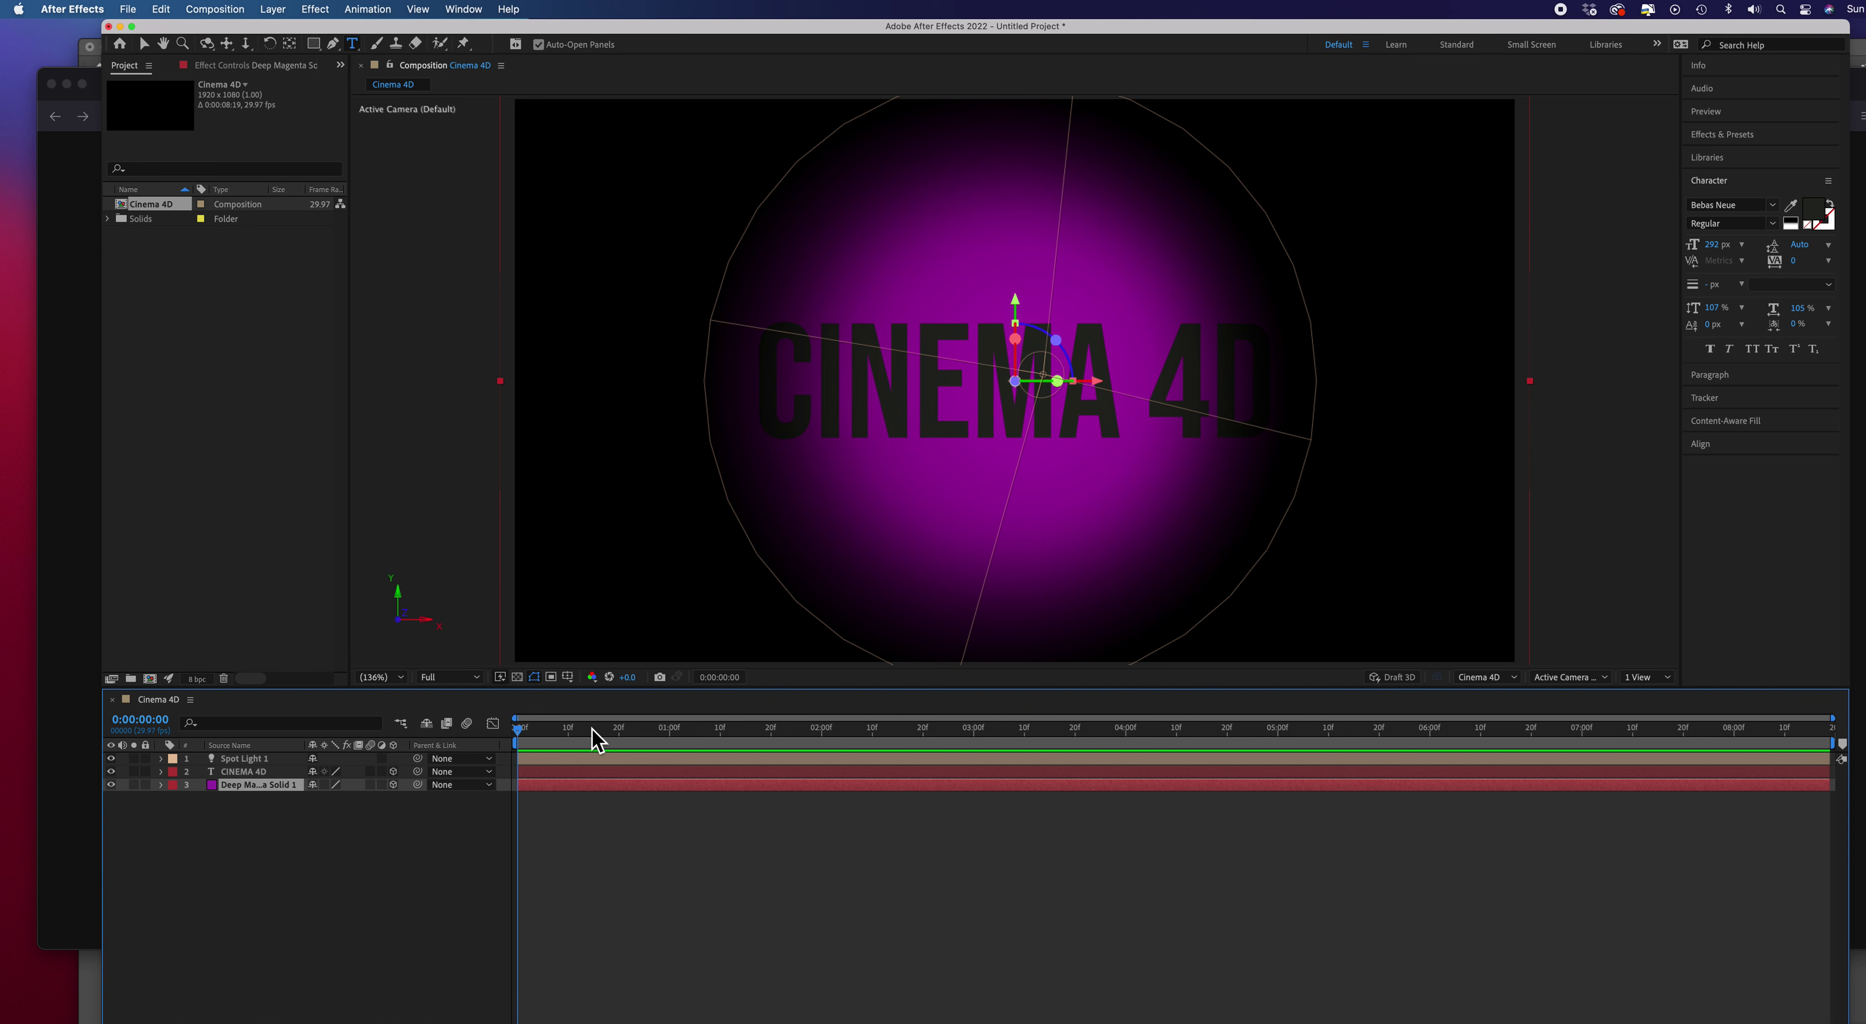
Expand the magenta solid's Transform, scrub its Scale to 107%, and collapse it
left_click(161, 785)
left_click(174, 798)
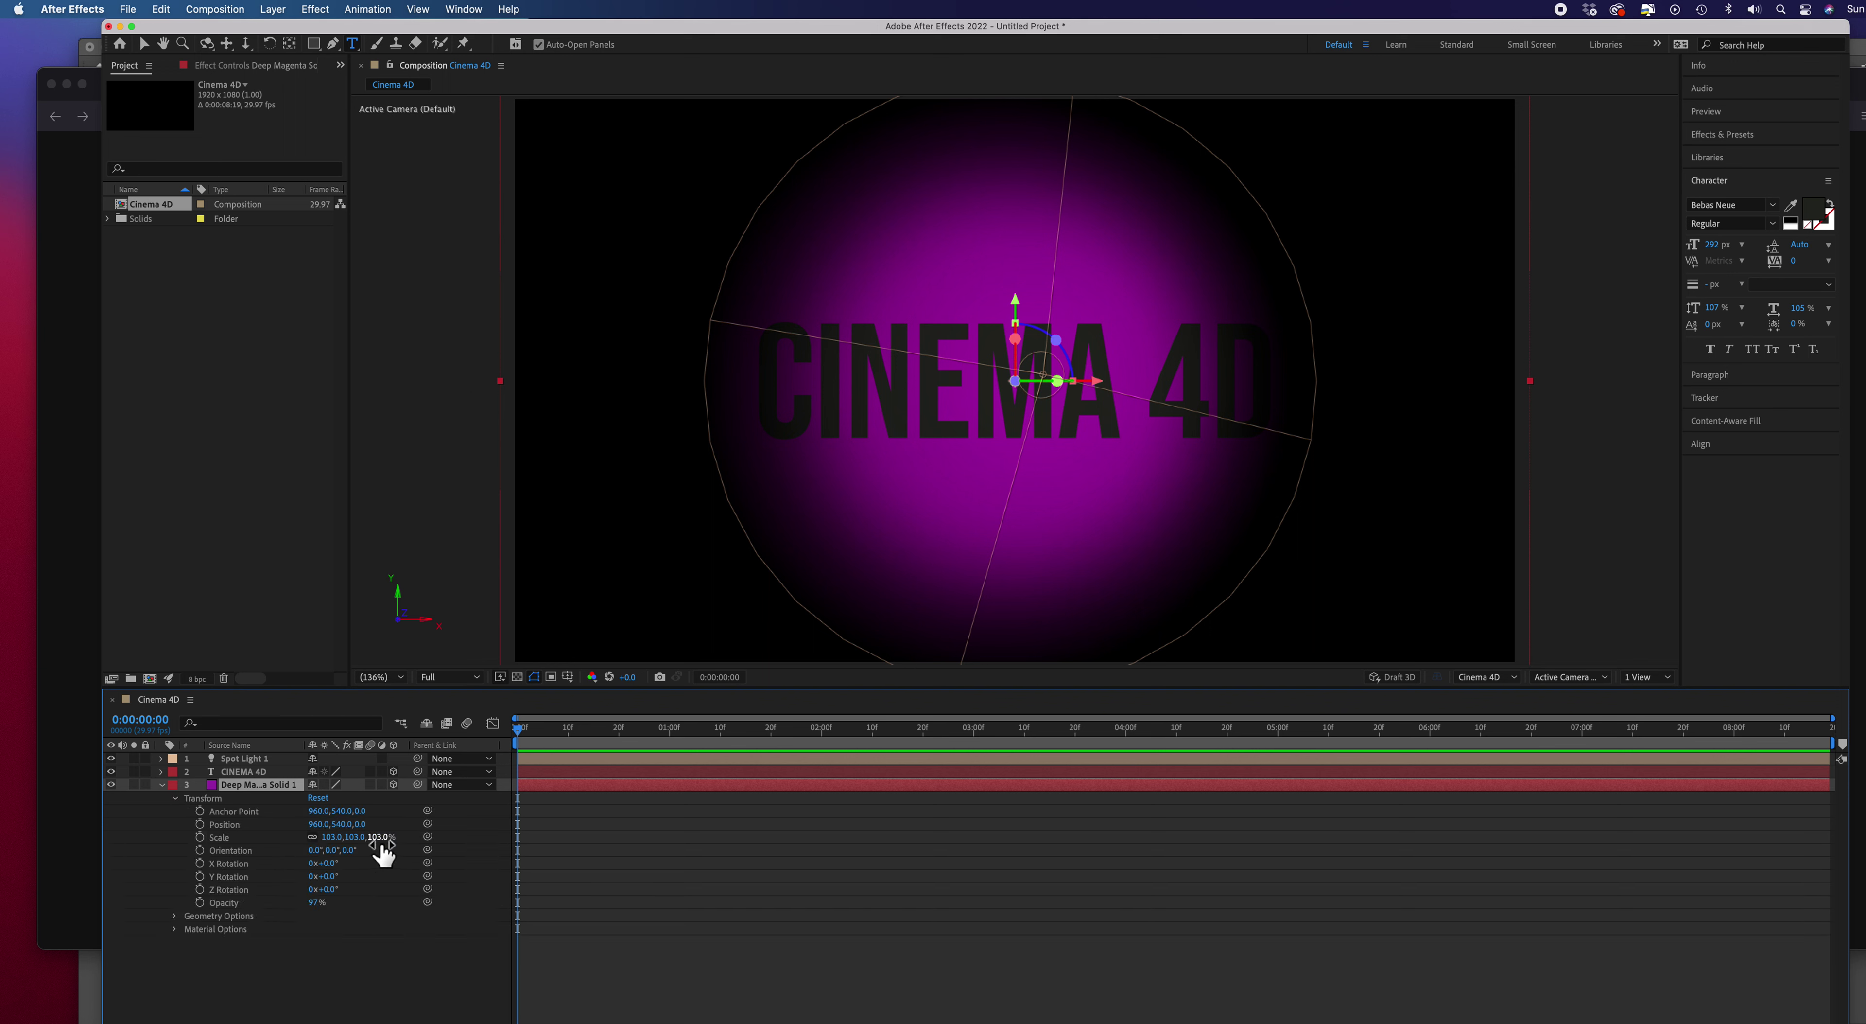
mouse_move(382, 840)
left_mouse_down()
mouse_move(400, 842)
mouse_move(368, 842)
left_mouse_up()
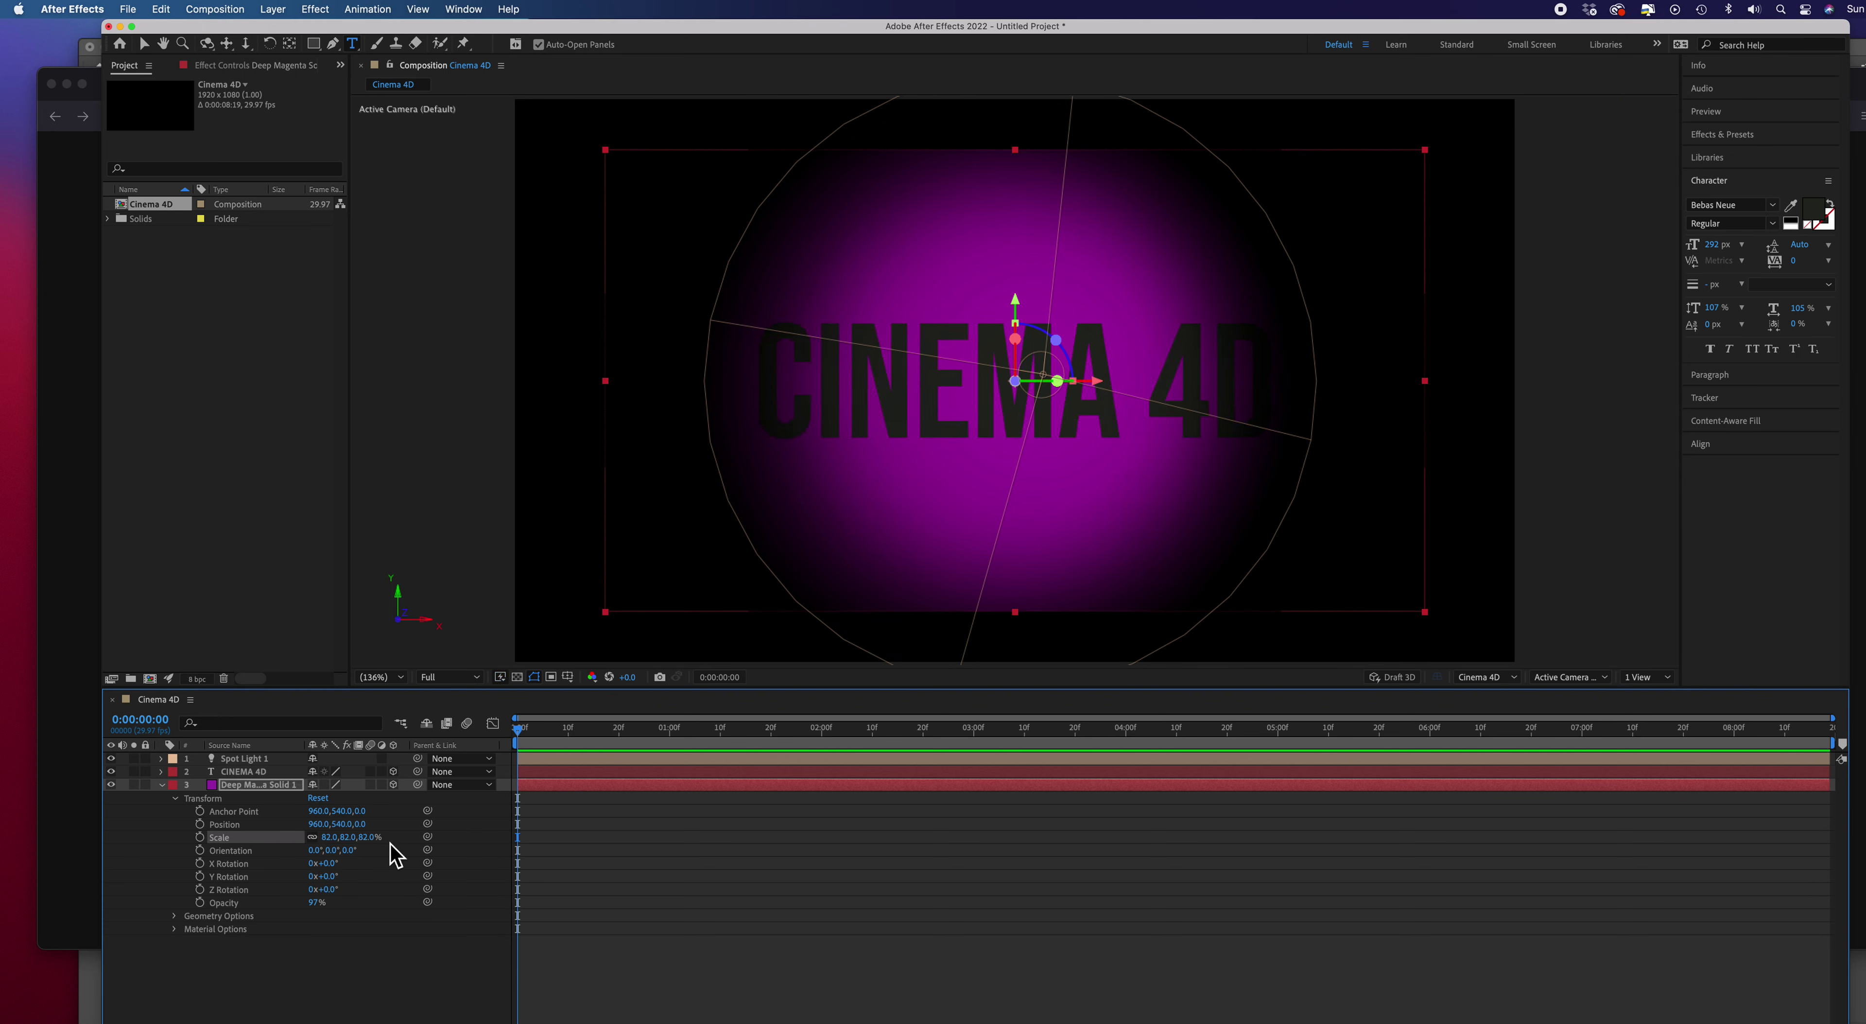
left_click_drag(376, 842, 394, 846)
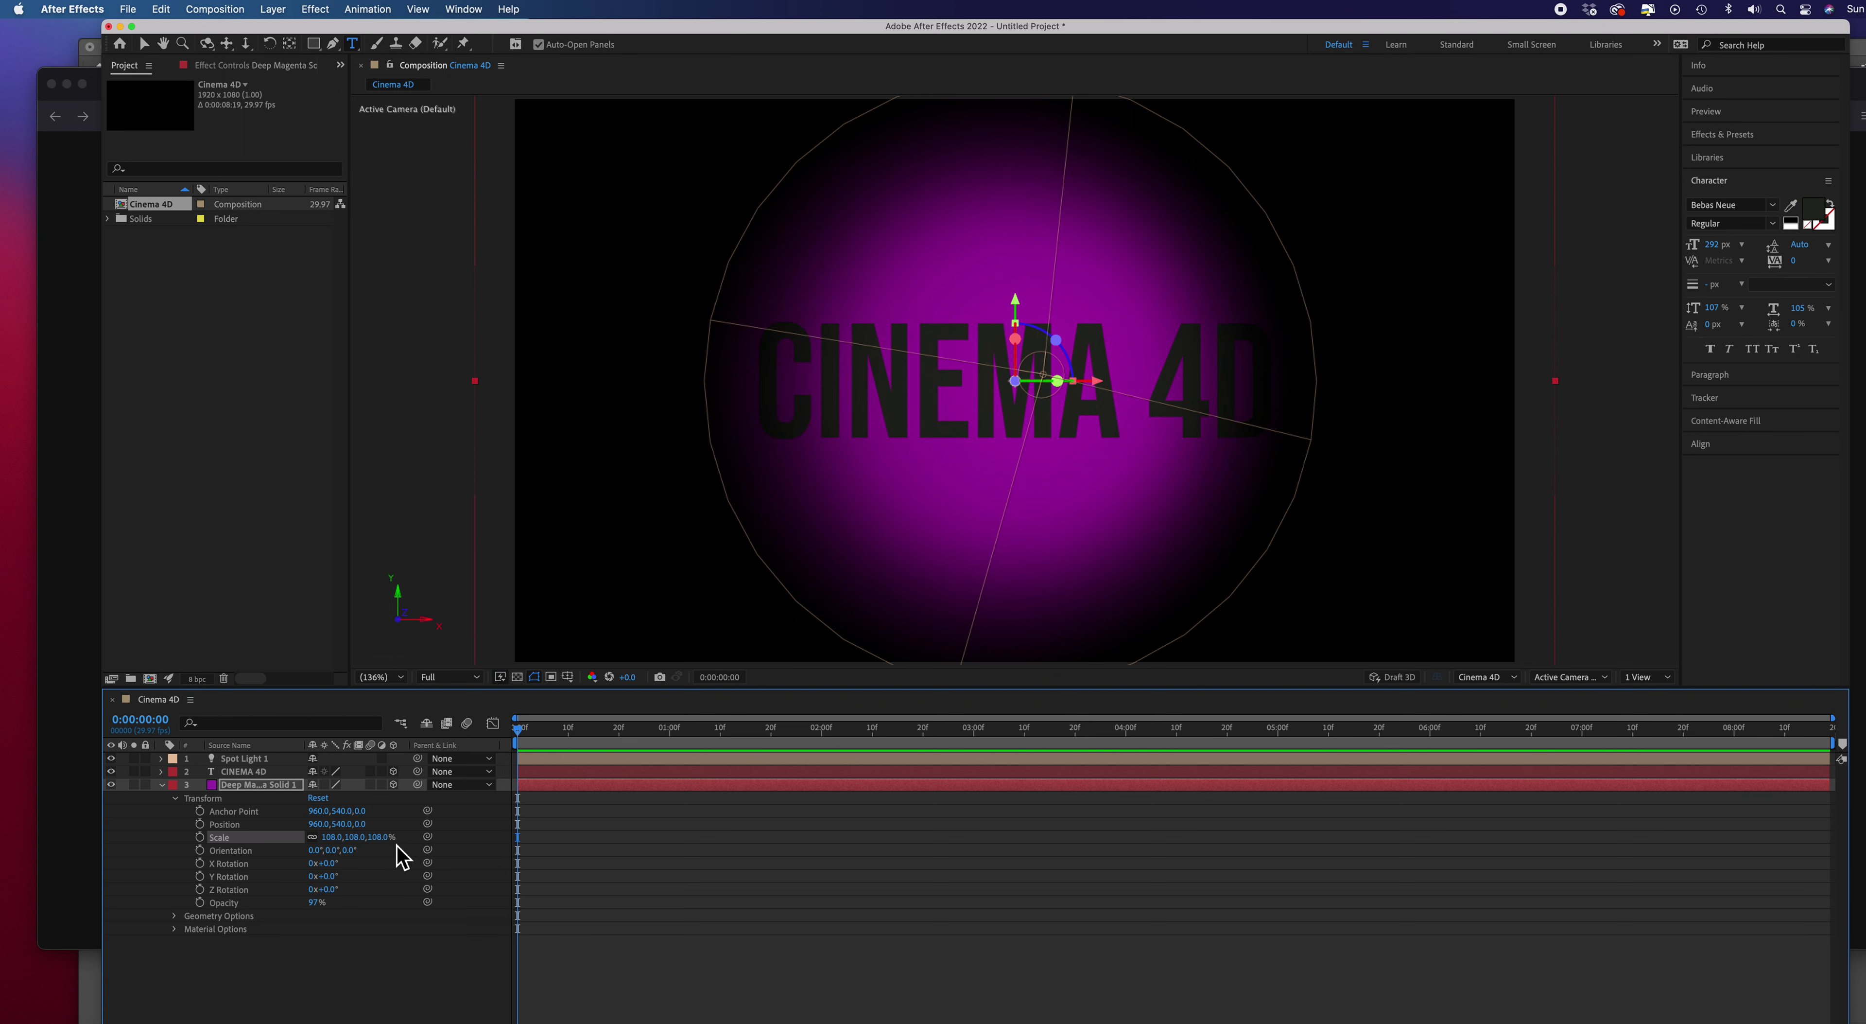
left_click_drag(354, 839, 353, 841)
left_click(163, 789)
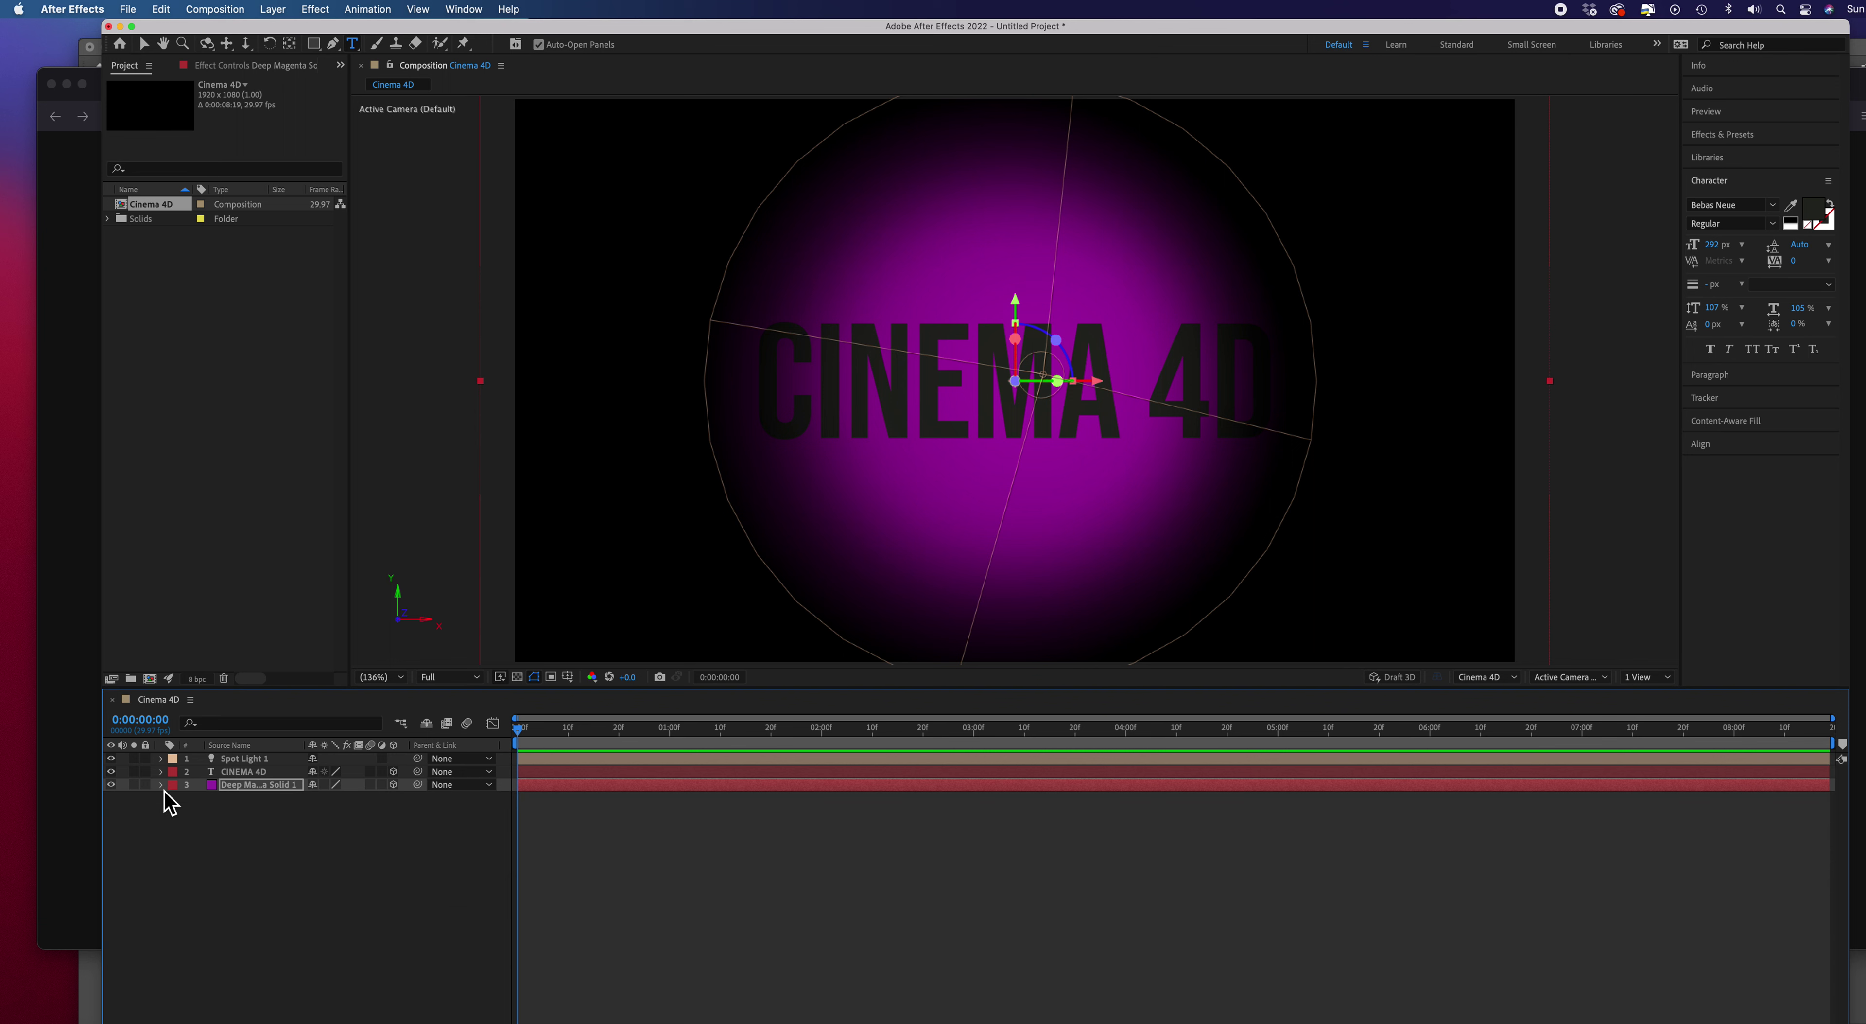
Pull Spot Light 1's Position back to widen its cone, then collapse the layer
left_click(245, 761)
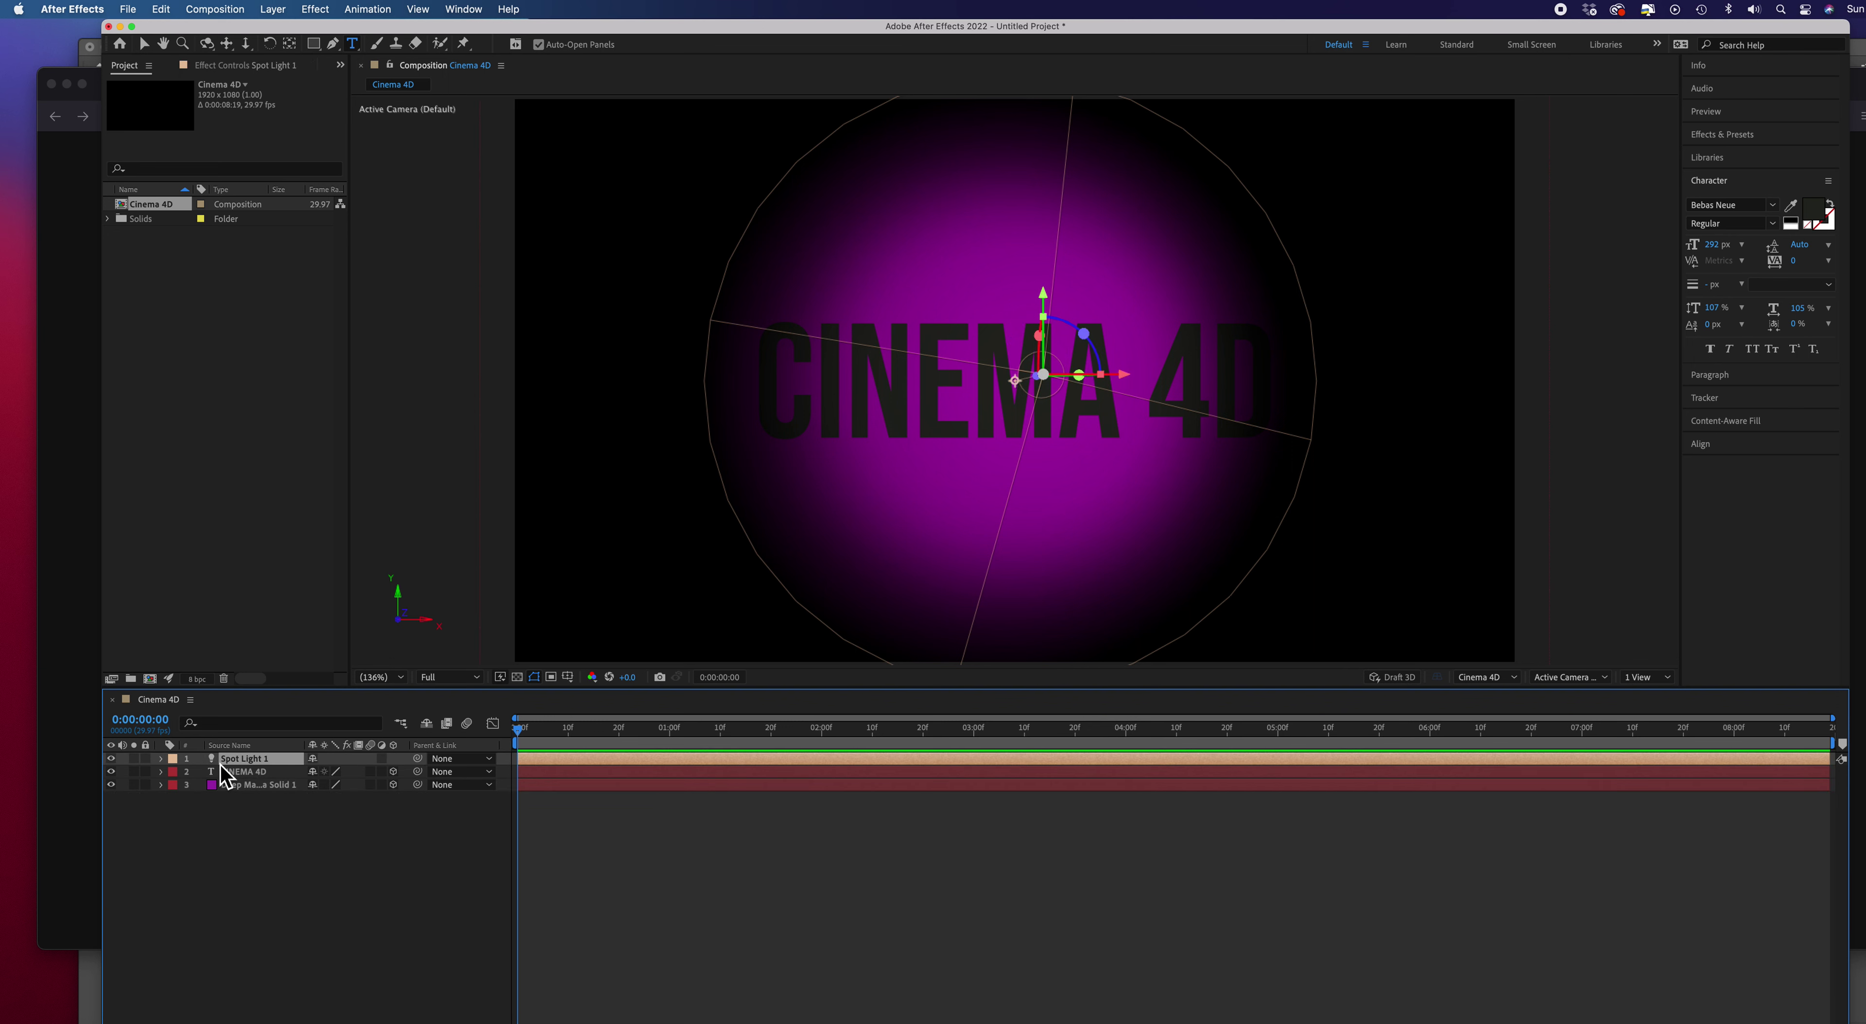
left_click(161, 759)
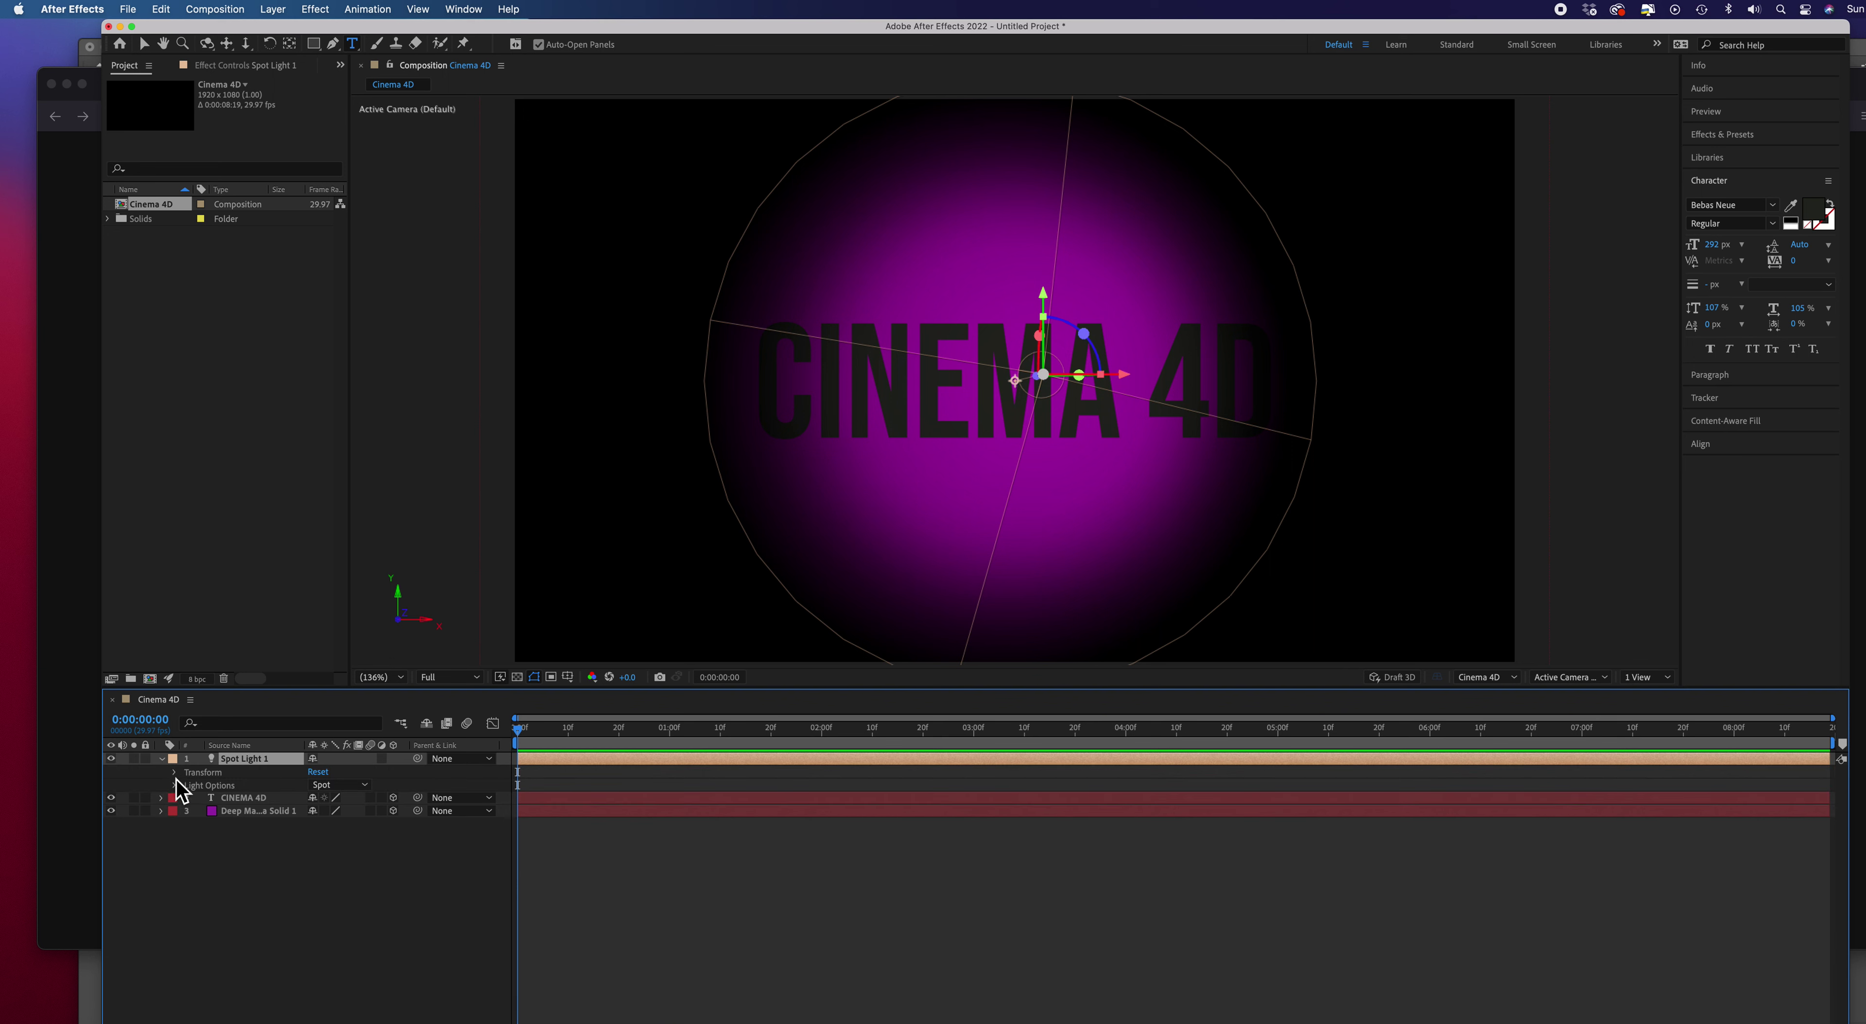
left_click(175, 773)
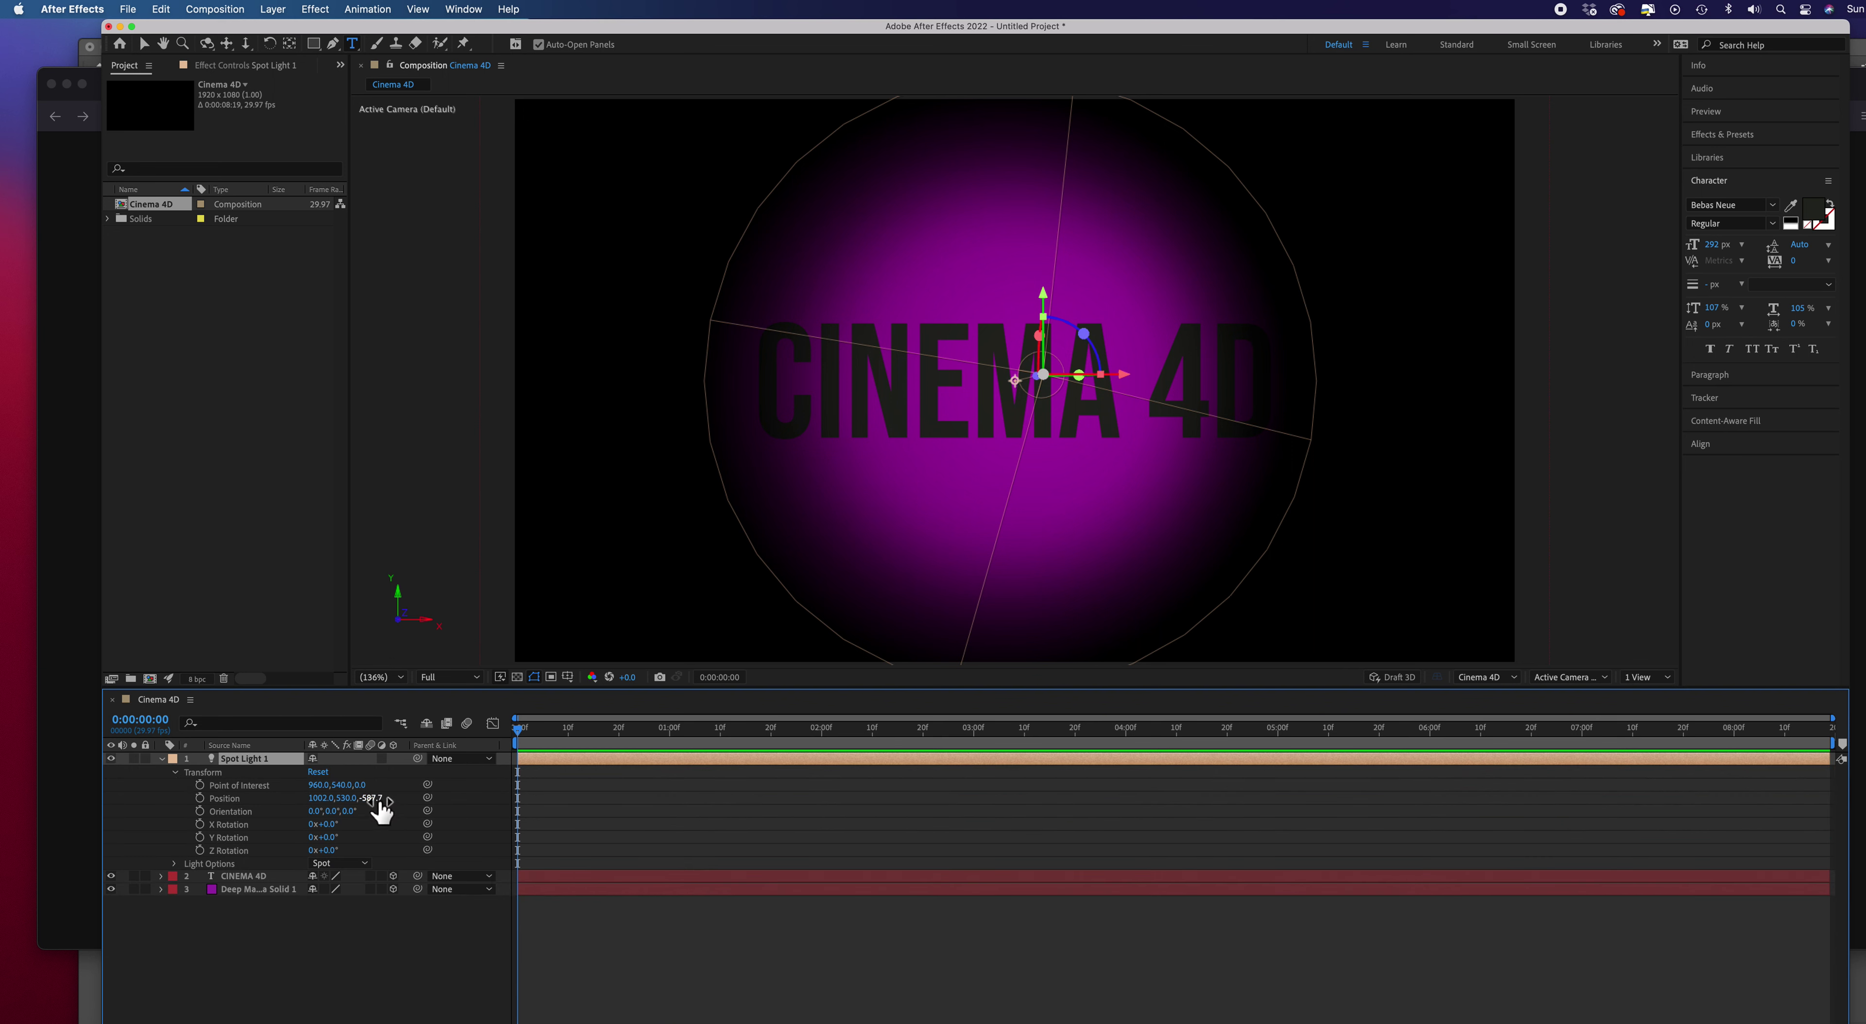
left_click_drag(373, 799, 245, 803)
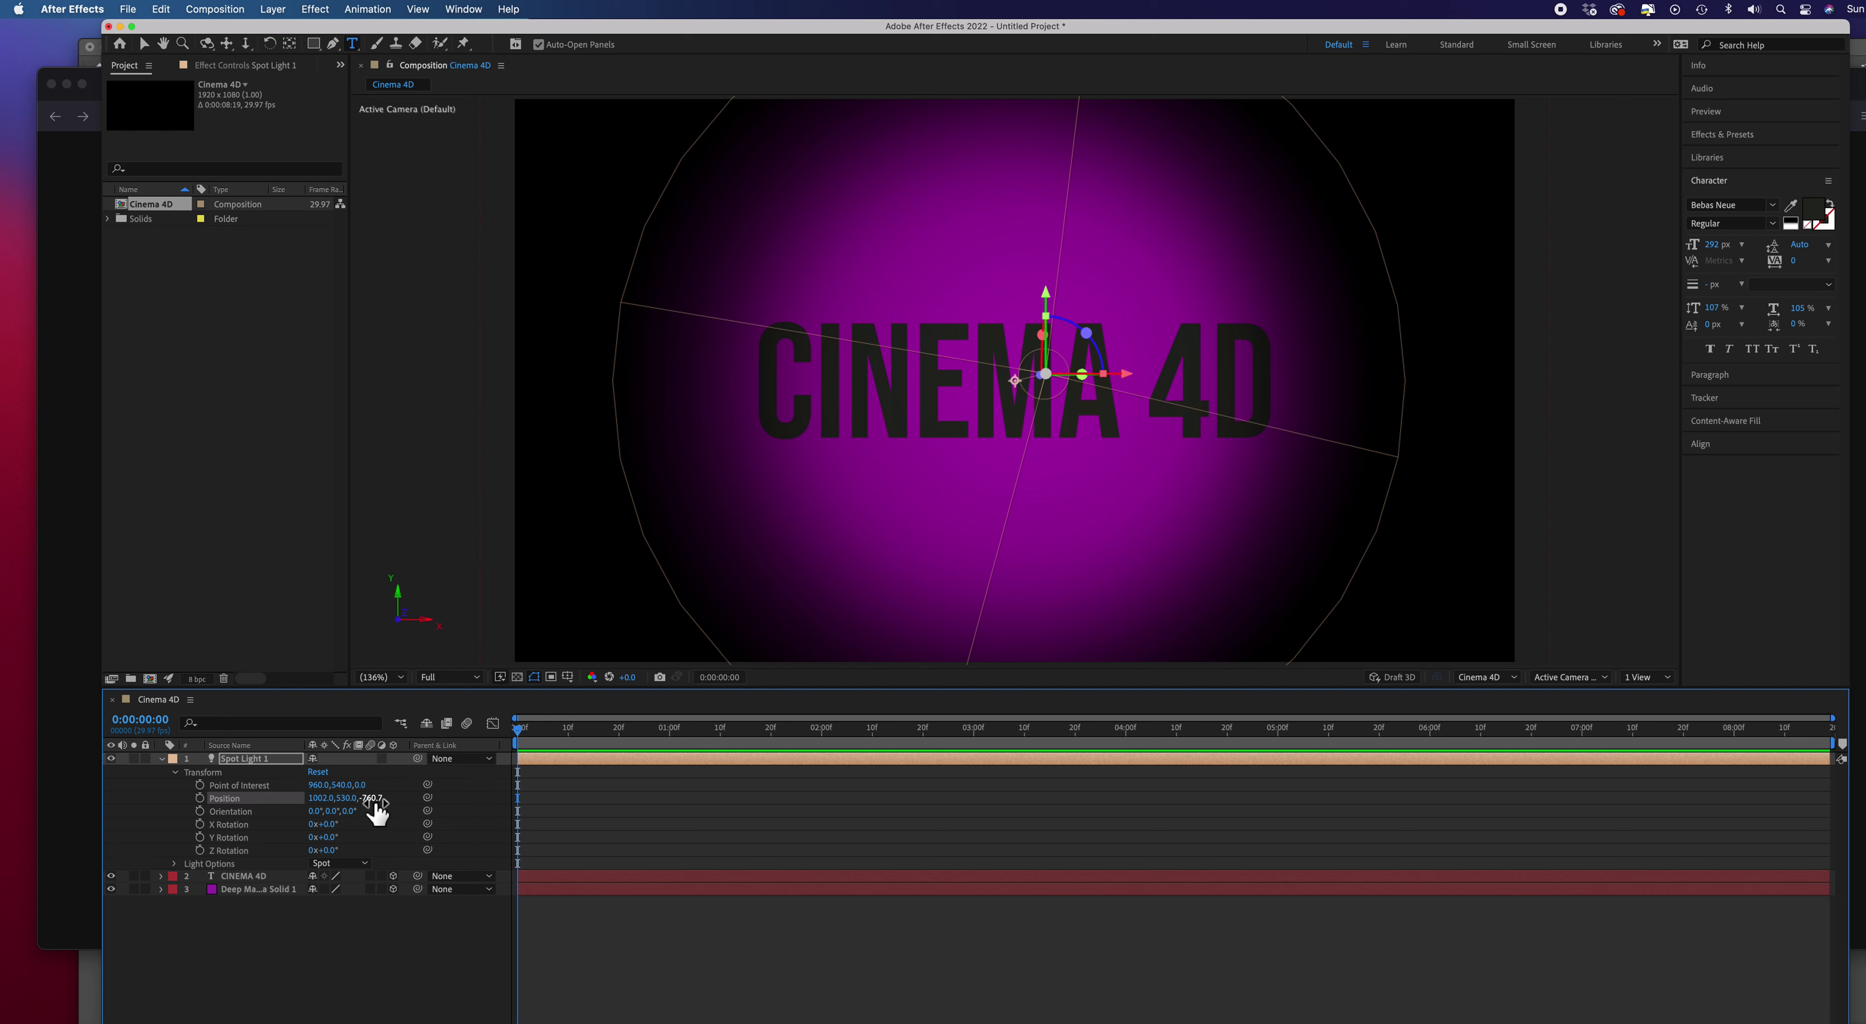
left_click_drag(374, 802, 353, 803)
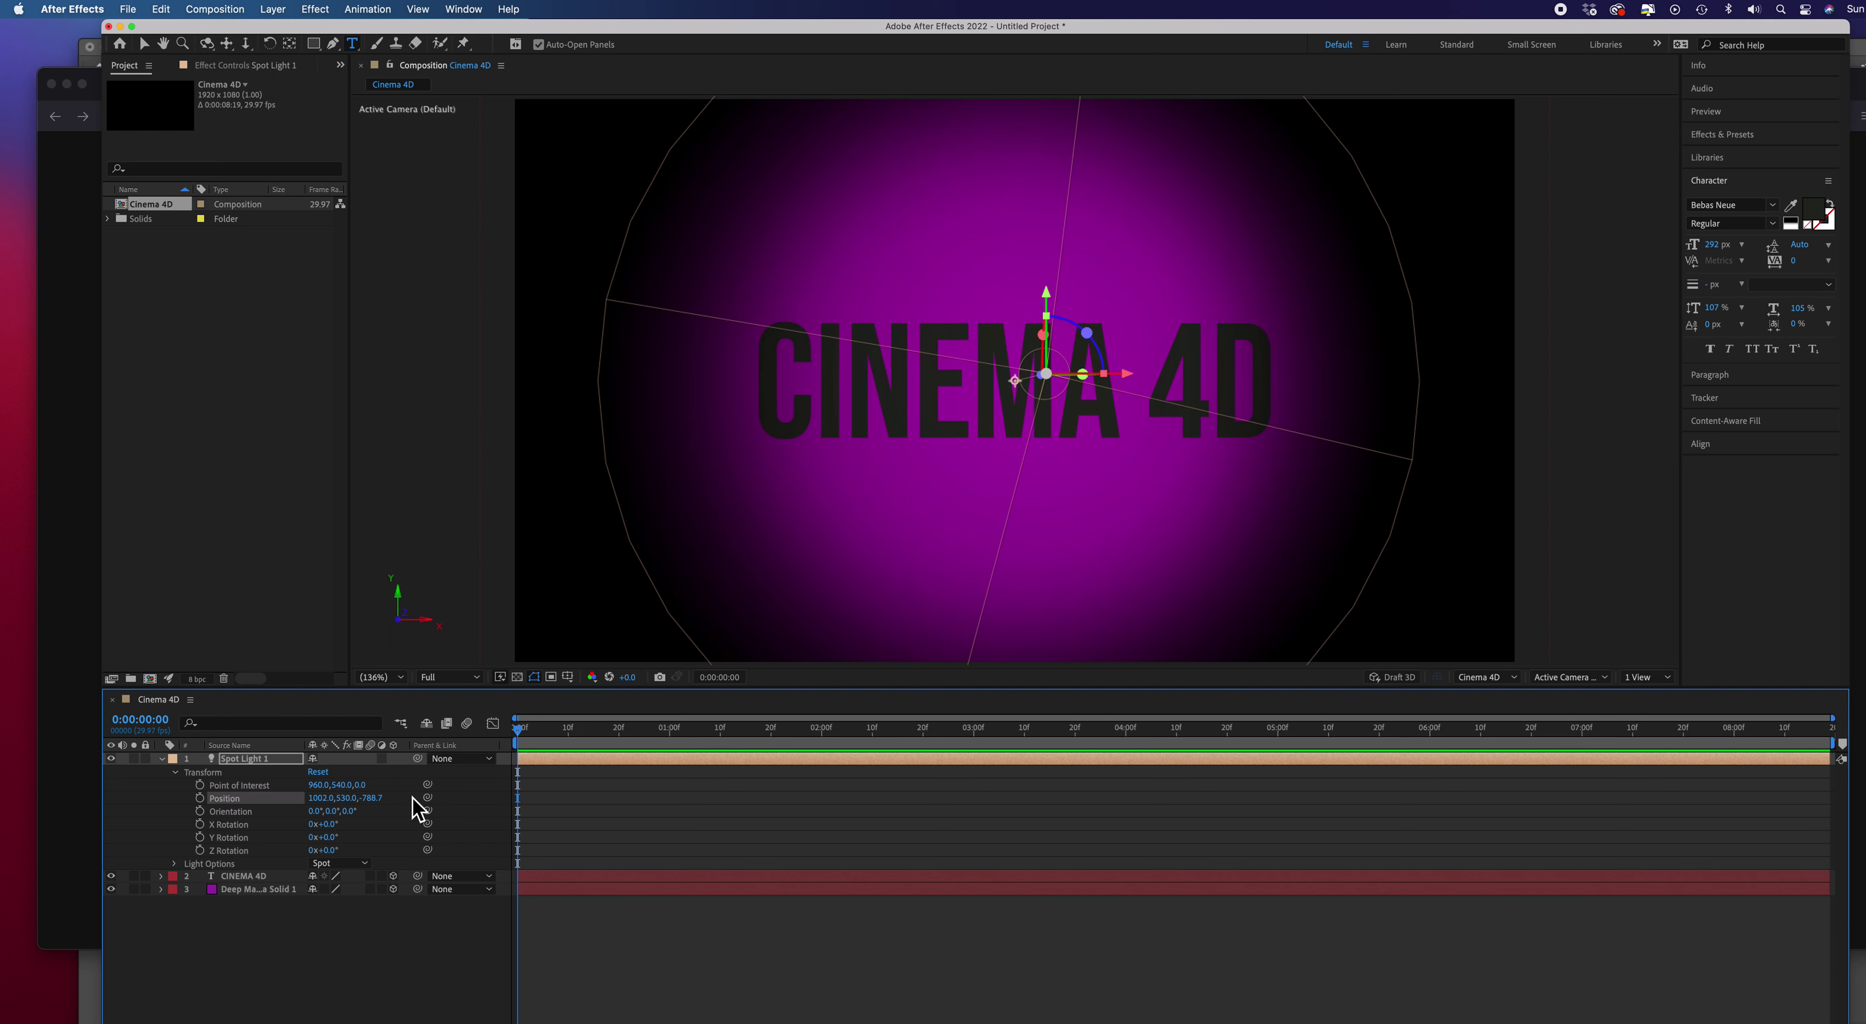
left_click(160, 758)
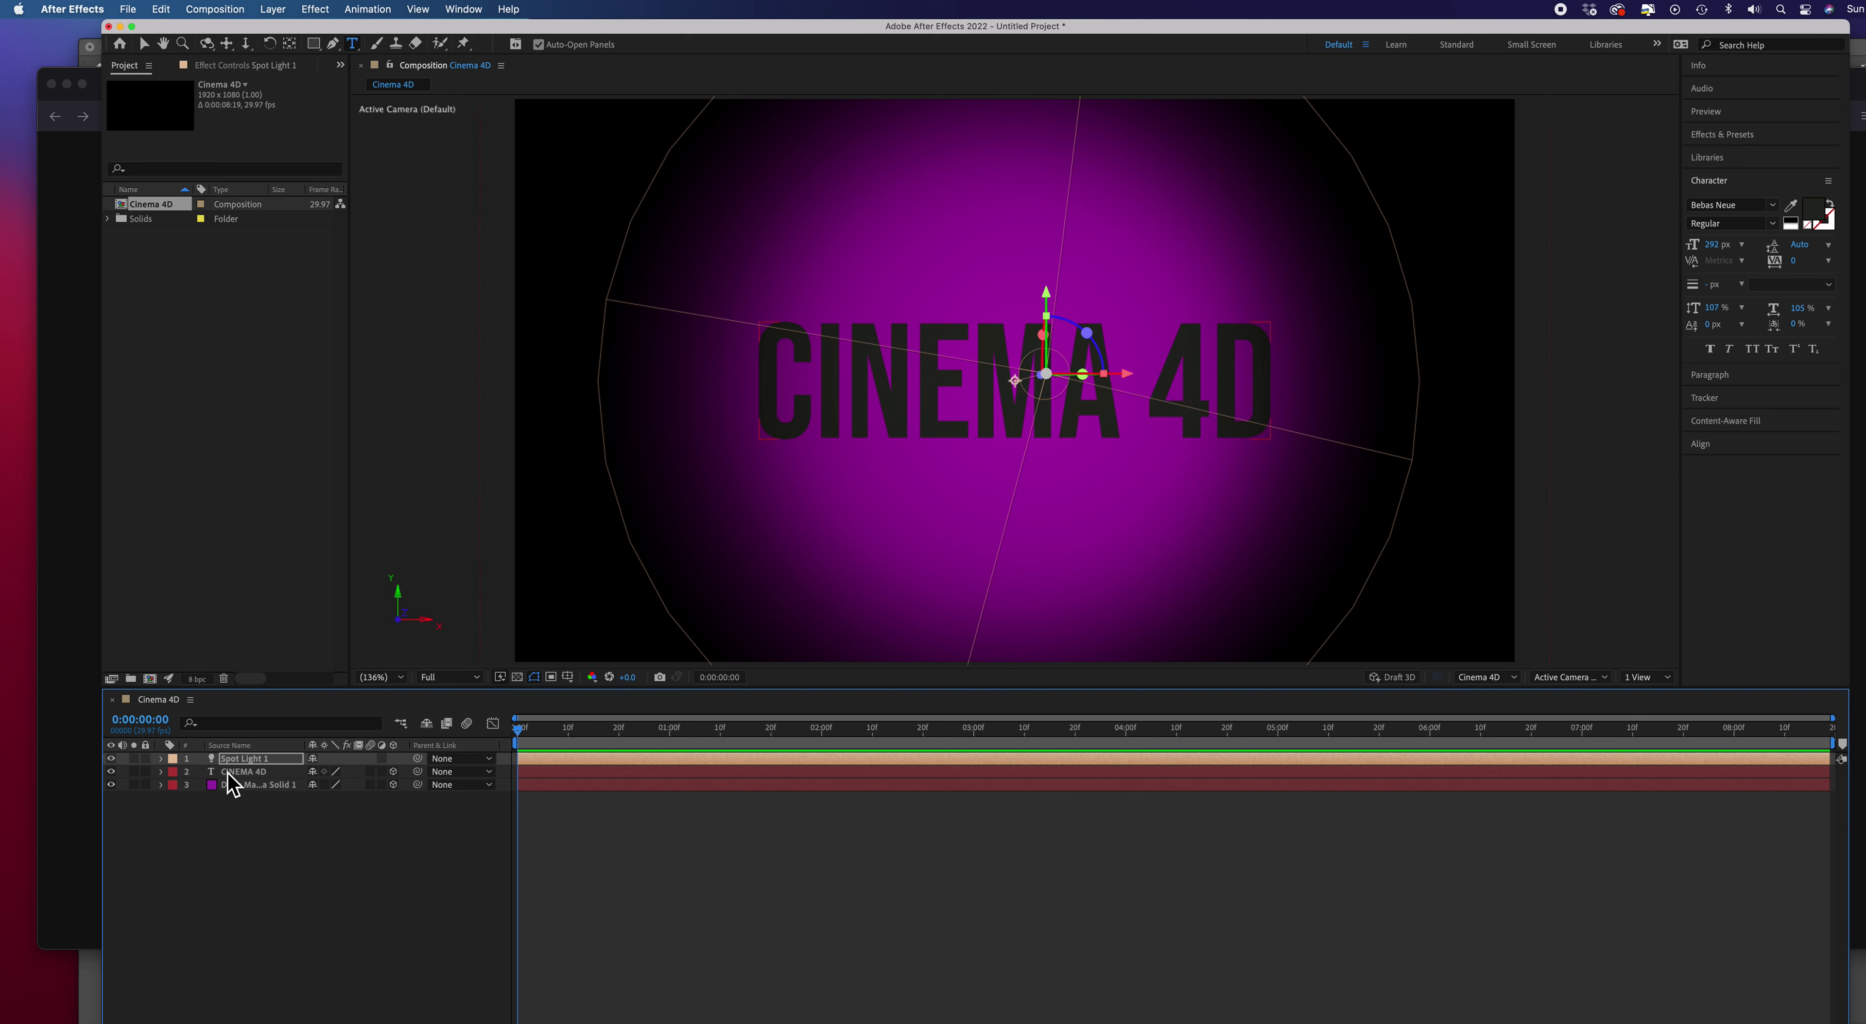
Raise the CINEMA 4D text layer's Geometry Options Extrusion Depth from 125 to 187
left_click(182, 773, "shift")
key("super+shift+a")
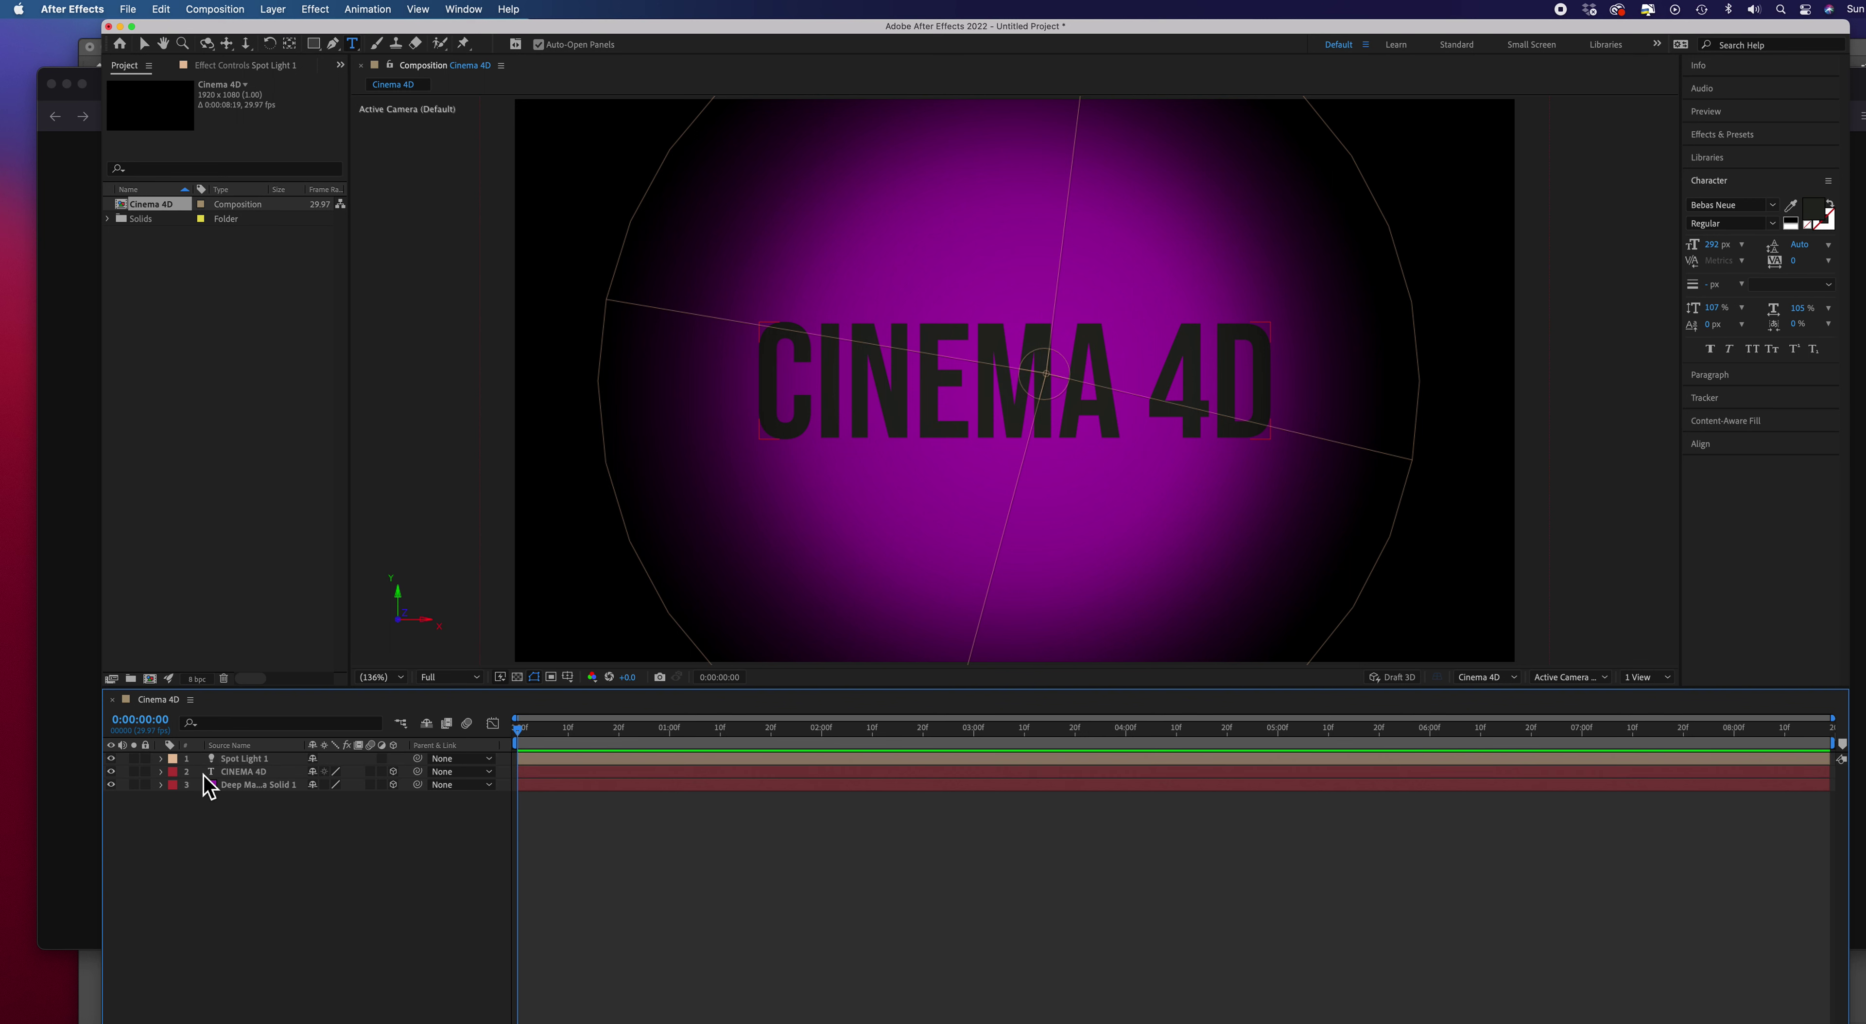
left_click(236, 775)
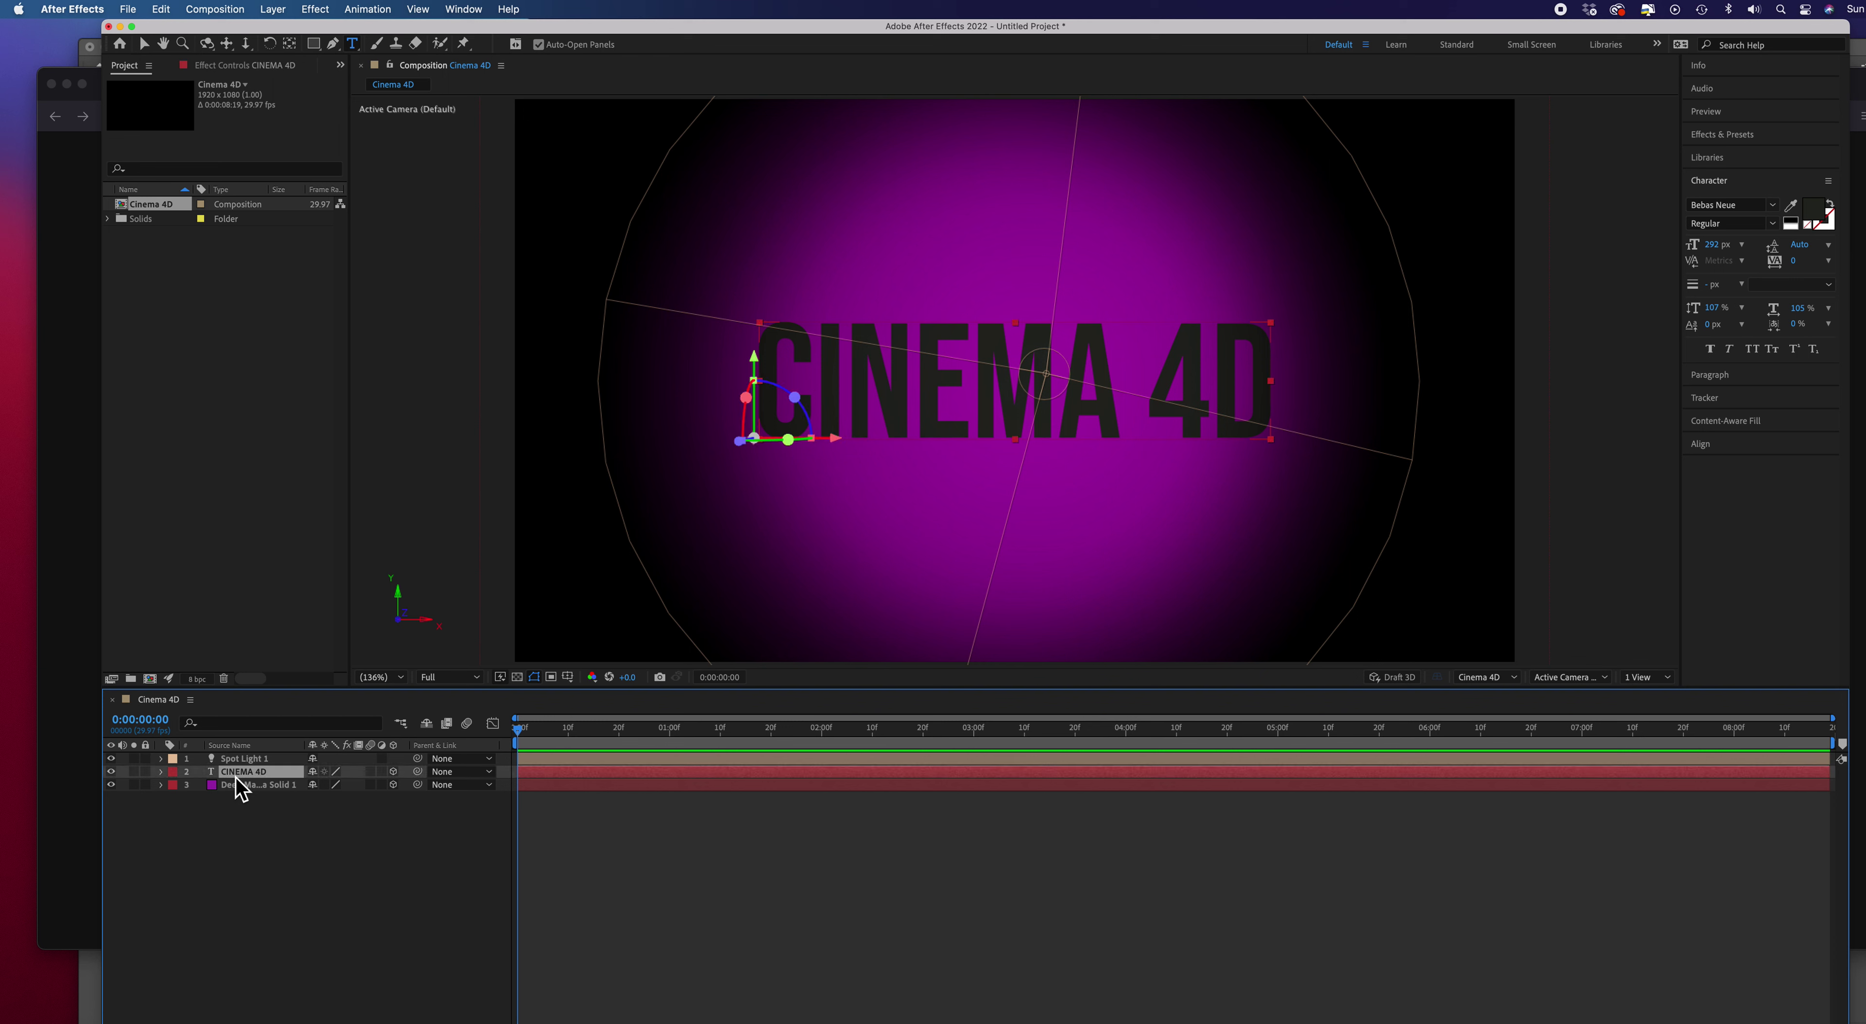
left_click(162, 773)
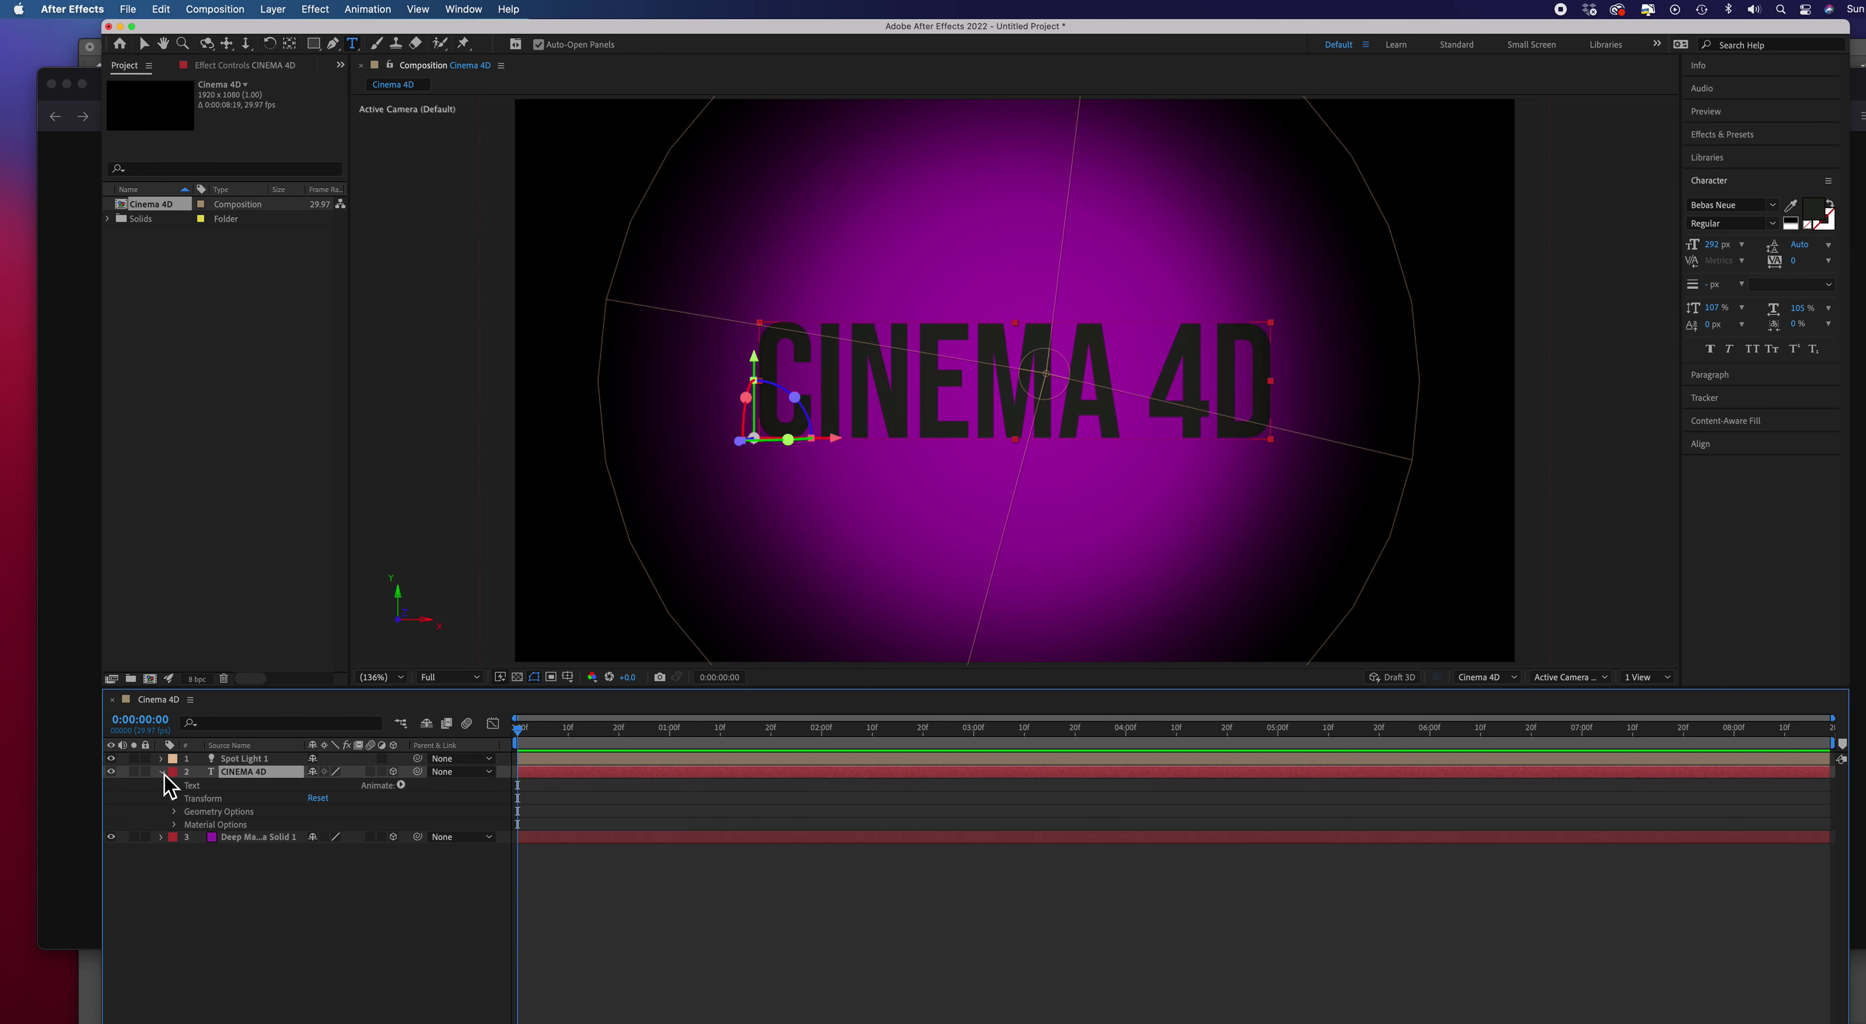
left_click(175, 812)
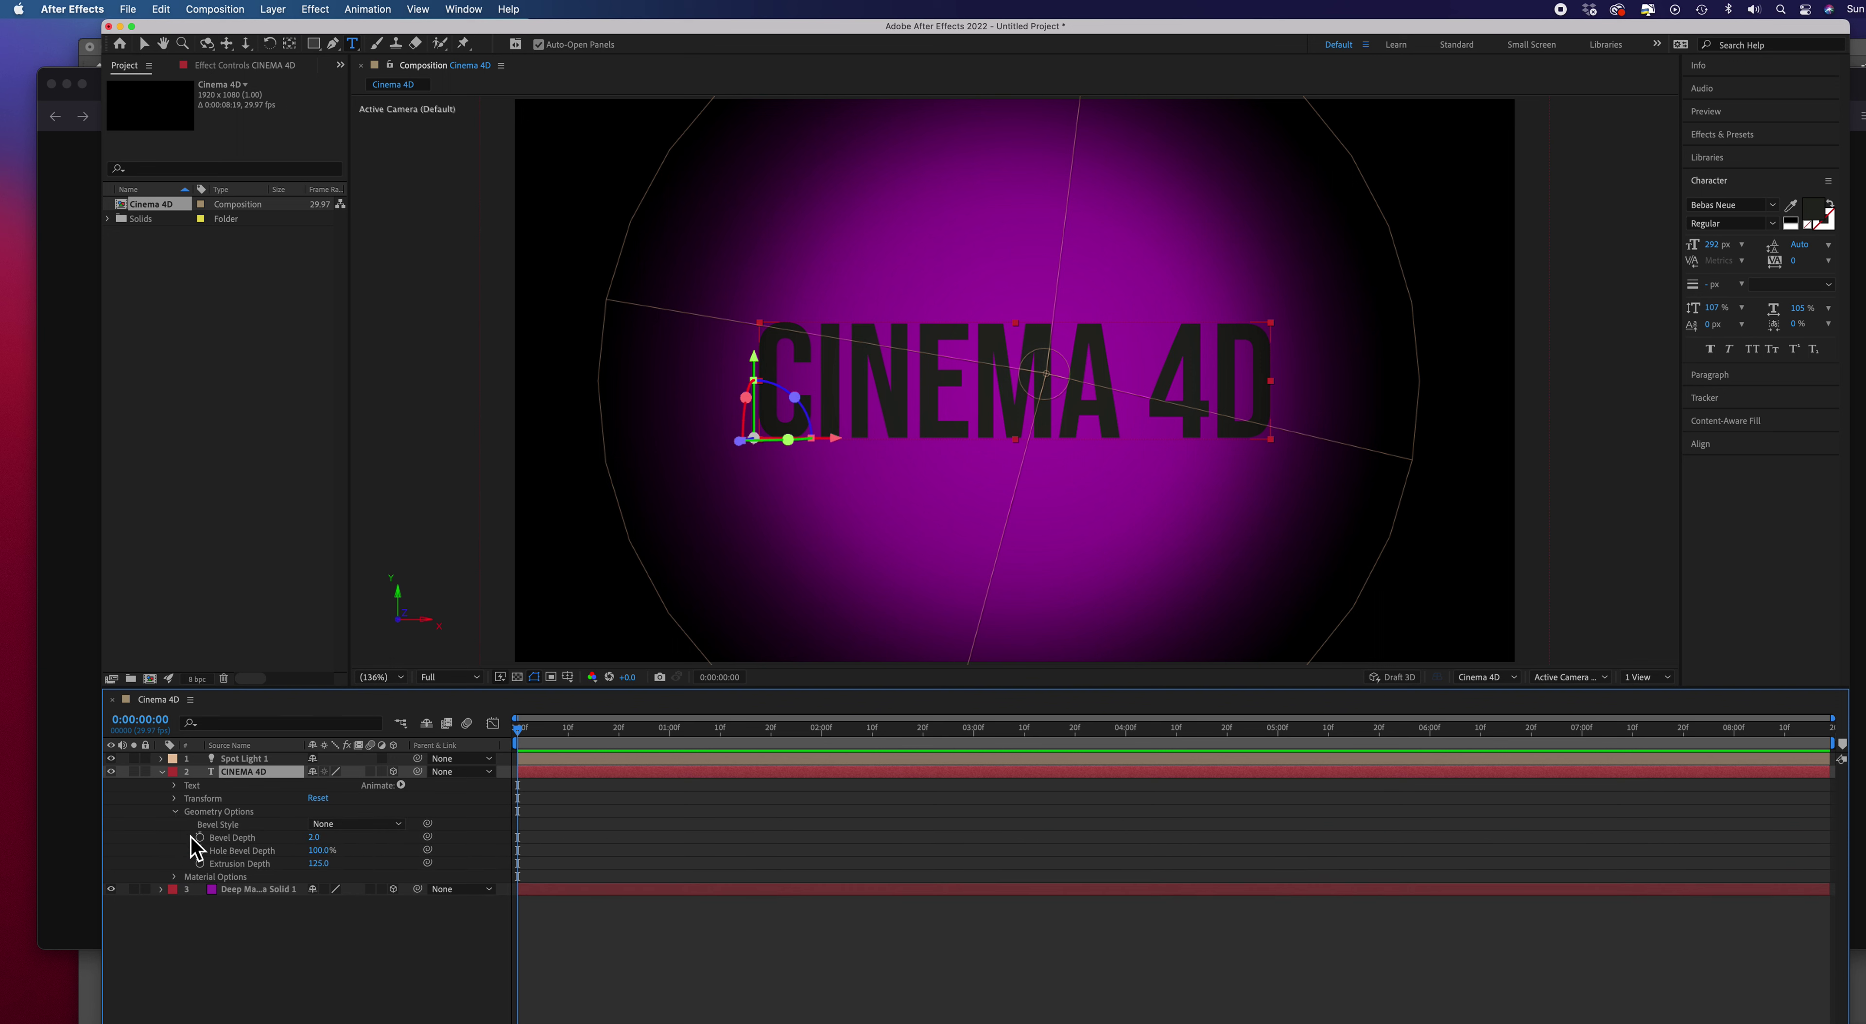
left_click_drag(319, 874, 358, 870)
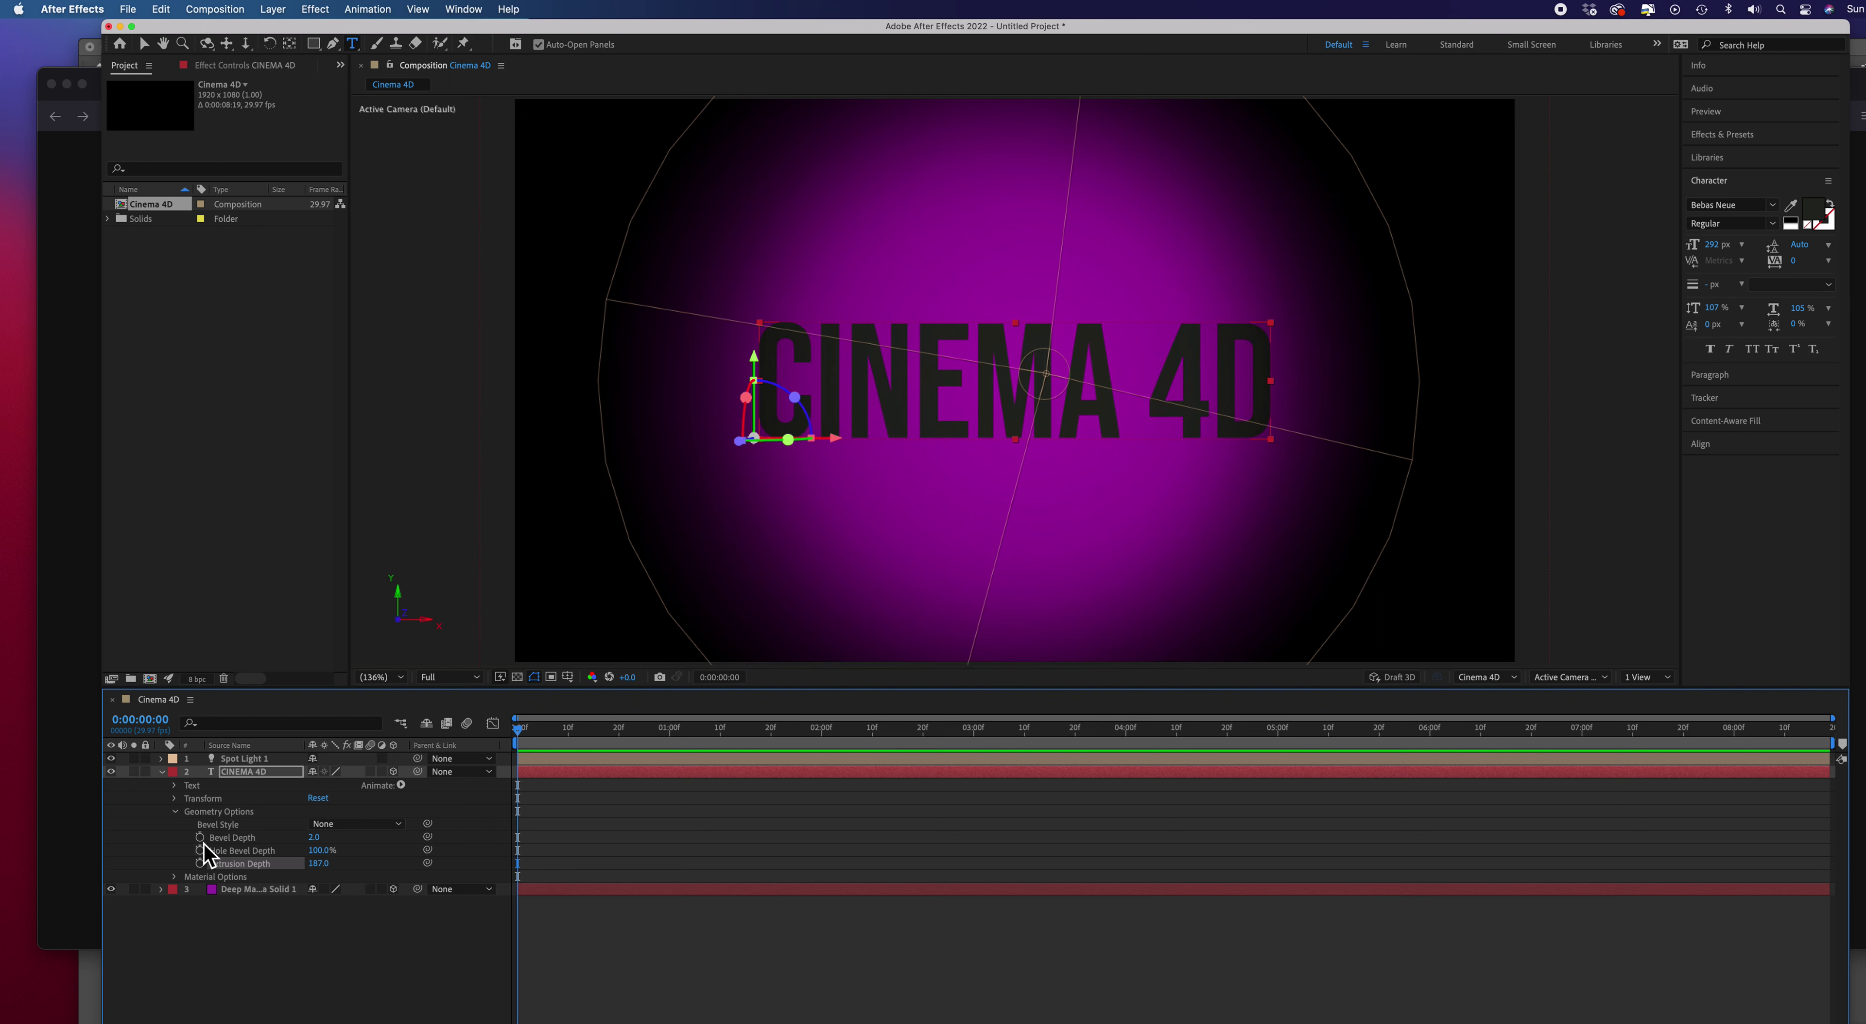
left_click(161, 771)
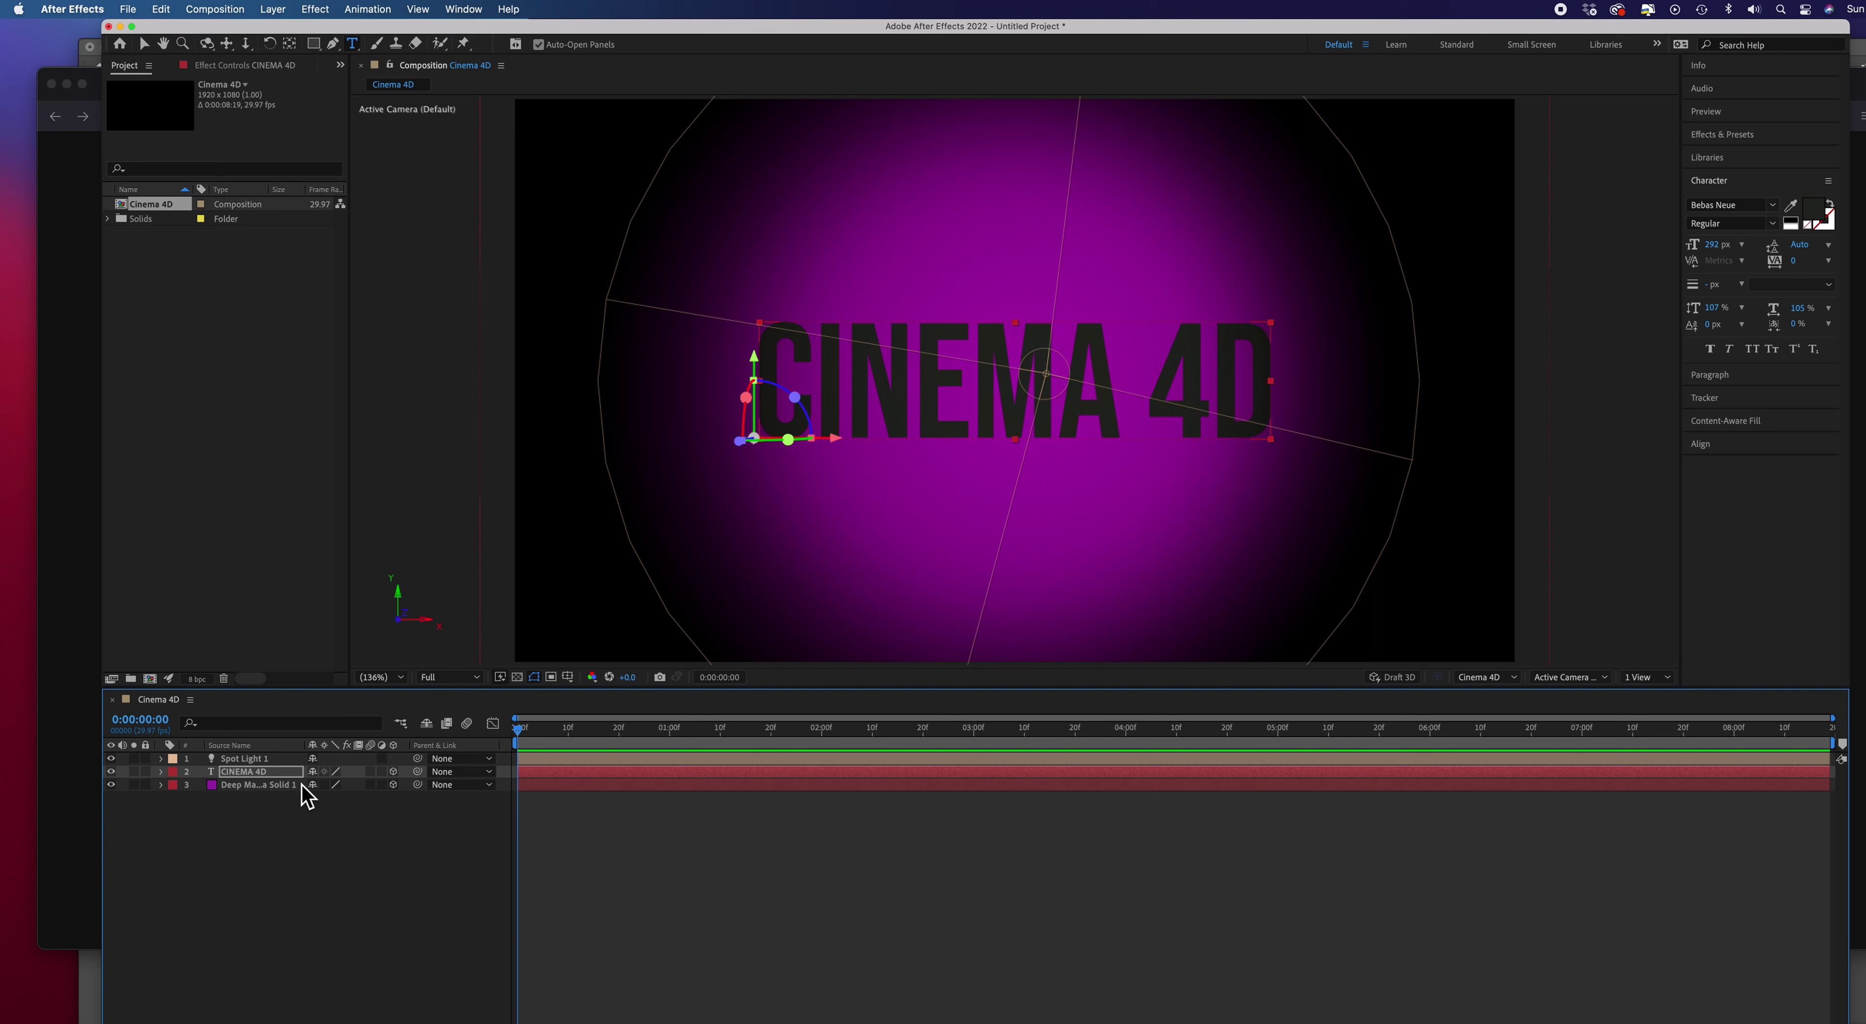
left_click(279, 761)
Reveal the CINEMA 4D text layer's Transform properties and adjust its X Rotation
right_click(279, 761)
key("Escape")
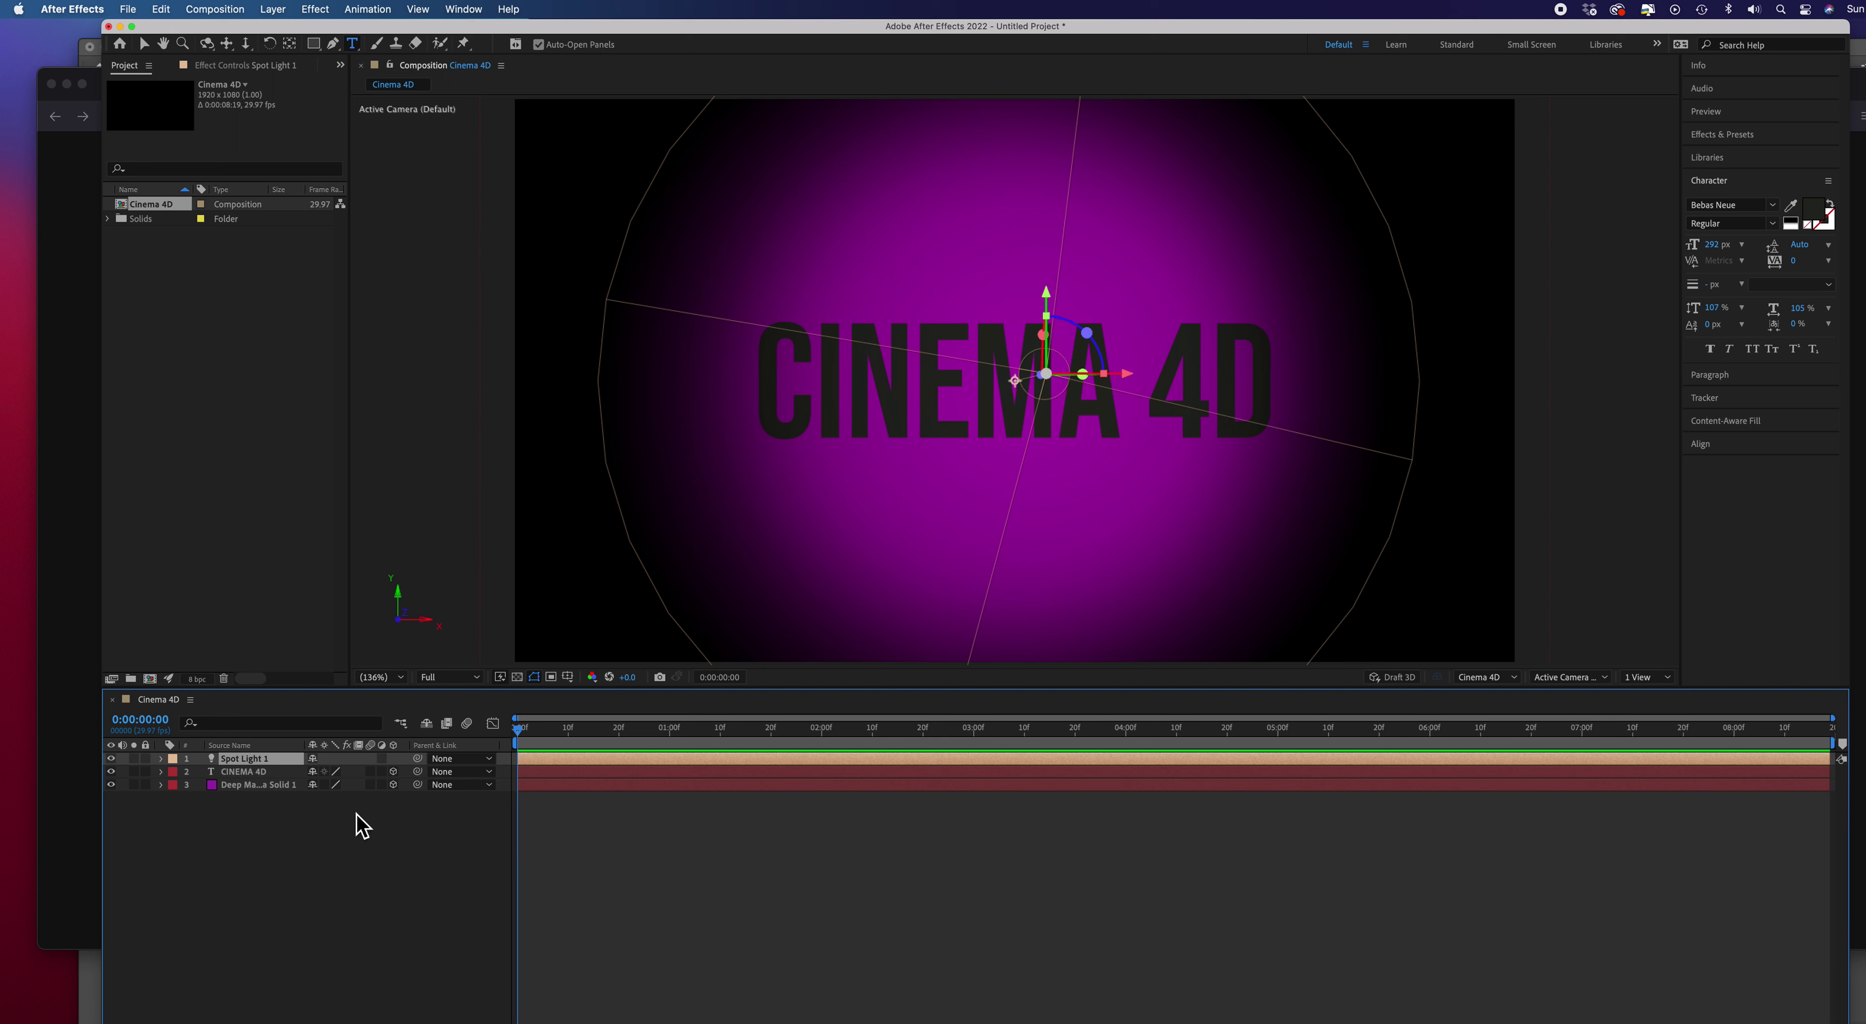
left_click(252, 773)
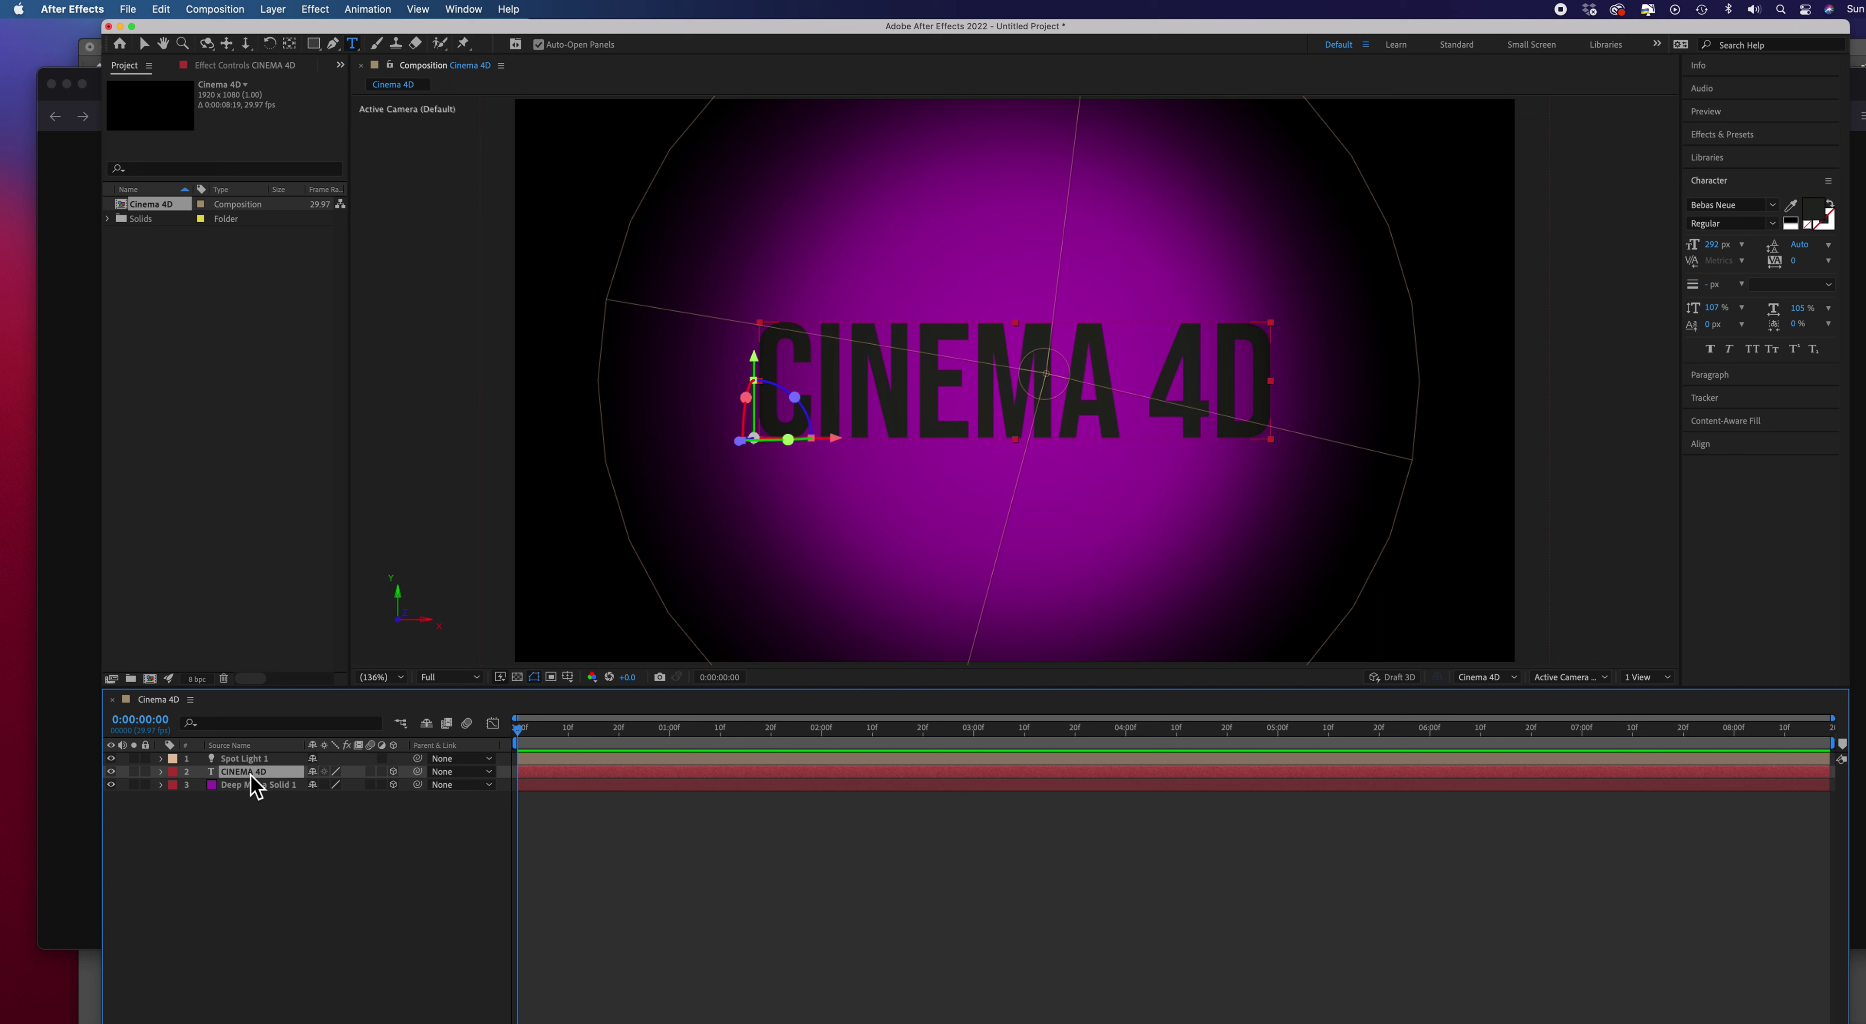
left_click(161, 771)
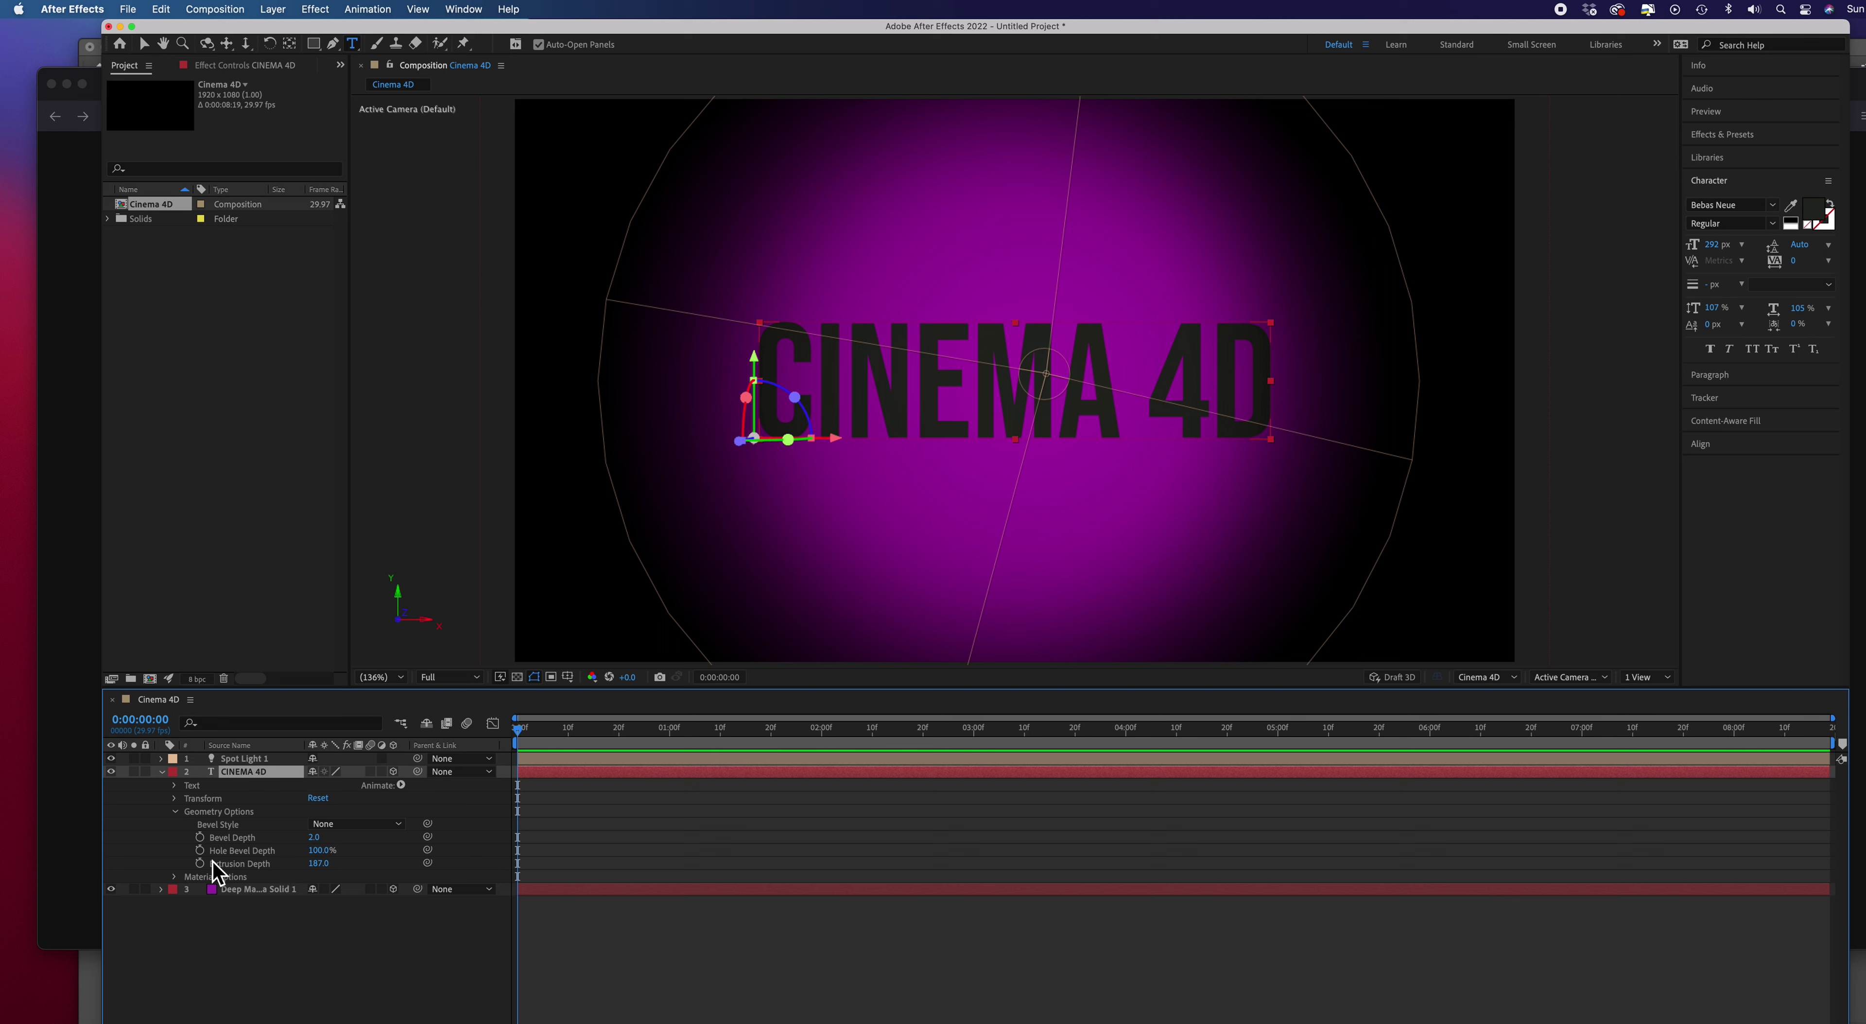
left_click(178, 802)
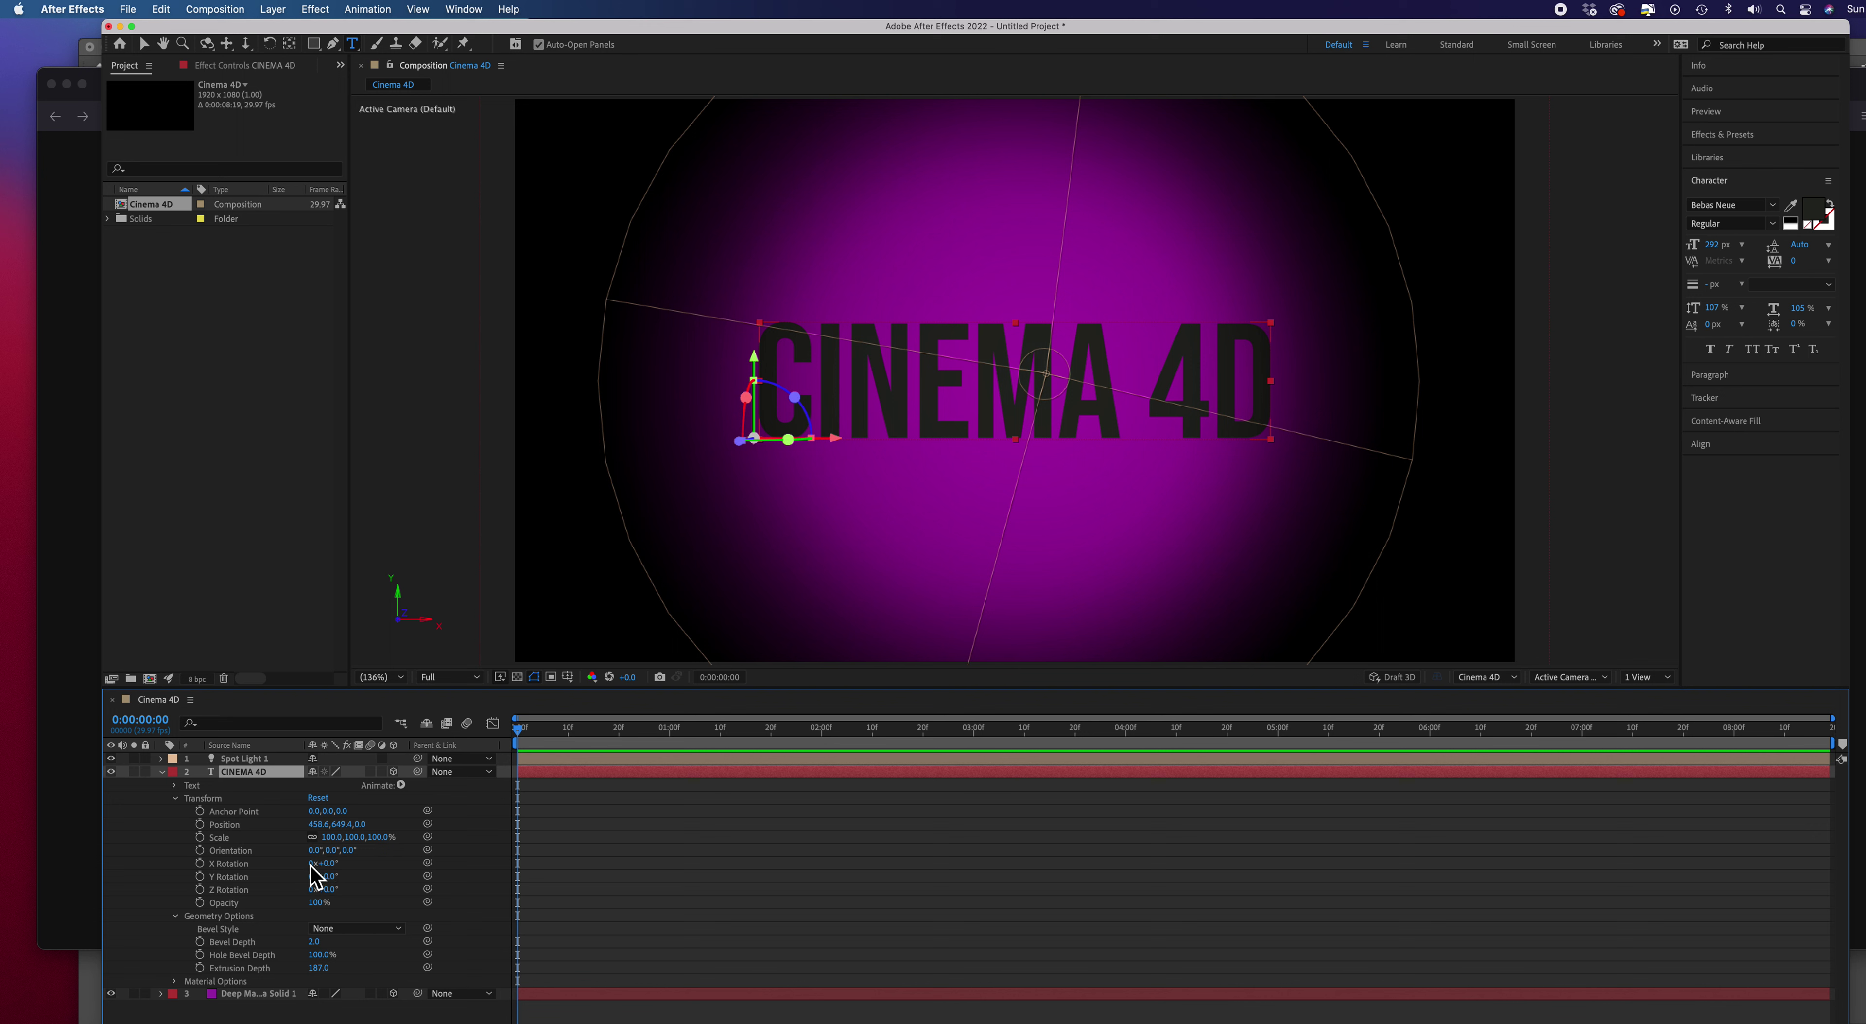
mouse_move(318, 862)
left_mouse_down()
mouse_move(346, 879)
mouse_move(316, 875)
left_mouse_up()
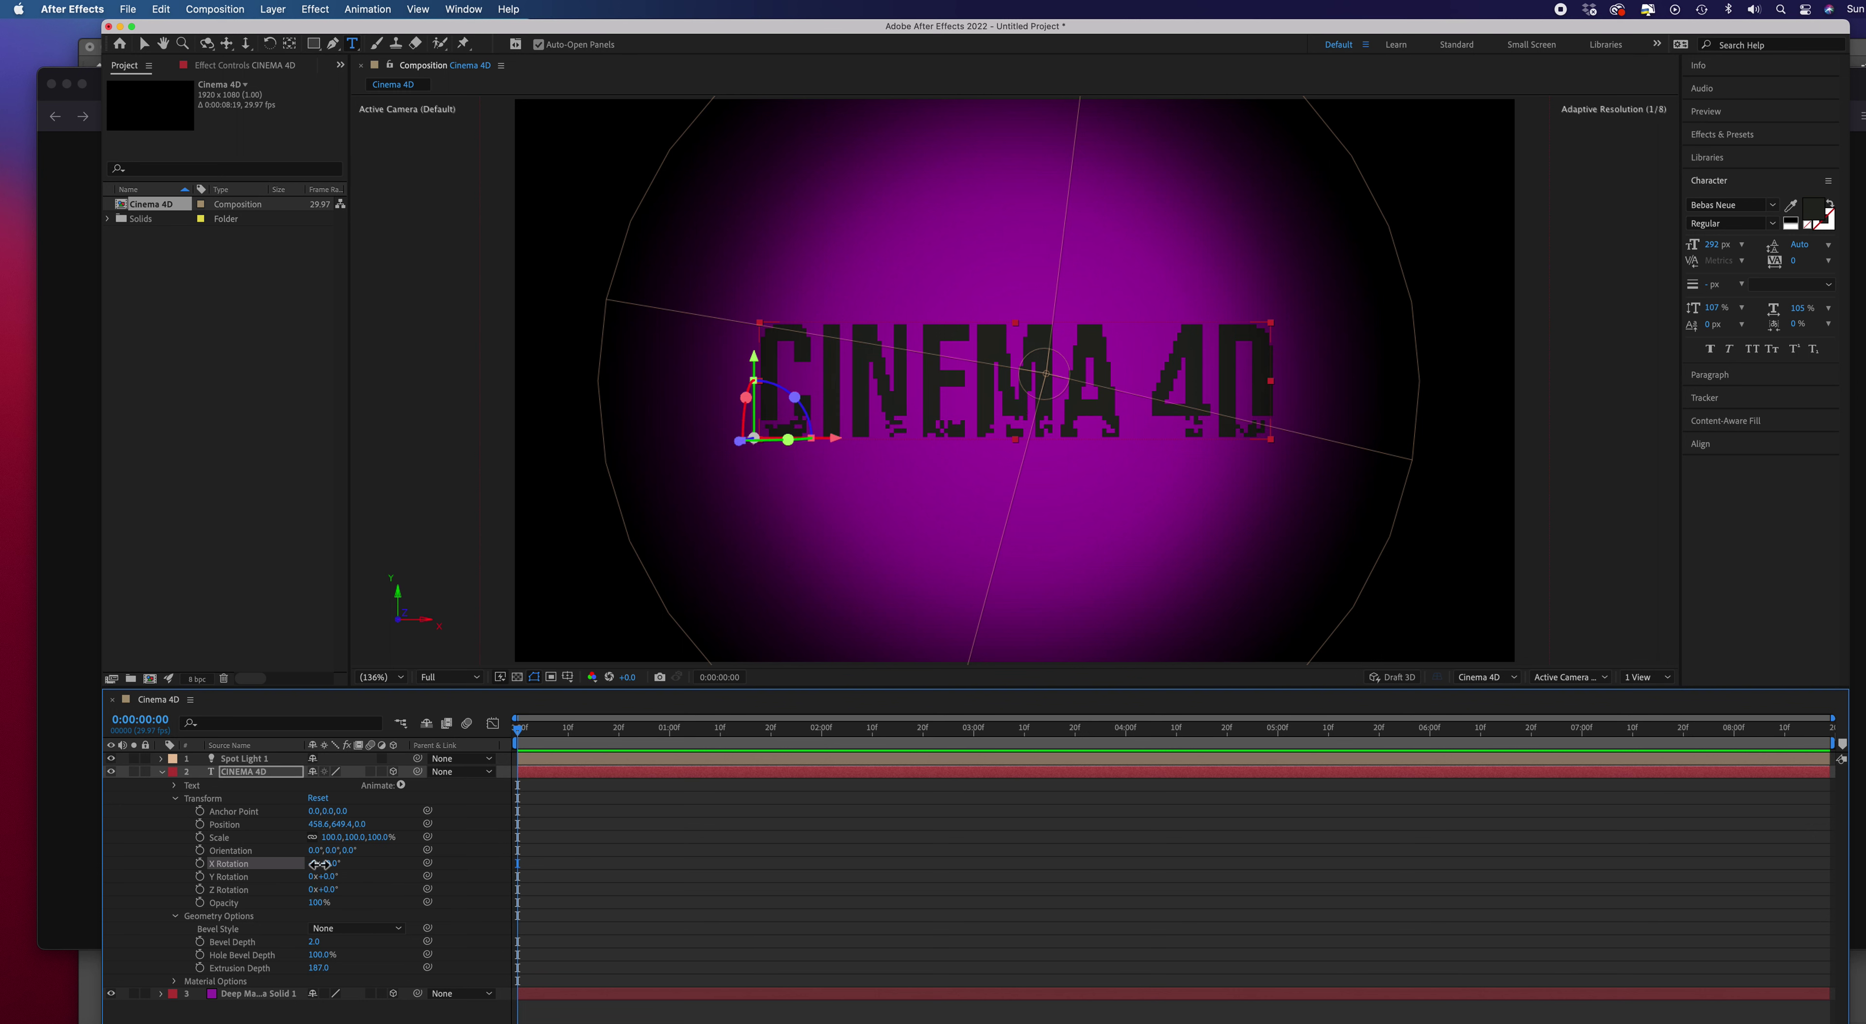
Set X Rotation to 0x+0.0° and keyframe it at 0:00:00:00
left_click(319, 863)
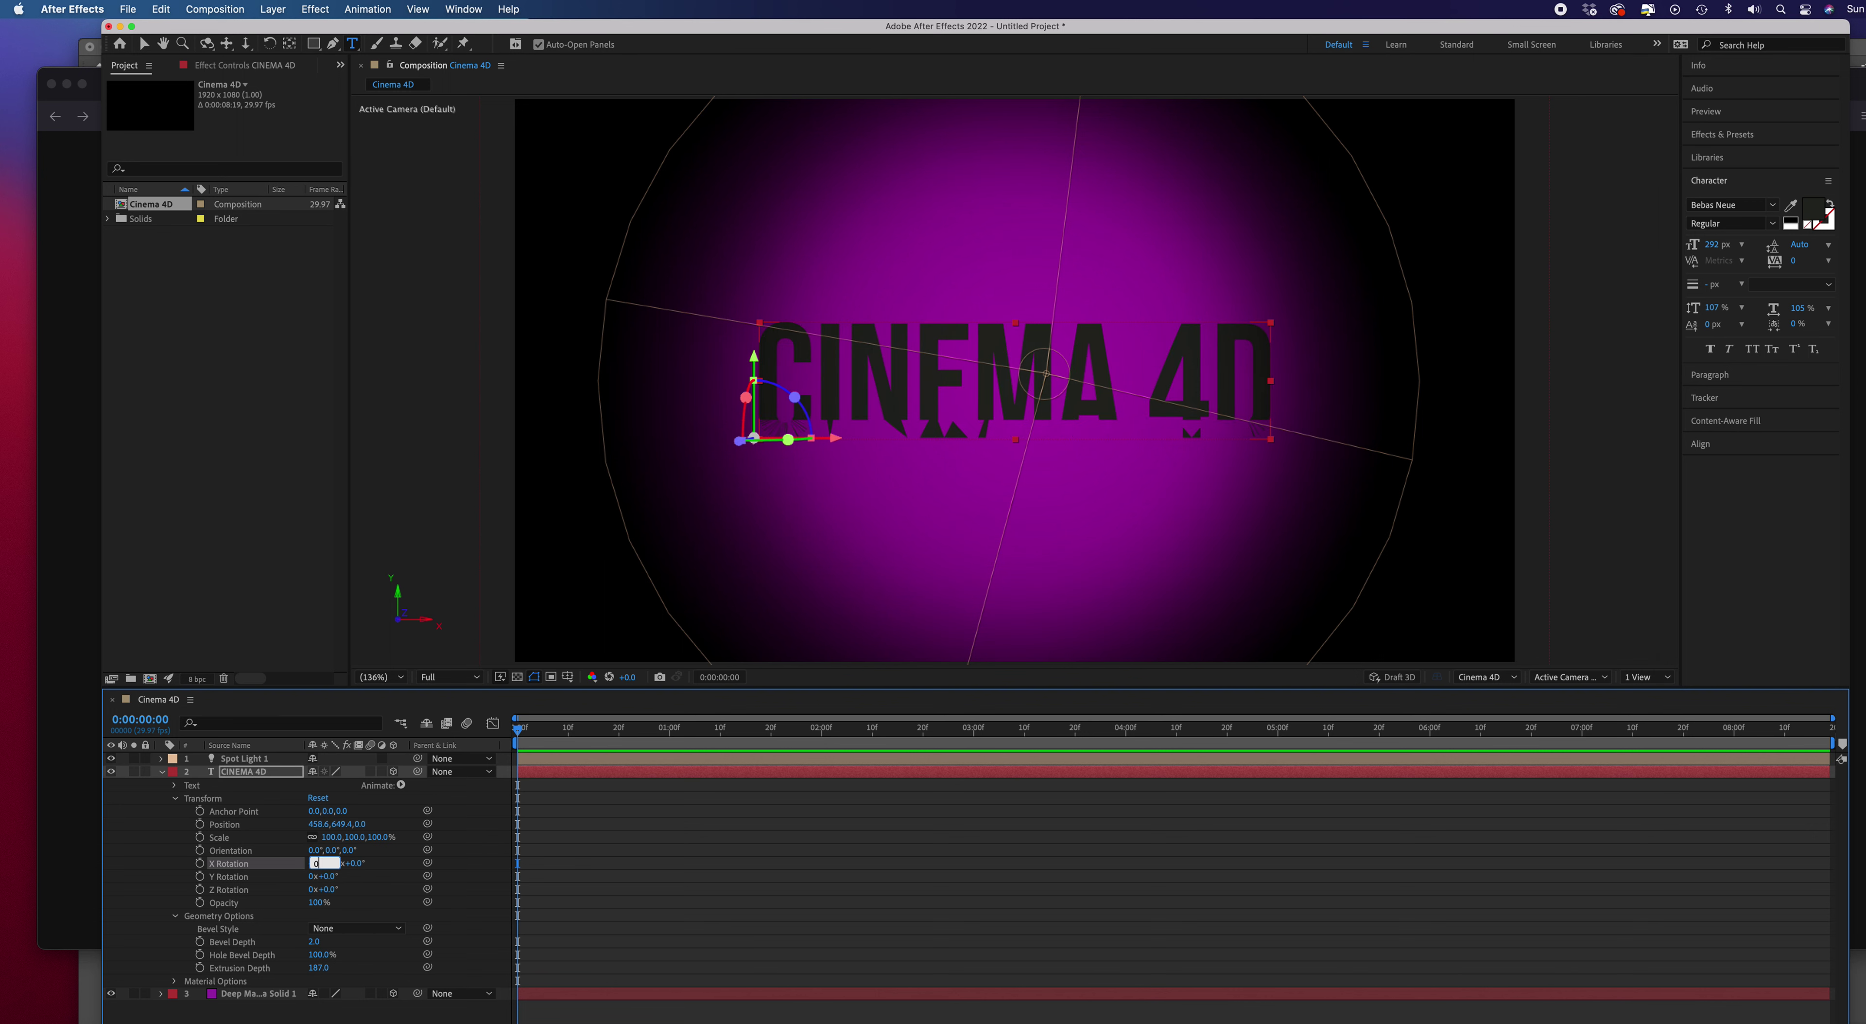
type("0")
left_click(145, 915)
mouse_move(520, 738)
left_mouse_down()
mouse_move(691, 747)
mouse_move(517, 754)
left_mouse_up()
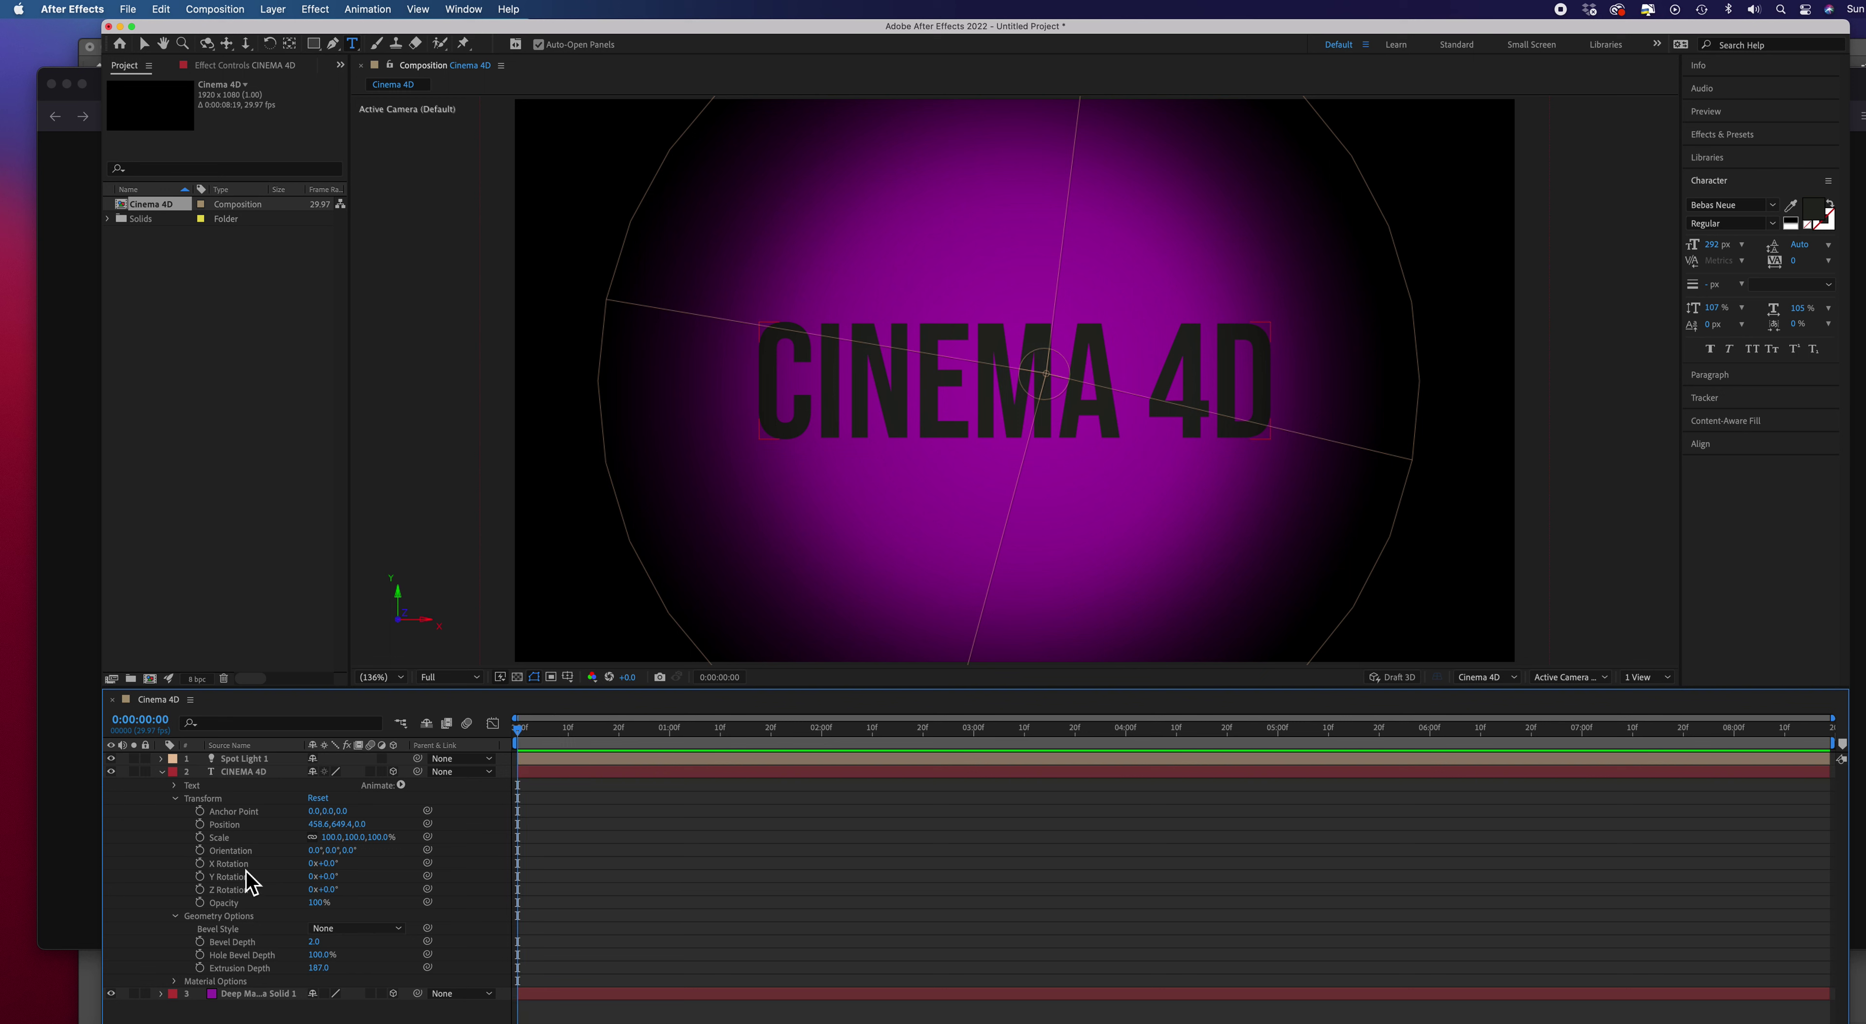
left_click(201, 865)
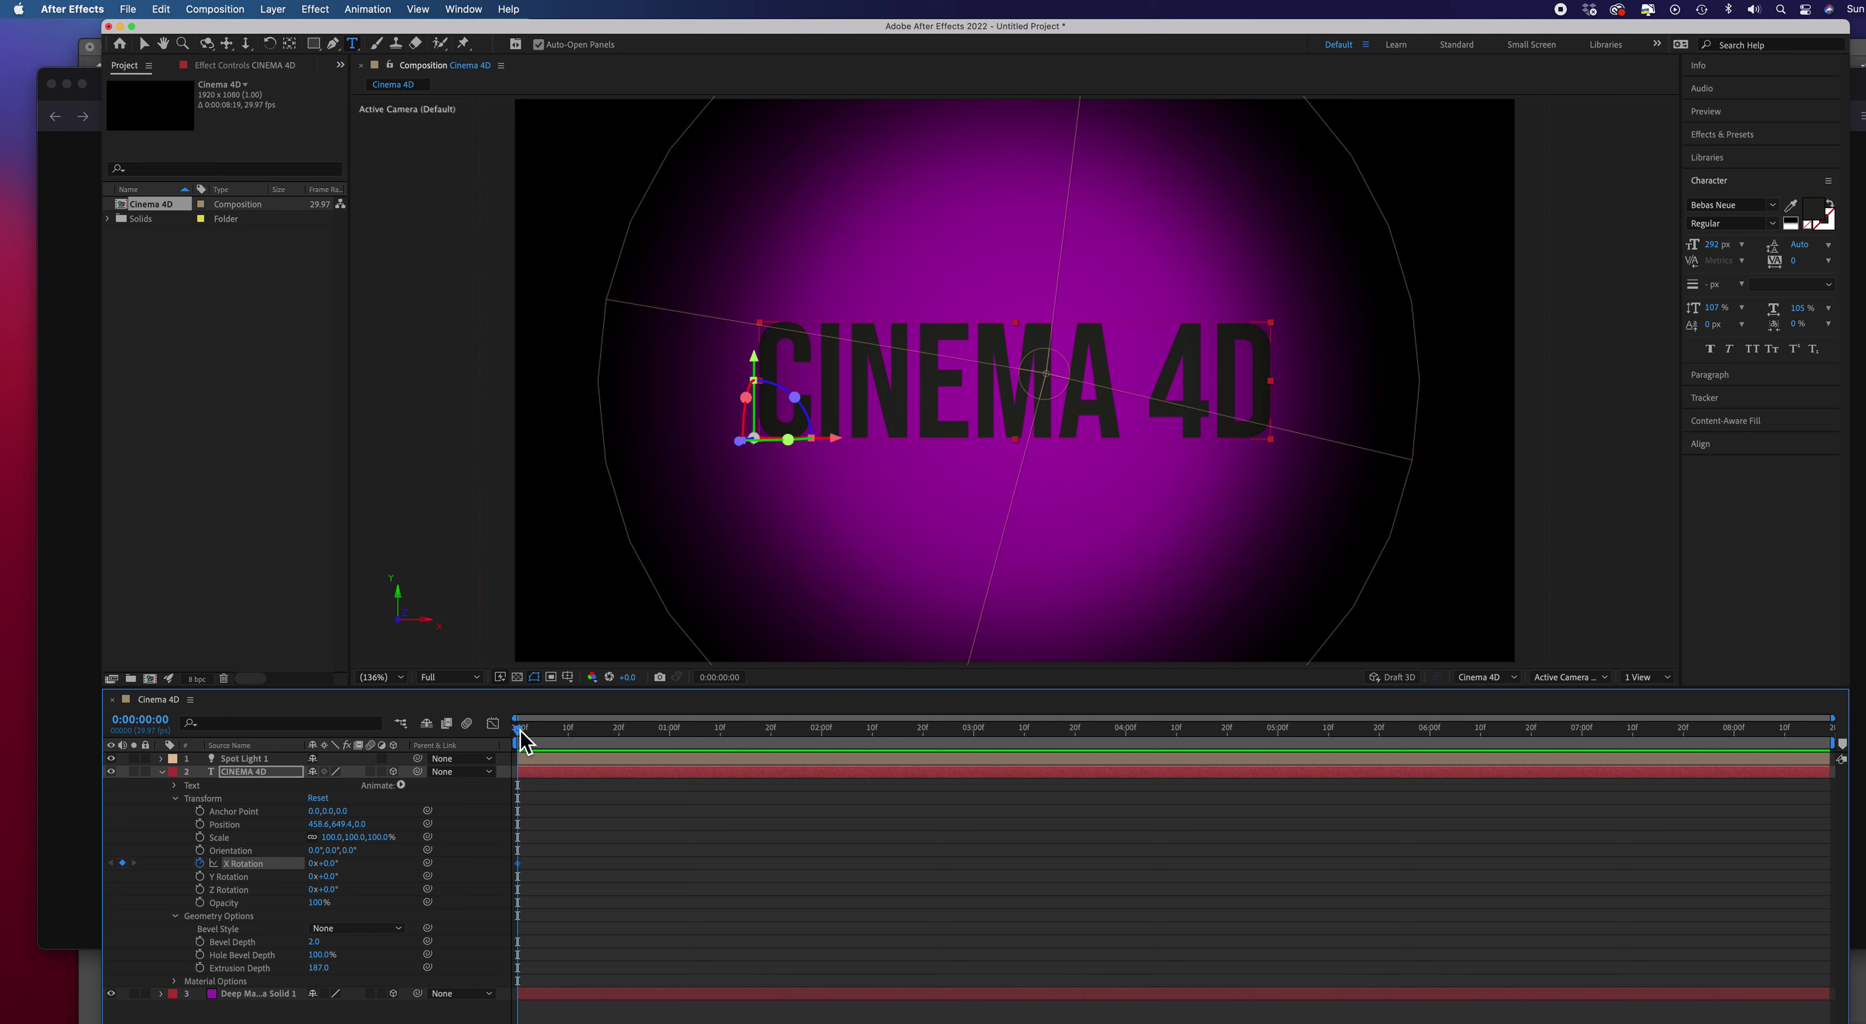
At 0:00:02:10, set X Rotation revolutions to 3 for the ending spin keyframe
left_click_drag(520, 729, 872, 740)
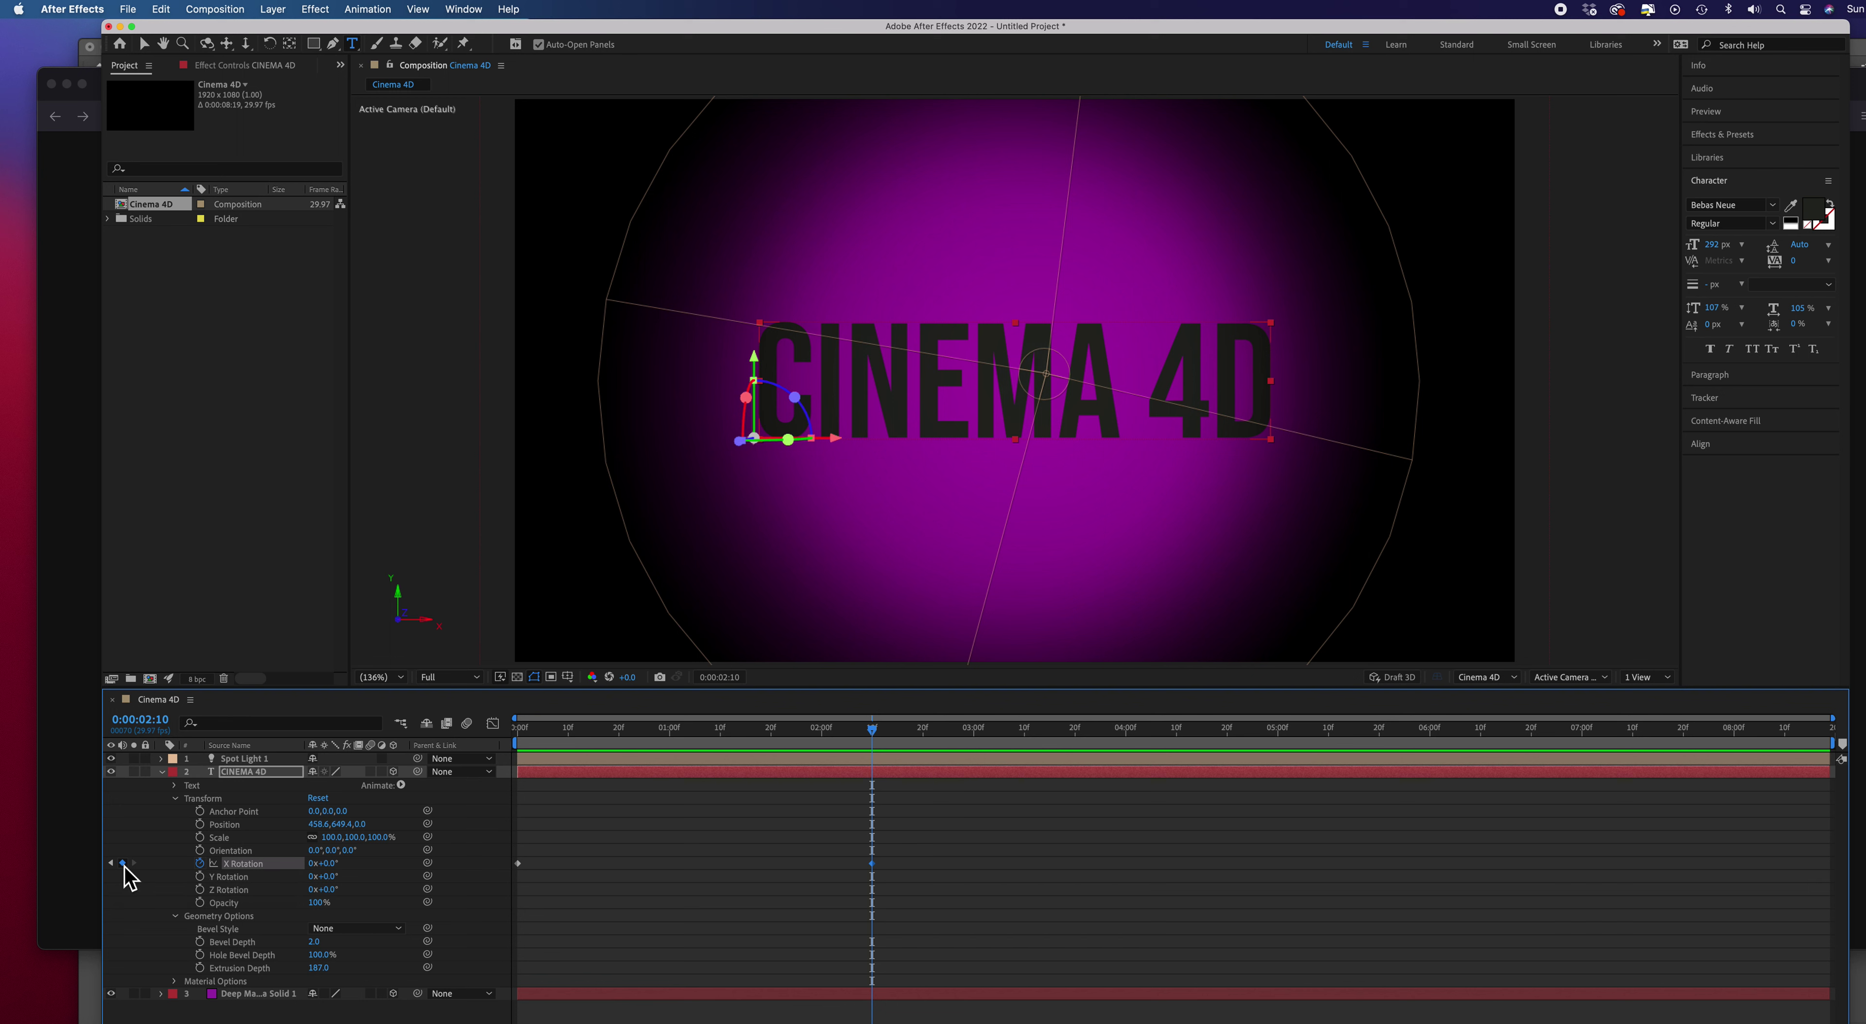
left_click(316, 863)
type("3")
left_click(480, 900)
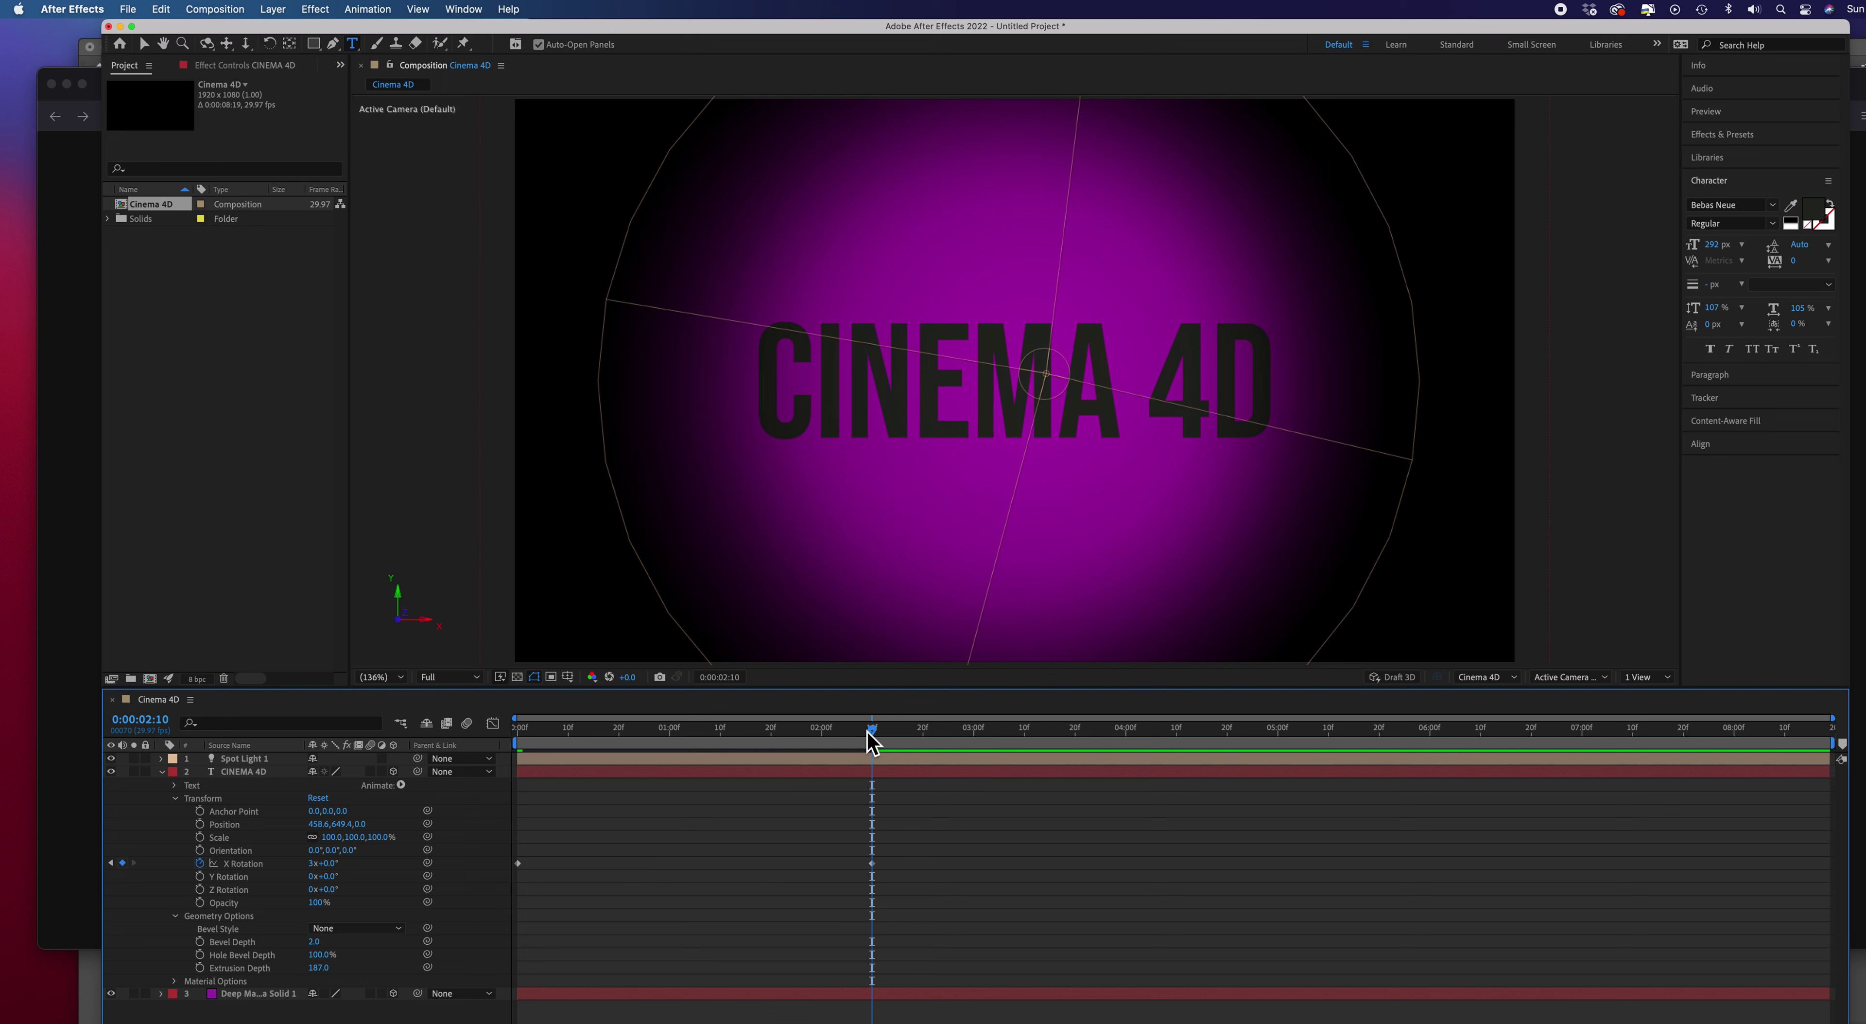
left_click_drag(873, 728, 520, 754)
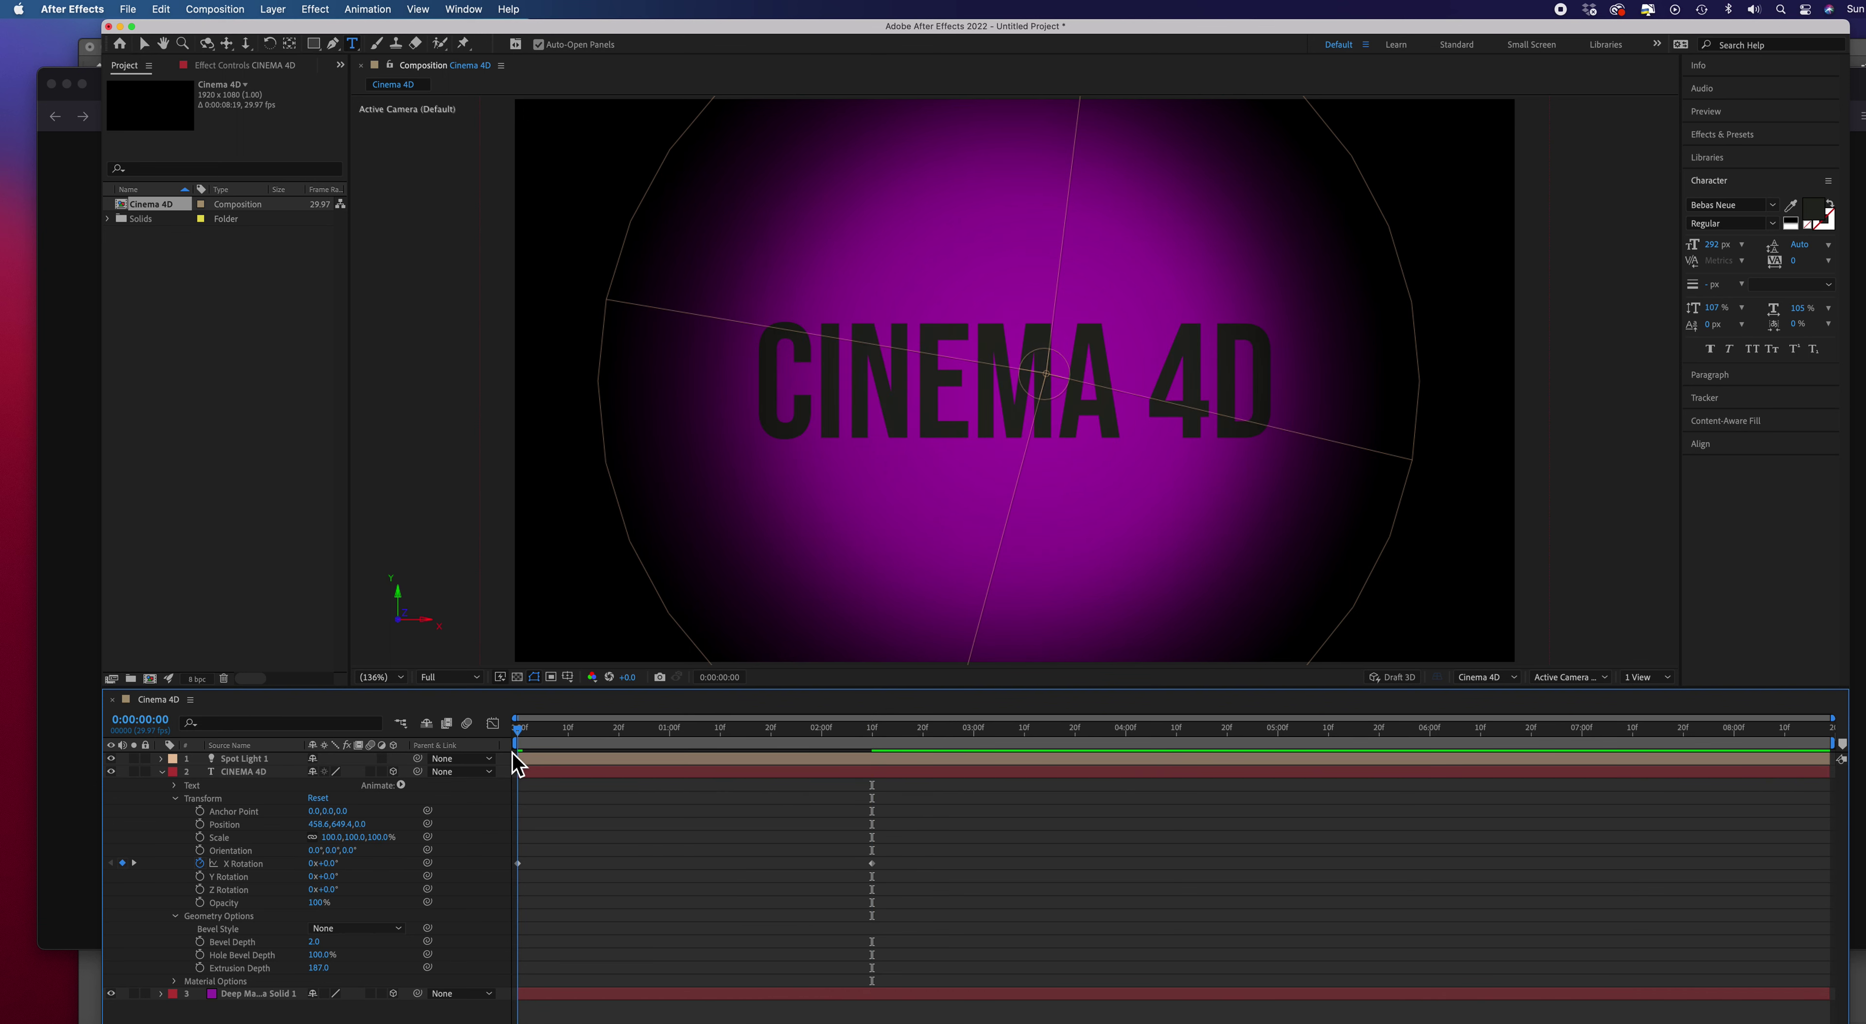
left_click(1545, 893)
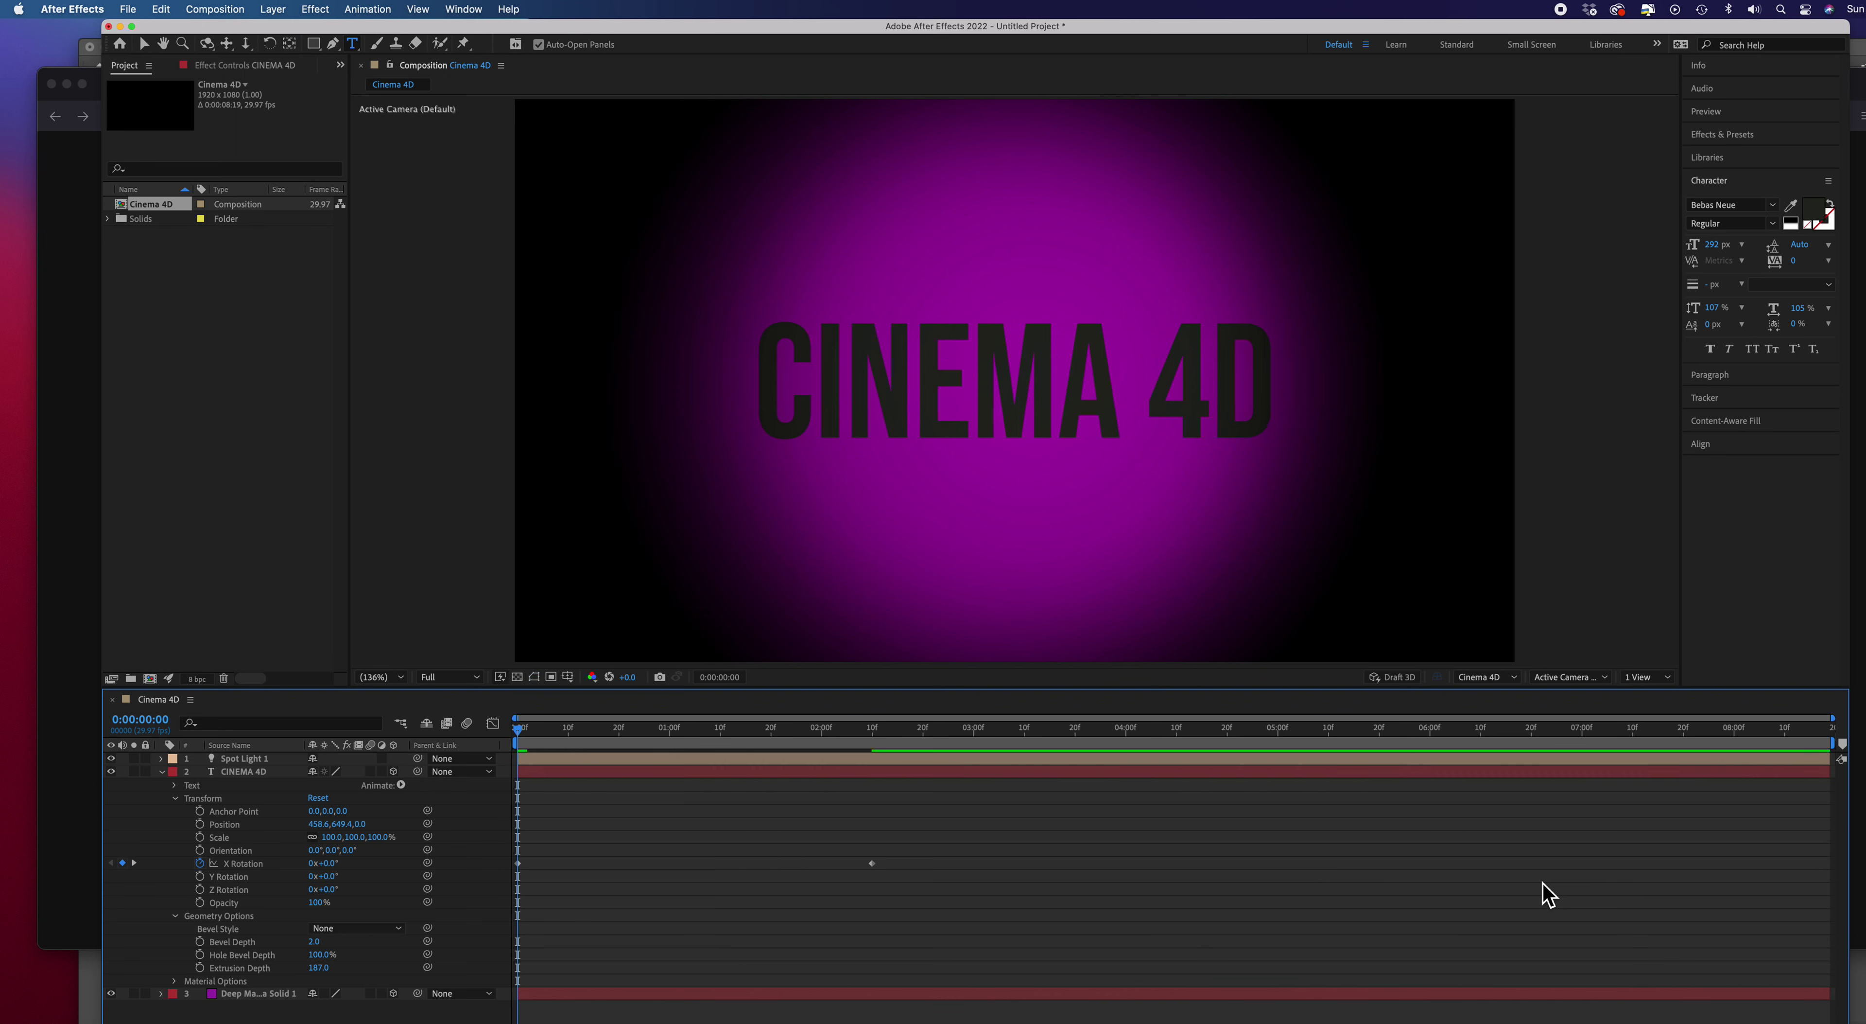
key("space")
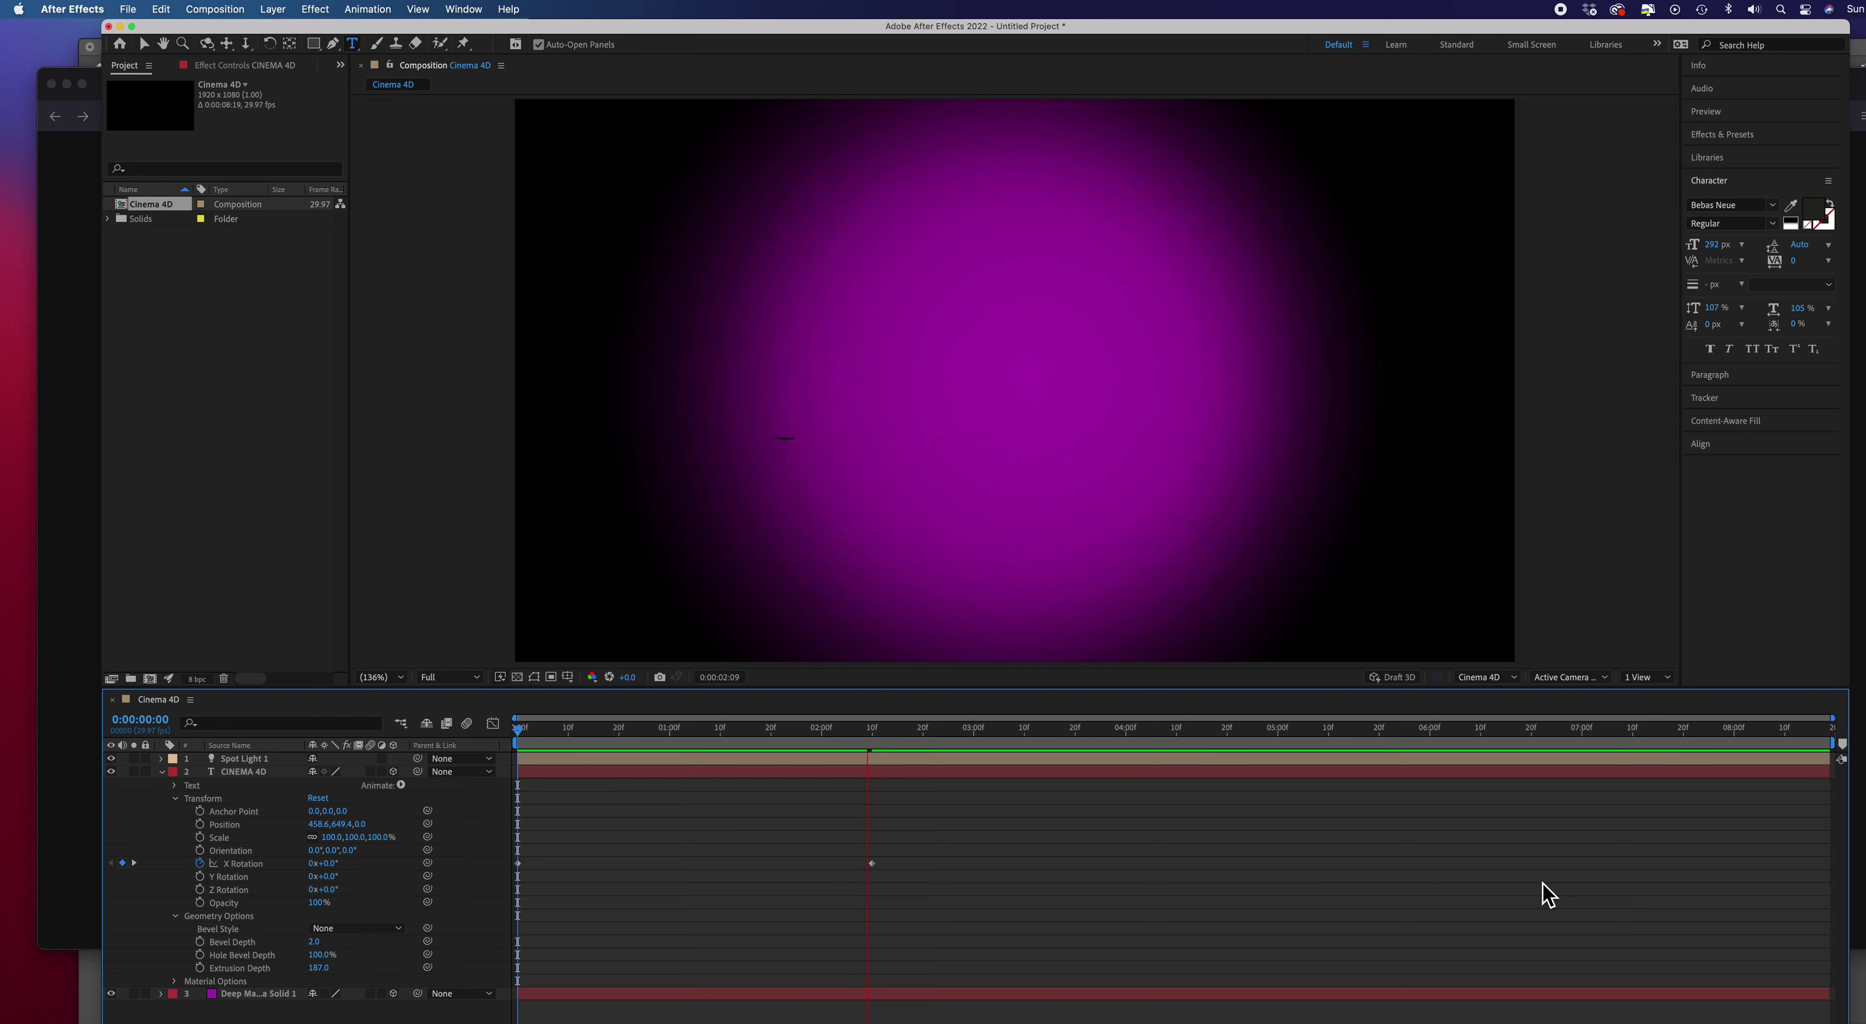
key("space")
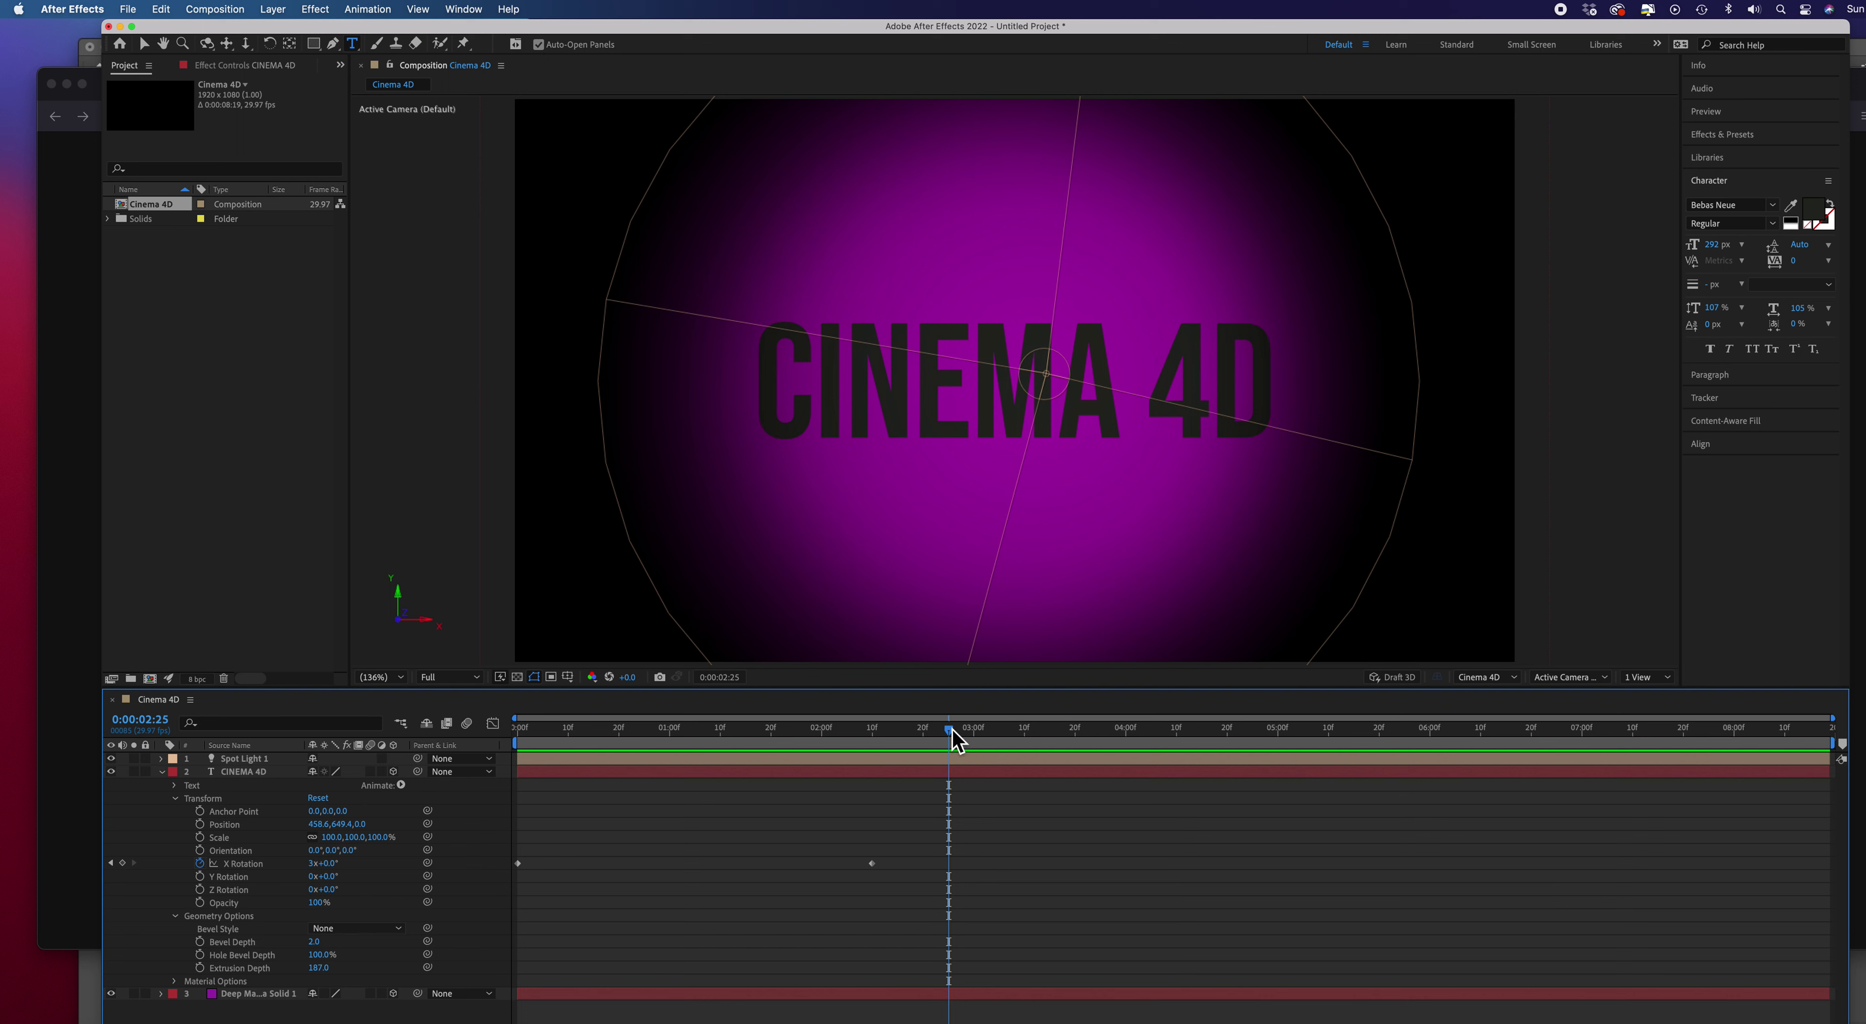
left_click_drag(955, 739, 512, 772)
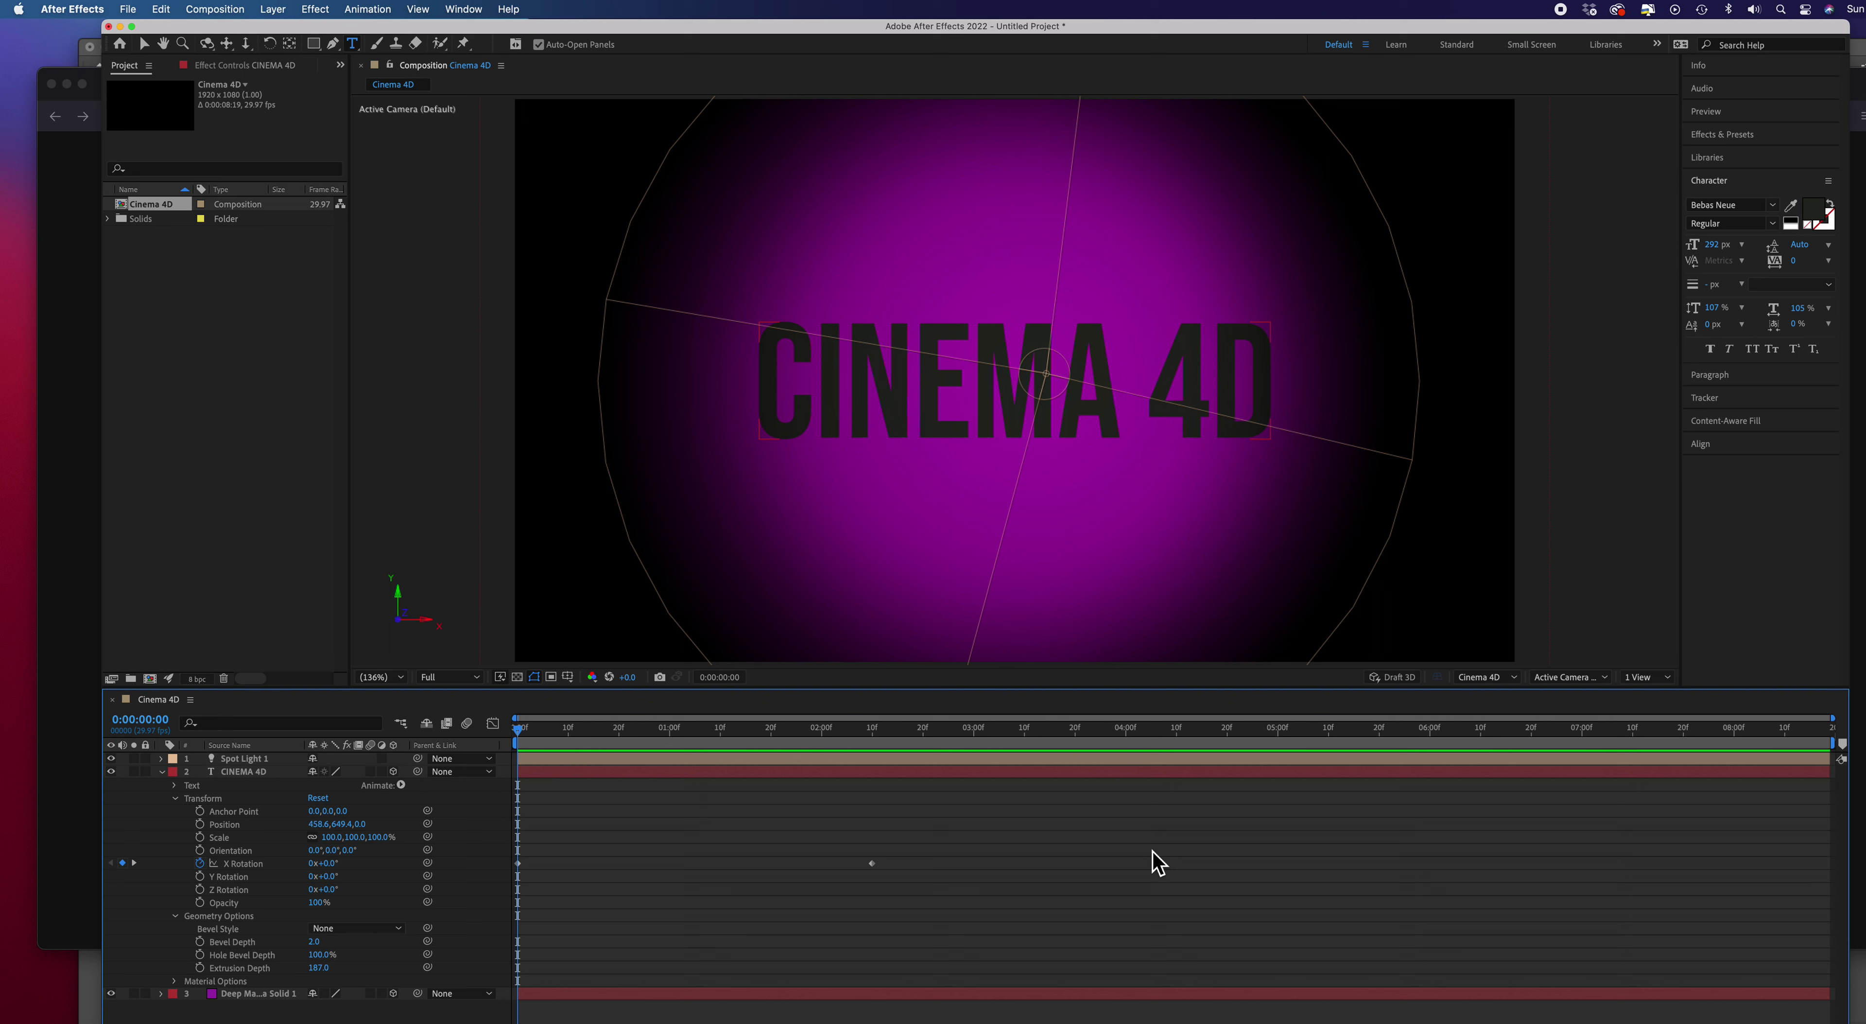
key("space")
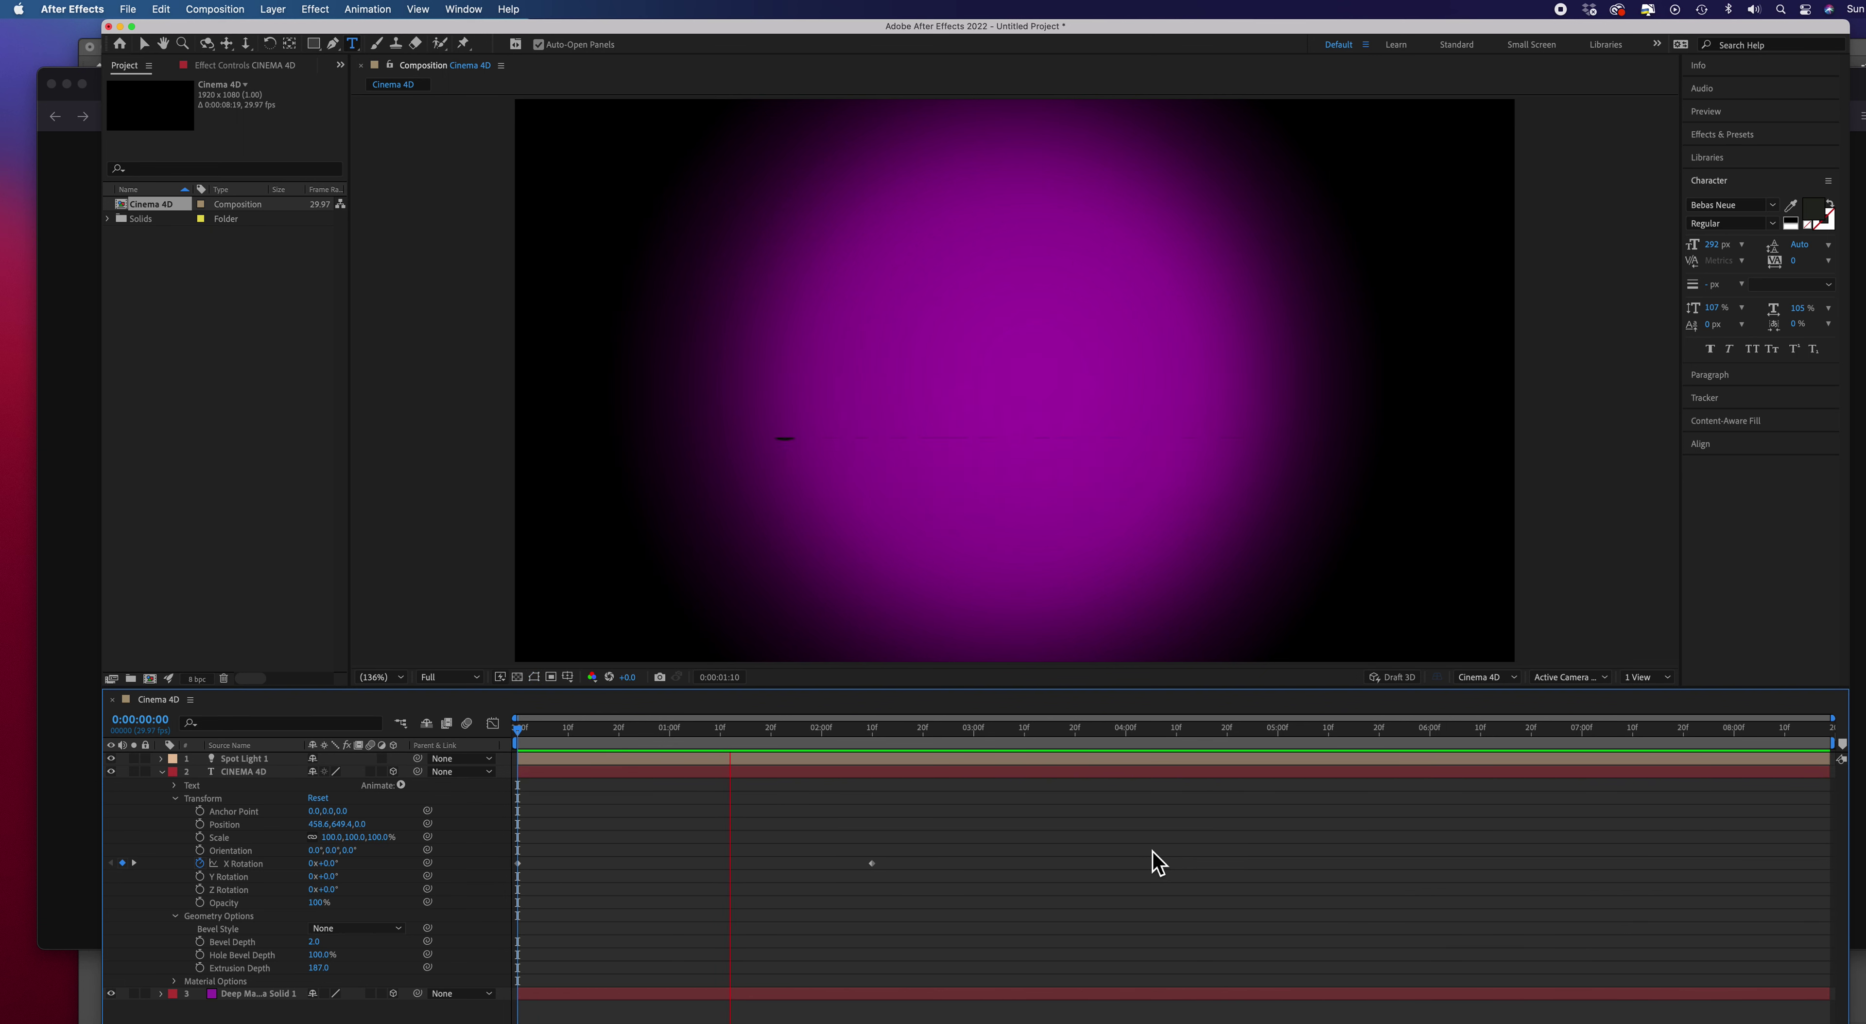
key("space")
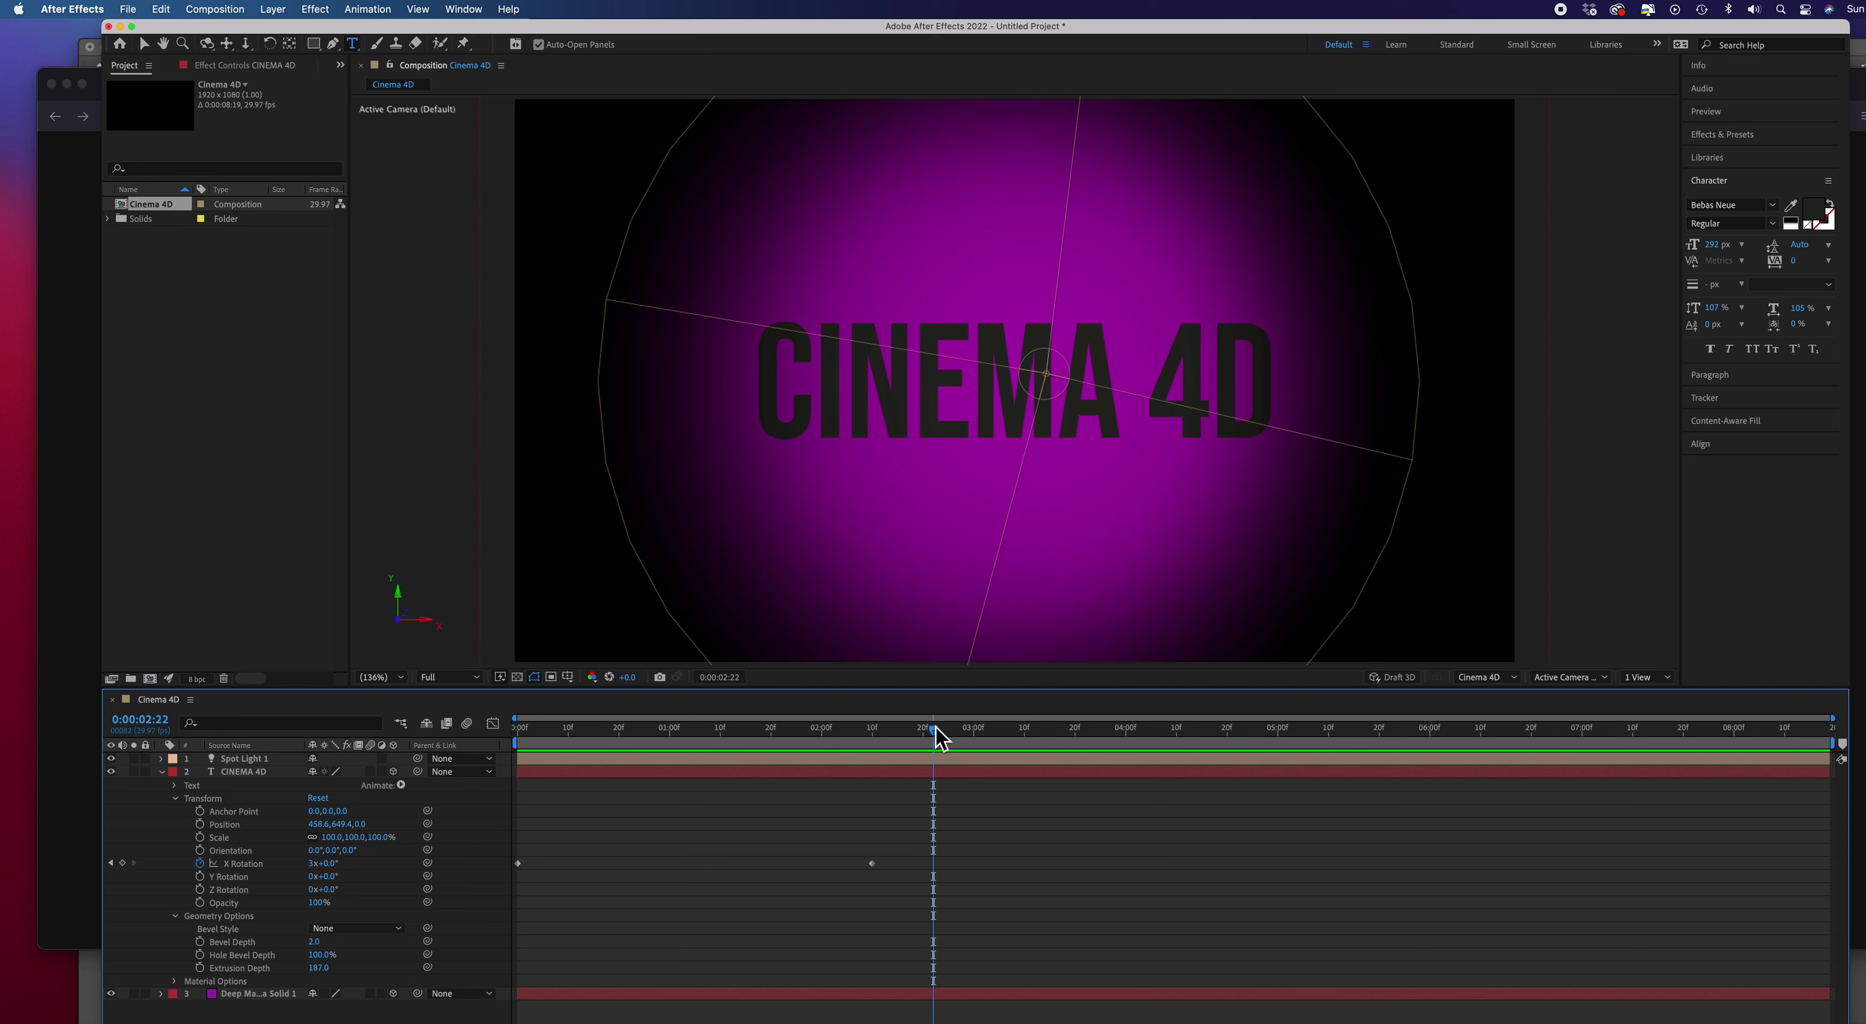
left_click_drag(936, 731, 871, 738)
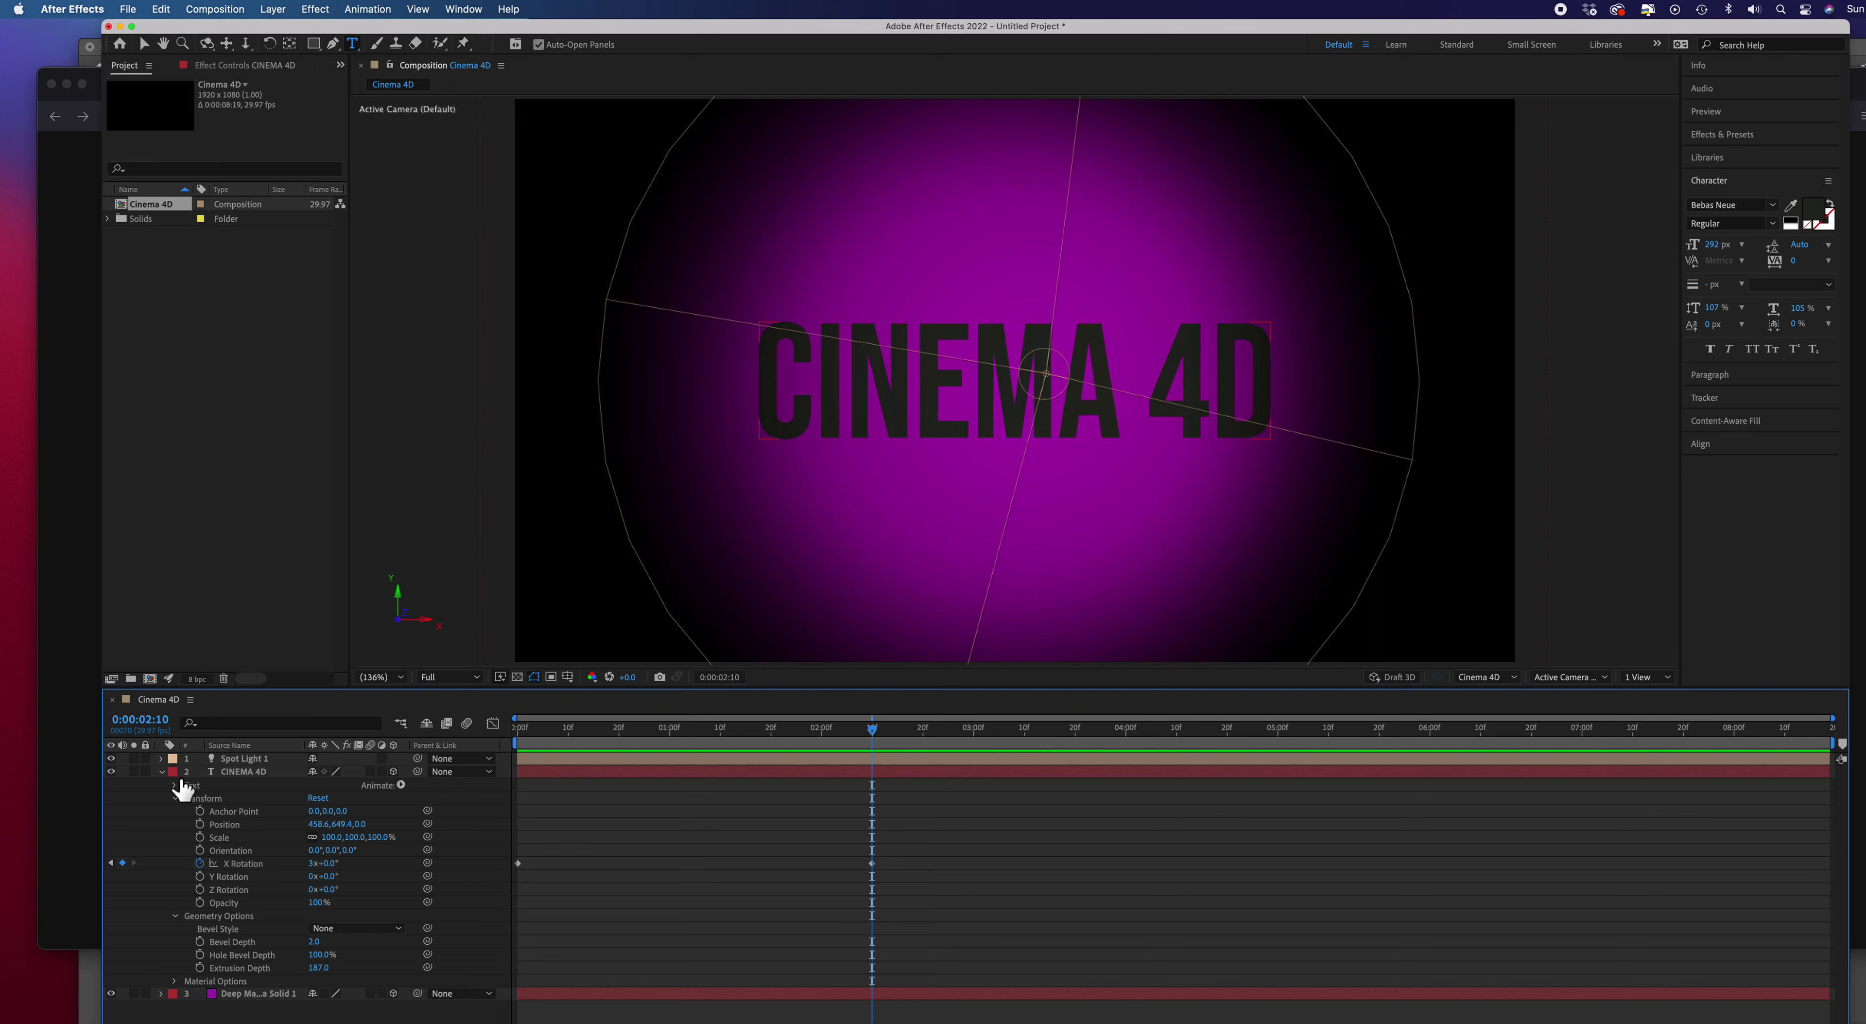
left_click(168, 787)
Select all the CINEMA 4D text and change its fill colour from dark grey to bright yellow
left_click(162, 773)
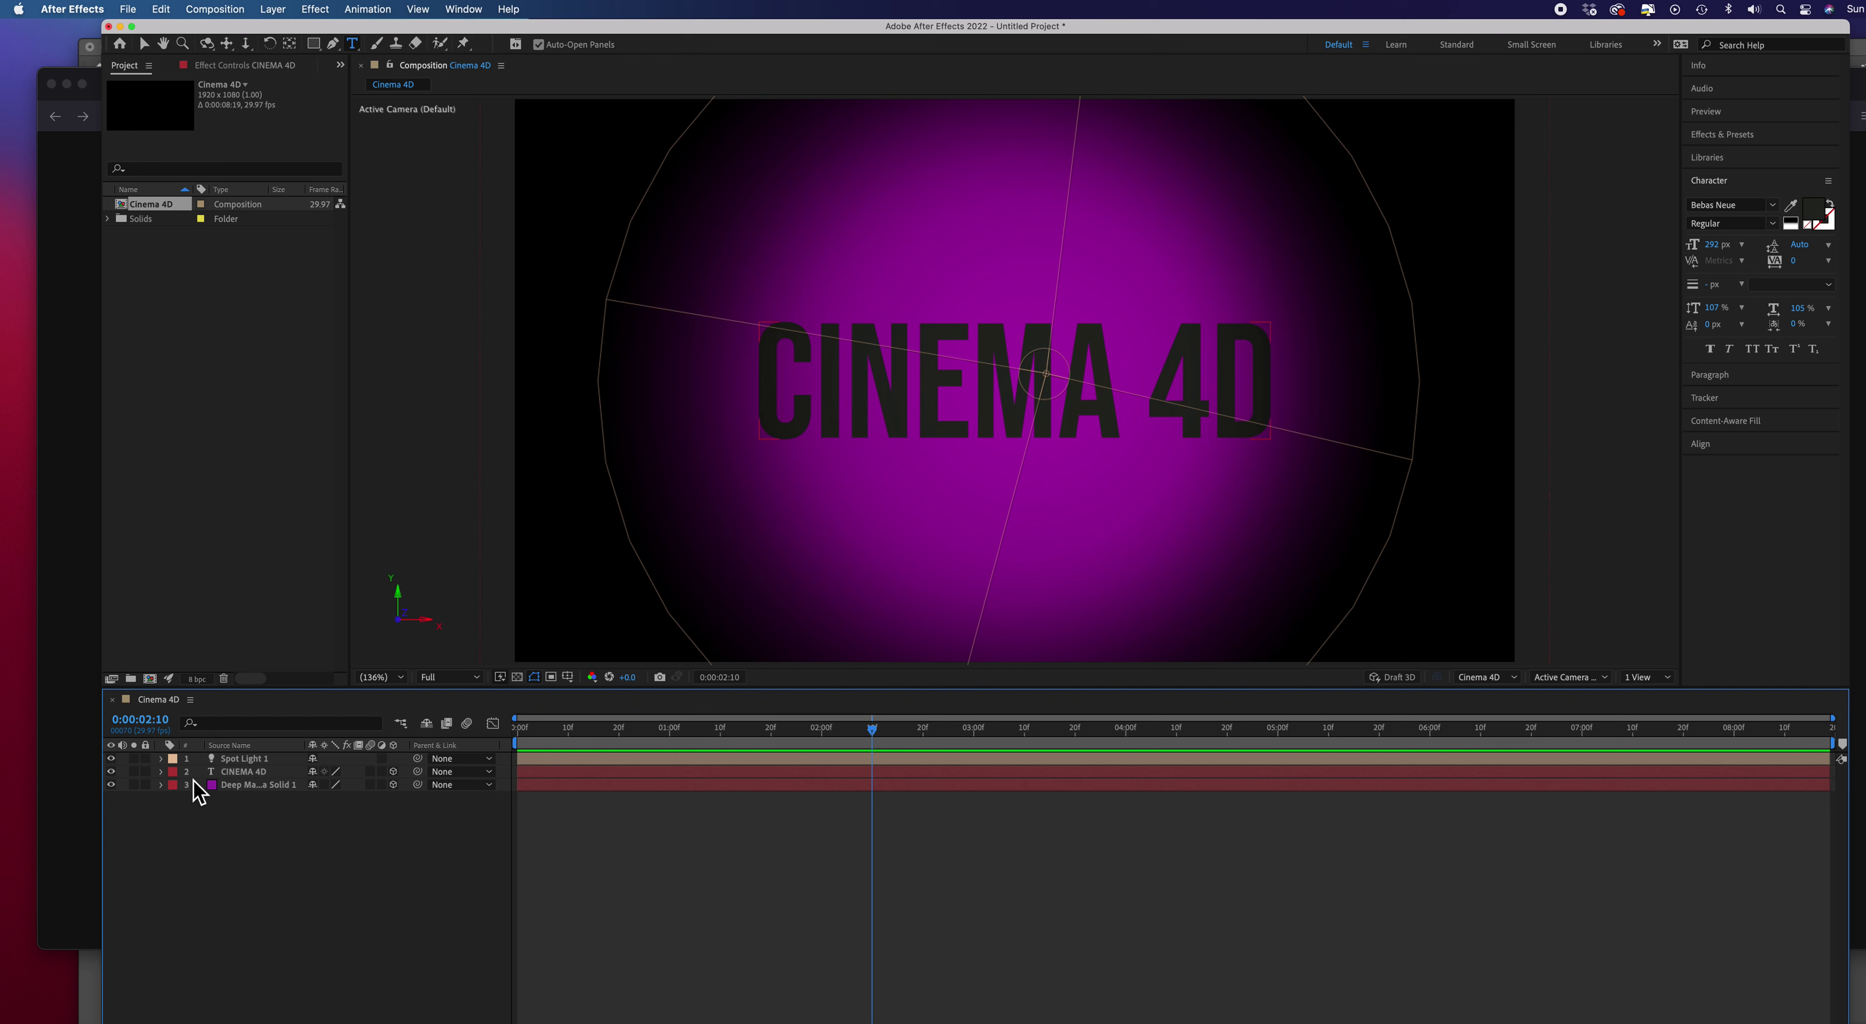
left_click(245, 773)
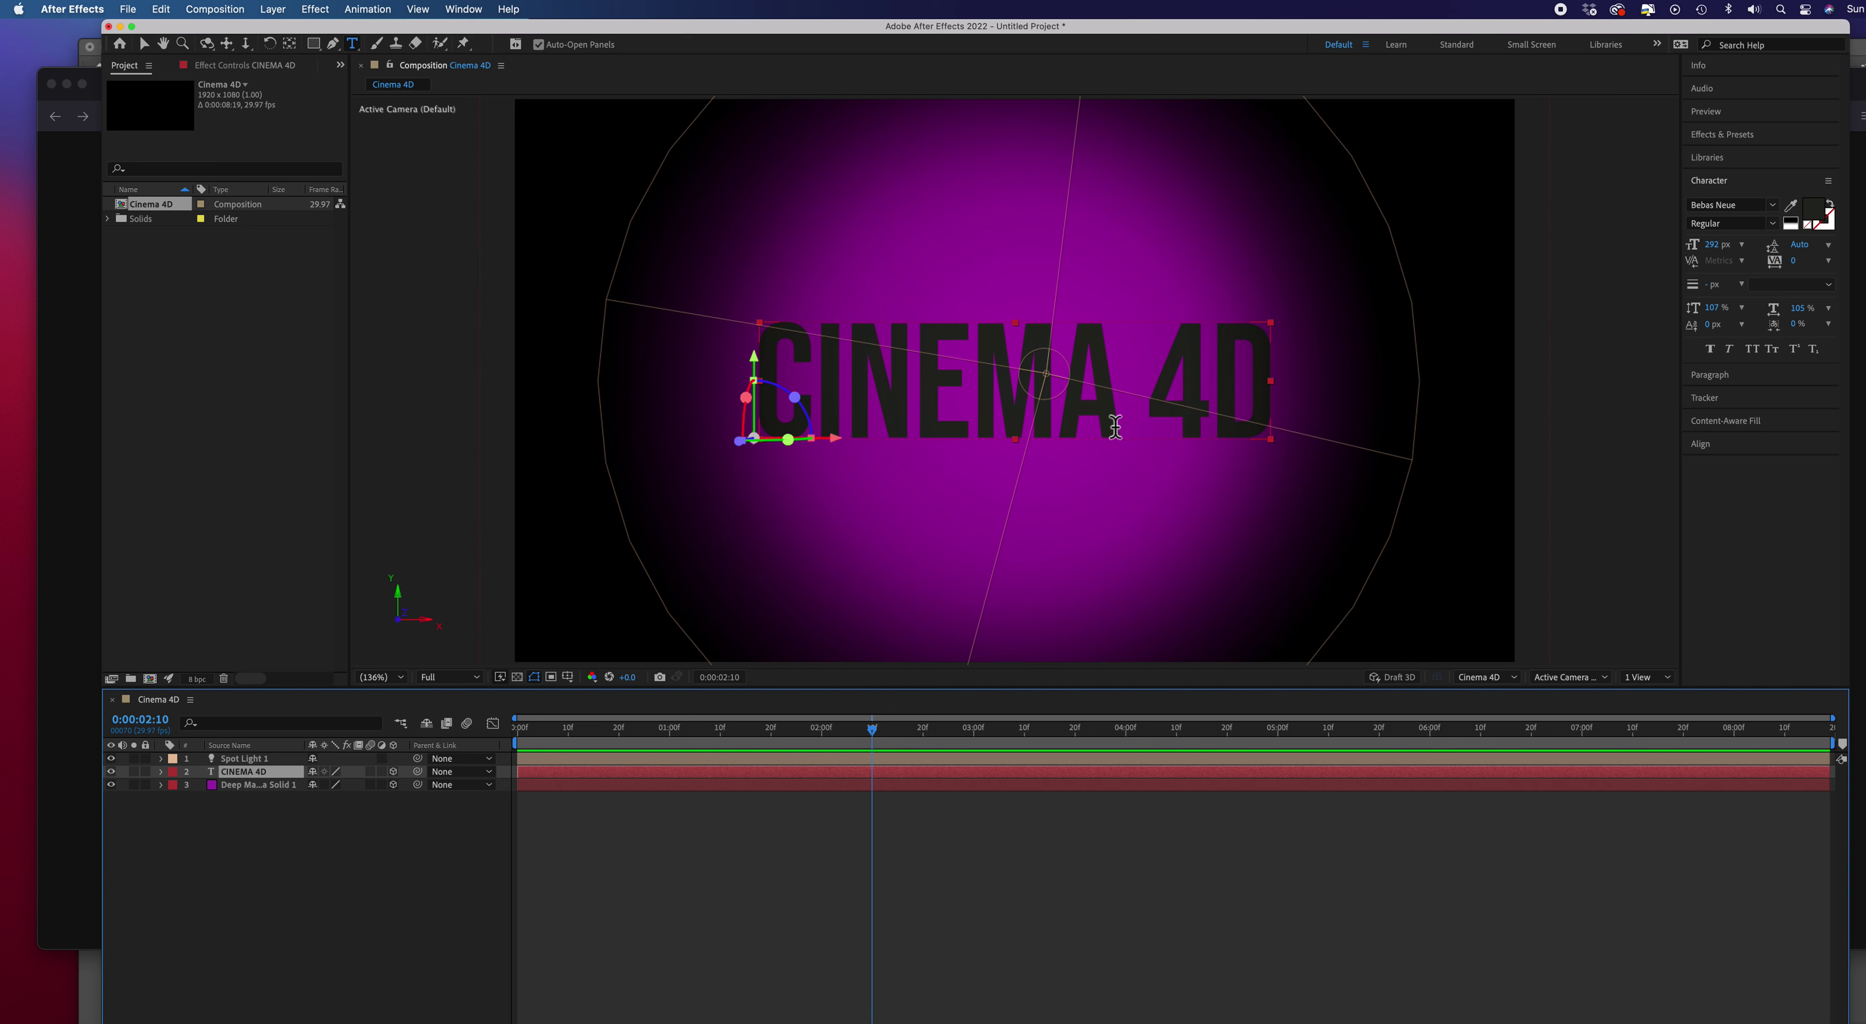
double_click(1011, 390)
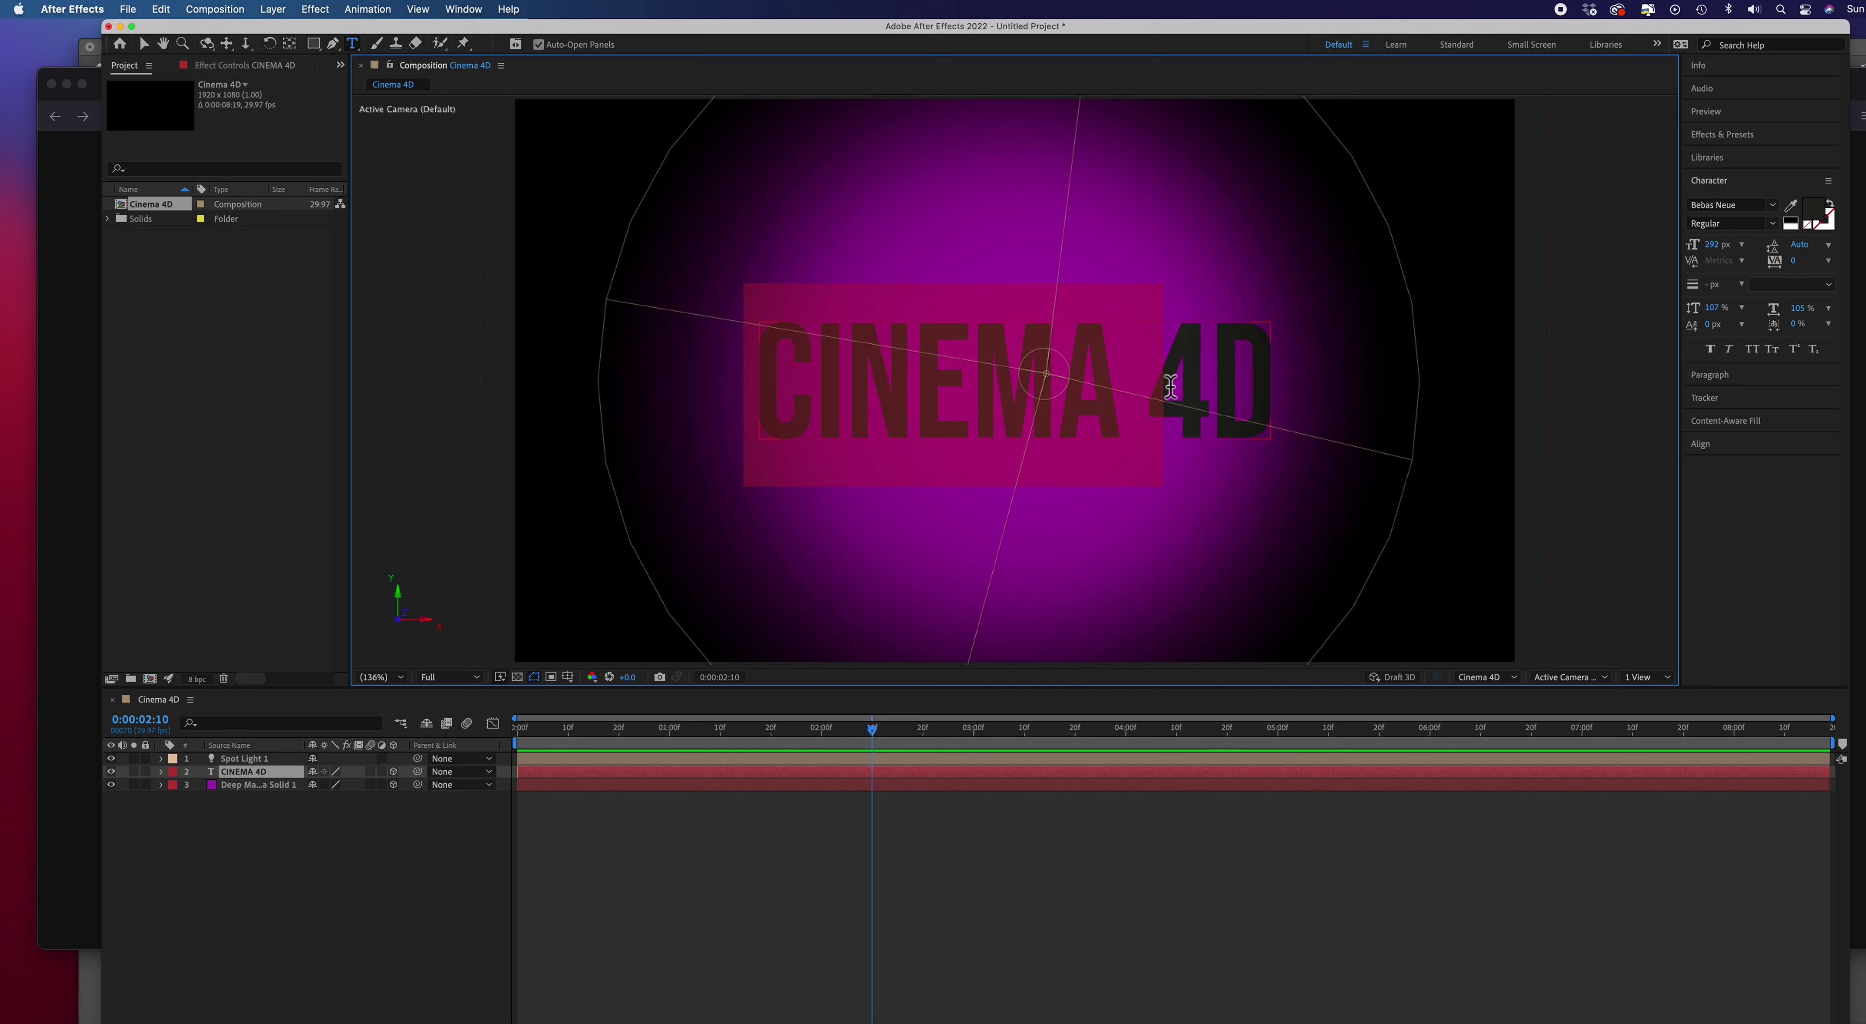
triple_click(1200, 379)
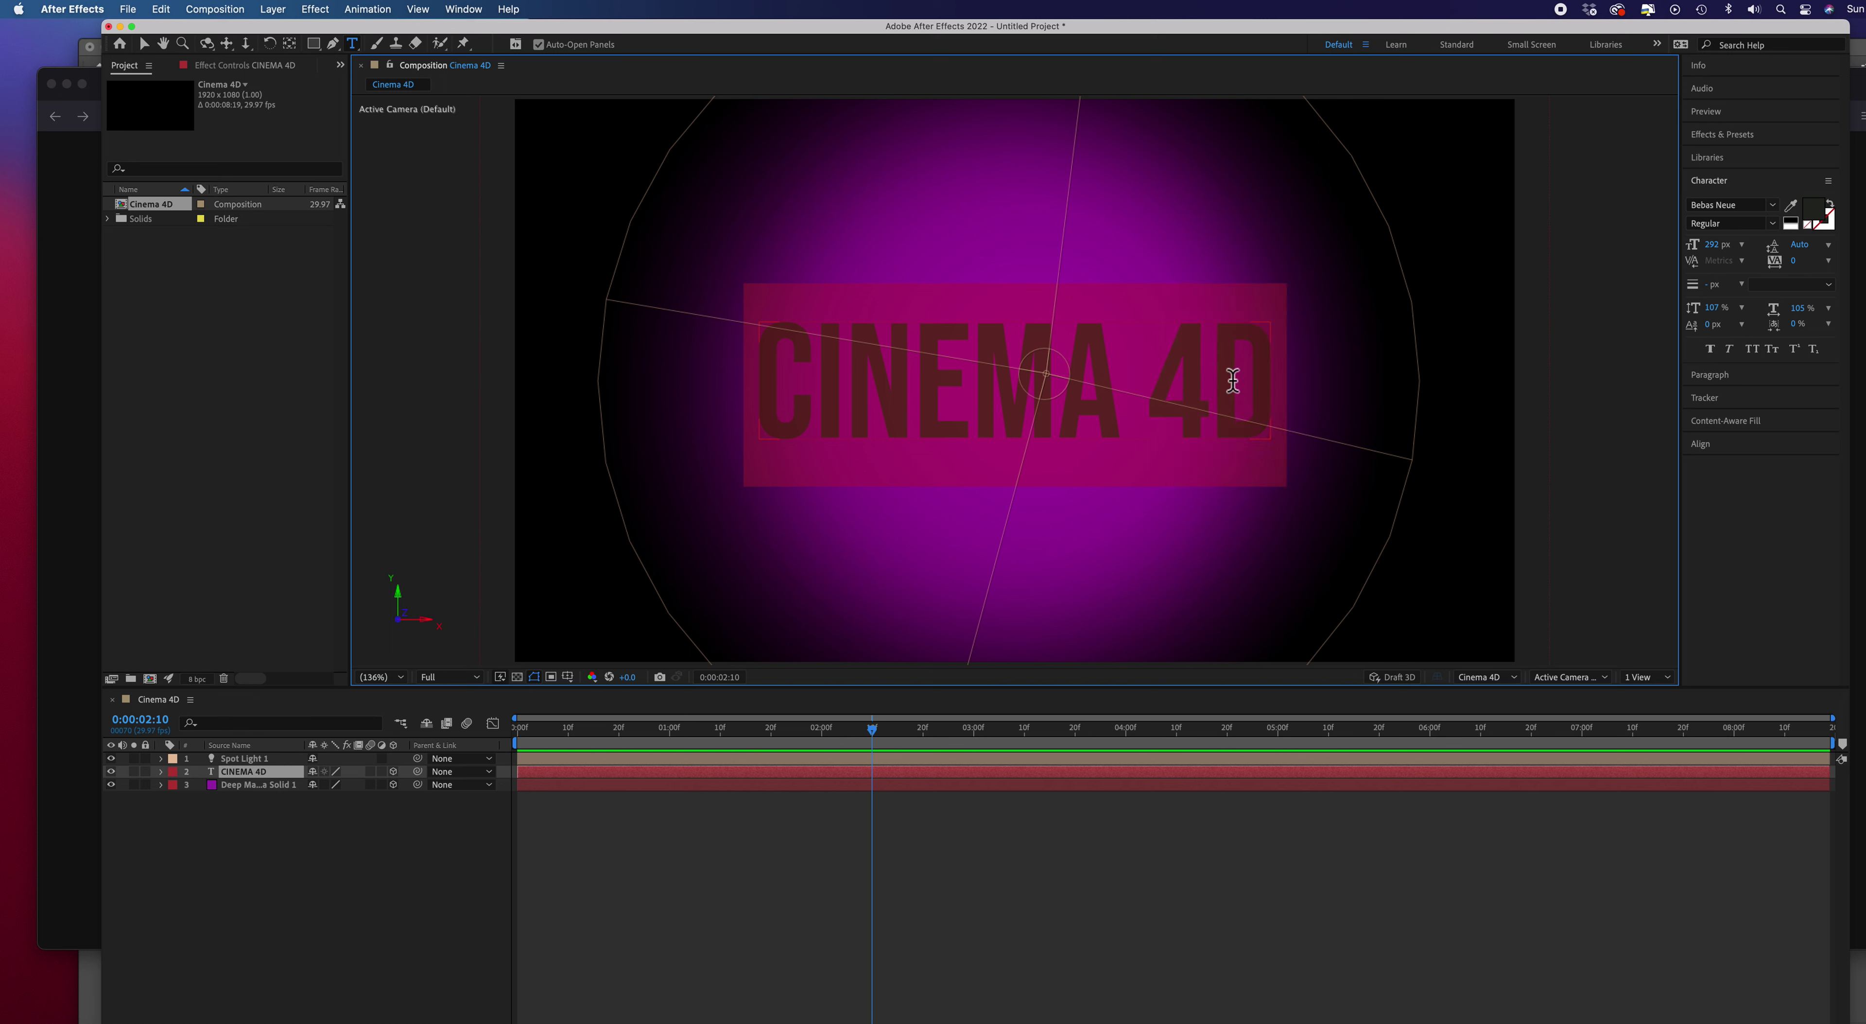
left_click(1818, 212)
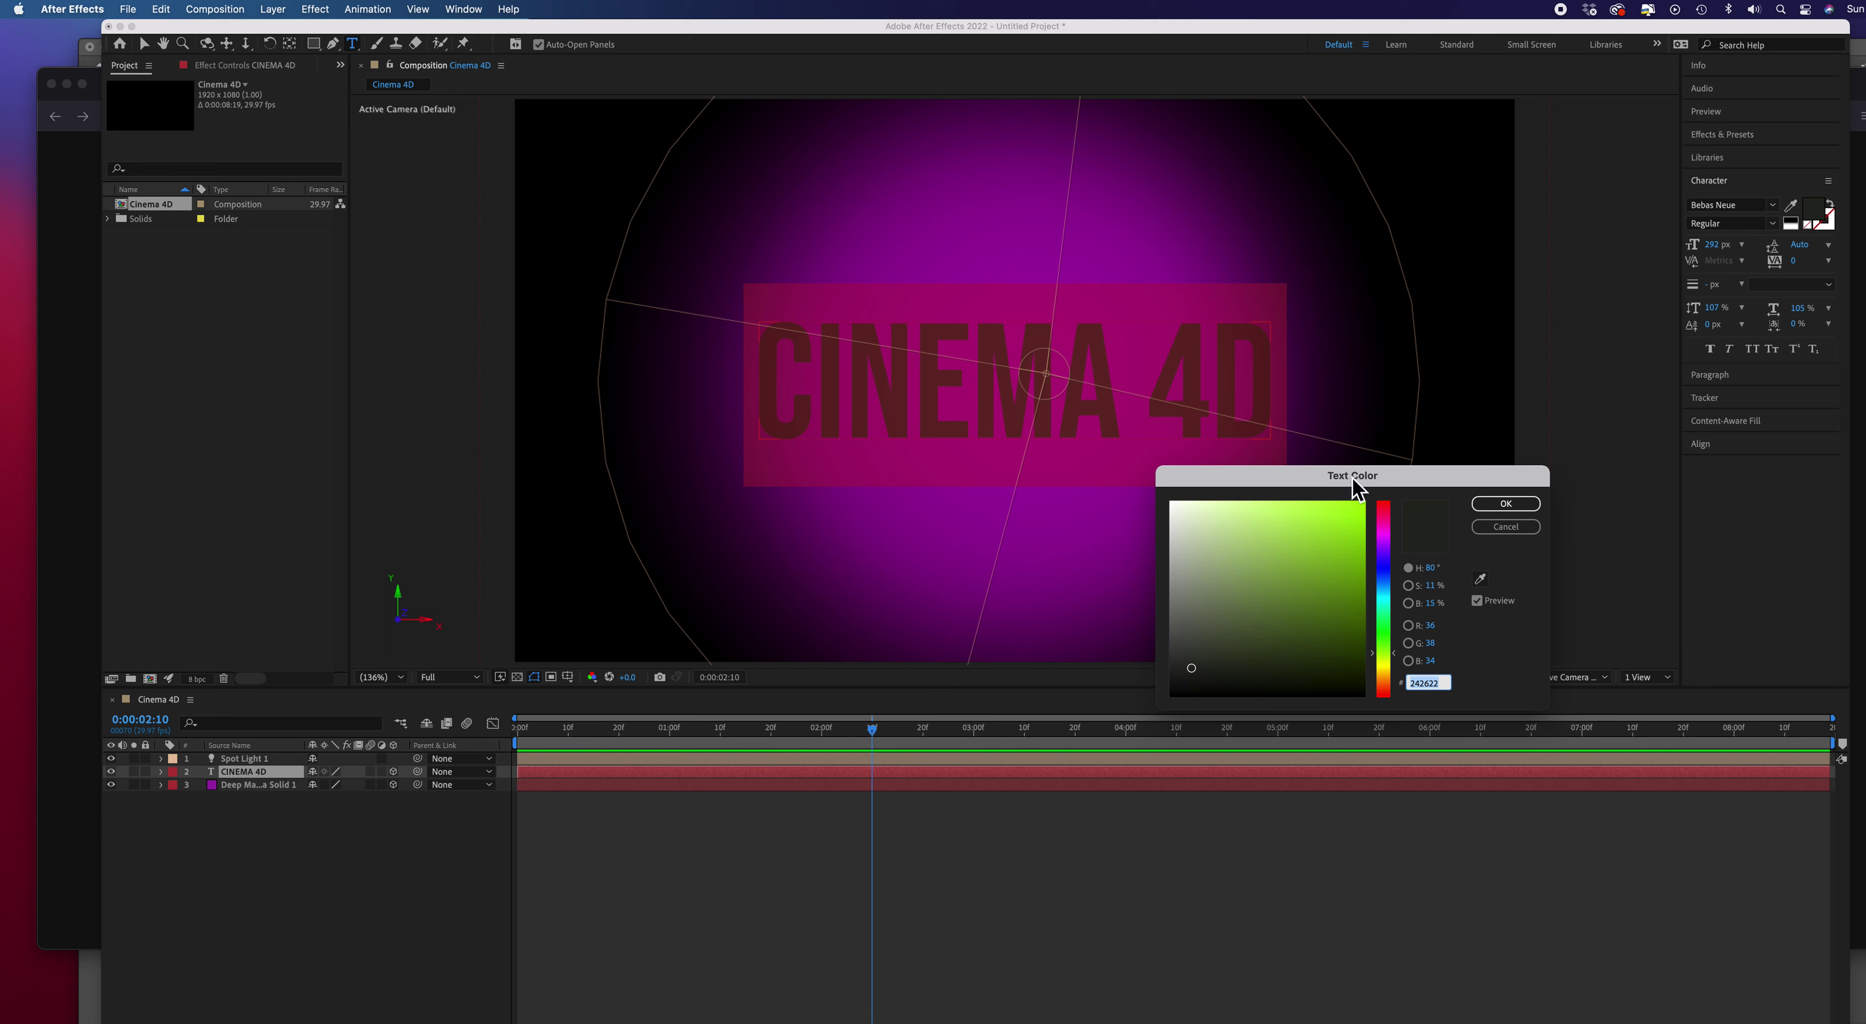
left_click(1355, 611)
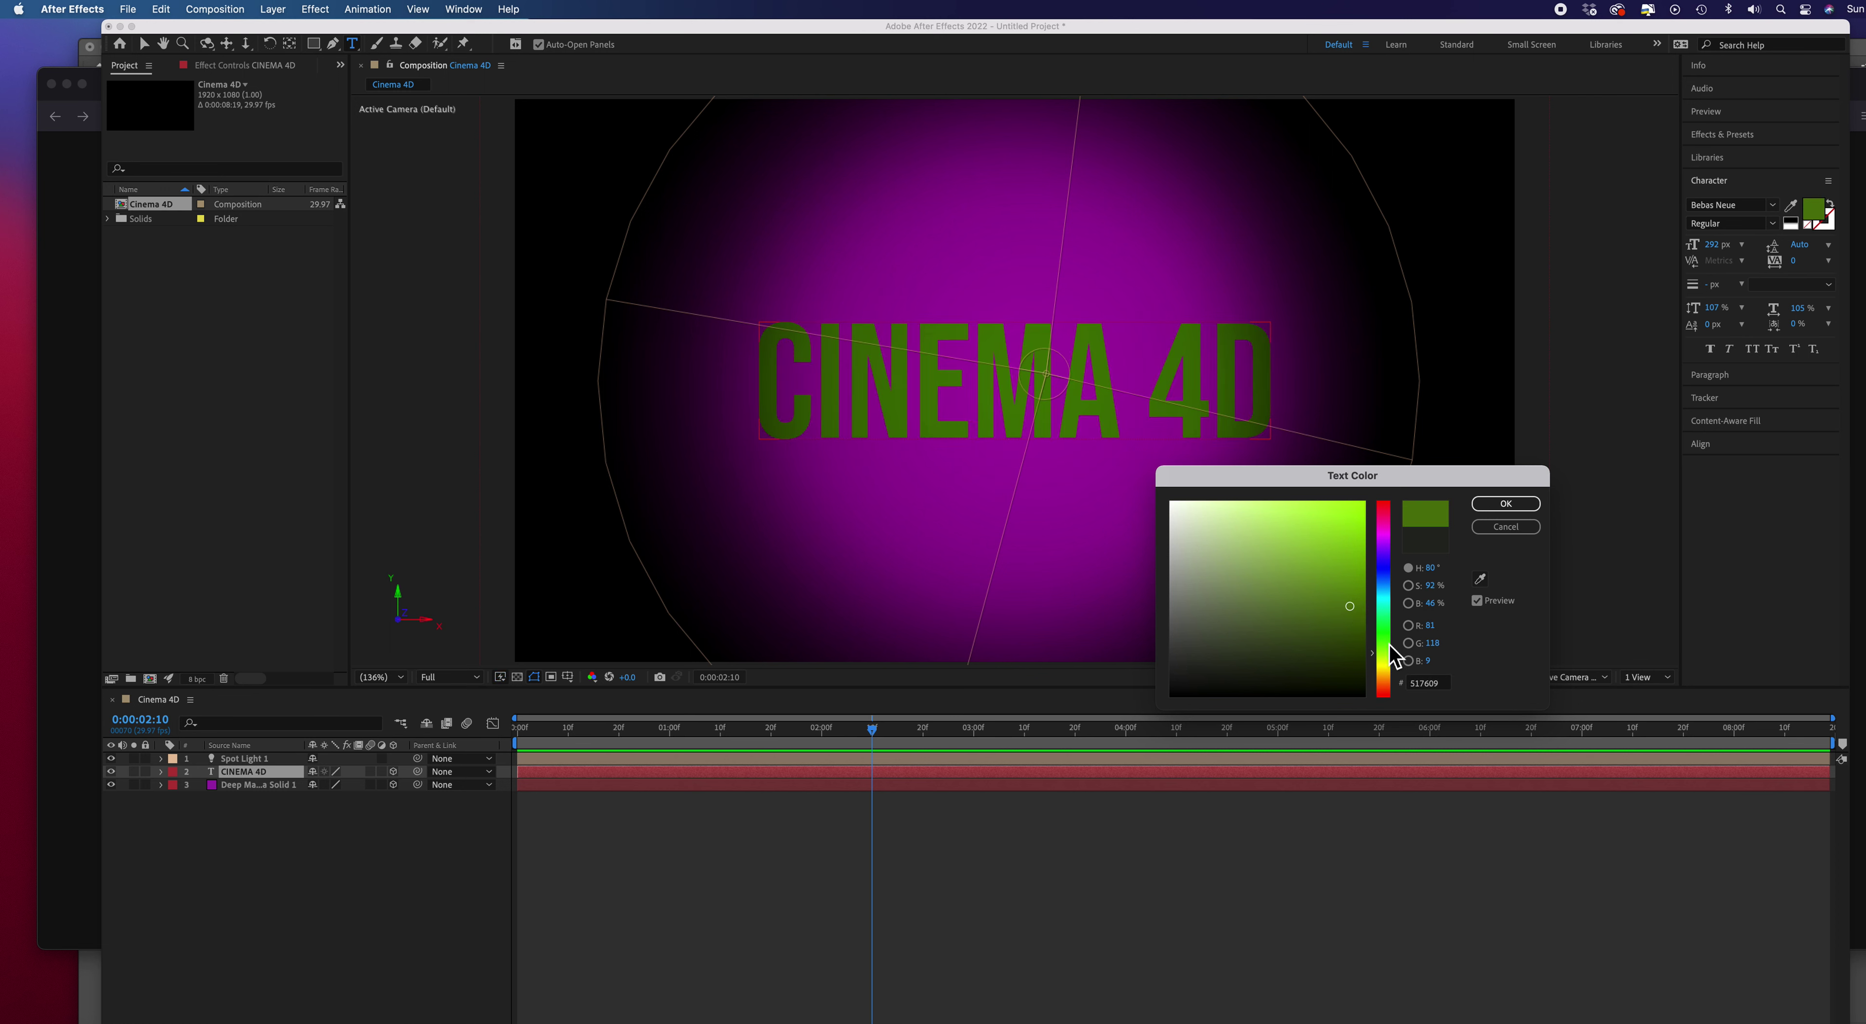
left_click(1385, 665)
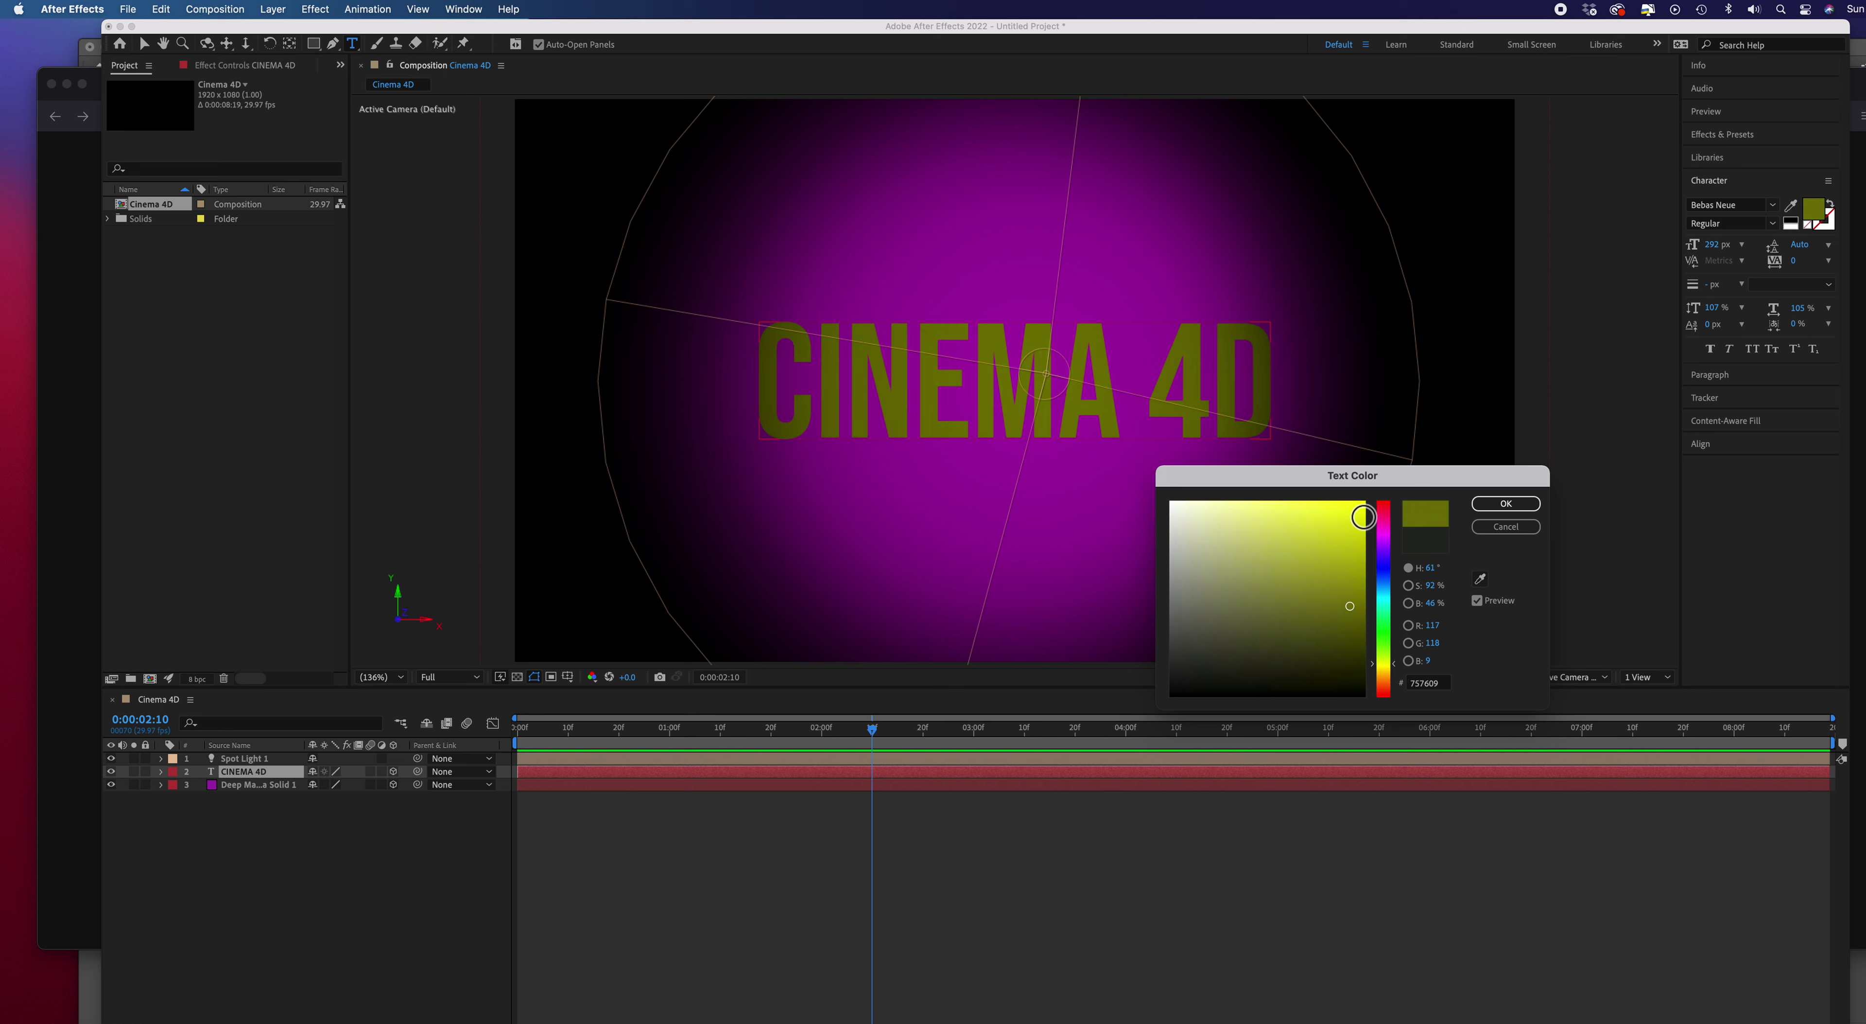
left_click(1362, 516)
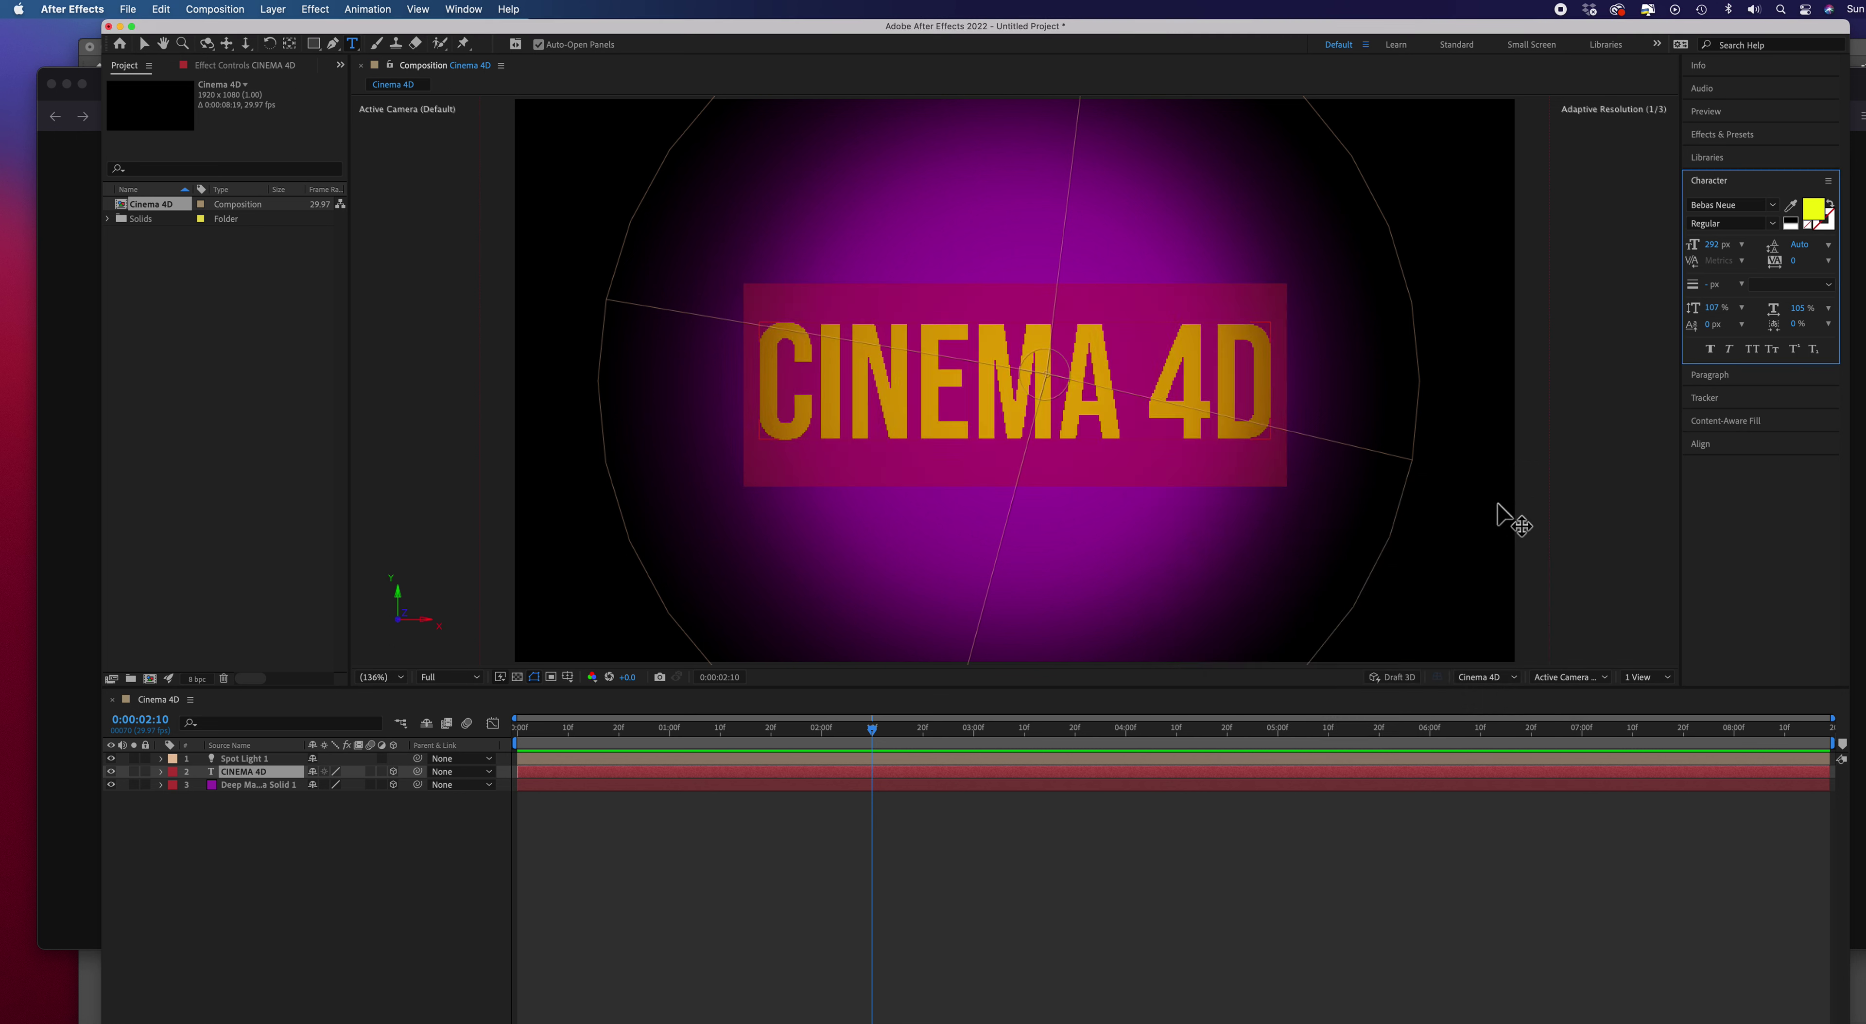
left_click(1506, 504)
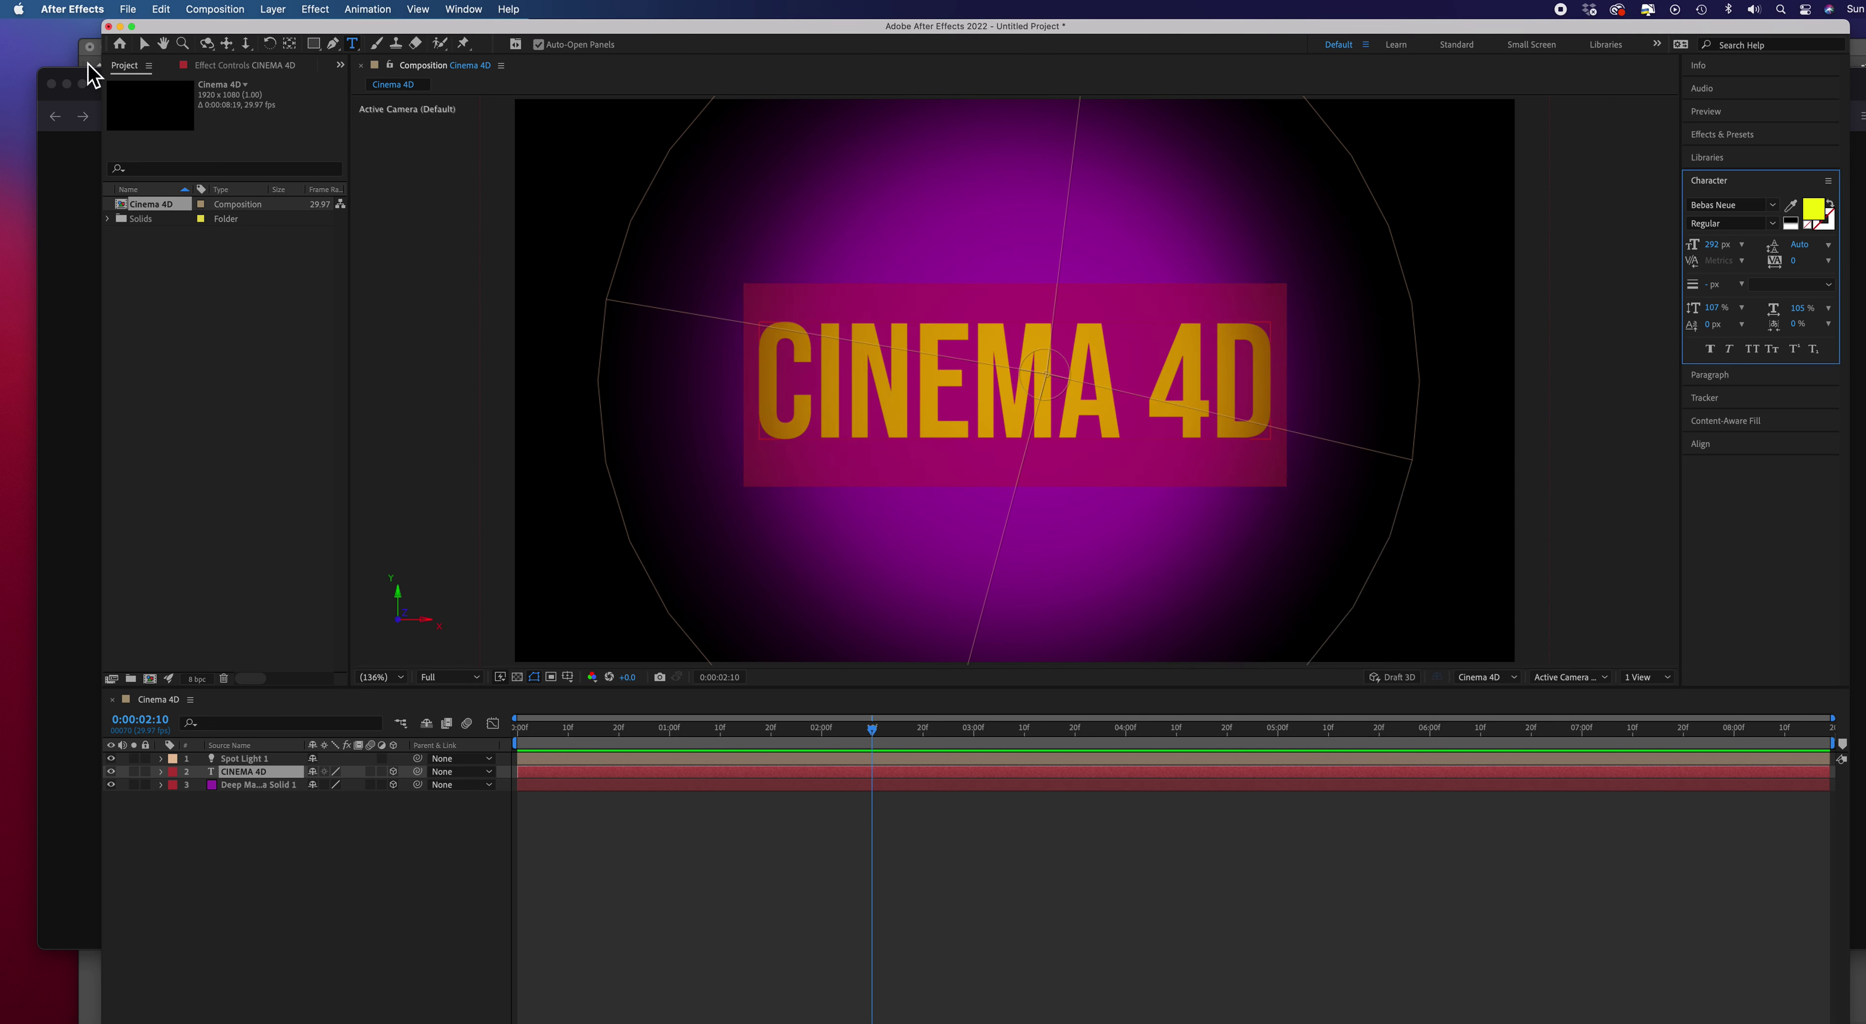
left_click(144, 45)
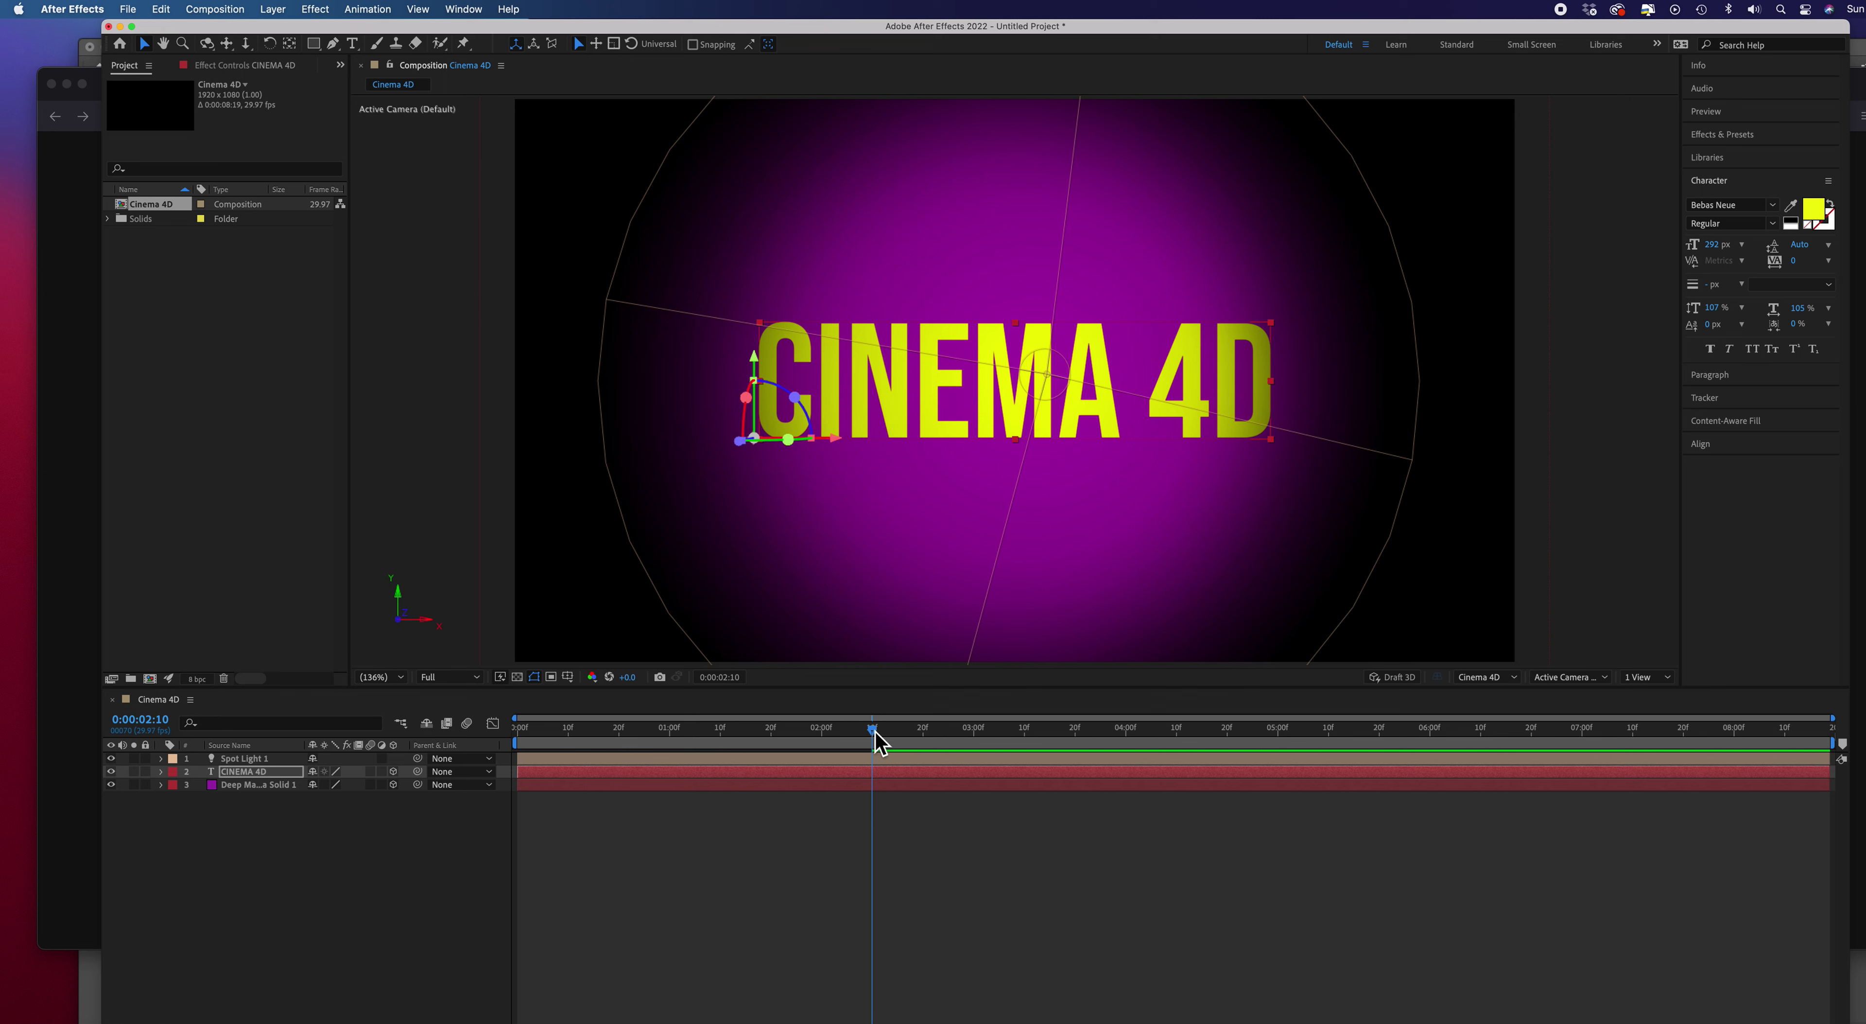
left_click(816, 732)
left_click_drag(805, 743, 510, 743)
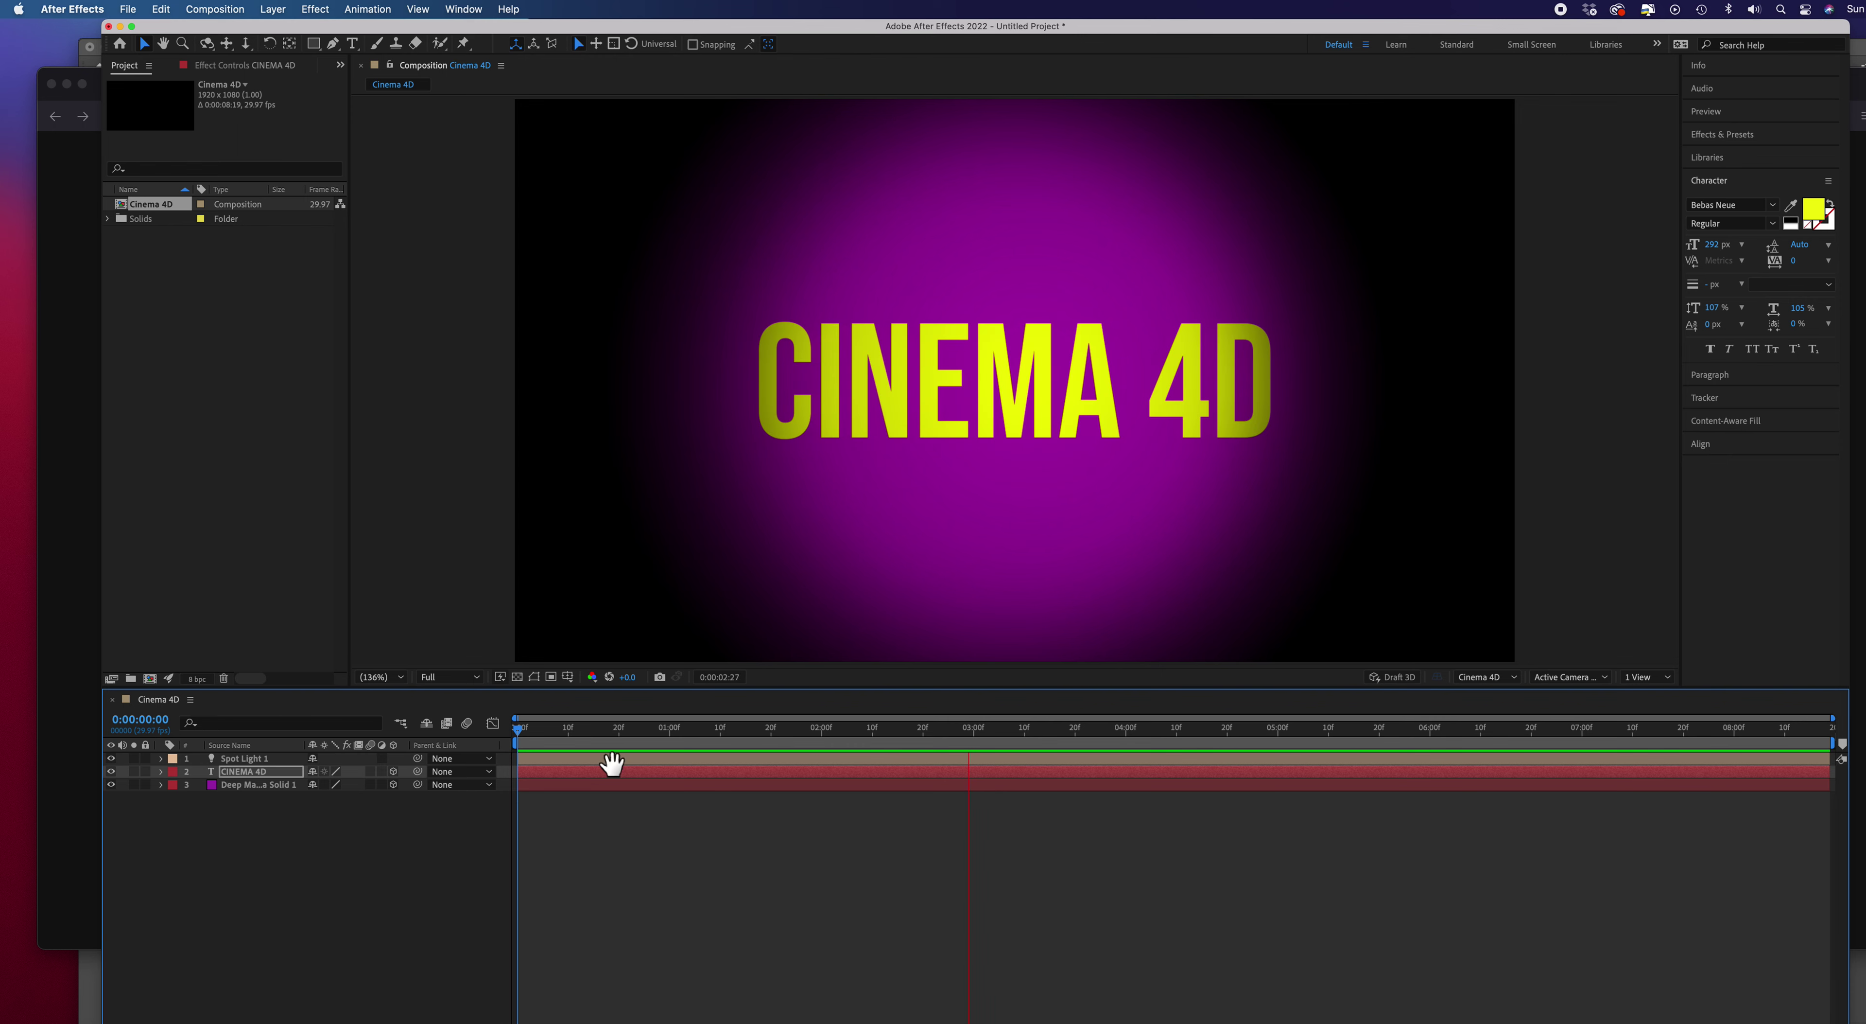
key("space")
left_click_drag(971, 732, 505, 753)
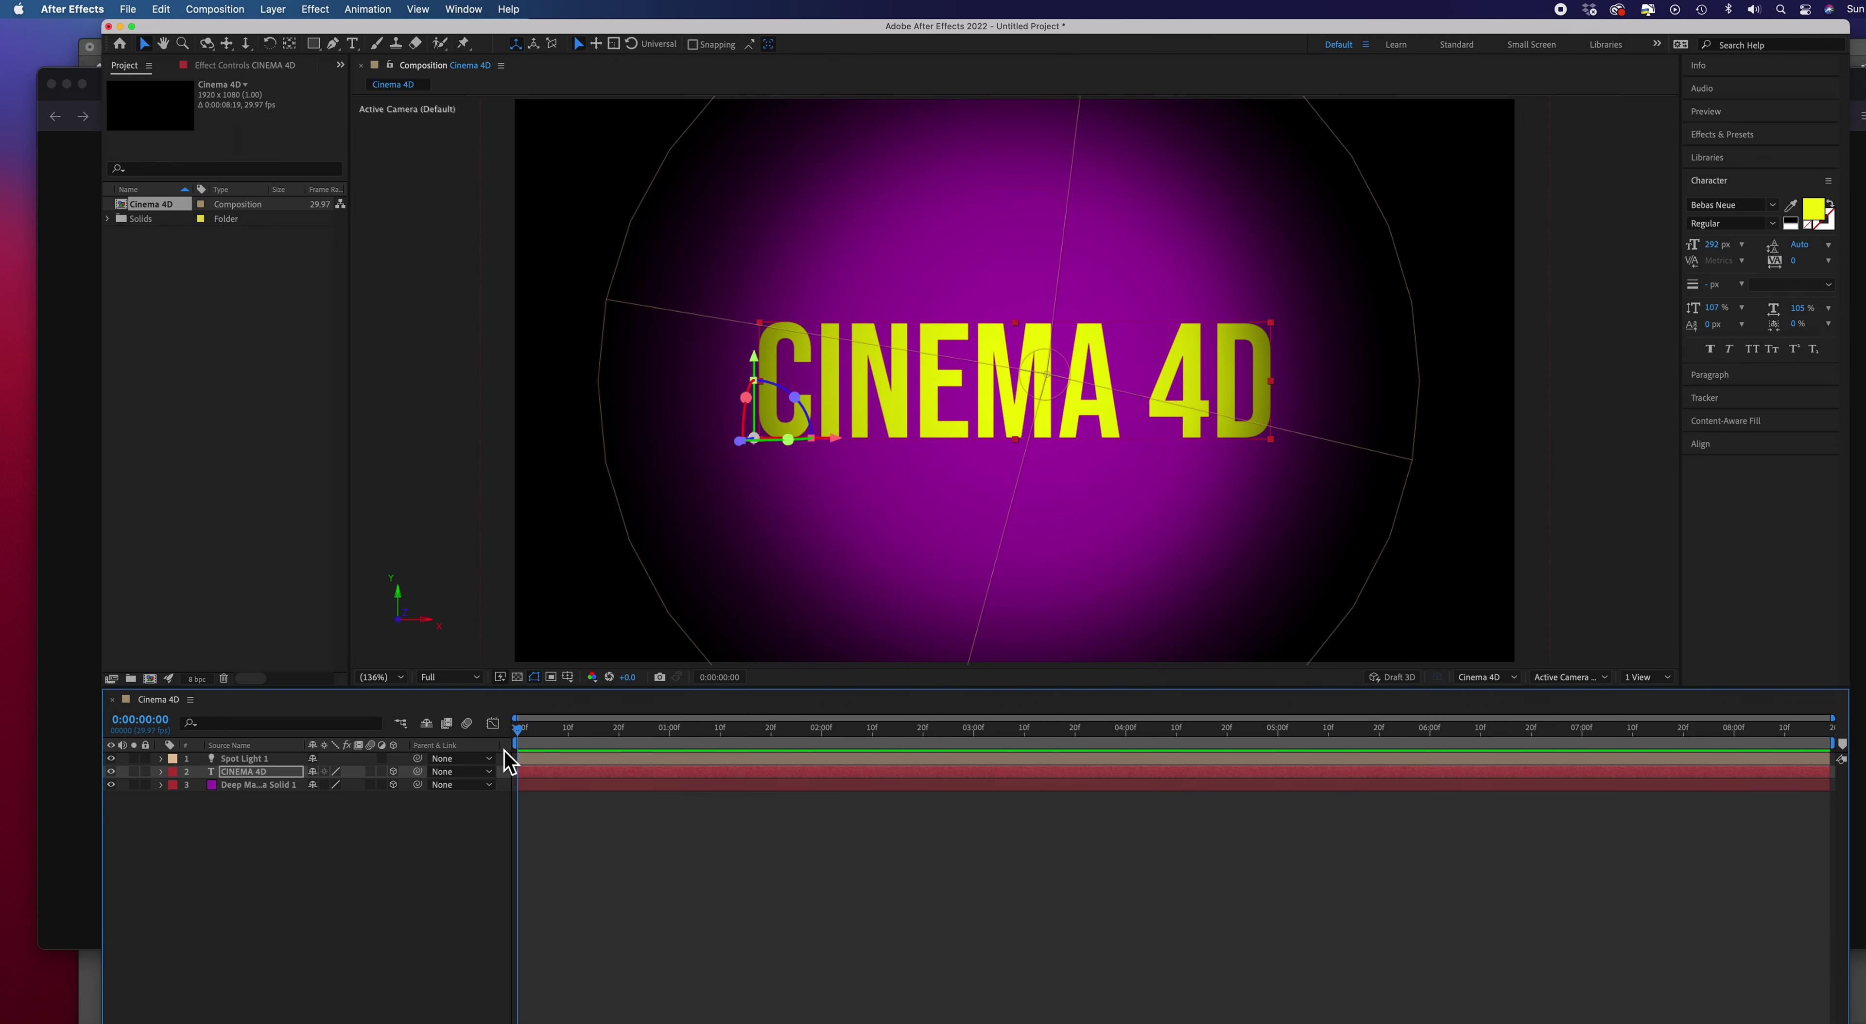
key("space")
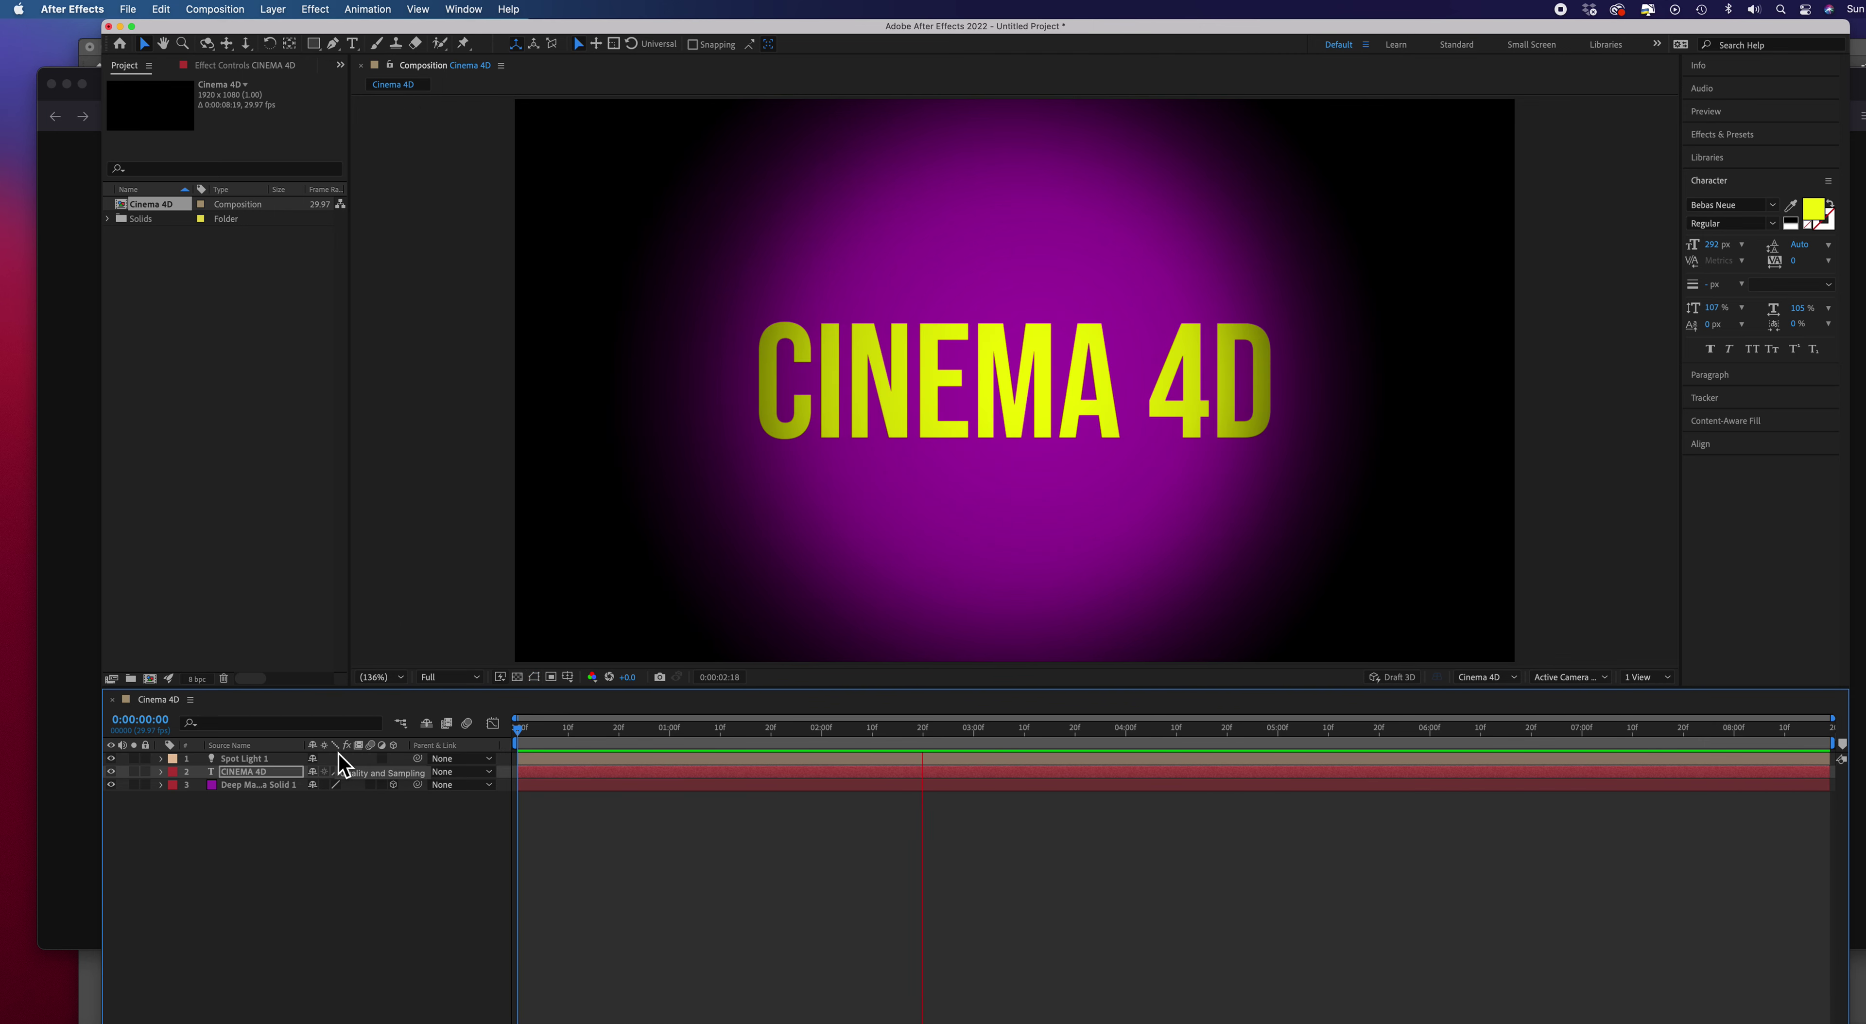
key("space")
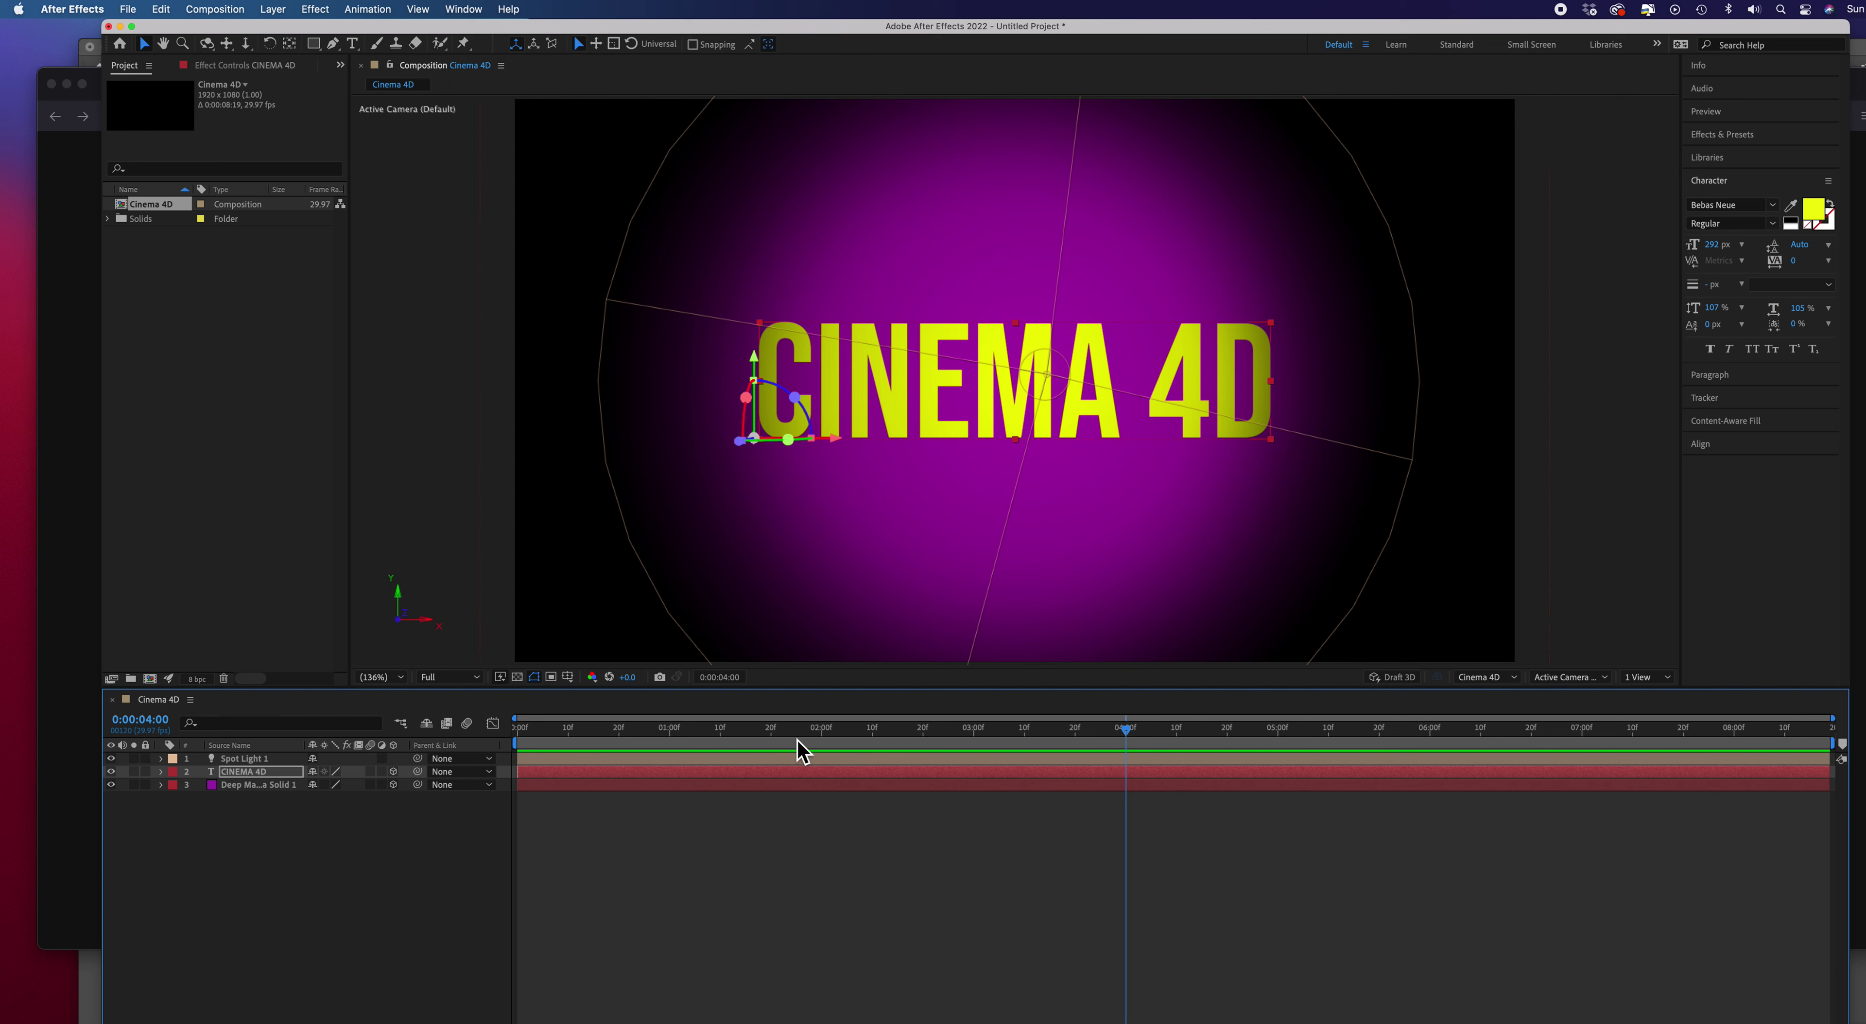
Add the Cinema 4D composition to the Render Queue
left_click(224, 14)
mouse_move(290, 201)
left_click(295, 229)
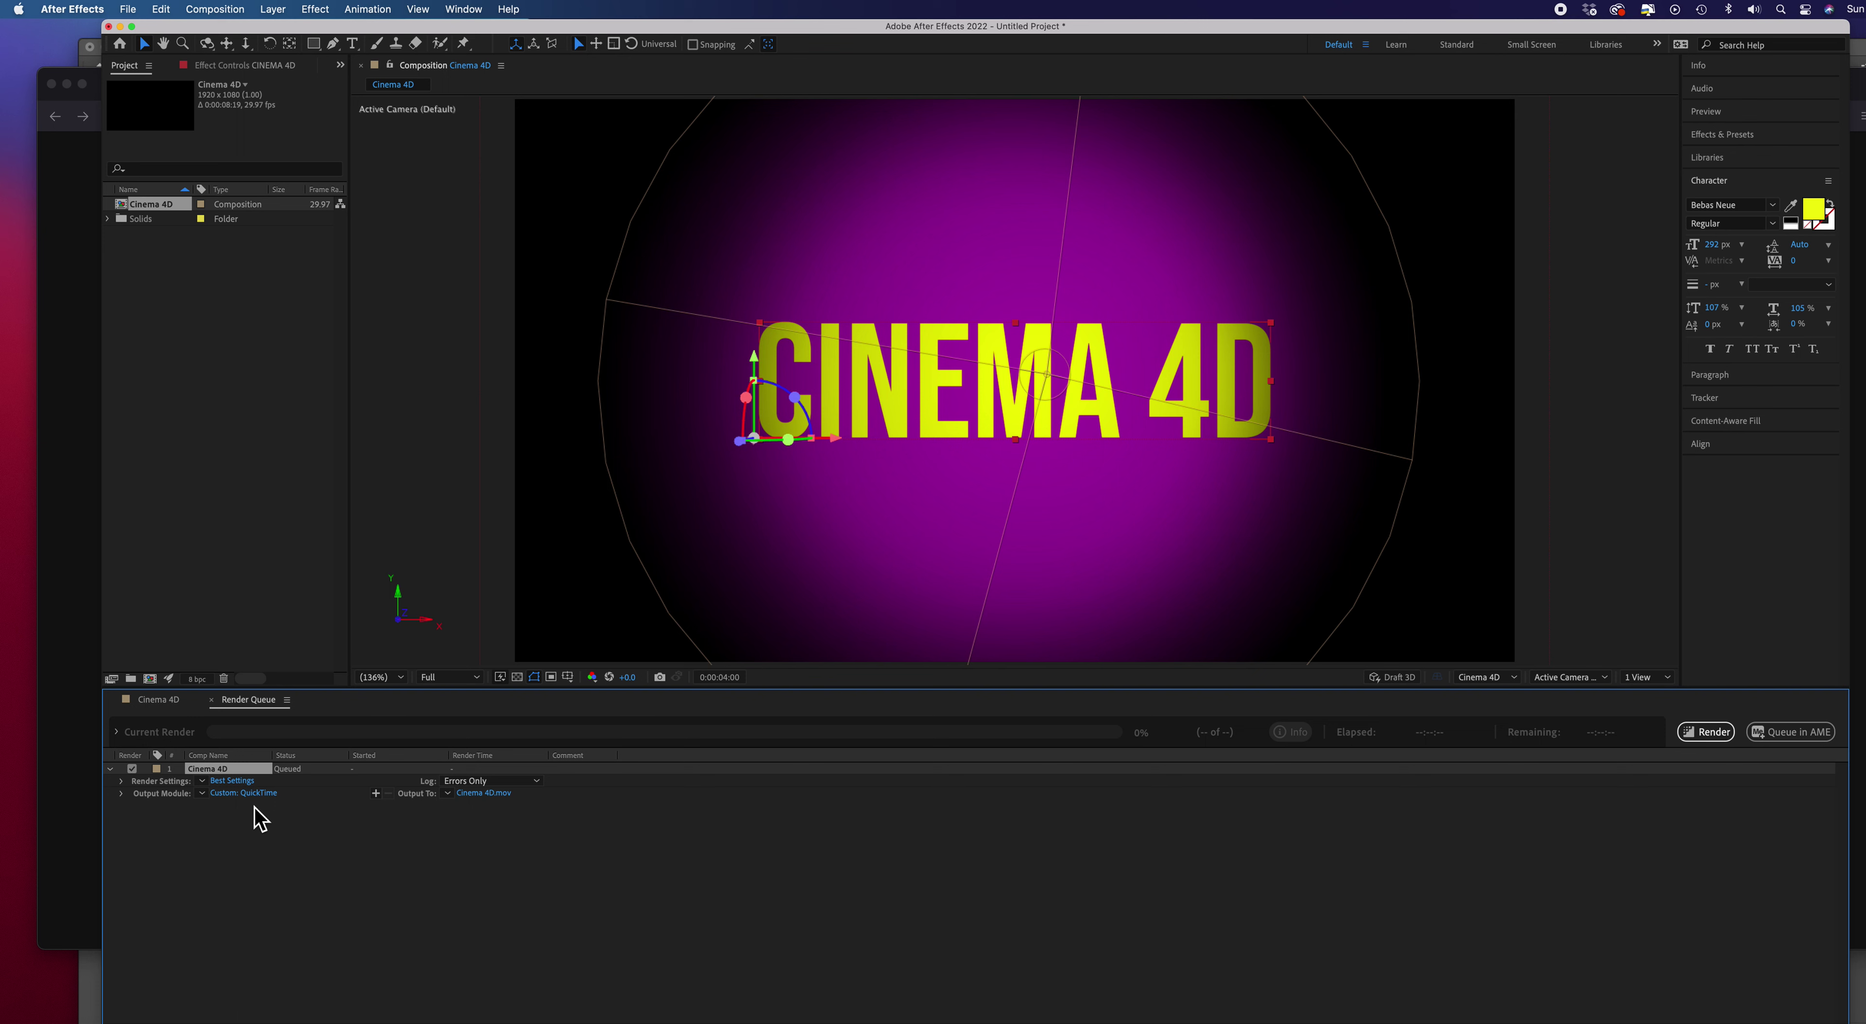
Open the Output Module settings and keep QuickTime as the output format
left_click(246, 792)
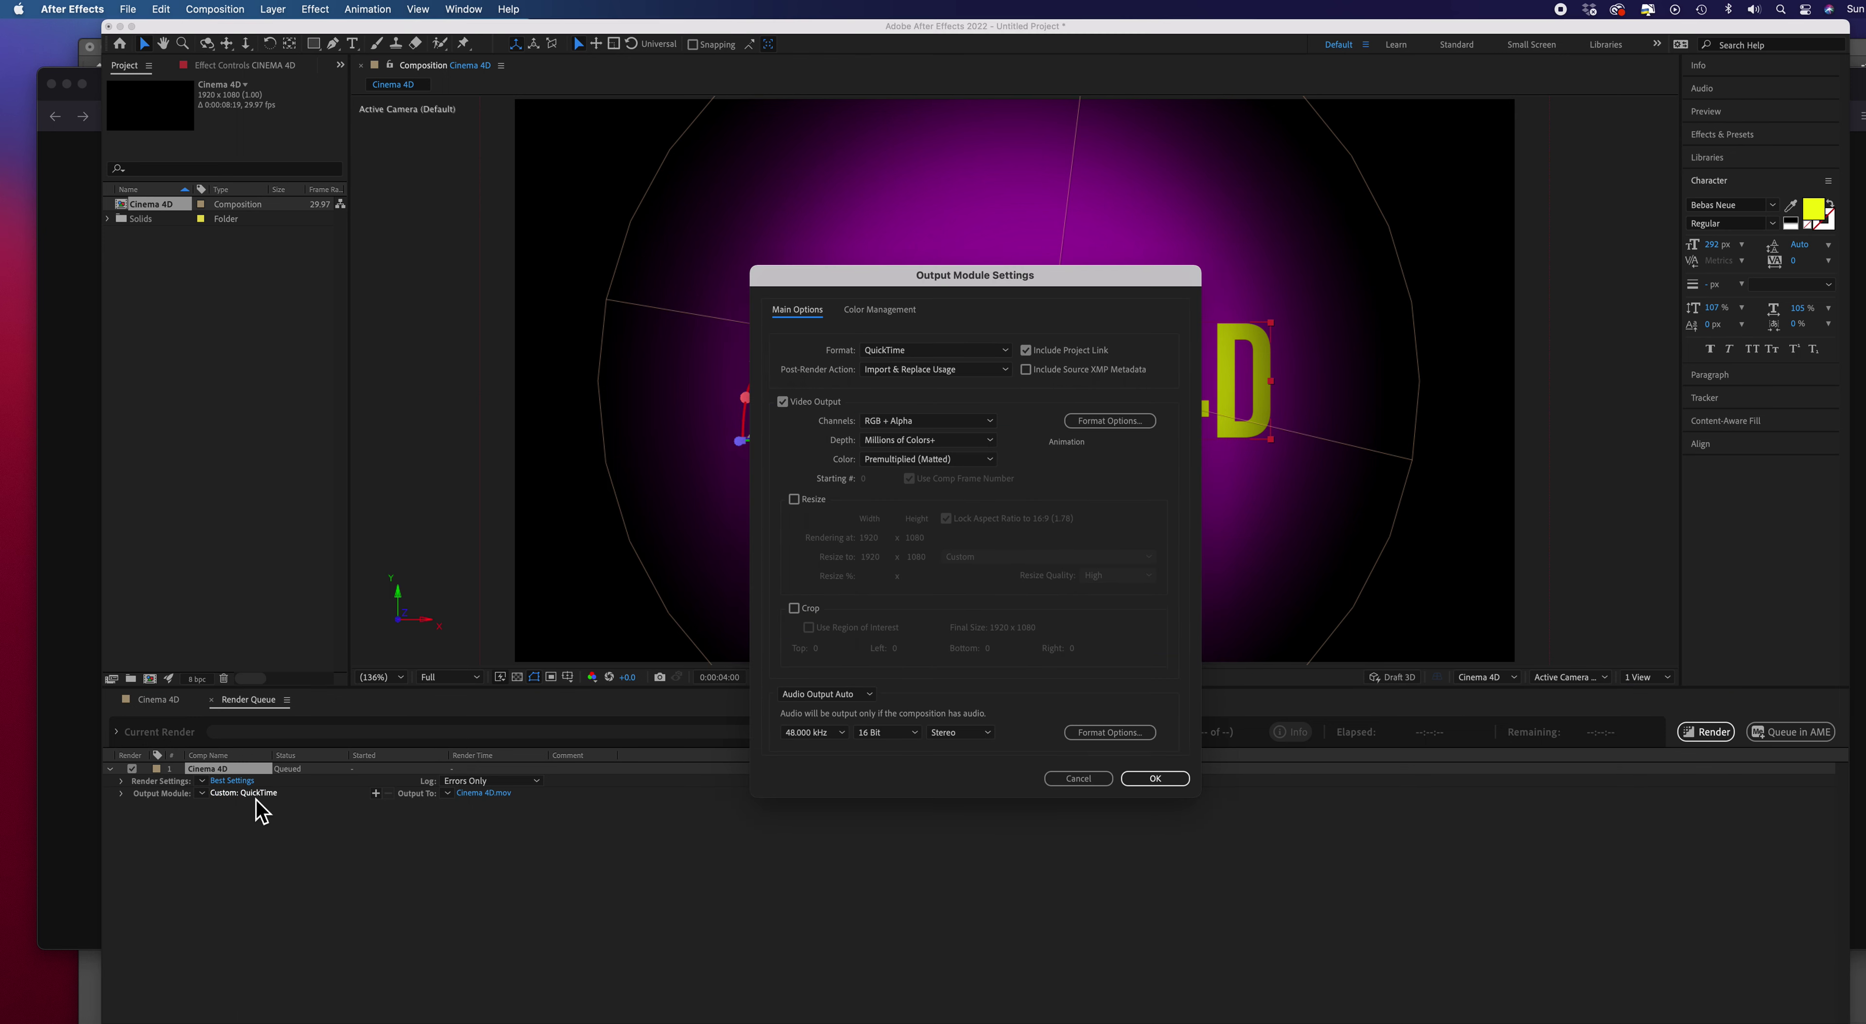
left_click(1072, 780)
left_click(164, 793)
left_click(242, 794)
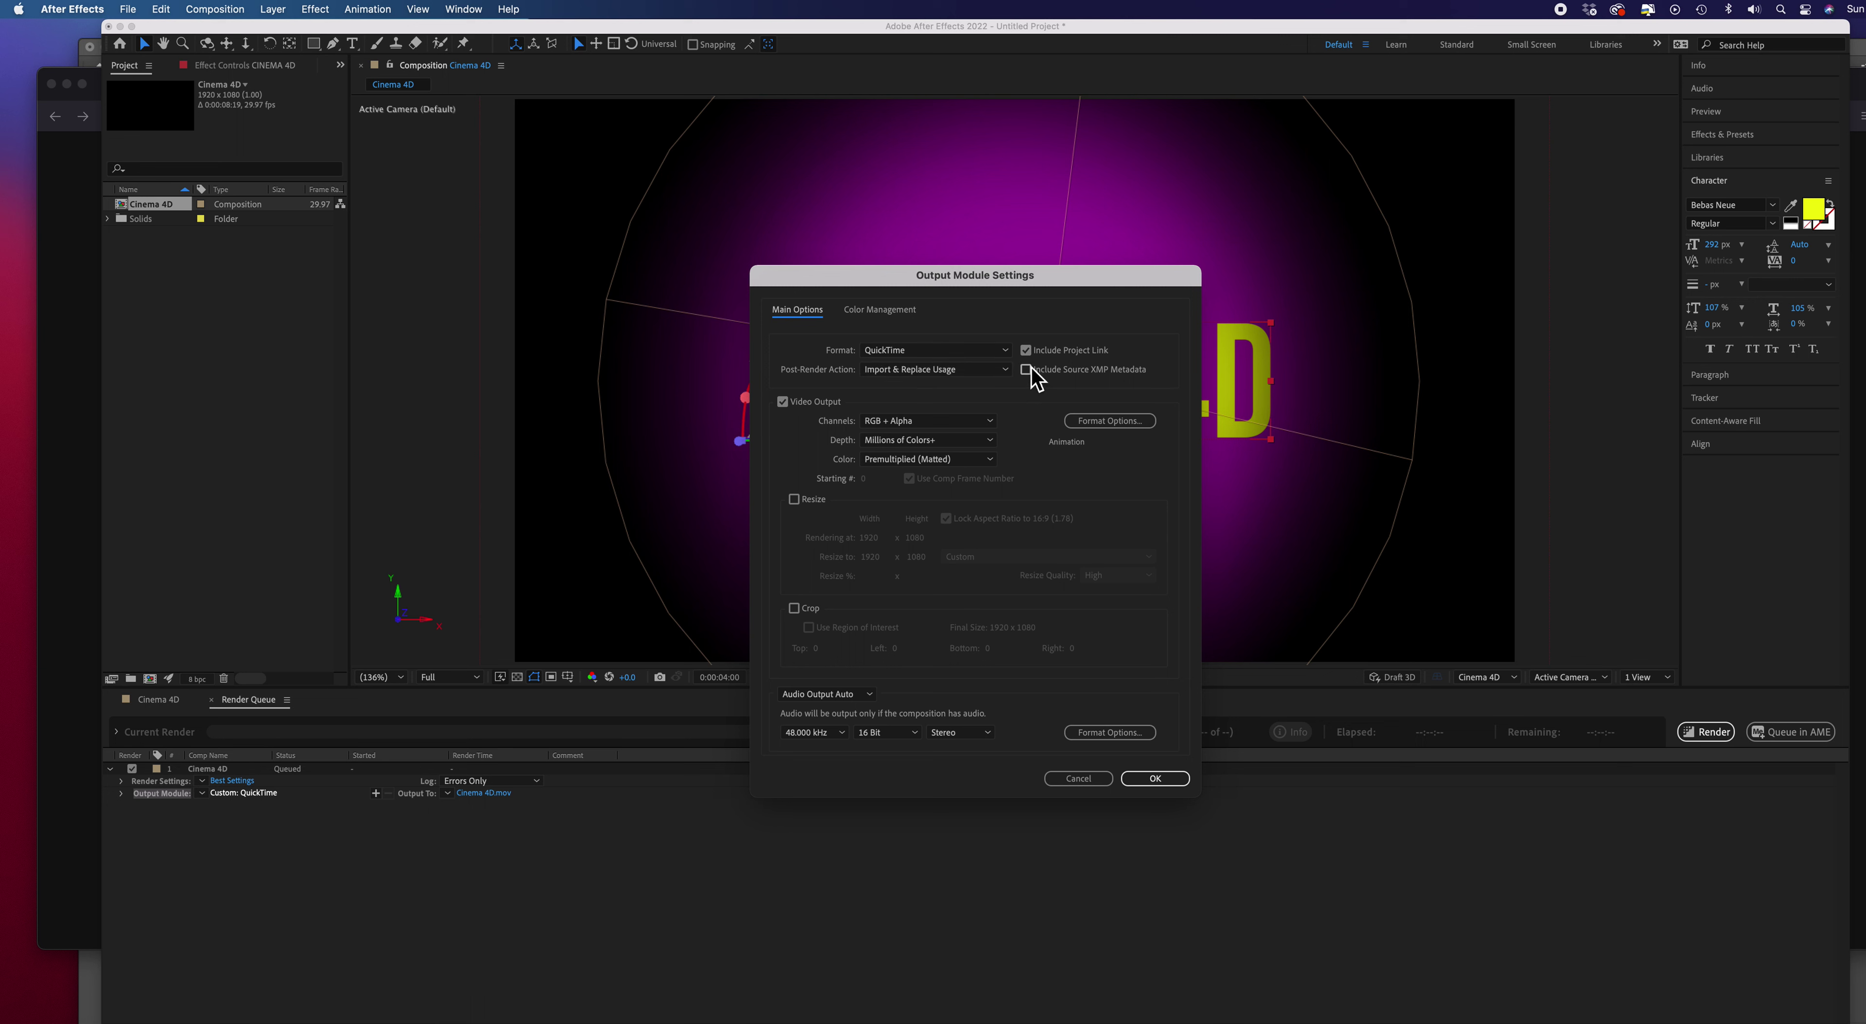
left_click(1009, 351)
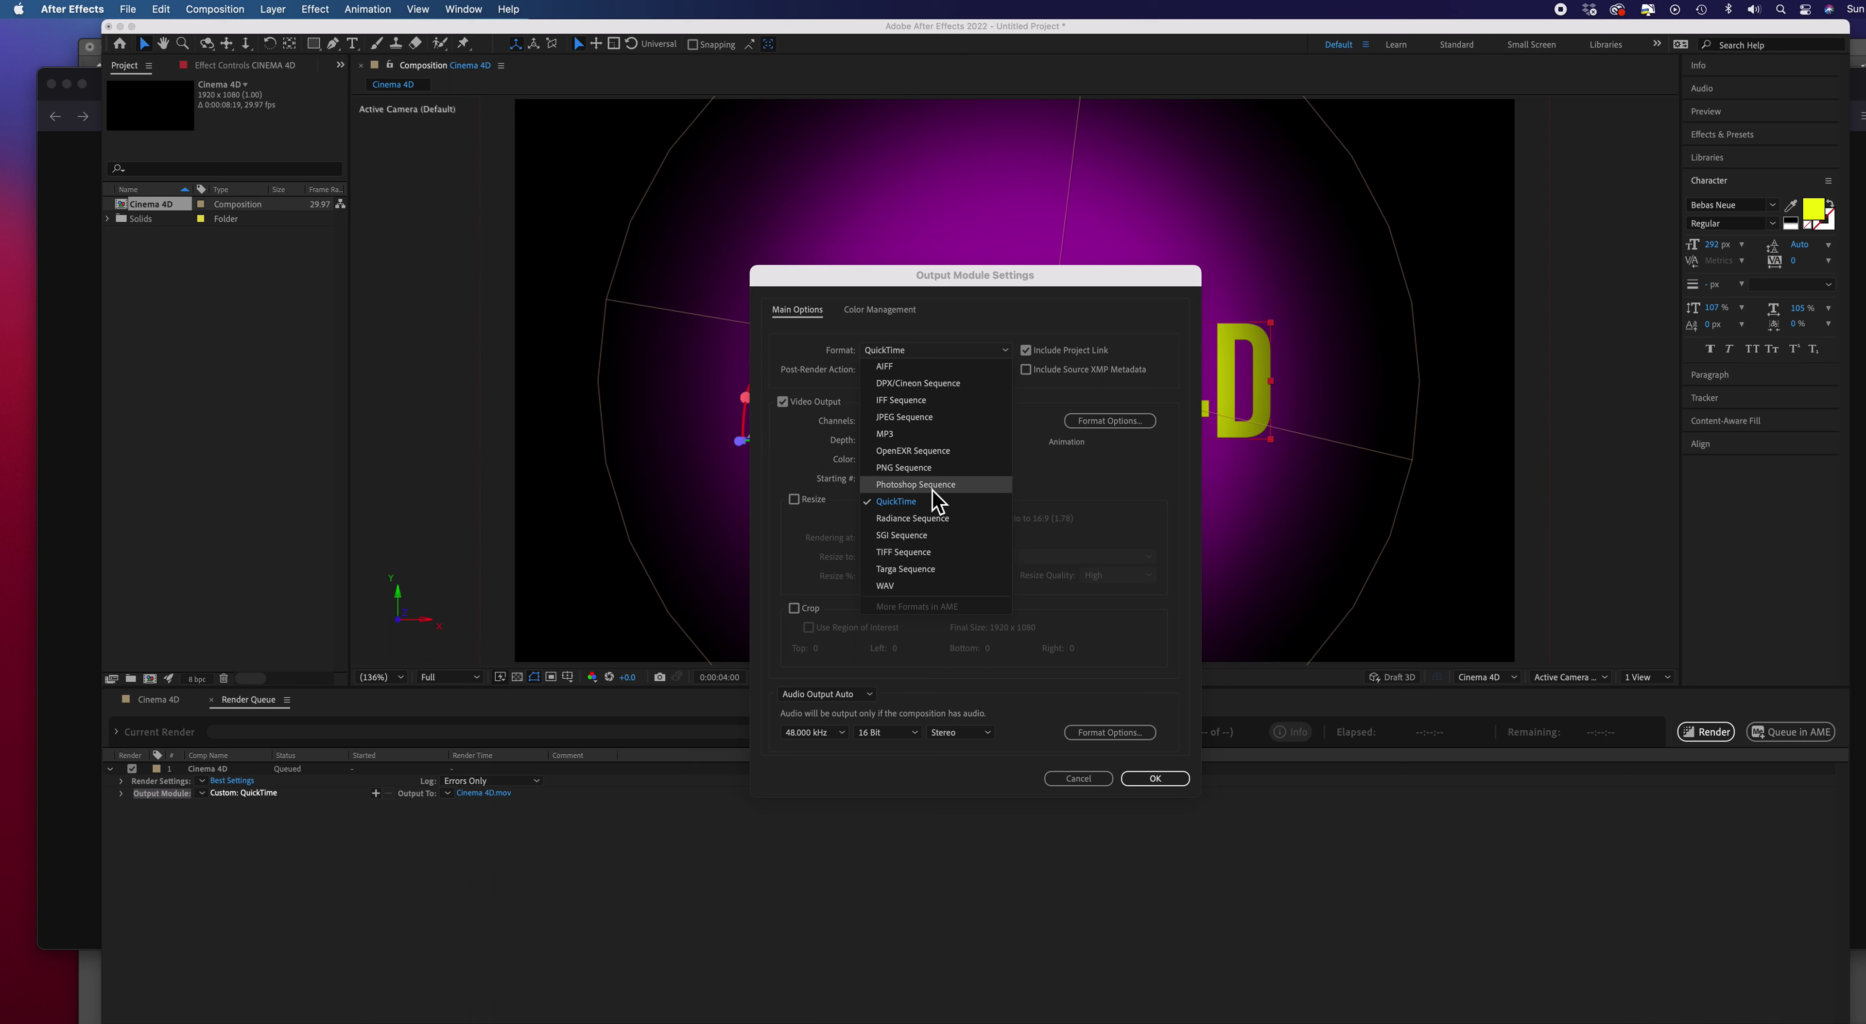
left_click(1013, 357)
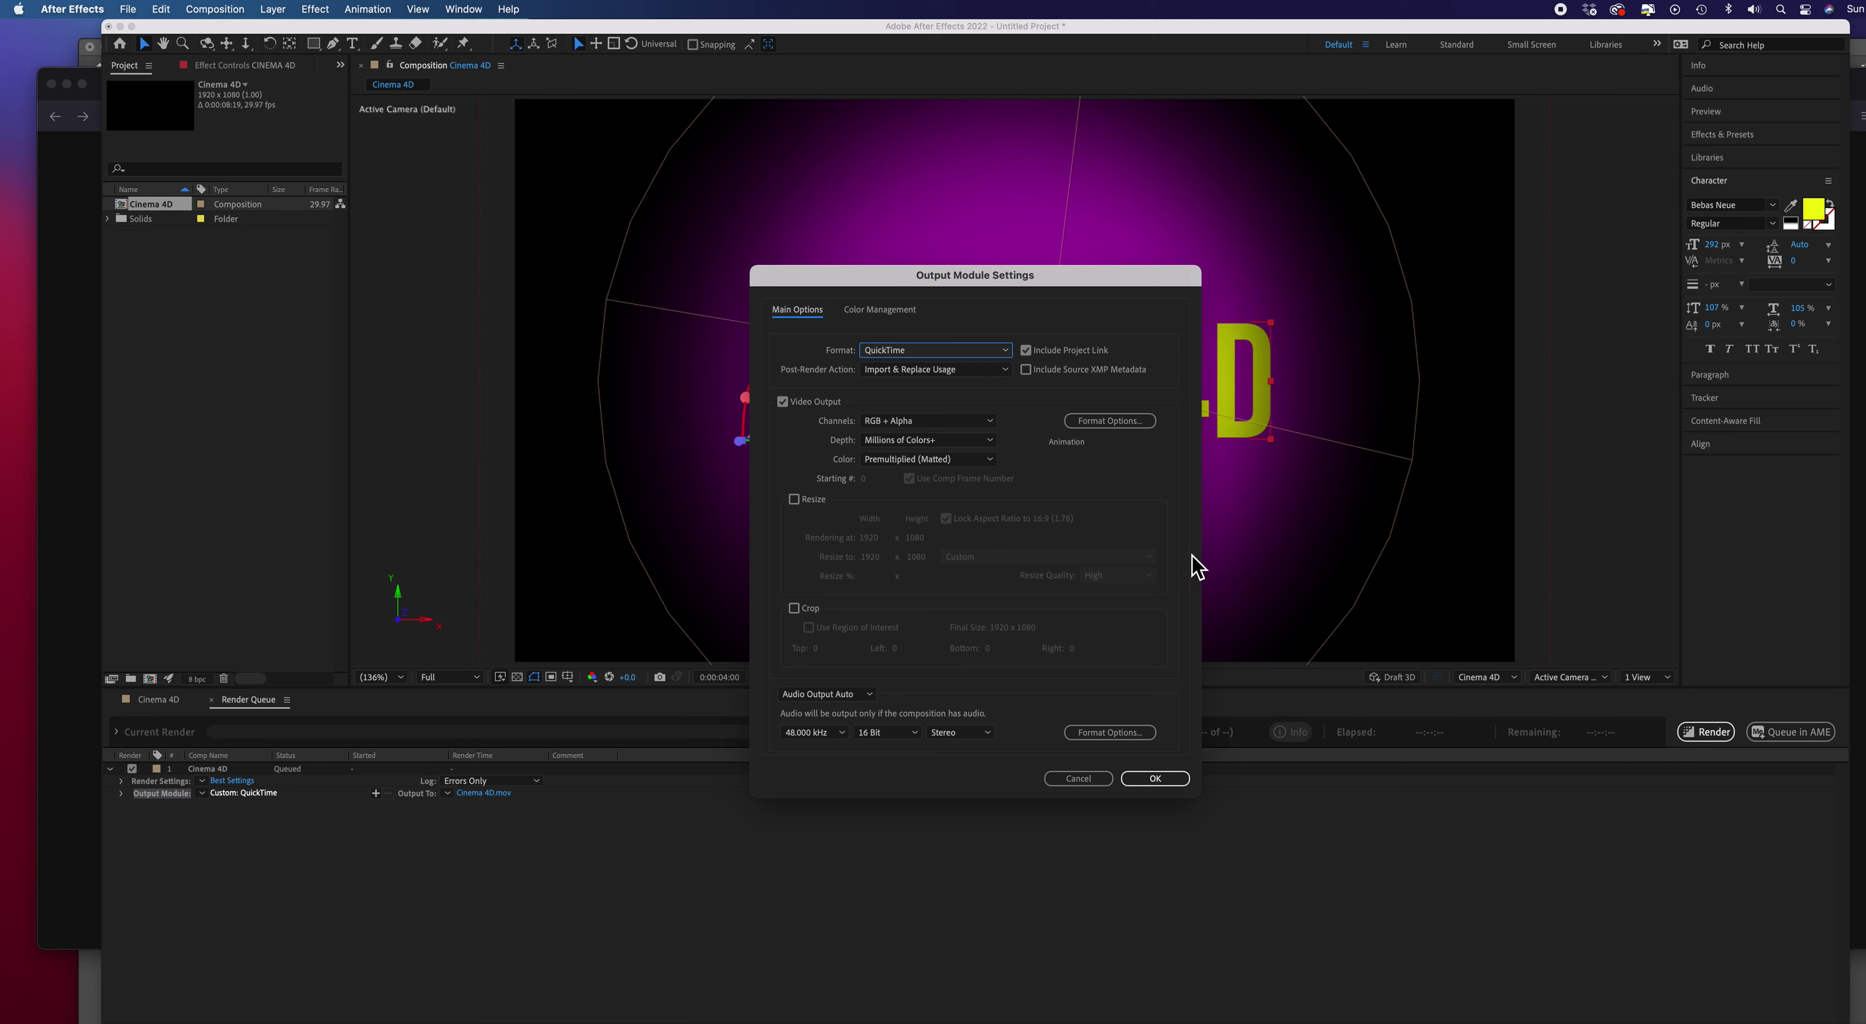
left_click(1153, 783)
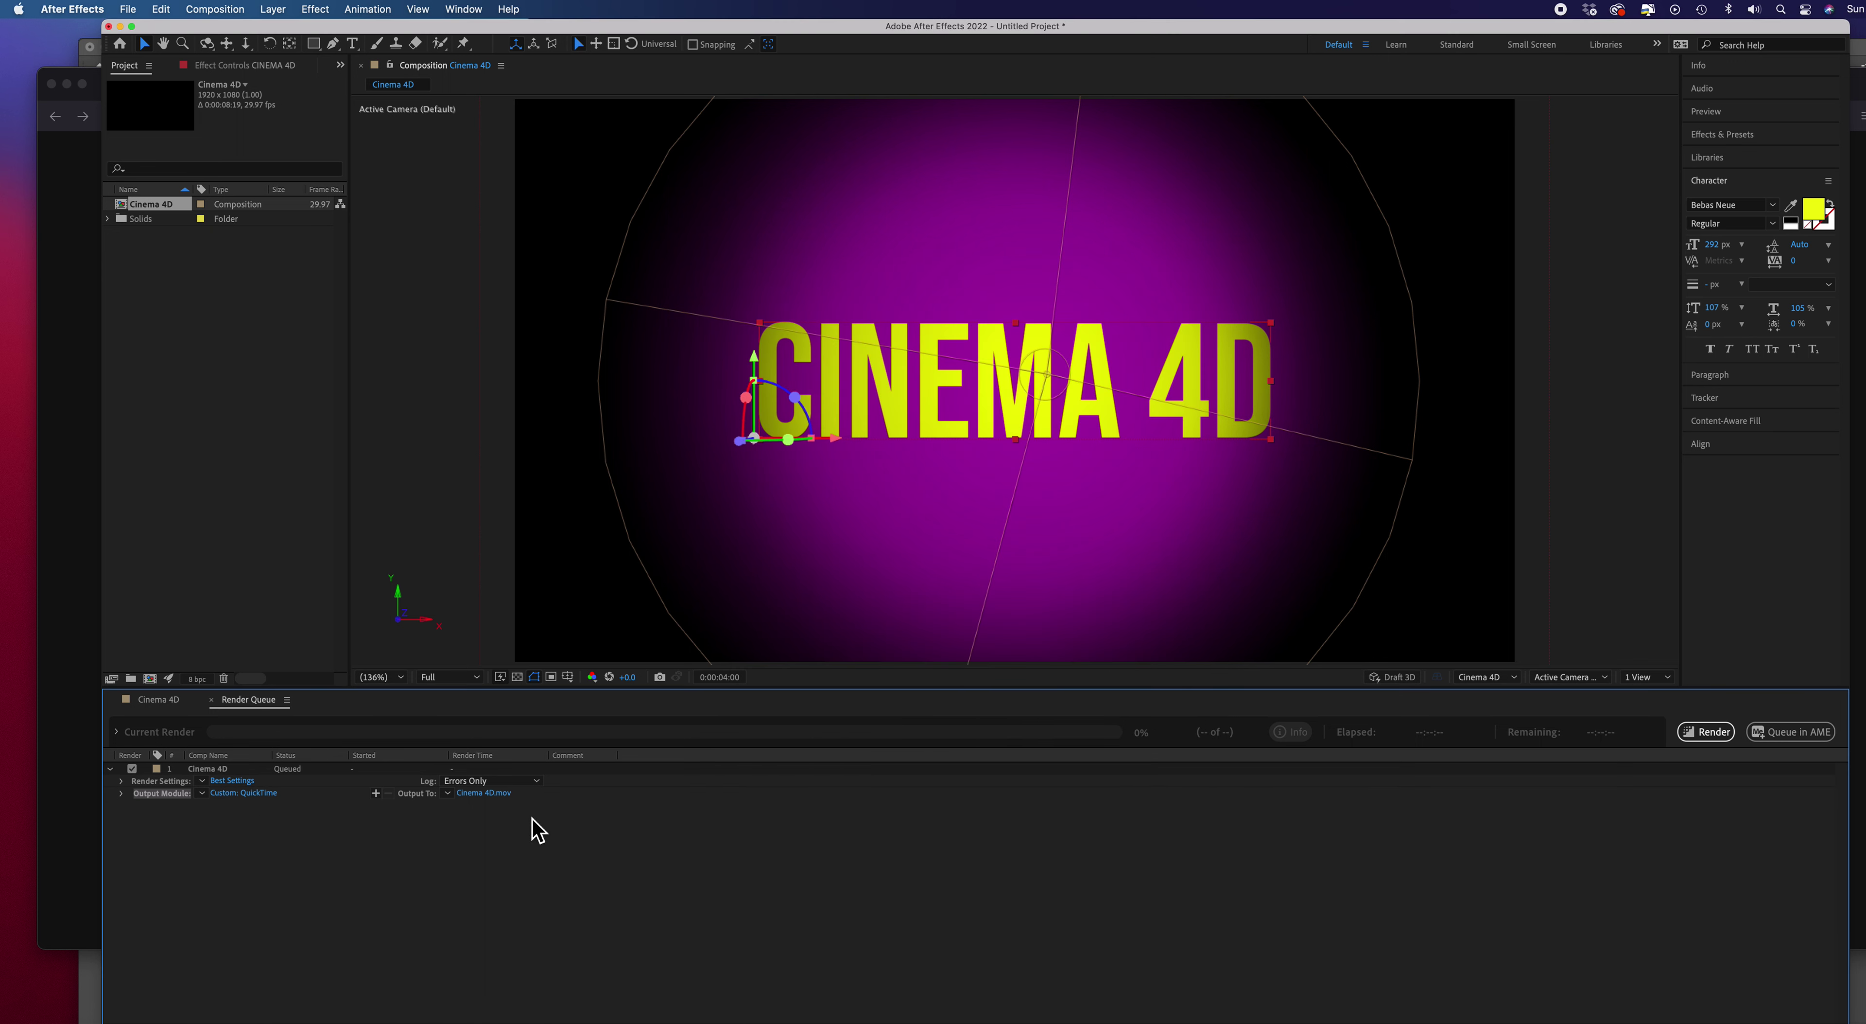
Save the render output as Cinema 4D.mov in the After Effects folder
left_click(484, 794)
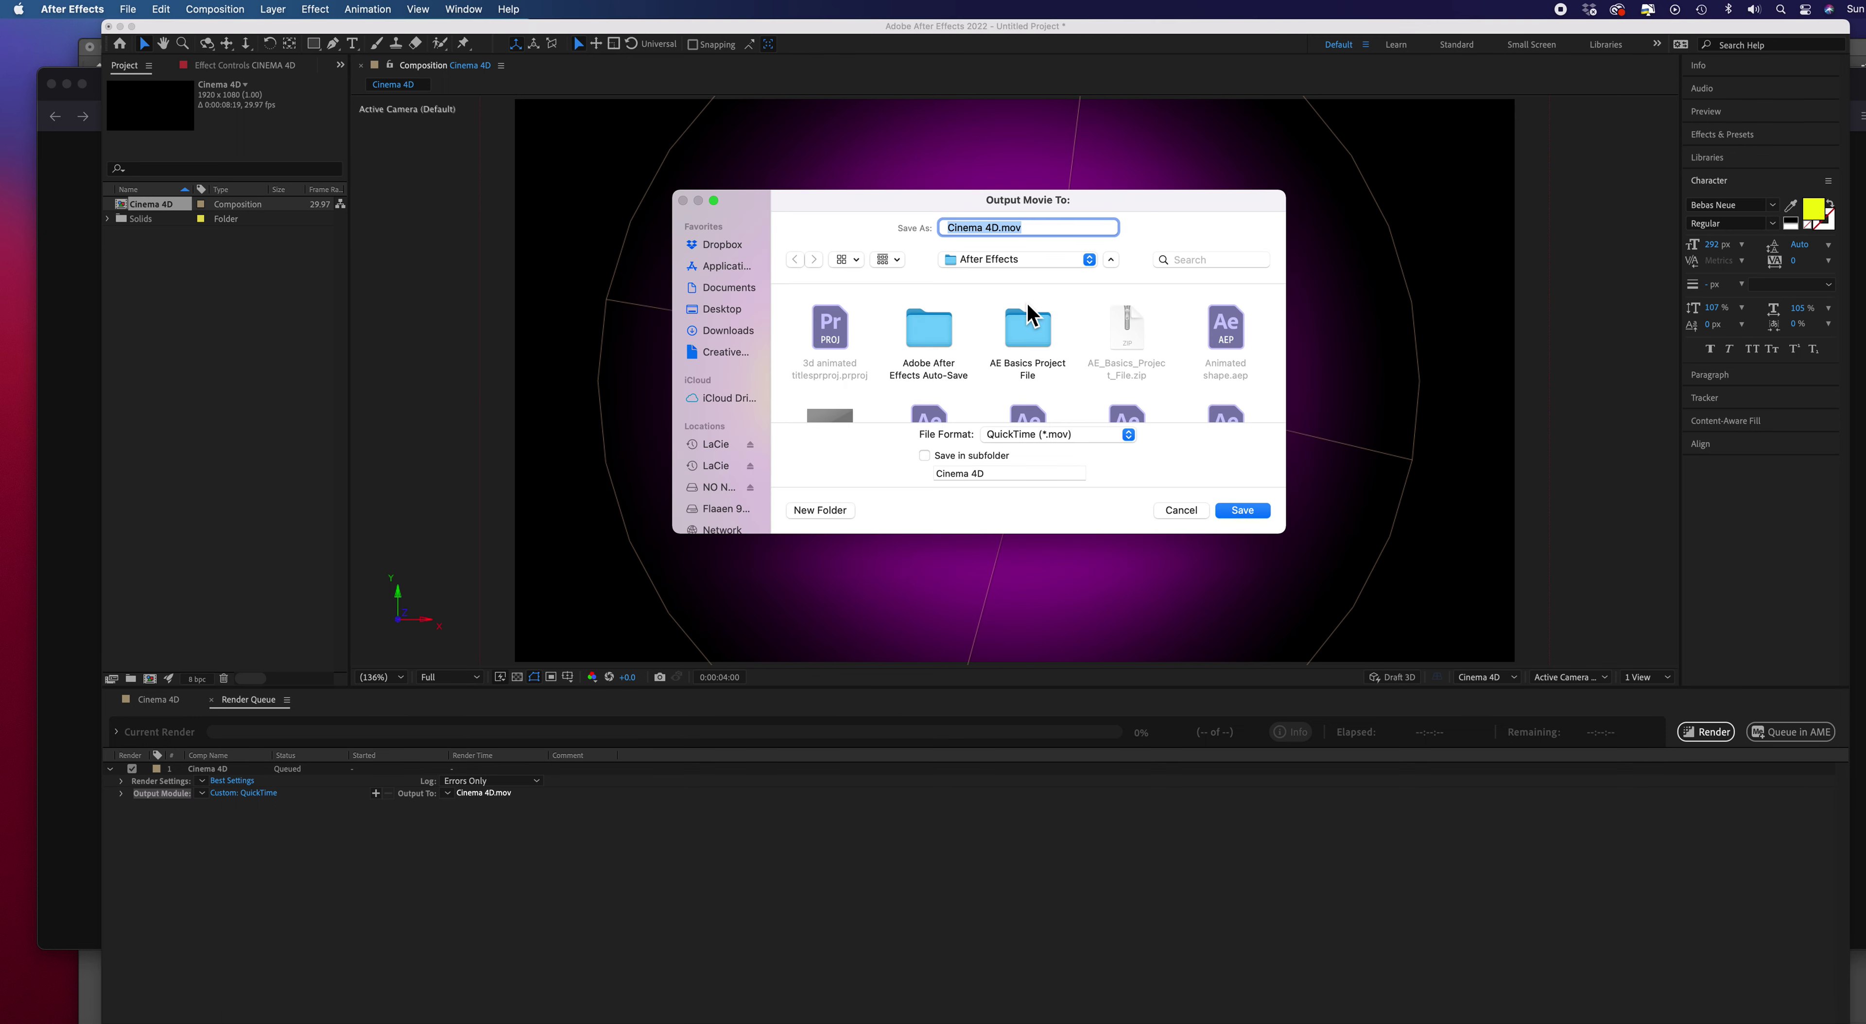
left_click(1088, 260)
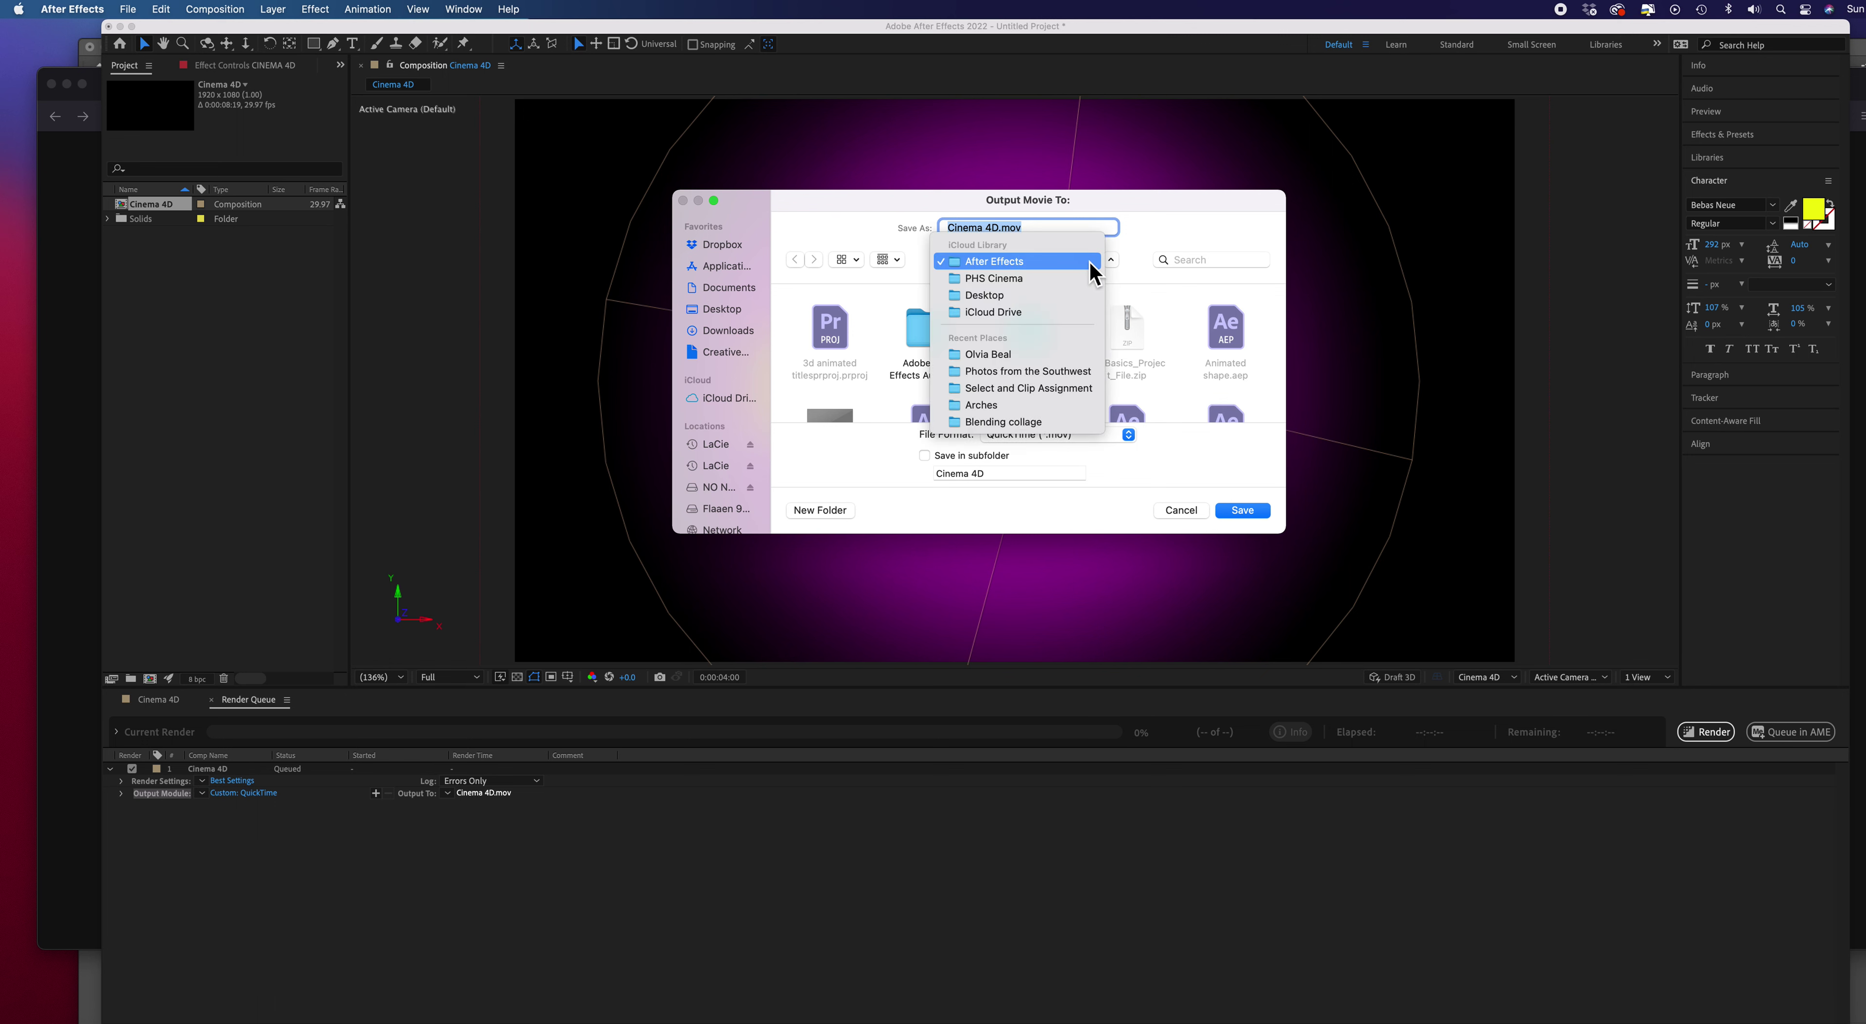
left_click(1047, 266)
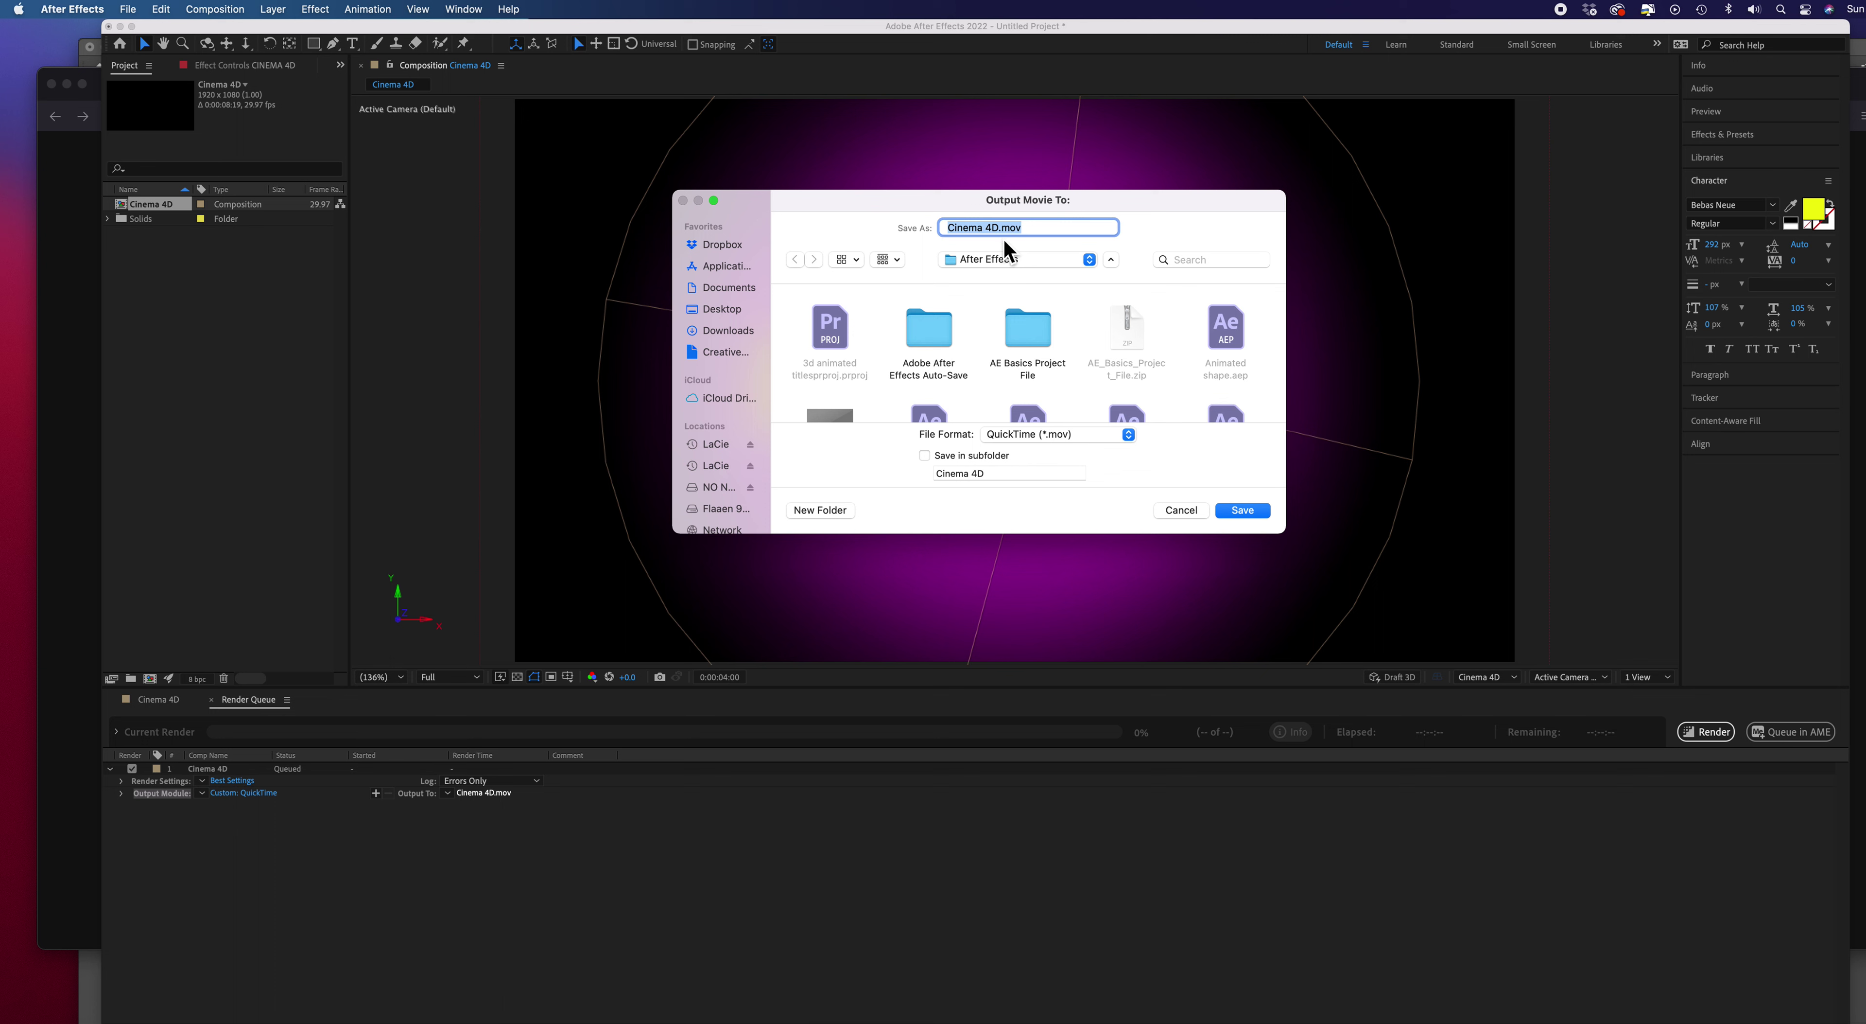
left_click(1243, 510)
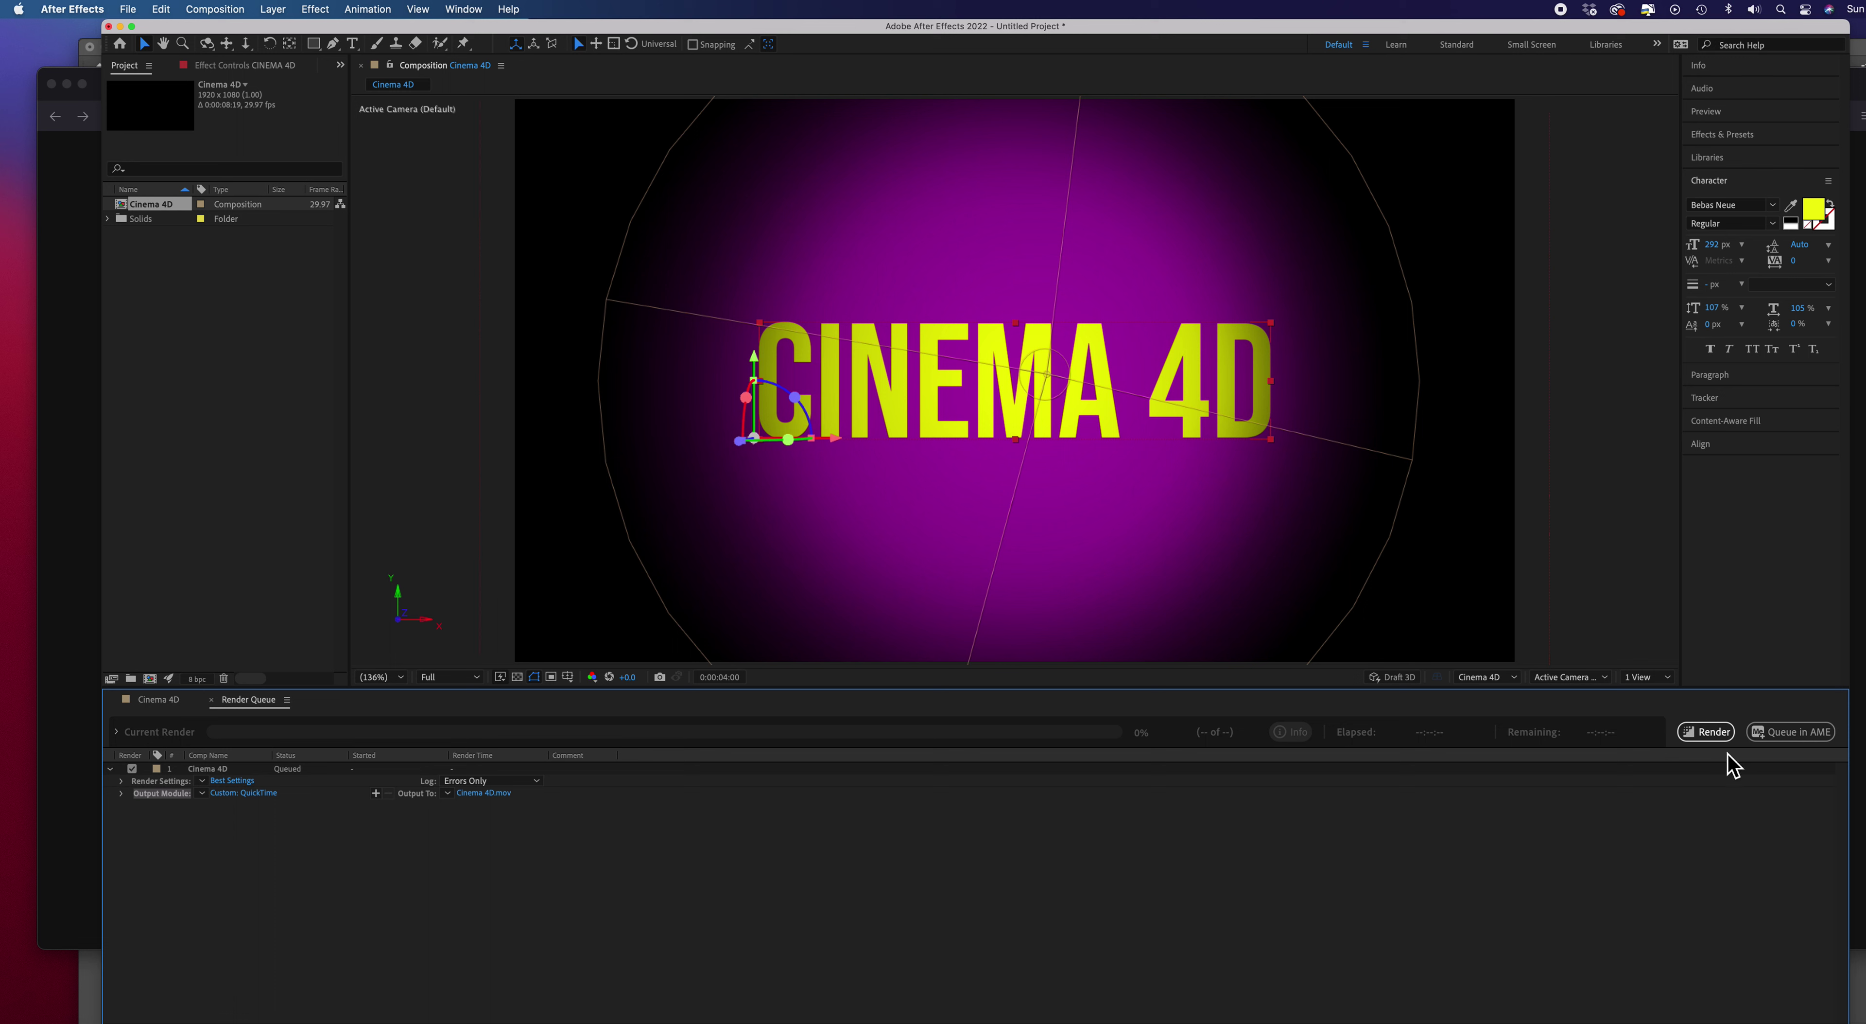
Start rendering the queued Cinema 4D composition to Cinema 4D.mov
left_click(1711, 733)
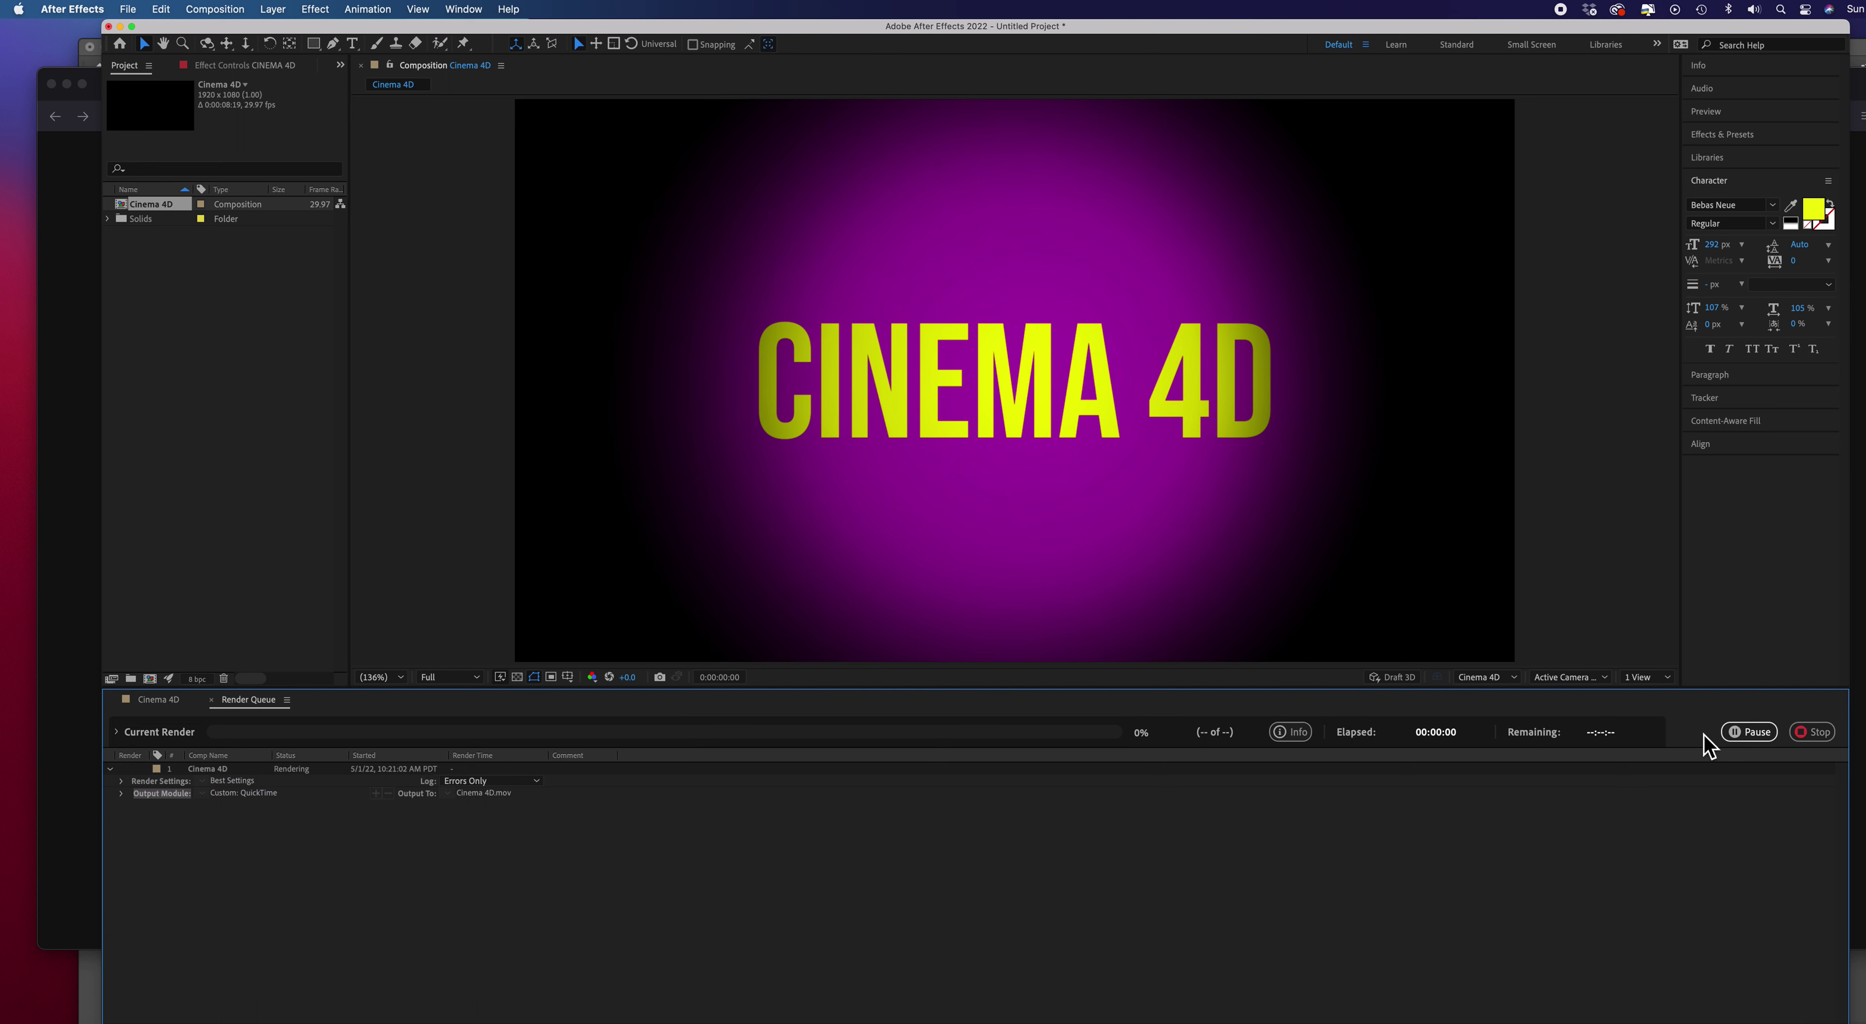